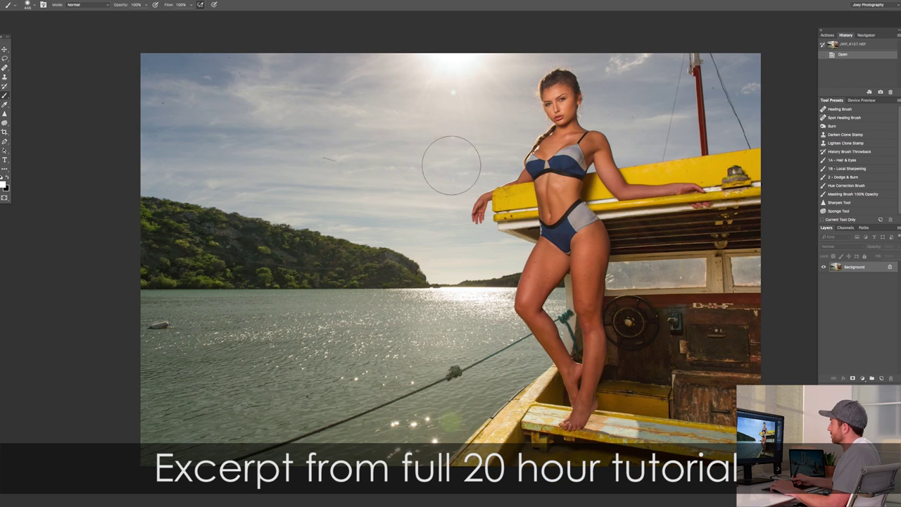
Step: Examine the photo up close across the sky, the model's skin, the water and the rope for distractions and blemishes
{"action": "left_click_drag", "start_coordinate": [299, 137], "coordinate": [571, 283]}
{"action": "left_click_drag", "start_coordinate": [492, 227], "coordinate": [541, 304]}
{"action": "left_click_drag", "start_coordinate": [510, 244], "coordinate": [503, 187]}
{"action": "left_click_drag", "start_coordinate": [502, 281], "coordinate": [484, 237]}
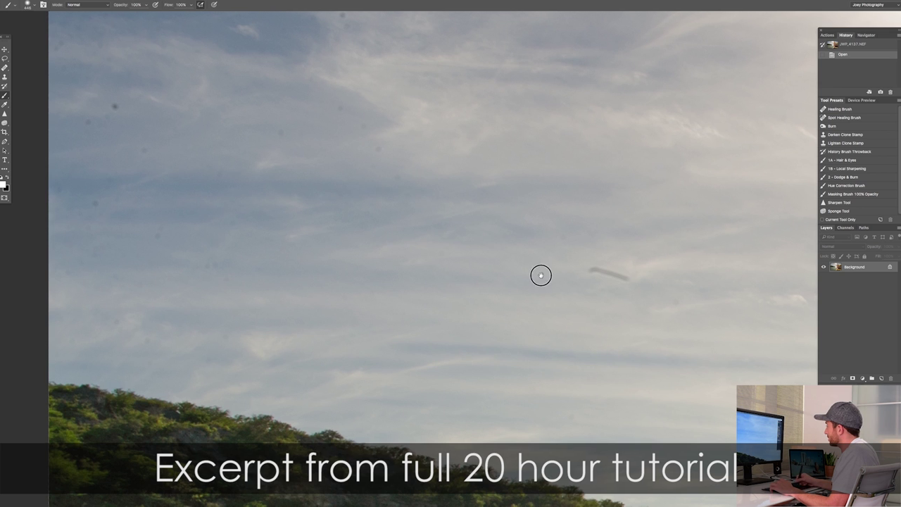
{"action": "left_click_drag", "start_coordinate": [540, 275], "coordinate": [312, 245]}
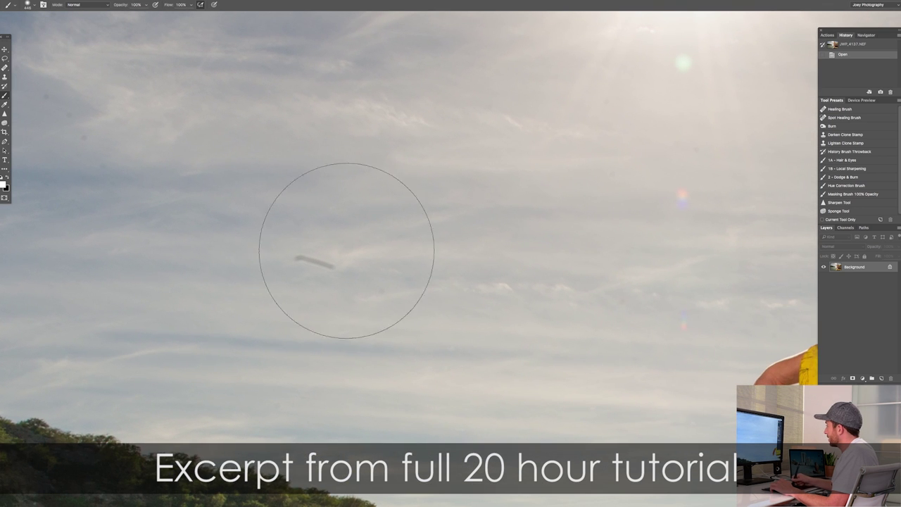
{"action": "left_click_drag", "start_coordinate": [584, 226], "coordinate": [385, 334]}
{"action": "left_click_drag", "start_coordinate": [650, 267], "coordinate": [381, 244]}
{"action": "left_click_drag", "start_coordinate": [644, 232], "coordinate": [509, 229]}
{"action": "left_click_drag", "start_coordinate": [422, 306], "coordinate": [485, 171]}
{"action": "left_click_drag", "start_coordinate": [433, 352], "coordinate": [429, 218]}
{"action": "left_click_drag", "start_coordinate": [457, 391], "coordinate": [465, 105]}
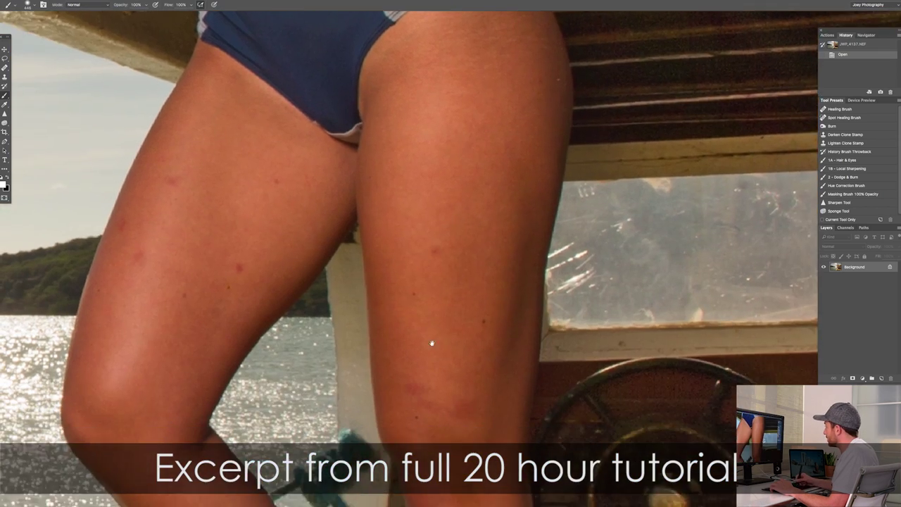
{"action": "left_click_drag", "start_coordinate": [437, 318], "coordinate": [504, 197]}
{"action": "scroll", "coordinate": [504, 196], "scroll_direction": "down", "scroll_amount": 6}
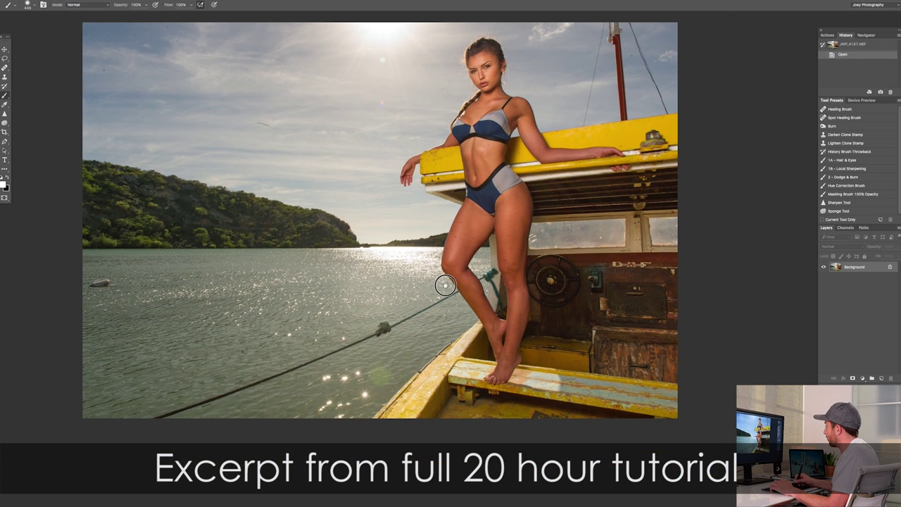
{"action": "left_click_drag", "start_coordinate": [432, 286], "coordinate": [432, 285]}
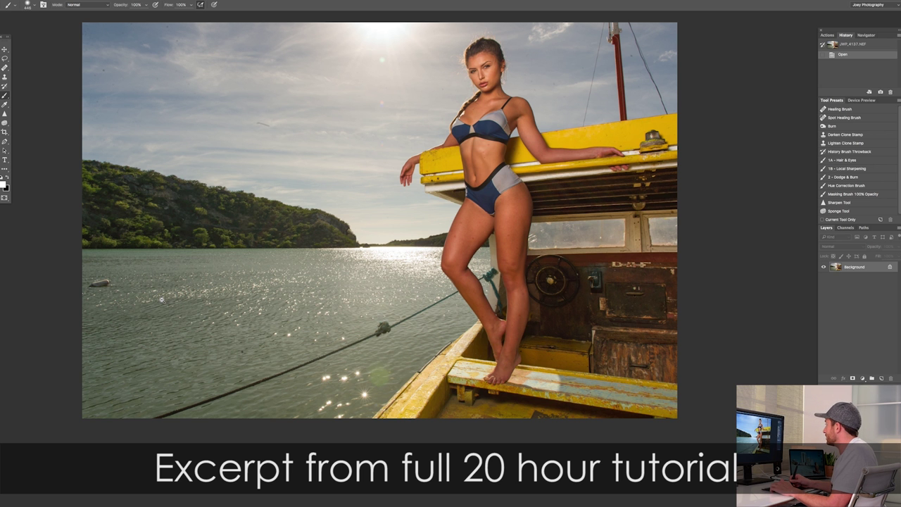
{"action": "scroll", "coordinate": [110, 306], "scroll_direction": "up", "scroll_amount": 3}
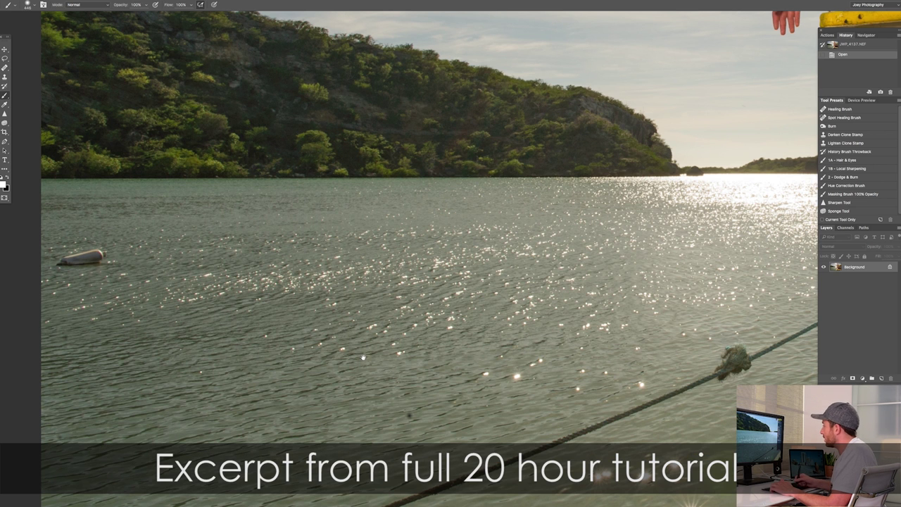
{"action": "scroll", "coordinate": [408, 259], "scroll_direction": "down", "scroll_amount": 5}
{"action": "scroll", "coordinate": [409, 258], "scroll_direction": "right", "scroll_amount": 5}
{"action": "scroll", "coordinate": [409, 258], "scroll_direction": "down", "scroll_amount": 3}
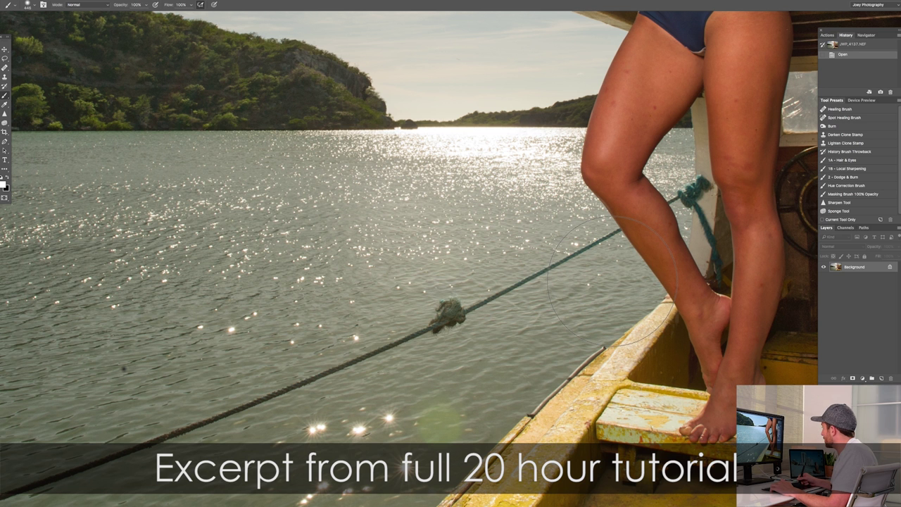
{"action": "key", "text": "ctrl+0"}
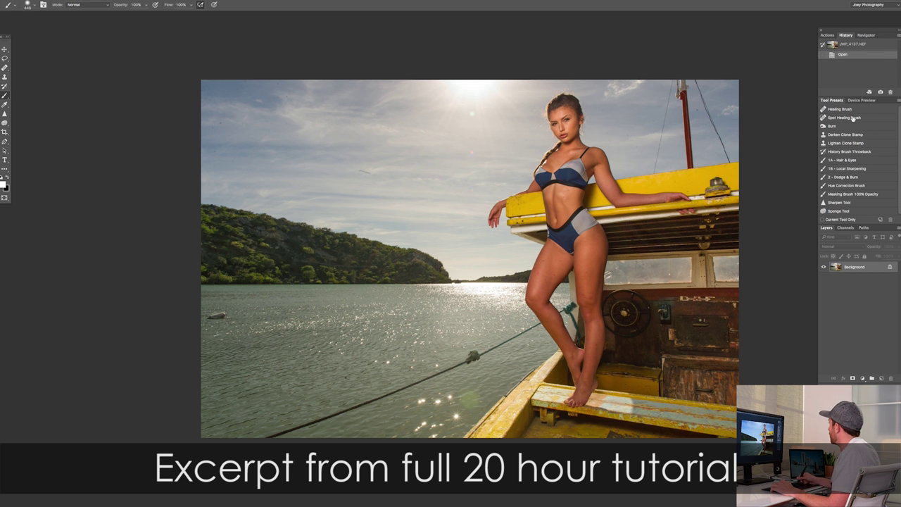
Step: Set up the Clone Stamp with Normal mode, 100% flow and a 3 px brush
{"action": "left_click", "coordinate": [827, 35]}
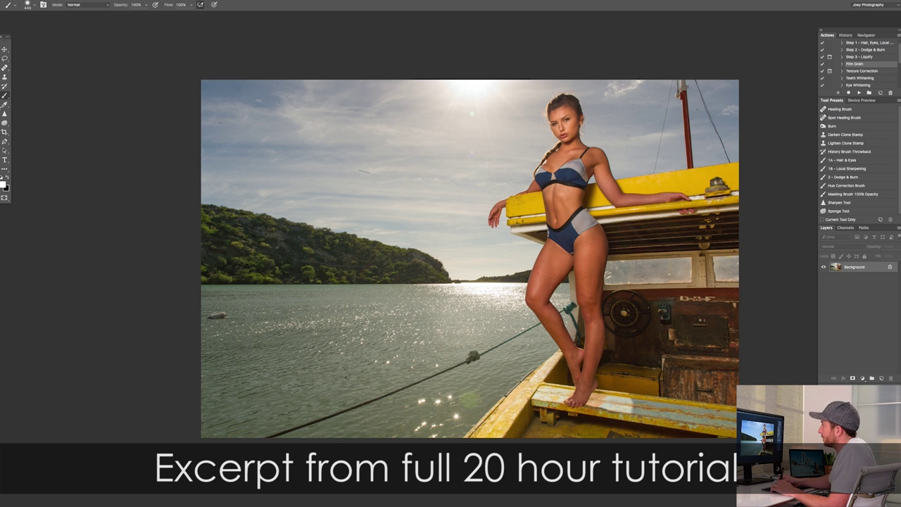
{"action": "left_click", "coordinate": [4, 77]}
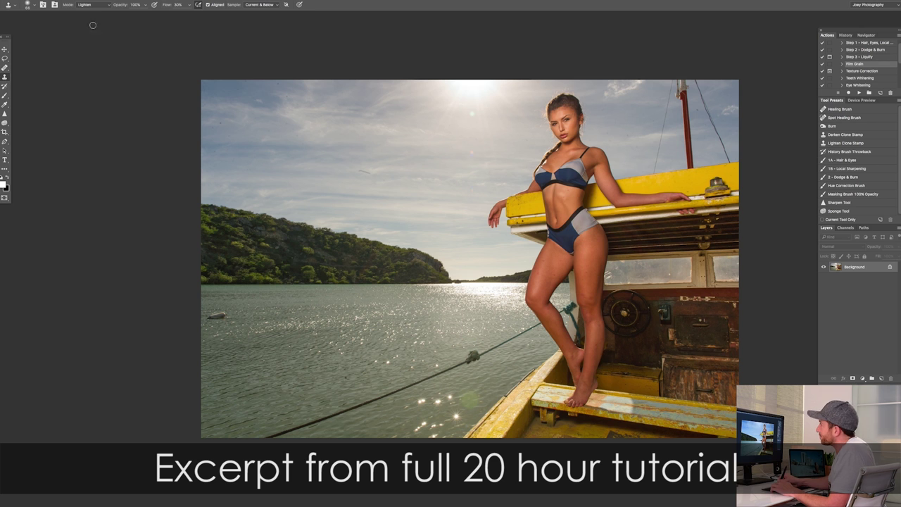
{"action": "left_click", "coordinate": [102, 6]}
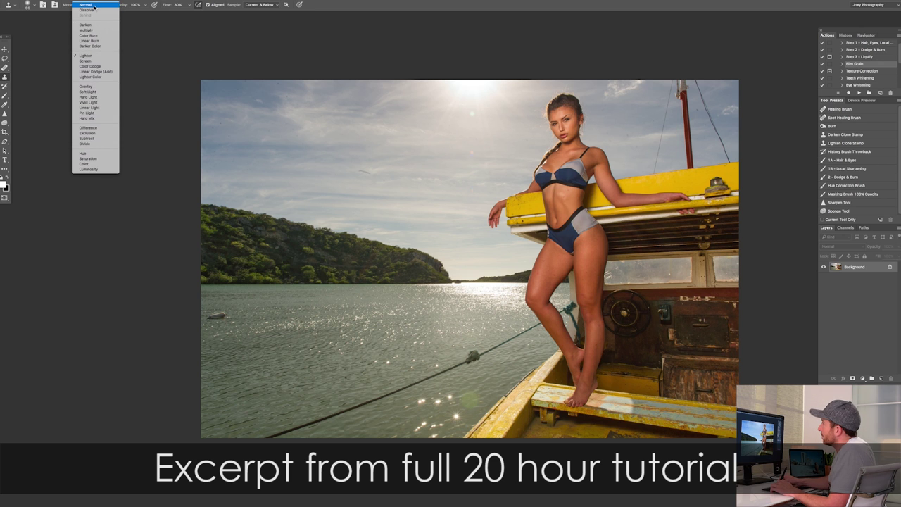
{"action": "left_click", "coordinate": [90, 6]}
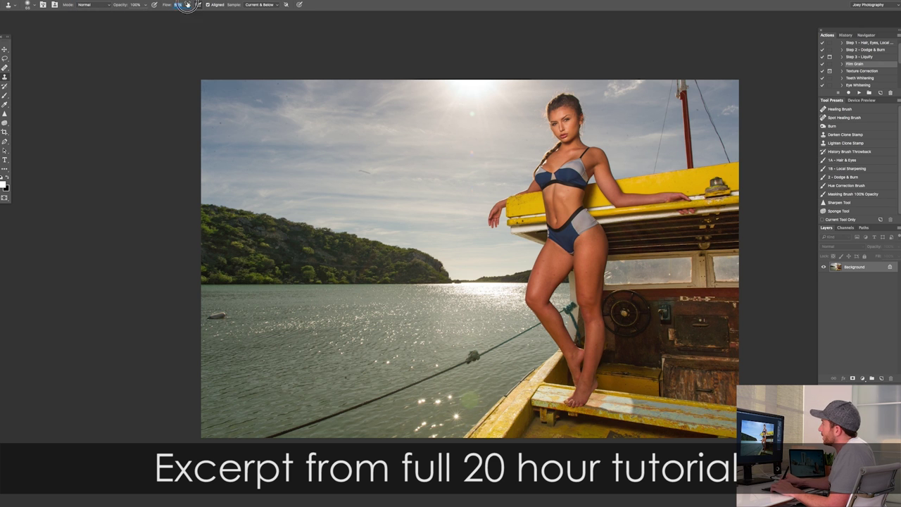
{"action": "scroll", "coordinate": [504, 373], "scroll_direction": "up", "scroll_amount": 8}
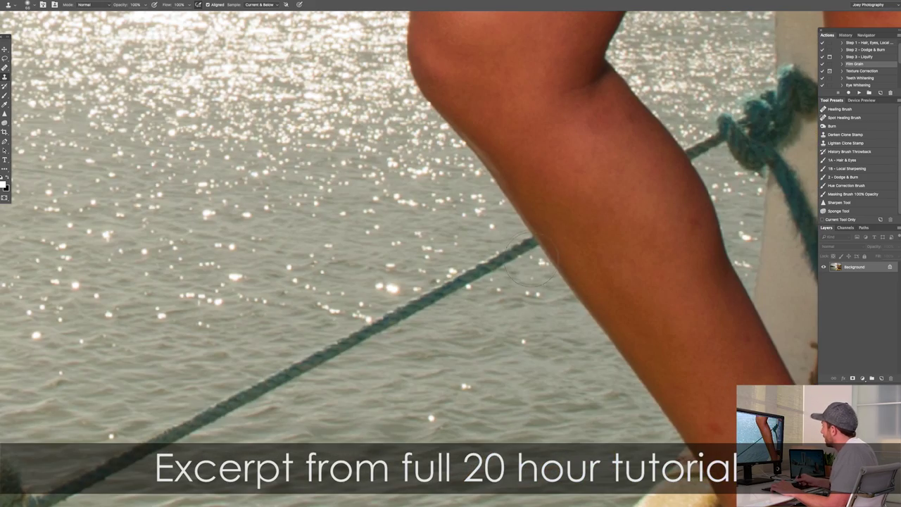
{"action": "left_click_drag", "start_coordinate": [530, 259], "coordinate": [511, 259]}
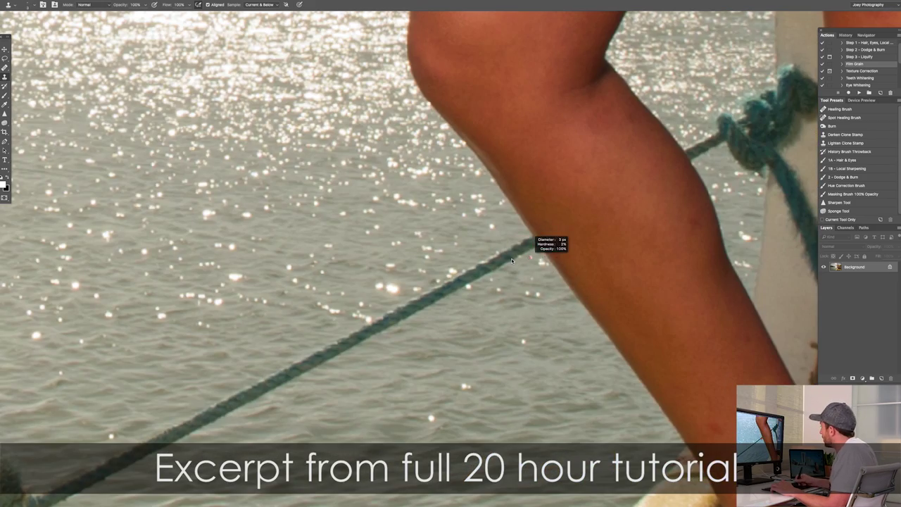
{"action": "scroll", "coordinate": [556, 253], "scroll_direction": "down", "scroll_amount": 8}
{"action": "left_click_drag", "start_coordinate": [503, 321], "coordinate": [538, 281]}
{"action": "scroll", "coordinate": [538, 282], "scroll_direction": "down", "scroll_amount": 5}
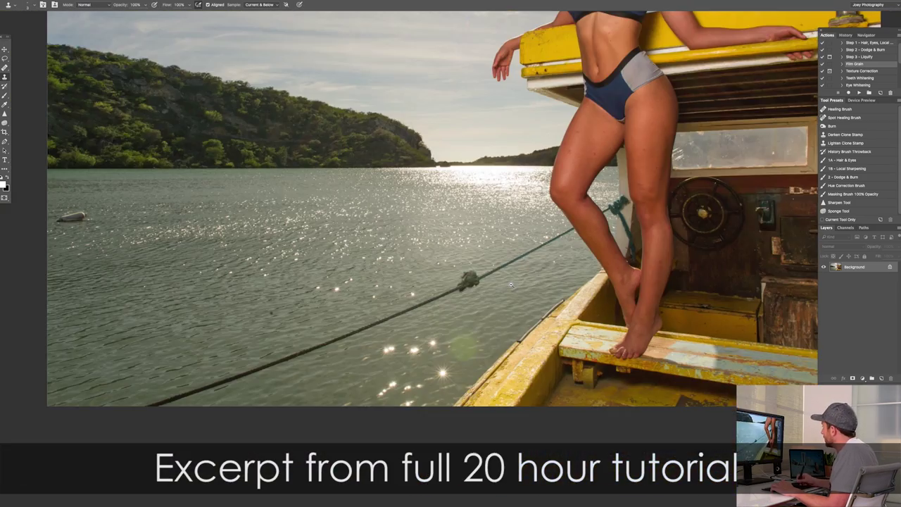
Step: Try to remove the rope and its knot from the water with the Content-Aware Spot Healing Brush, and undo the result
{"action": "left_click", "coordinate": [840, 117]}
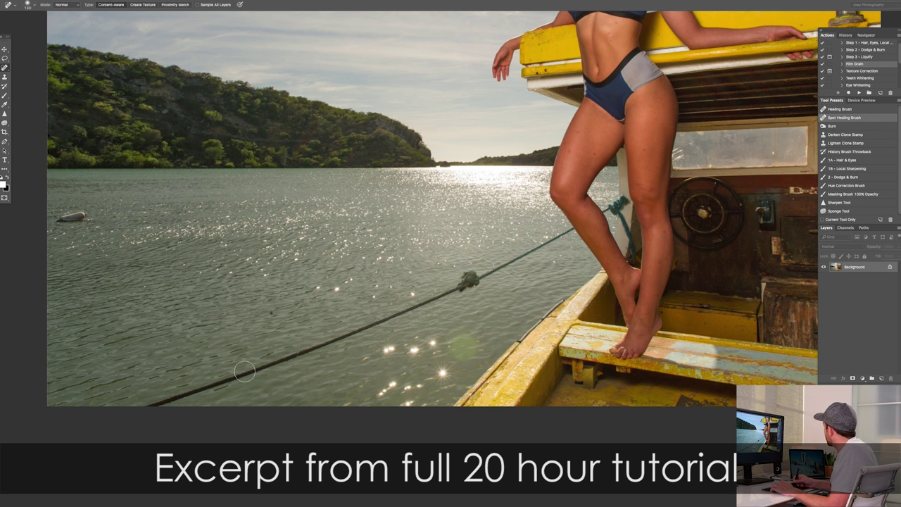
{"action": "left_click_drag", "start_coordinate": [246, 371], "coordinate": [243, 371]}
{"action": "mouse_move", "coordinate": [153, 408]}
{"action": "left_mouse_down"}
{"action": "mouse_move", "coordinate": [321, 346]}
{"action": "mouse_move", "coordinate": [577, 227]}
{"action": "mouse_move", "coordinate": [528, 248]}
{"action": "left_mouse_up"}
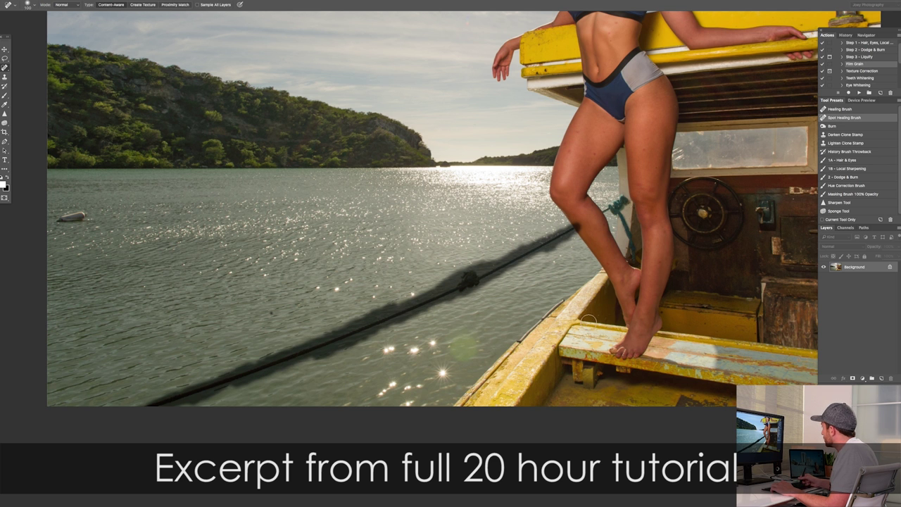
{"action": "key", "text": "ctrl+0"}
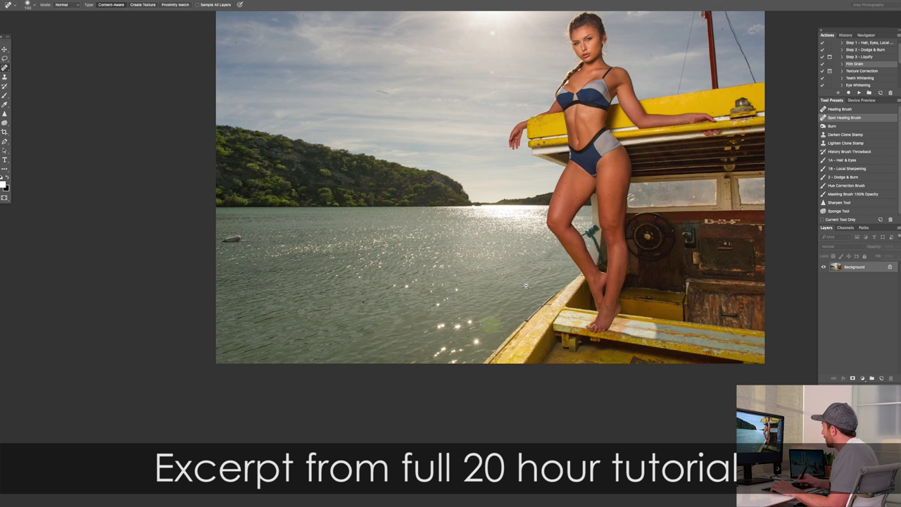
{"action": "scroll", "coordinate": [507, 310], "scroll_direction": "up", "scroll_amount": 3}
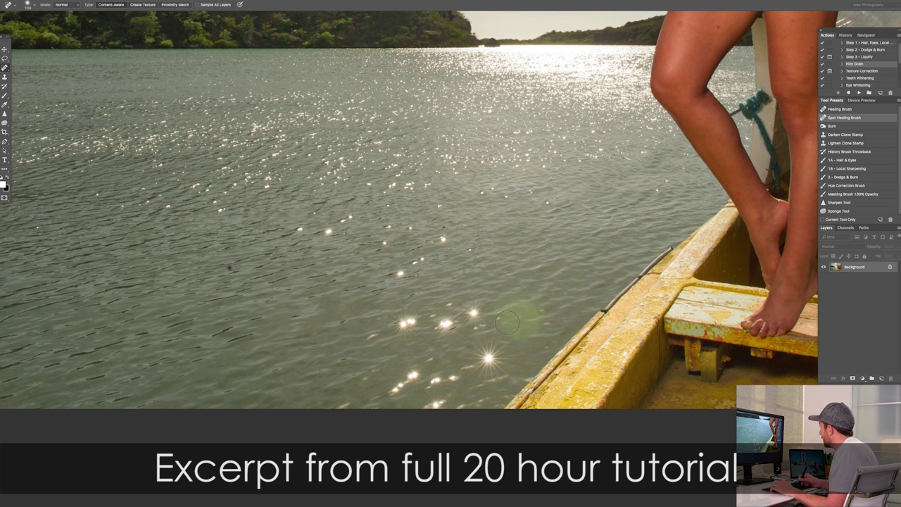
{"action": "key", "text": "ctrl+z"}
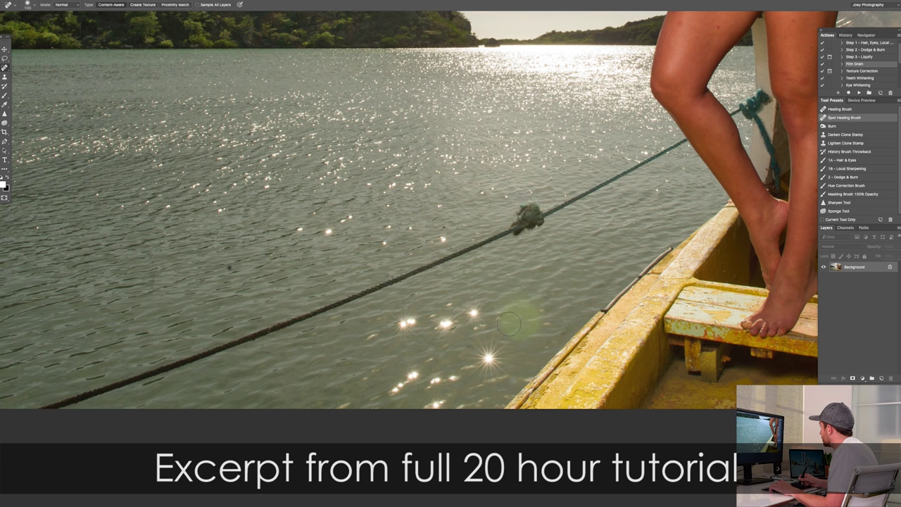
Step: Clone water over the end of the rope where it meets the model's leg, separating the rope from the skin edge
{"action": "left_click", "coordinate": [5, 77]}
{"action": "scroll", "coordinate": [696, 167], "scroll_direction": "up", "scroll_amount": 6}
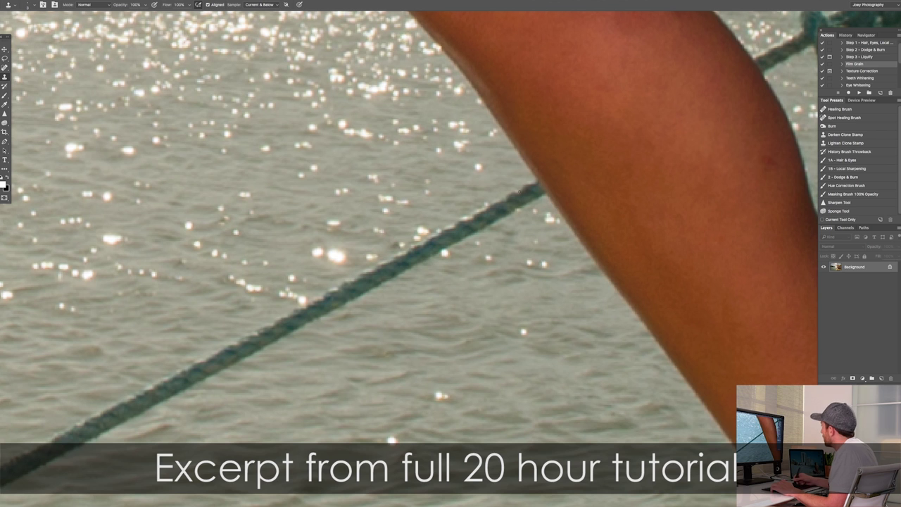
{"action": "left_click_drag", "start_coordinate": [536, 204], "coordinate": [541, 204]}
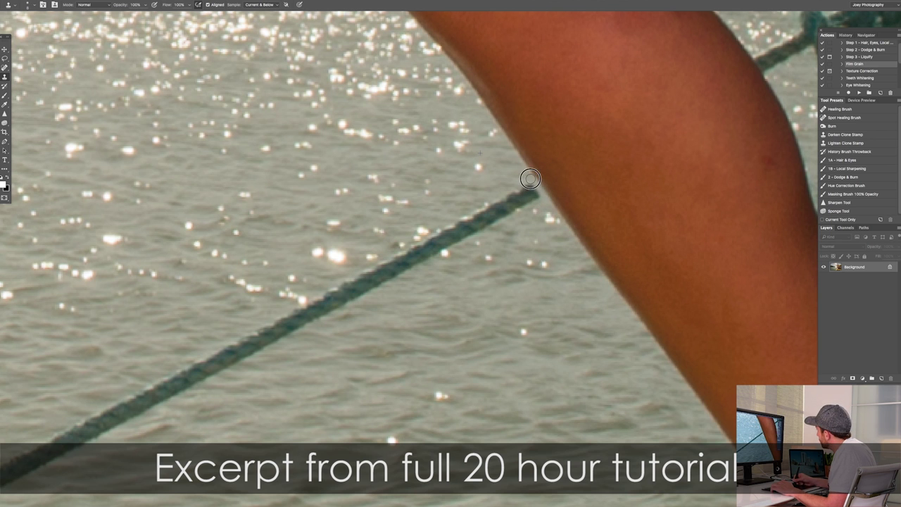
{"action": "left_click_drag", "start_coordinate": [537, 198], "coordinate": [523, 183]}
{"action": "left_click_drag", "start_coordinate": [435, 183], "coordinate": [439, 183]}
{"action": "left_click", "coordinate": [436, 183], "text": "alt"}
{"action": "mouse_move", "coordinate": [528, 203]}
{"action": "left_mouse_down"}
{"action": "mouse_move", "coordinate": [509, 190]}
{"action": "mouse_move", "coordinate": [510, 204]}
{"action": "mouse_move", "coordinate": [484, 208]}
{"action": "mouse_move", "coordinate": [496, 216]}
{"action": "mouse_move", "coordinate": [470, 224]}
{"action": "left_mouse_up"}
Step: Clone nearby water over the rope's end at the lower edge of the photo to detach it from the image border
{"action": "key", "text": "ctrl+0"}
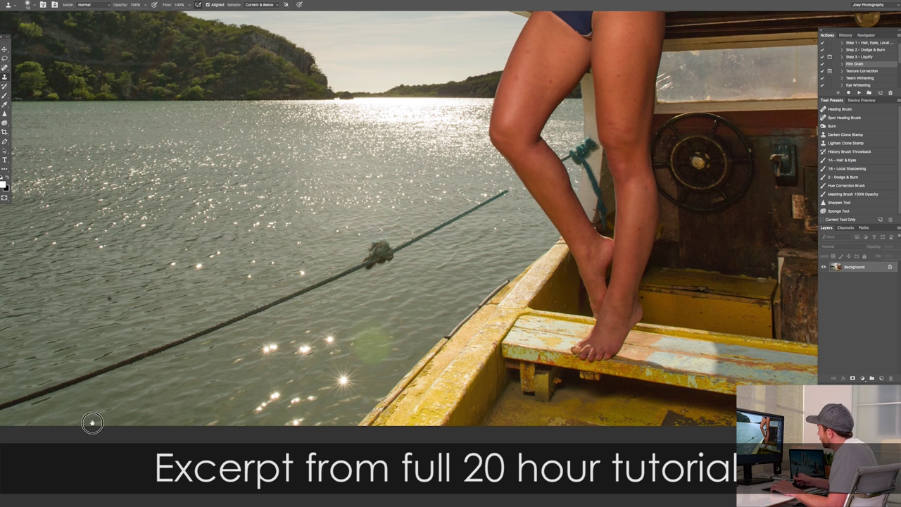
{"action": "left_click_drag", "start_coordinate": [86, 431], "coordinate": [237, 334]}
{"action": "mouse_move", "coordinate": [141, 328]}
{"action": "left_mouse_down"}
{"action": "mouse_move", "coordinate": [164, 324]}
{"action": "mouse_move", "coordinate": [161, 314]}
{"action": "left_mouse_up"}
{"action": "left_click", "coordinate": [197, 313], "text": "alt"}
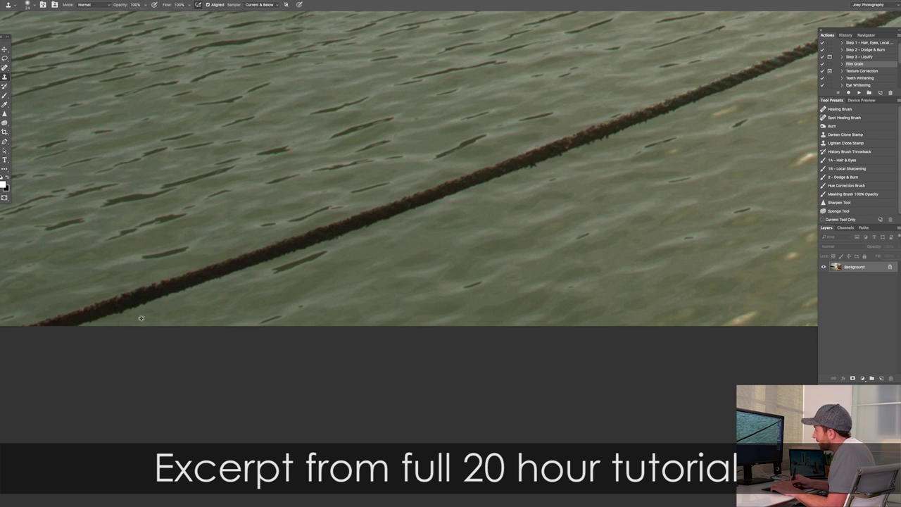
{"action": "mouse_move", "coordinate": [25, 326]}
{"action": "left_mouse_down"}
{"action": "mouse_move", "coordinate": [87, 324]}
{"action": "mouse_move", "coordinate": [37, 320]}
{"action": "mouse_move", "coordinate": [87, 318]}
{"action": "left_mouse_up"}
{"action": "mouse_move", "coordinate": [54, 286]}
{"action": "left_mouse_down"}
{"action": "mouse_move", "coordinate": [171, 274]}
{"action": "mouse_move", "coordinate": [193, 298]}
{"action": "mouse_move", "coordinate": [223, 285]}
{"action": "left_mouse_up"}
{"action": "left_click", "coordinate": [127, 280], "text": "alt"}
Step: Clone water gaps through the lower part of the rope to break it into separate segments
{"action": "scroll", "coordinate": [232, 271], "scroll_direction": "down", "scroll_amount": 5}
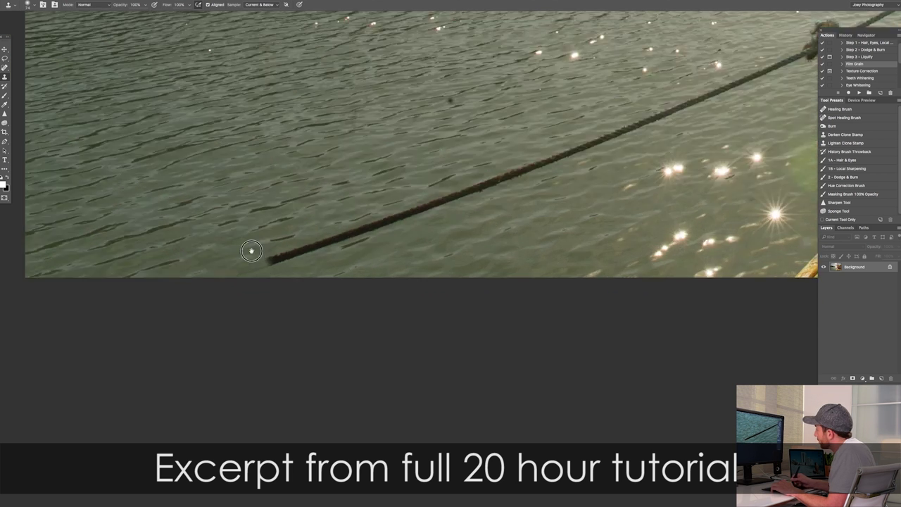
{"action": "left_click_drag", "start_coordinate": [360, 248], "coordinate": [396, 235]}
{"action": "left_click_drag", "start_coordinate": [357, 232], "coordinate": [355, 233]}
{"action": "left_click", "coordinate": [395, 208], "text": "alt"}
{"action": "left_click_drag", "start_coordinate": [328, 197], "coordinate": [344, 207]}
{"action": "scroll", "coordinate": [567, 134], "scroll_direction": "down", "scroll_amount": 2}
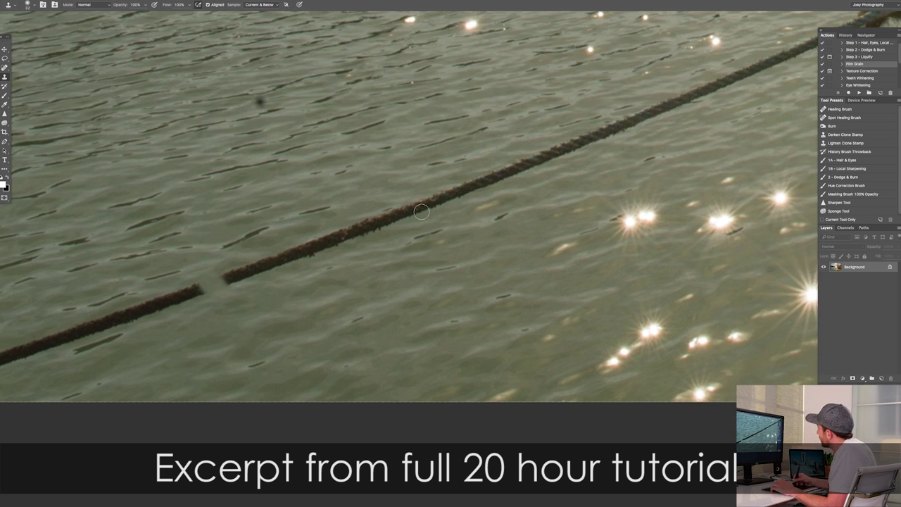
{"action": "scroll", "coordinate": [431, 209], "scroll_direction": "down", "scroll_amount": 3}
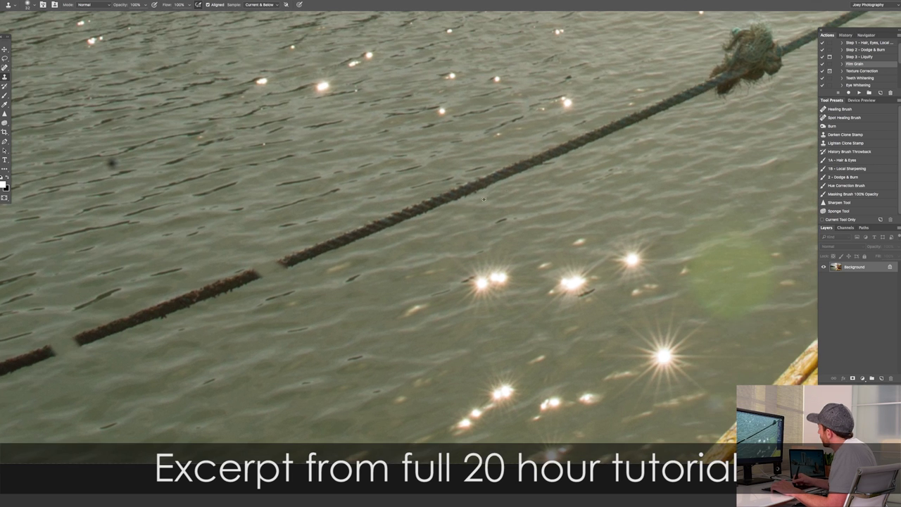
Step: Clone further water gaps through the rope on both sides of the knot, up towards the model's leg
{"action": "mouse_move", "coordinate": [686, 118]}
{"action": "left_mouse_down"}
{"action": "mouse_move", "coordinate": [508, 185]}
{"action": "mouse_move", "coordinate": [505, 168]}
{"action": "left_mouse_up"}
{"action": "left_click", "coordinate": [526, 183], "text": "alt"}
{"action": "left_click_drag", "start_coordinate": [692, 102], "coordinate": [473, 213]}
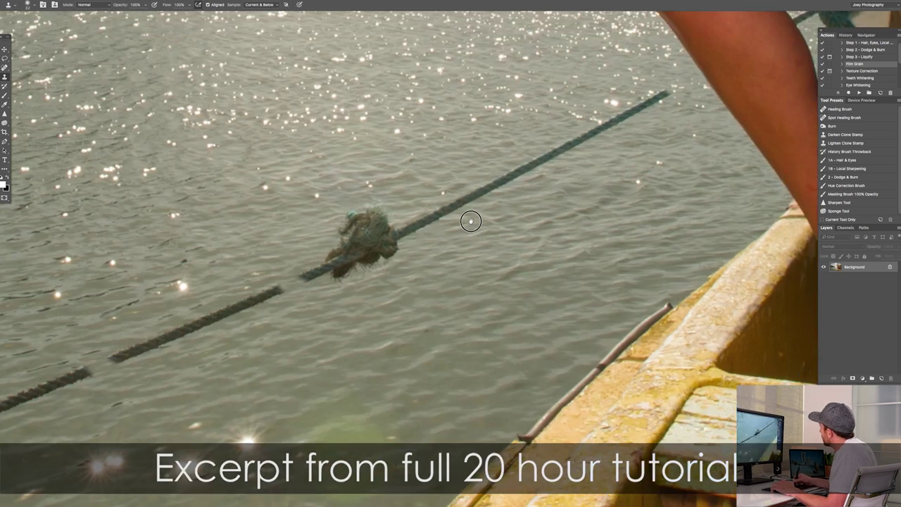
{"action": "left_click", "coordinate": [579, 136]}
{"action": "left_click", "coordinate": [583, 135]}
Step: Replace the three rope segments nearest the photo's lower edge with clean water using the Content-Aware Patch tool
{"action": "scroll", "coordinate": [585, 137], "scroll_direction": "down", "scroll_amount": 3}
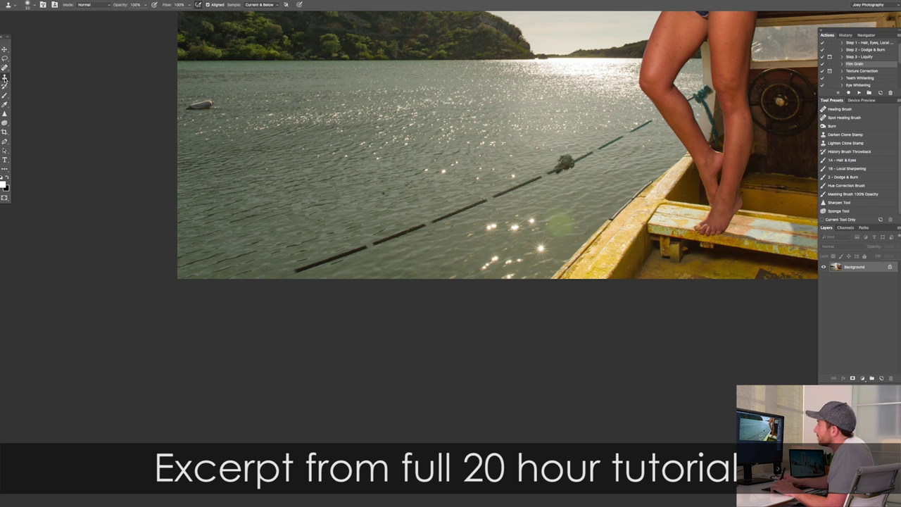
{"action": "left_click_drag", "start_coordinate": [4, 67], "coordinate": [65, 83]}
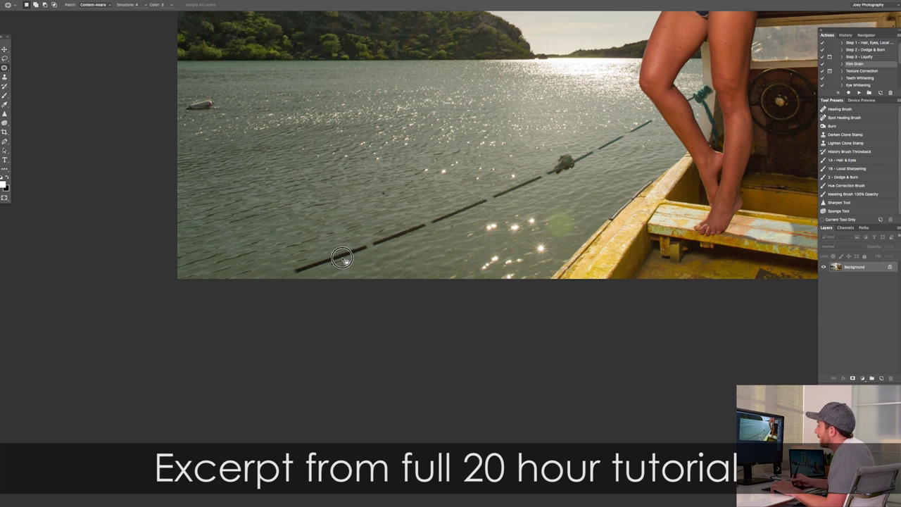
{"action": "scroll", "coordinate": [343, 256], "scroll_direction": "up", "scroll_amount": 3}
{"action": "mouse_move", "coordinate": [242, 298]}
{"action": "left_mouse_down"}
{"action": "mouse_move", "coordinate": [193, 296]}
{"action": "mouse_move", "coordinate": [369, 224]}
{"action": "mouse_move", "coordinate": [423, 216]}
{"action": "mouse_move", "coordinate": [382, 256]}
{"action": "mouse_move", "coordinate": [331, 281]}
{"action": "mouse_move", "coordinate": [226, 243]}
{"action": "left_mouse_up"}
{"action": "mouse_move", "coordinate": [459, 219]}
{"action": "left_mouse_down"}
{"action": "mouse_move", "coordinate": [427, 210]}
{"action": "mouse_move", "coordinate": [572, 153]}
{"action": "left_mouse_up"}
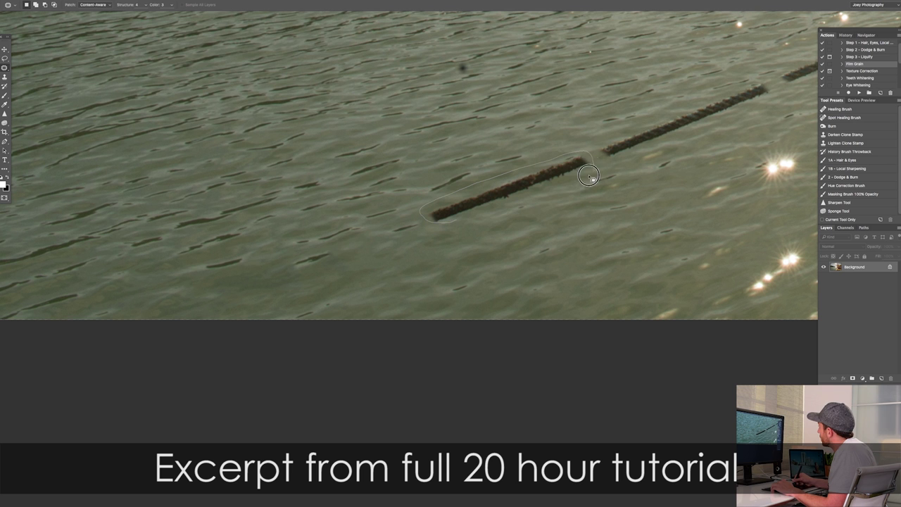
{"action": "mouse_move", "coordinate": [504, 206]}
{"action": "left_mouse_down"}
{"action": "mouse_move", "coordinate": [596, 218]}
{"action": "mouse_move", "coordinate": [521, 200]}
{"action": "mouse_move", "coordinate": [379, 195]}
{"action": "left_mouse_up"}
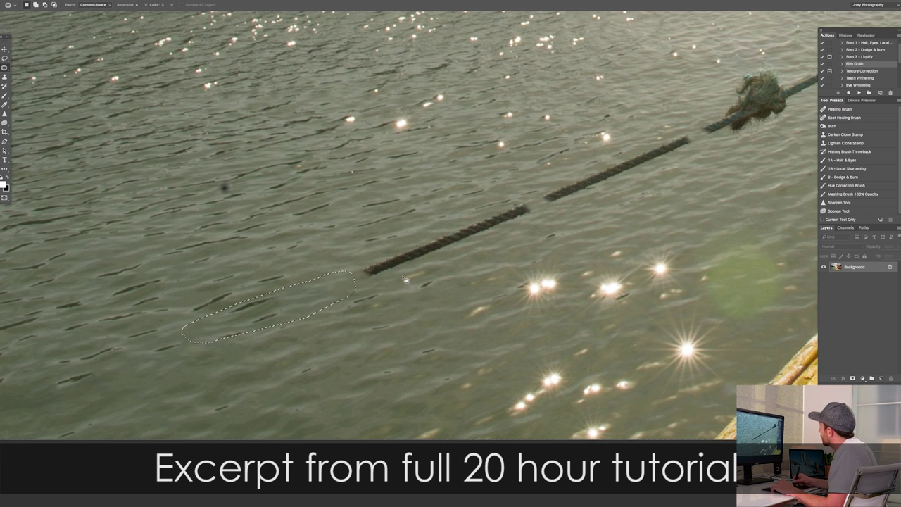
{"action": "mouse_move", "coordinate": [356, 276]}
{"action": "left_mouse_down"}
{"action": "mouse_move", "coordinate": [349, 267]}
{"action": "mouse_move", "coordinate": [394, 242]}
{"action": "mouse_move", "coordinate": [528, 200]}
{"action": "mouse_move", "coordinate": [458, 303]}
{"action": "left_mouse_up"}
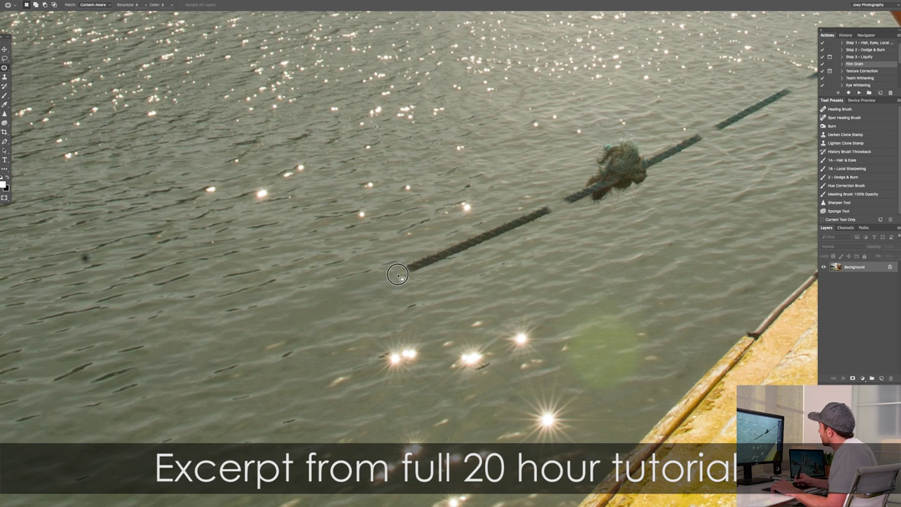
Step: Patch clean water over the rope segment just below the knot and over the segment containing the knot
{"action": "mouse_move", "coordinate": [546, 202]}
{"action": "left_mouse_down"}
{"action": "mouse_move", "coordinate": [507, 245]}
{"action": "mouse_move", "coordinate": [489, 252]}
{"action": "left_mouse_up"}
{"action": "mouse_move", "coordinate": [475, 240]}
{"action": "left_mouse_down"}
{"action": "mouse_move", "coordinate": [424, 236]}
{"action": "mouse_move", "coordinate": [353, 255]}
{"action": "left_mouse_up"}
{"action": "left_click_drag", "start_coordinate": [542, 193], "coordinate": [363, 286]}
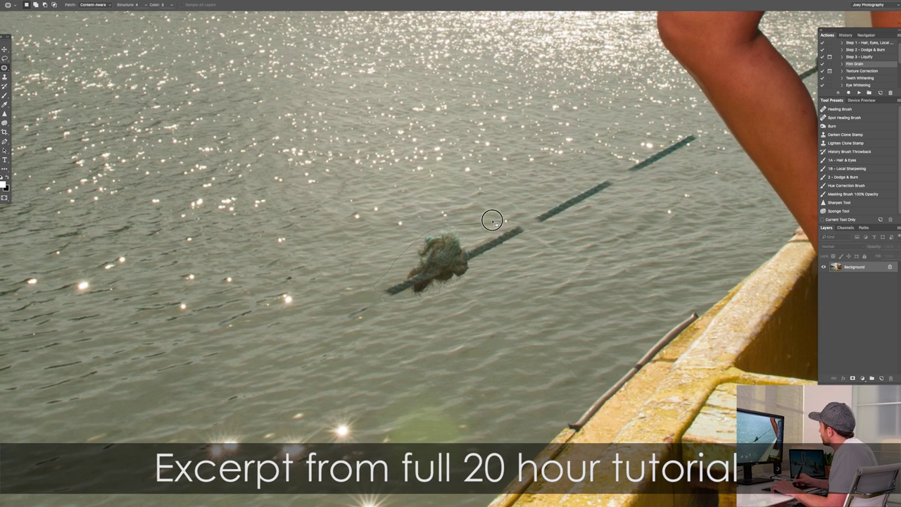
{"action": "left_click_drag", "start_coordinate": [434, 262], "coordinate": [563, 271]}
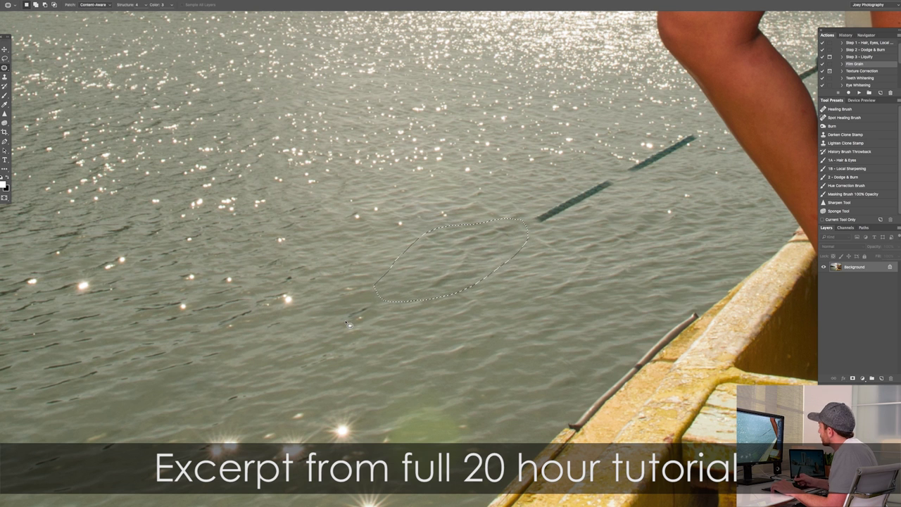
Step: Patch clean water over the last two rope segments in the water just beside the model's bent leg
{"action": "scroll", "coordinate": [428, 312], "scroll_direction": "up", "scroll_amount": 2}
{"action": "scroll", "coordinate": [429, 312], "scroll_direction": "right", "scroll_amount": 4}
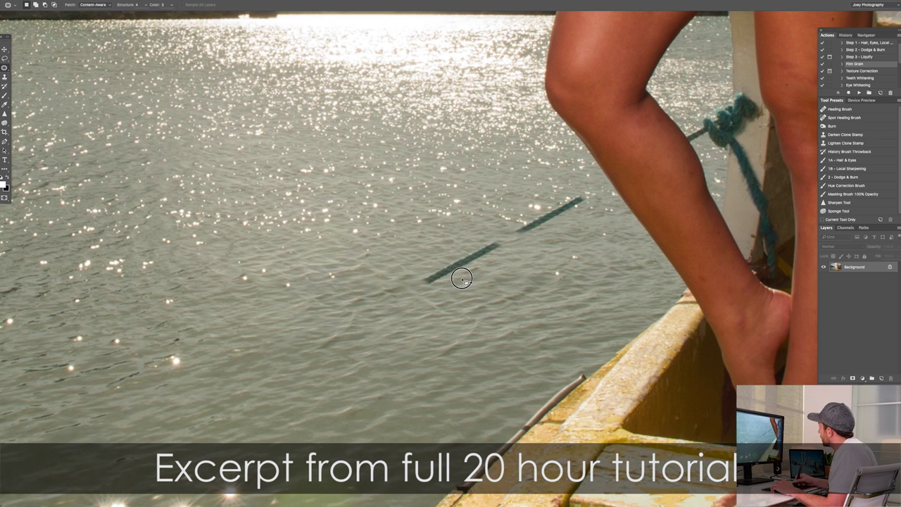
{"action": "left_click_drag", "start_coordinate": [483, 266], "coordinate": [539, 275]}
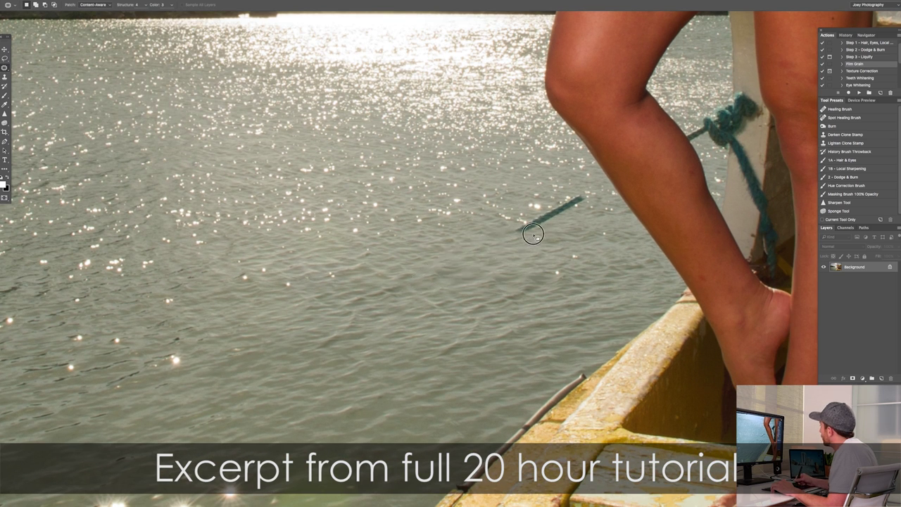
{"action": "left_click_drag", "start_coordinate": [550, 227], "coordinate": [460, 209]}
{"action": "scroll", "coordinate": [542, 220], "scroll_direction": "down", "scroll_amount": 3}
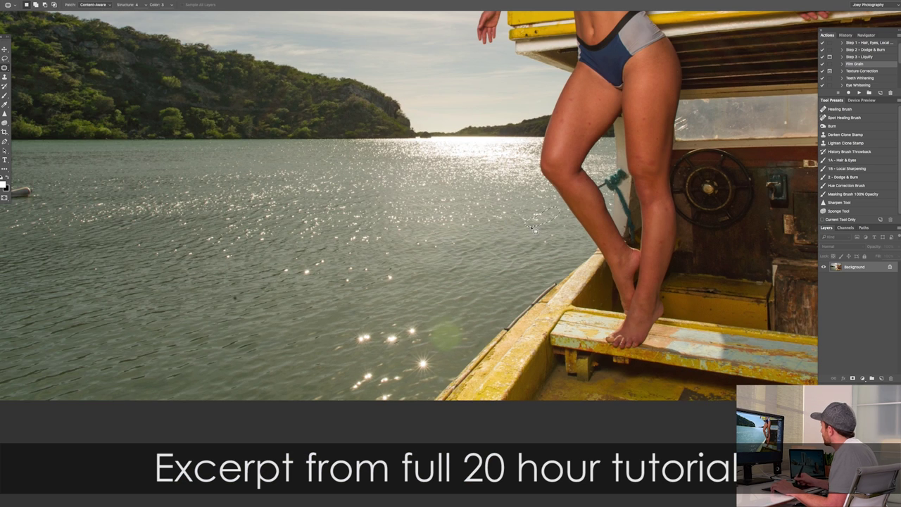
{"action": "scroll", "coordinate": [543, 245], "scroll_direction": "down", "scroll_amount": 2}
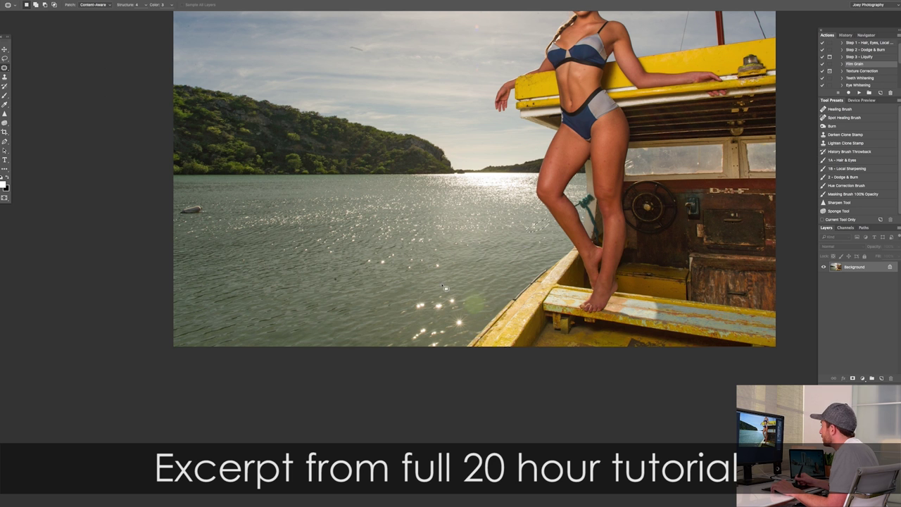
Step: Patch small uneven areas along the rope's former path with clean water, from the photo's lower edge up towards the leg
{"action": "scroll", "coordinate": [296, 344], "scroll_direction": "up", "scroll_amount": 3}
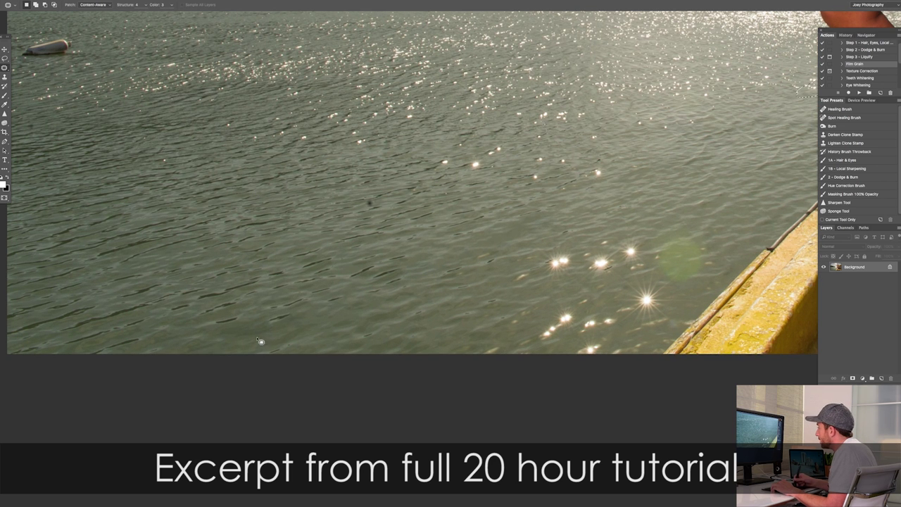
{"action": "left_click_drag", "start_coordinate": [262, 328], "coordinate": [171, 312]}
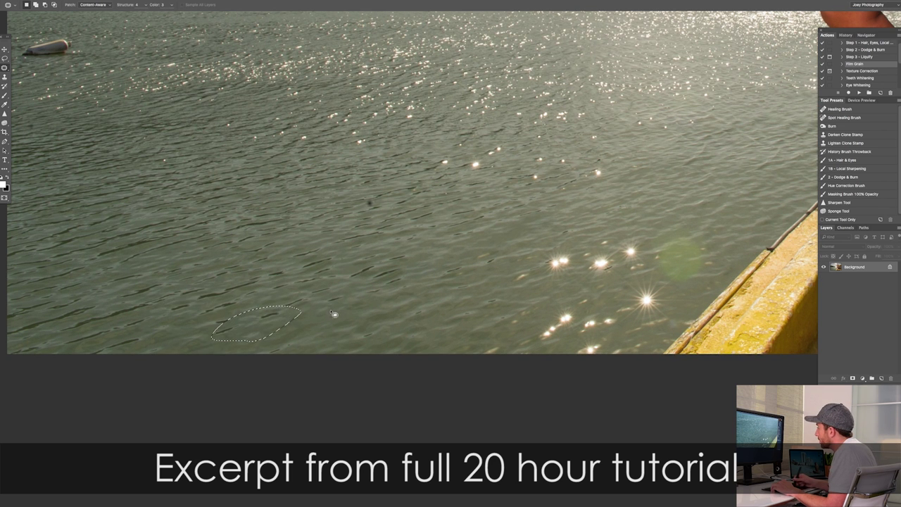
{"action": "scroll", "coordinate": [333, 318], "scroll_direction": "down", "scroll_amount": 2}
{"action": "scroll", "coordinate": [335, 303], "scroll_direction": "down", "scroll_amount": 1}
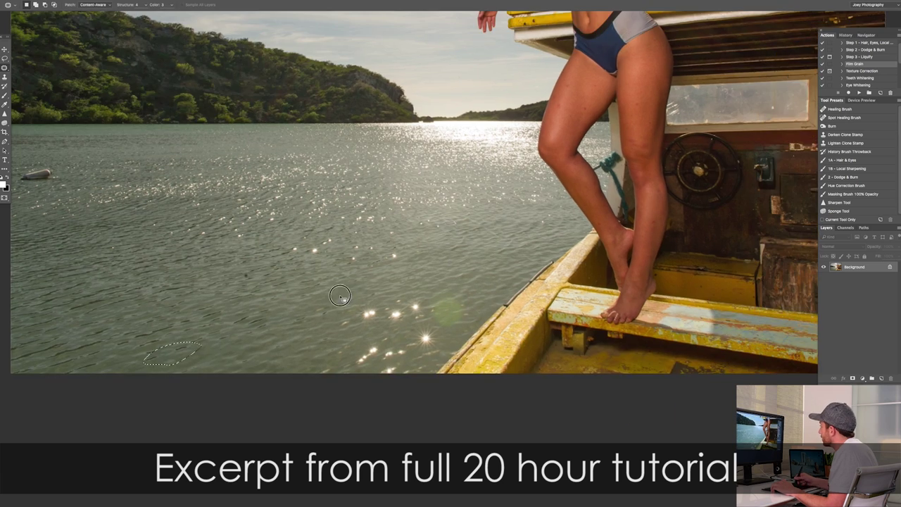
{"action": "scroll", "coordinate": [335, 297], "scroll_direction": "up", "scroll_amount": 2}
{"action": "left_click_drag", "start_coordinate": [365, 286], "coordinate": [237, 286]}
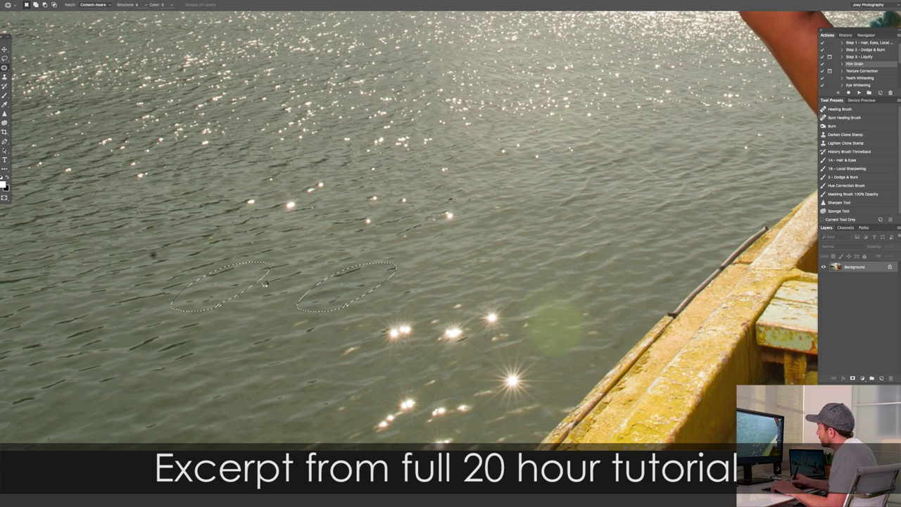
{"action": "scroll", "coordinate": [485, 254], "scroll_direction": "down", "scroll_amount": 2}
{"action": "scroll", "coordinate": [588, 206], "scroll_direction": "up", "scroll_amount": 1}
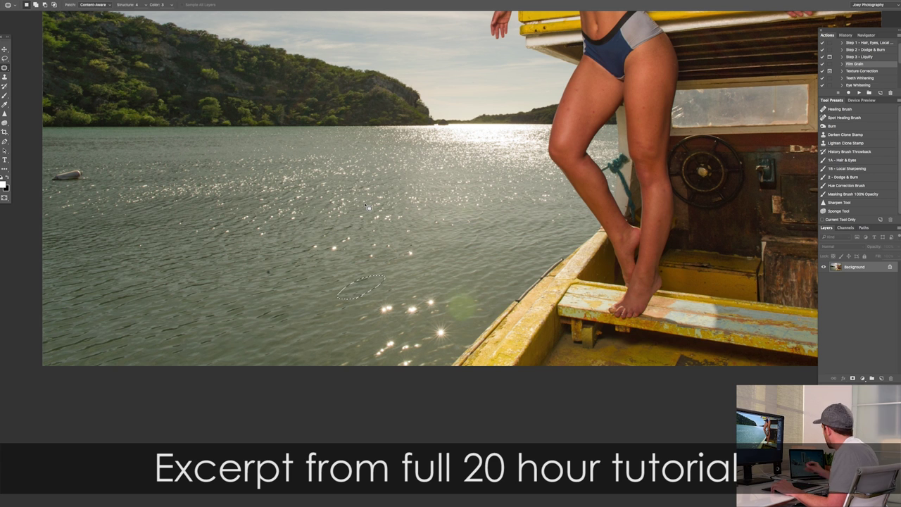
{"action": "left_click_drag", "start_coordinate": [548, 191], "coordinate": [477, 236]}
Step: Switch to the Clone Stamp at the rope knot between the legs and add a new empty layer above the photo
{"action": "scroll", "coordinate": [543, 200], "scroll_direction": "up", "scroll_amount": 4}
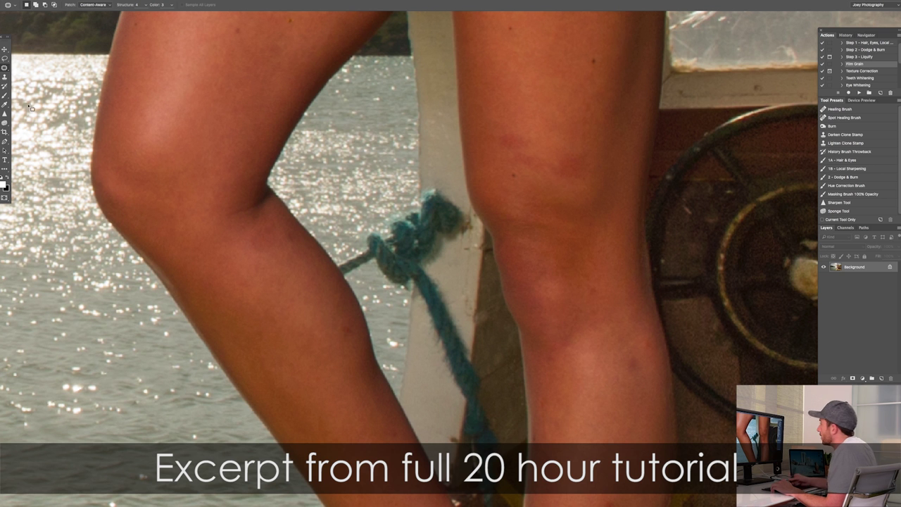
{"action": "key", "text": "s"}
{"action": "scroll", "coordinate": [423, 197], "scroll_direction": "up", "scroll_amount": 2}
{"action": "left_click", "coordinate": [438, 185], "text": "alt"}
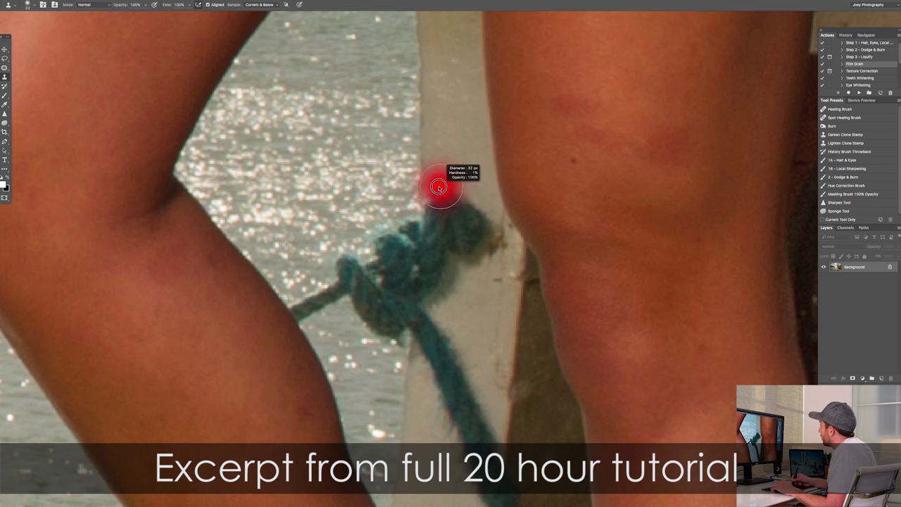
{"action": "scroll", "coordinate": [422, 187], "scroll_direction": "down", "scroll_amount": 4}
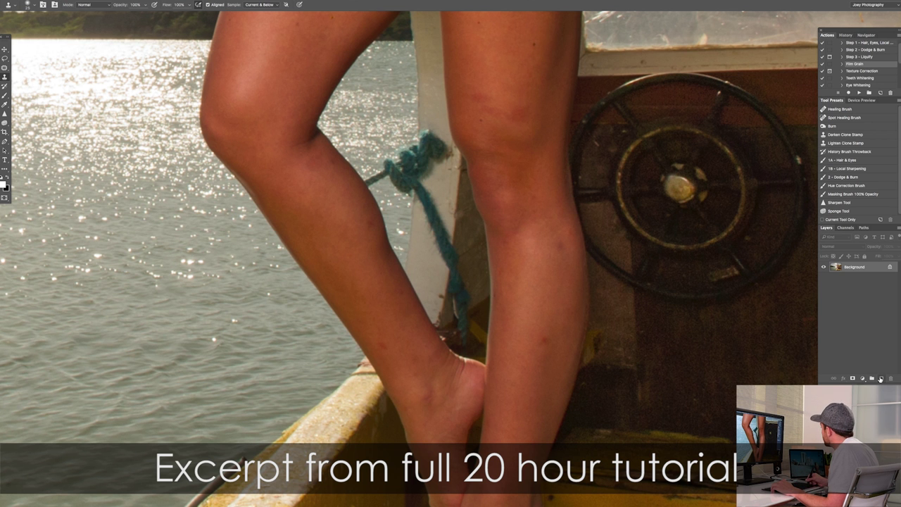
{"action": "left_click", "coordinate": [881, 379]}
Step: Clone sparkling water from beside the bent leg over the rope and the part of the knot hanging between the leg and the white post
{"action": "scroll", "coordinate": [456, 164], "scroll_direction": "up", "scroll_amount": 3}
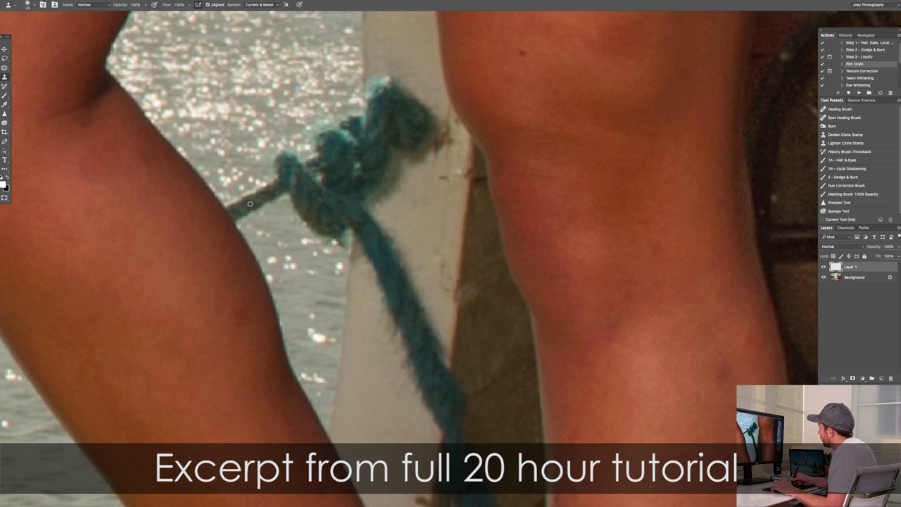
{"action": "left_click_drag", "start_coordinate": [211, 183], "coordinate": [398, 181]}
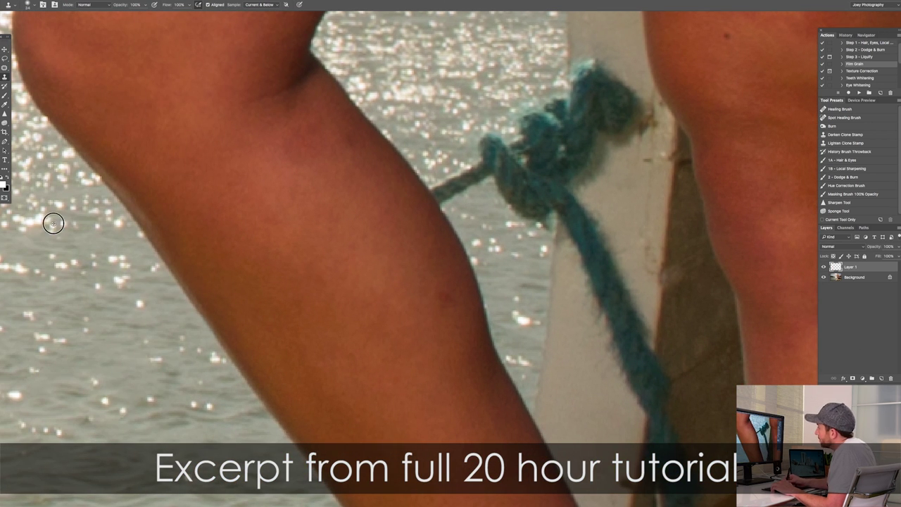
{"action": "scroll", "coordinate": [195, 223], "scroll_direction": "down", "scroll_amount": 2}
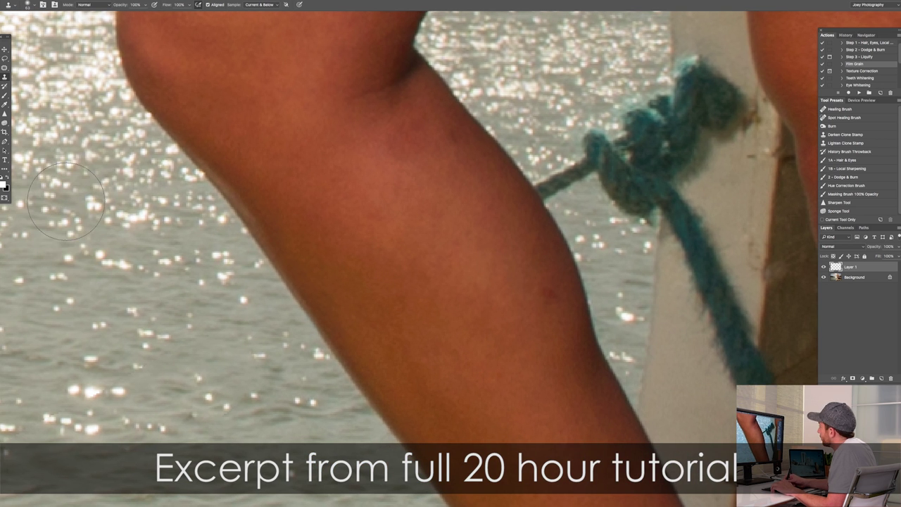
{"action": "scroll", "coordinate": [159, 205], "scroll_direction": "down", "scroll_amount": 2}
{"action": "left_click_drag", "start_coordinate": [159, 205], "coordinate": [342, 247]}
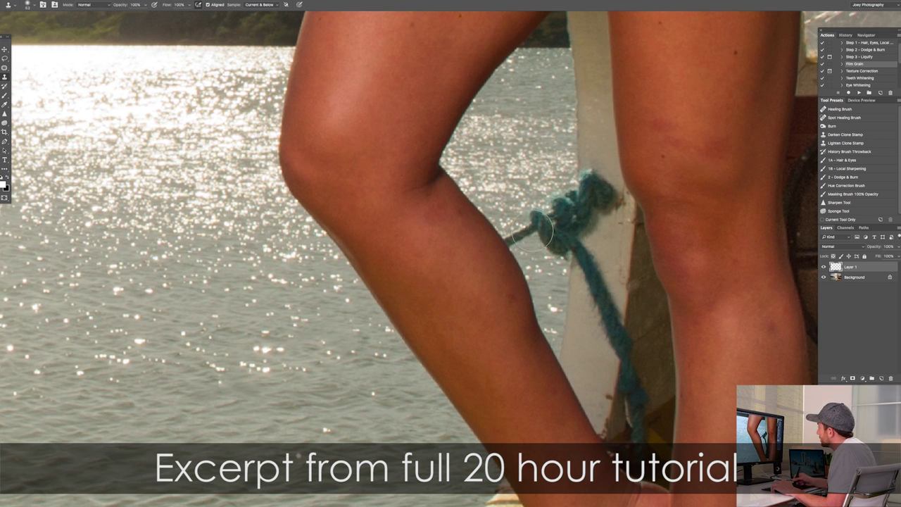
{"action": "mouse_move", "coordinate": [532, 238]}
{"action": "left_mouse_down"}
{"action": "mouse_move", "coordinate": [558, 245]}
{"action": "mouse_move", "coordinate": [563, 201]}
{"action": "mouse_move", "coordinate": [555, 241]}
{"action": "mouse_move", "coordinate": [563, 261]}
{"action": "left_mouse_up"}
{"action": "key", "text": "bracketleft"}
{"action": "key", "text": "bracketleft"}
{"action": "key", "text": "bracketleft"}
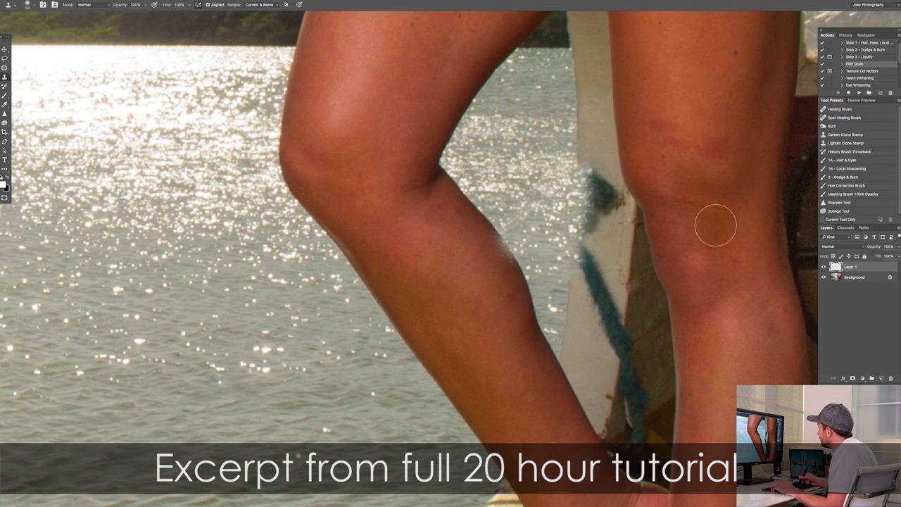
Step: Add a layer mask to the clone layer and pick the Masking Brush 100% Opacity preset
{"action": "scroll", "coordinate": [748, 272], "scroll_direction": "up", "scroll_amount": 2}
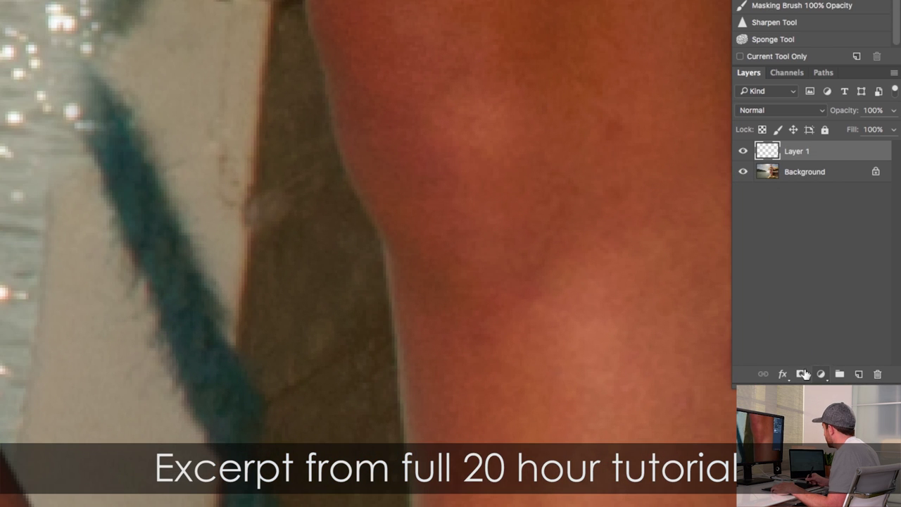
{"action": "left_click", "coordinate": [852, 378]}
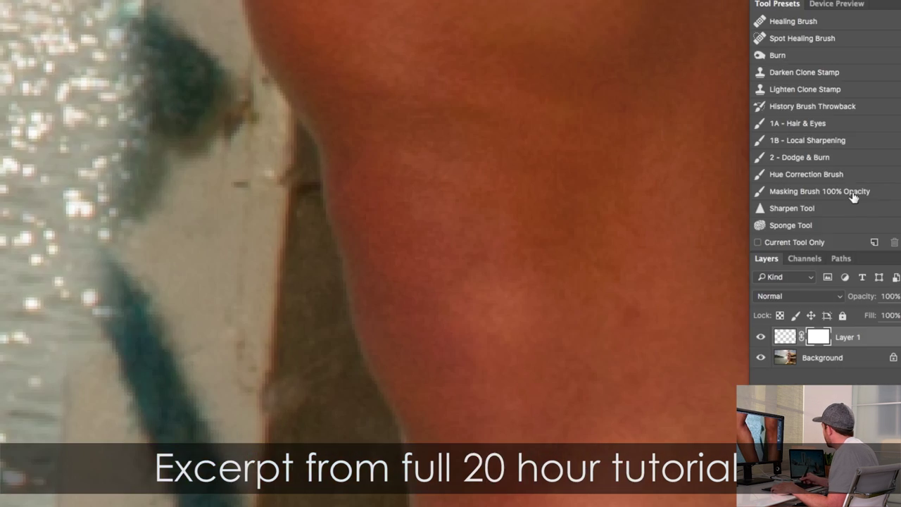
{"action": "left_click", "coordinate": [852, 194]}
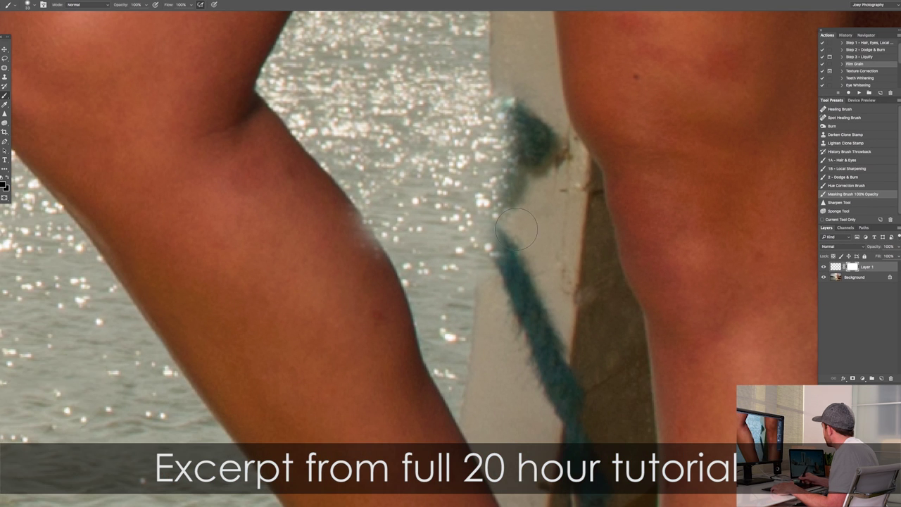
Step: Refine the layer mask along the bent leg's calf so the cloned water ends exactly at the skin edge
{"action": "mouse_move", "coordinate": [372, 238]}
{"action": "left_mouse_down"}
{"action": "mouse_move", "coordinate": [357, 240]}
{"action": "mouse_move", "coordinate": [357, 252]}
{"action": "mouse_move", "coordinate": [342, 223]}
{"action": "left_mouse_up"}
{"action": "mouse_move", "coordinate": [370, 263]}
{"action": "left_mouse_down"}
{"action": "mouse_move", "coordinate": [377, 266]}
{"action": "mouse_move", "coordinate": [357, 226]}
{"action": "left_mouse_up"}
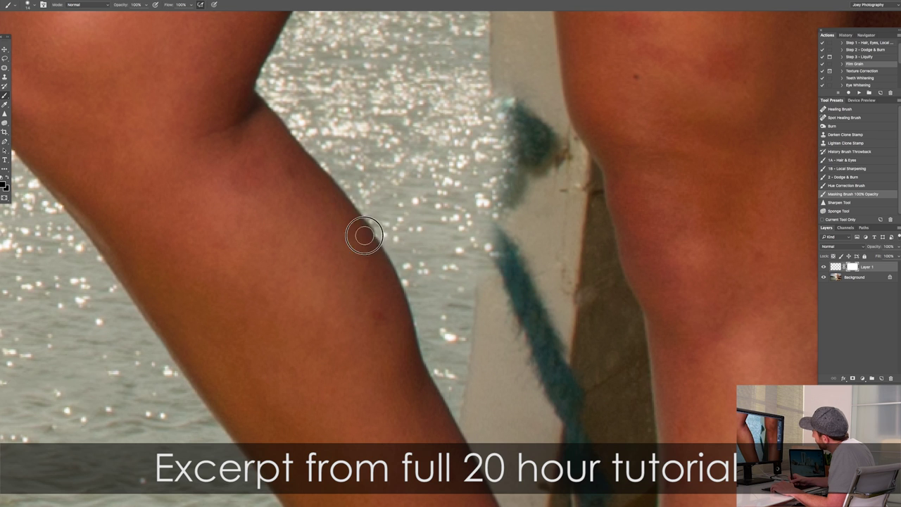
{"action": "key", "text": "bracketleft"}
{"action": "key", "text": "bracketleft"}
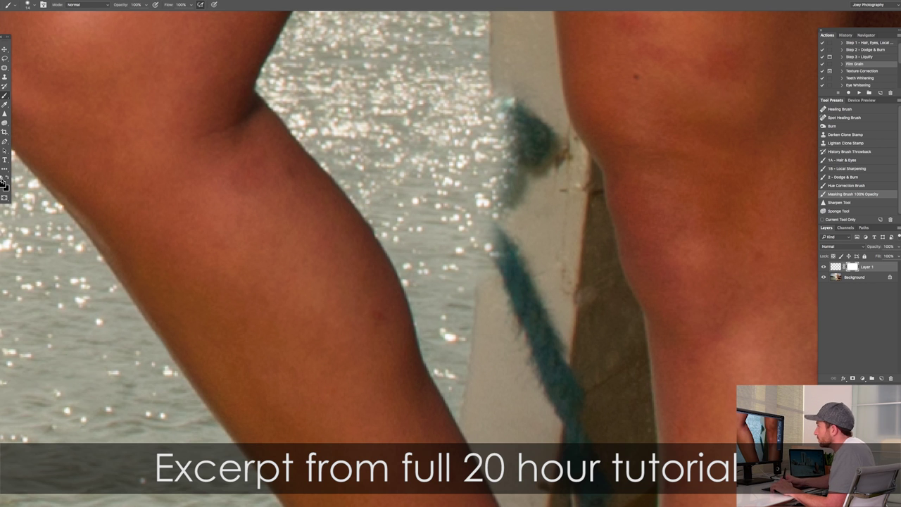
{"action": "mouse_move", "coordinate": [381, 224]}
{"action": "left_mouse_down"}
{"action": "mouse_move", "coordinate": [405, 247]}
{"action": "mouse_move", "coordinate": [391, 228]}
{"action": "left_mouse_up"}
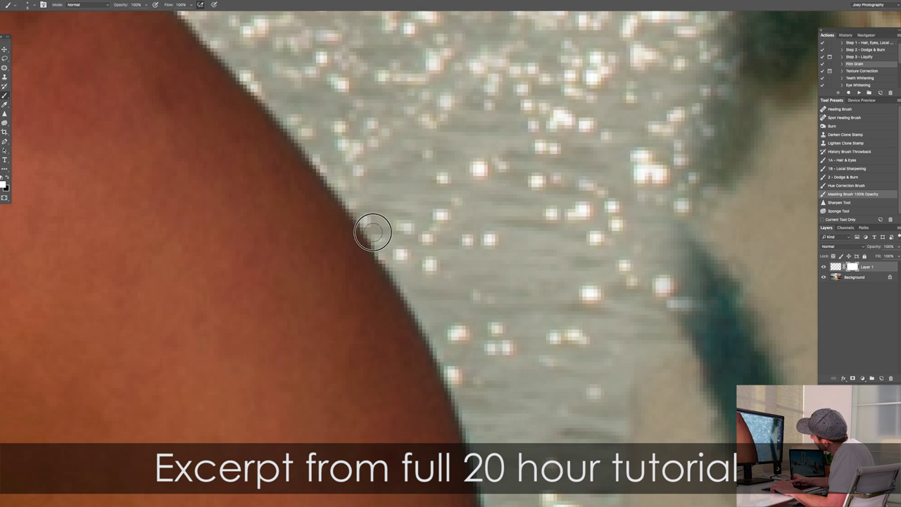
{"action": "scroll", "coordinate": [396, 264], "scroll_direction": "down", "scroll_amount": 5}
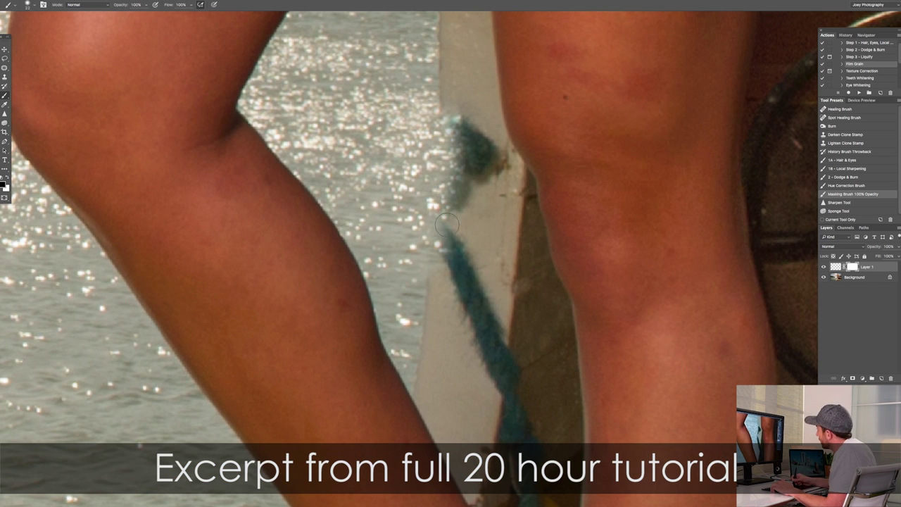
Step: Mask the cloned water off the white post to restore the post's straight edge against the water
{"action": "mouse_move", "coordinate": [443, 258]}
{"action": "left_mouse_down"}
{"action": "mouse_move", "coordinate": [453, 180]}
{"action": "mouse_move", "coordinate": [458, 241]}
{"action": "mouse_move", "coordinate": [453, 96]}
{"action": "mouse_move", "coordinate": [446, 249]}
{"action": "mouse_move", "coordinate": [465, 103]}
{"action": "mouse_move", "coordinate": [473, 137]}
{"action": "left_mouse_up"}
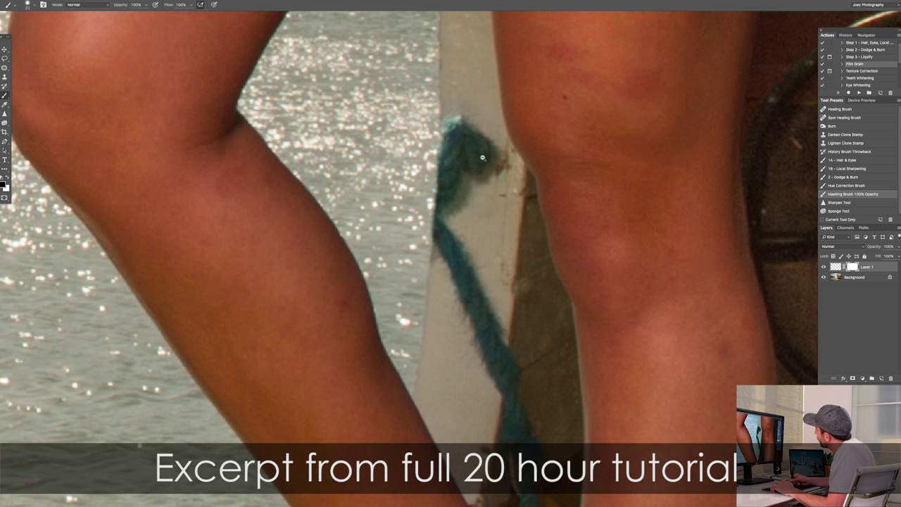
{"action": "scroll", "coordinate": [498, 136], "scroll_direction": "down", "scroll_amount": 5}
{"action": "left_click_drag", "start_coordinate": [523, 172], "coordinate": [504, 222]}
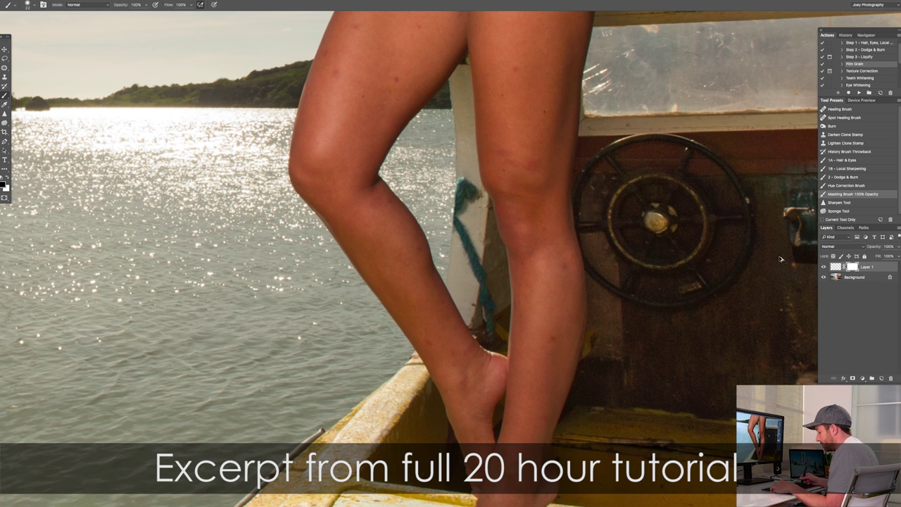
Step: Merge the masked clone layer down into the background and add another empty layer
{"action": "key", "text": "ctrl+e"}
{"action": "scroll", "coordinate": [654, 261], "scroll_direction": "up", "scroll_amount": 2}
{"action": "left_click", "coordinate": [880, 379]}
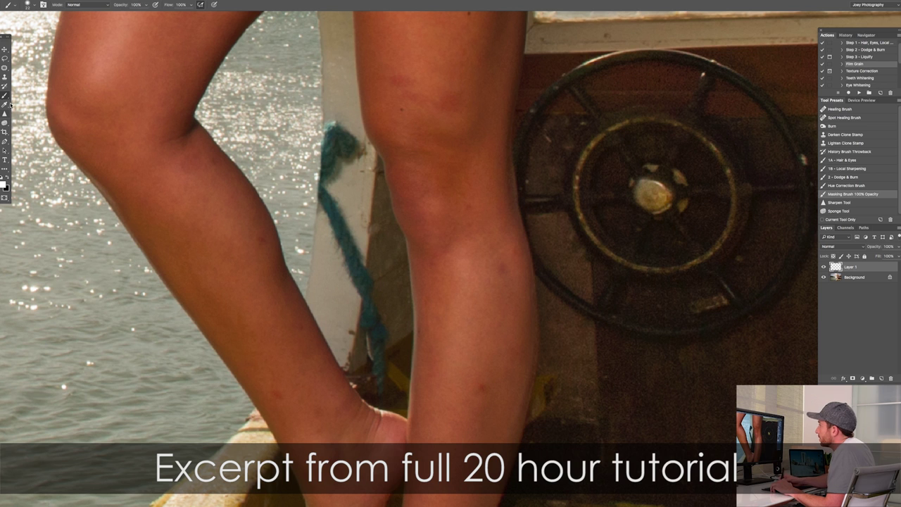
Step: Clone the white post's clean surface over the upper part of the rope knot with the Clone Stamp
{"action": "left_click", "coordinate": [4, 80]}
{"action": "left_click", "coordinate": [338, 98], "text": "alt"}
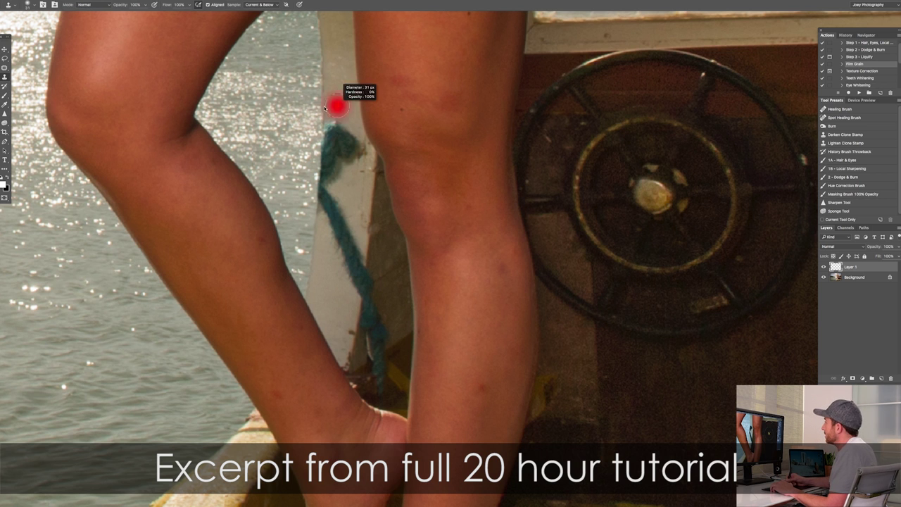
{"action": "mouse_move", "coordinate": [339, 130]}
{"action": "left_mouse_down"}
{"action": "mouse_move", "coordinate": [358, 180]}
{"action": "mouse_move", "coordinate": [360, 139]}
{"action": "mouse_move", "coordinate": [352, 167]}
{"action": "mouse_move", "coordinate": [348, 125]}
{"action": "left_mouse_up"}
{"action": "left_click", "coordinate": [354, 115], "text": "alt"}
{"action": "left_click", "coordinate": [348, 129]}
{"action": "left_click", "coordinate": [355, 140]}
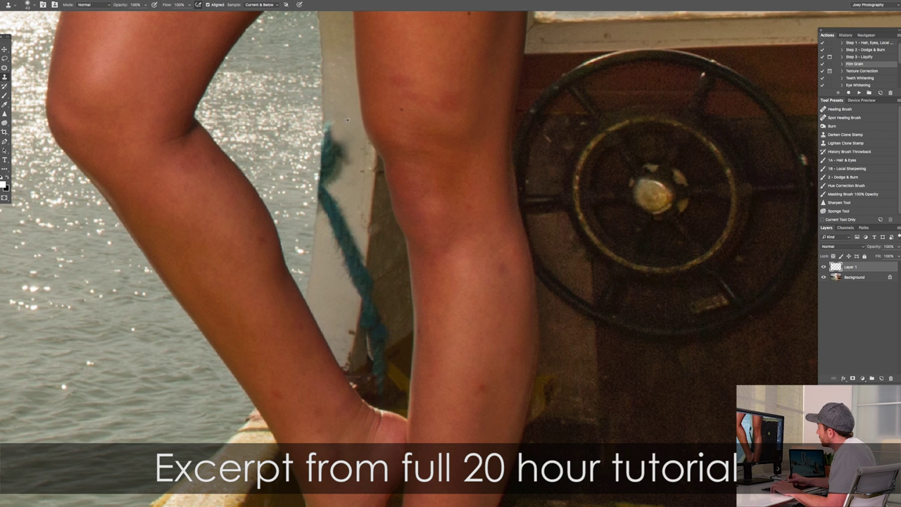
{"action": "left_click", "coordinate": [333, 130]}
{"action": "left_click", "coordinate": [328, 133]}
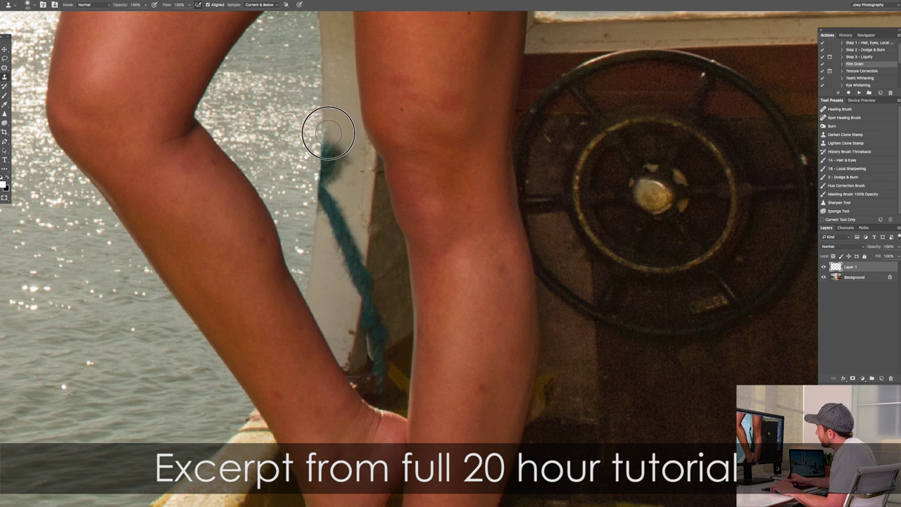
Step: Clone the post's surface and its water-side edge over the remaining lower part of the rope knot
{"action": "scroll", "coordinate": [325, 106], "scroll_direction": "up", "scroll_amount": 2}
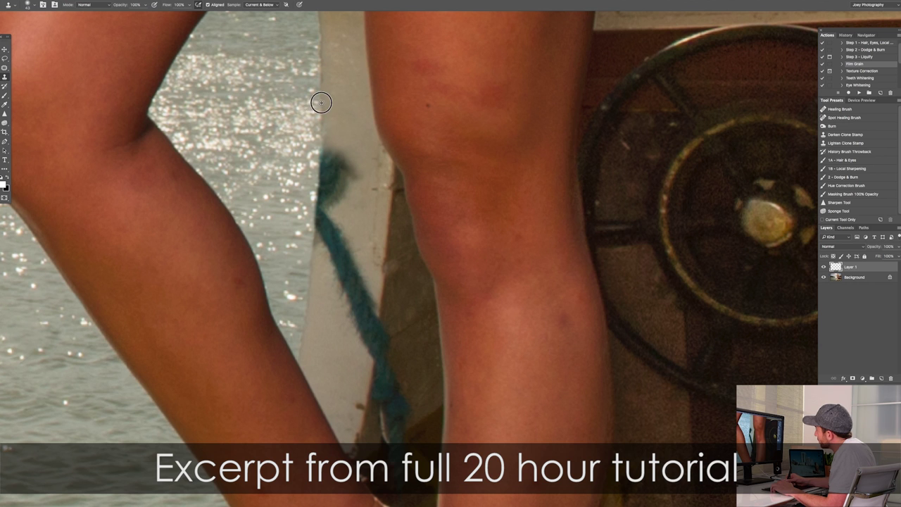
{"action": "mouse_move", "coordinate": [321, 167]}
{"action": "left_mouse_down"}
{"action": "mouse_move", "coordinate": [325, 142]}
{"action": "mouse_move", "coordinate": [342, 174]}
{"action": "left_mouse_up"}
{"action": "key", "text": "["}
{"action": "key", "text": "["}
{"action": "key", "text": "["}
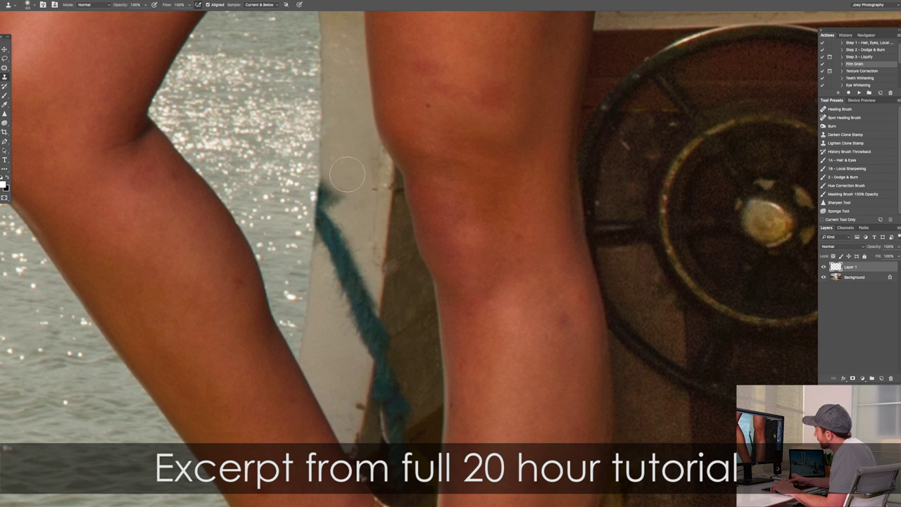
{"action": "left_click_drag", "start_coordinate": [330, 205], "coordinate": [342, 186]}
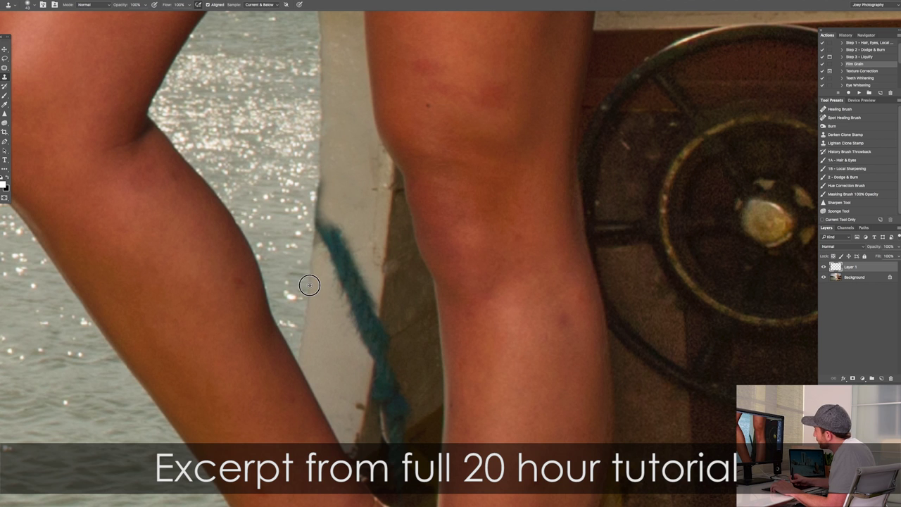
Step: Clone the white post's clean surface over the blue rope hanging diagonally across it, using an enlarged Clone Stamp brush
{"action": "key", "text": "]"}
{"action": "key", "text": "]"}
{"action": "key", "text": "]"}
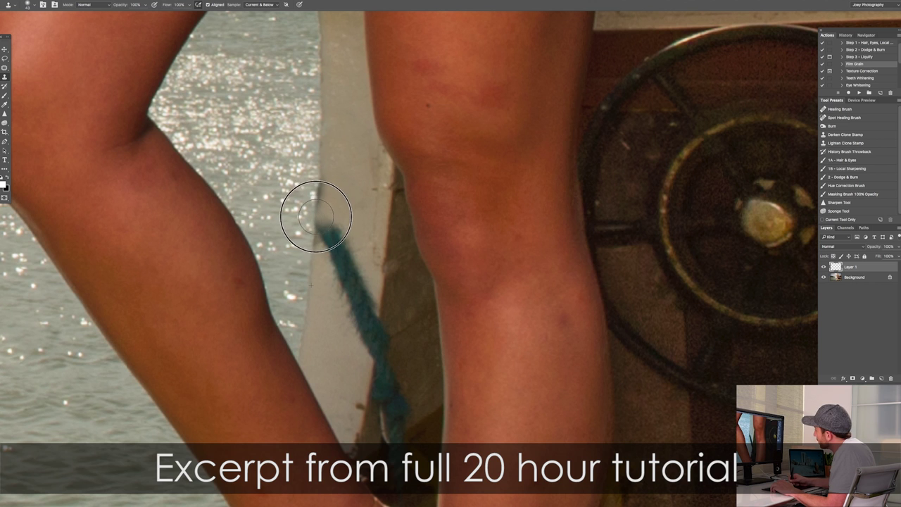
{"action": "mouse_move", "coordinate": [315, 236]}
{"action": "left_mouse_down"}
{"action": "mouse_move", "coordinate": [334, 228]}
{"action": "mouse_move", "coordinate": [338, 241]}
{"action": "mouse_move", "coordinate": [338, 283]}
{"action": "mouse_move", "coordinate": [351, 219]}
{"action": "mouse_move", "coordinate": [357, 272]}
{"action": "mouse_move", "coordinate": [364, 270]}
{"action": "mouse_move", "coordinate": [360, 236]}
{"action": "mouse_move", "coordinate": [342, 300]}
{"action": "mouse_move", "coordinate": [352, 320]}
{"action": "mouse_move", "coordinate": [351, 359]}
{"action": "mouse_move", "coordinate": [361, 344]}
{"action": "mouse_move", "coordinate": [361, 297]}
{"action": "mouse_move", "coordinate": [383, 286]}
{"action": "mouse_move", "coordinate": [379, 320]}
{"action": "left_mouse_up"}
{"action": "left_click", "coordinate": [349, 195], "text": "alt"}
{"action": "left_click", "coordinate": [350, 257], "text": "alt"}
Step: Clone the post's inner edge and the dark boat panel over the remaining rope between the legs with a smaller brush
{"action": "key", "text": "["}
{"action": "key", "text": "["}
{"action": "left_click", "coordinate": [382, 282], "text": "alt"}
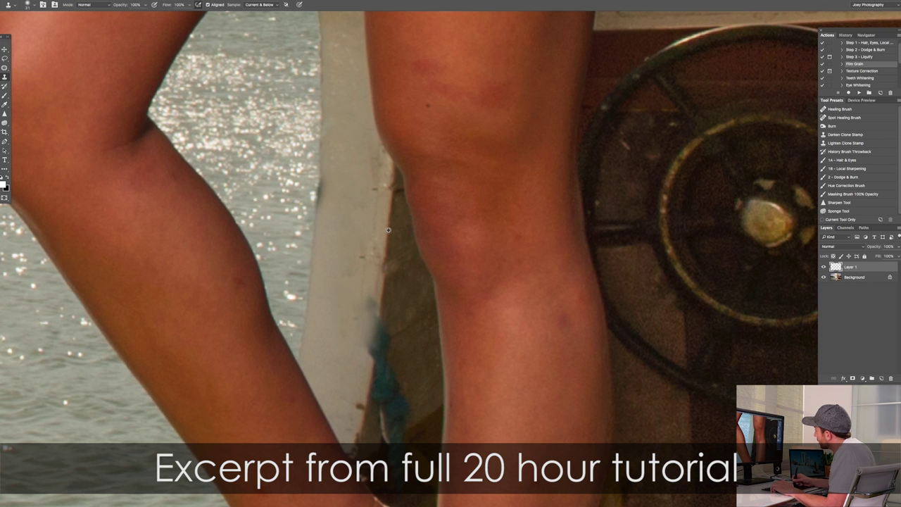
{"action": "mouse_move", "coordinate": [377, 324]}
{"action": "left_mouse_down"}
{"action": "mouse_move", "coordinate": [368, 306]}
{"action": "mouse_move", "coordinate": [357, 326]}
{"action": "mouse_move", "coordinate": [395, 360]}
{"action": "mouse_move", "coordinate": [382, 362]}
{"action": "mouse_move", "coordinate": [387, 388]}
{"action": "mouse_move", "coordinate": [407, 379]}
{"action": "mouse_move", "coordinate": [401, 415]}
{"action": "mouse_move", "coordinate": [411, 300]}
{"action": "left_mouse_up"}
{"action": "left_click", "coordinate": [412, 304], "text": "super"}
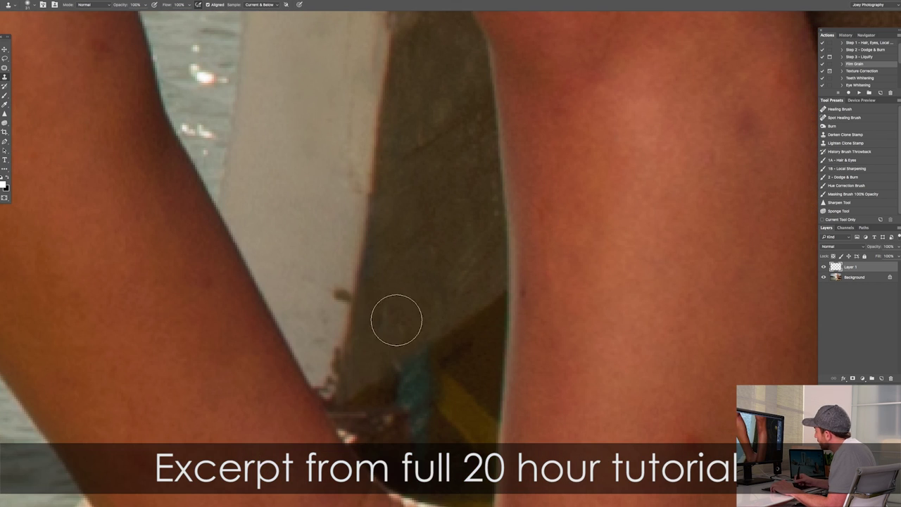
{"action": "left_click", "coordinate": [462, 344], "text": "alt"}
{"action": "left_click_drag", "start_coordinate": [412, 380], "coordinate": [440, 395]}
{"action": "left_click", "coordinate": [448, 407], "text": "alt"}
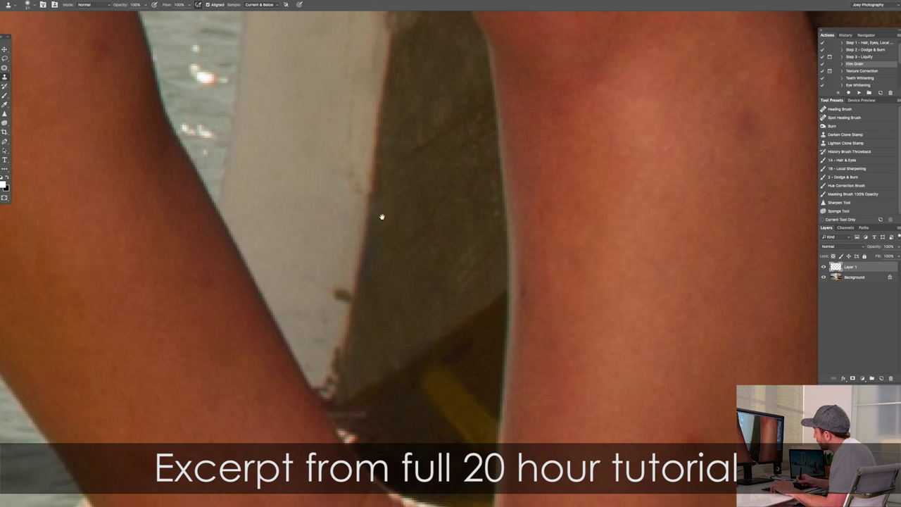
Step: Clone away the marks and rough patches along the white post's inner edge beside the dark panel
{"action": "scroll", "coordinate": [388, 237], "scroll_direction": "up", "scroll_amount": 5}
{"action": "left_click", "coordinate": [344, 257], "text": "alt"}
{"action": "left_click_drag", "start_coordinate": [362, 325], "coordinate": [347, 331]}
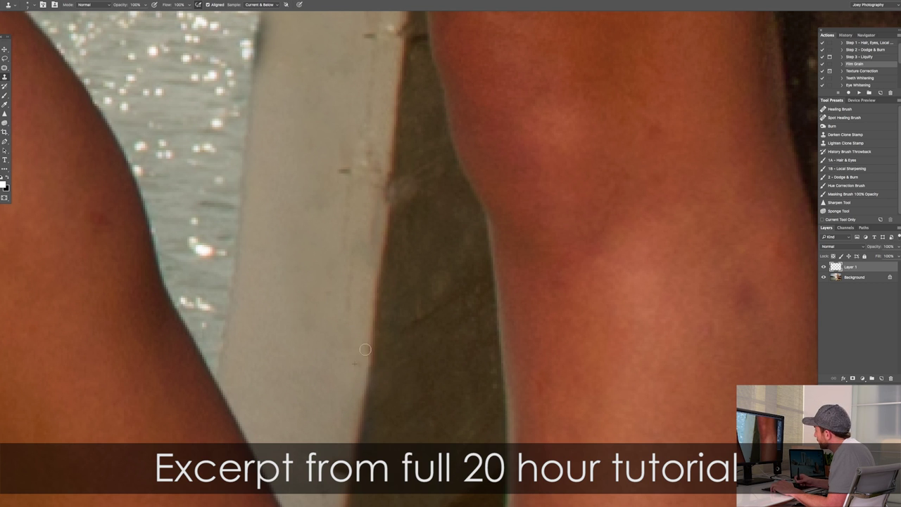
{"action": "scroll", "coordinate": [358, 251], "scroll_direction": "up", "scroll_amount": 2}
{"action": "left_click_drag", "start_coordinate": [397, 394], "coordinate": [400, 394]}
{"action": "left_click_drag", "start_coordinate": [361, 459], "coordinate": [377, 403]}
{"action": "mouse_move", "coordinate": [391, 247]}
{"action": "left_mouse_down"}
{"action": "mouse_move", "coordinate": [382, 288]}
{"action": "mouse_move", "coordinate": [404, 294]}
{"action": "left_mouse_up"}
{"action": "mouse_move", "coordinate": [398, 246]}
{"action": "left_mouse_down"}
{"action": "mouse_move", "coordinate": [401, 277]}
{"action": "mouse_move", "coordinate": [407, 255]}
{"action": "mouse_move", "coordinate": [411, 268]}
{"action": "left_mouse_up"}
{"action": "left_click", "coordinate": [394, 247]}
{"action": "left_click_drag", "start_coordinate": [327, 207], "coordinate": [342, 207]}
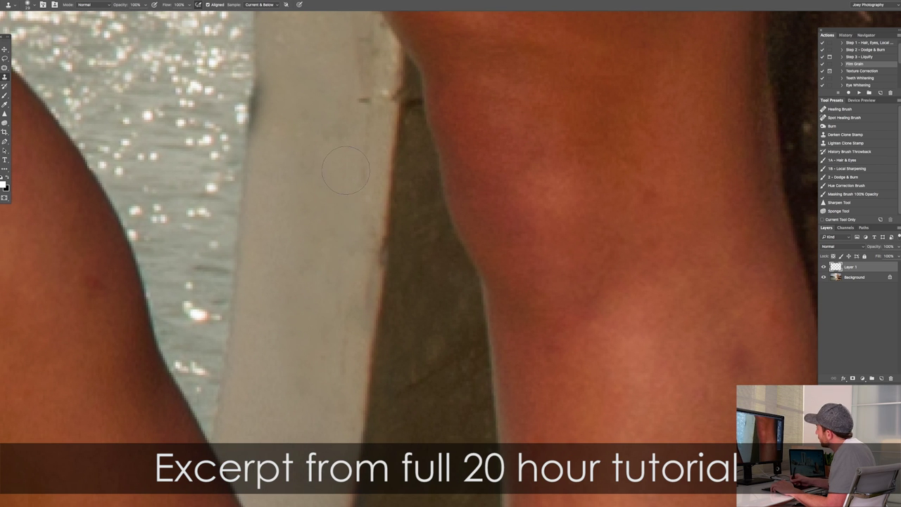
Step: Clean up the white post's water-side edge by cloning post surface and water over the leftover dark smudge
{"action": "scroll", "coordinate": [346, 170], "scroll_direction": "up", "scroll_amount": 5}
{"action": "mouse_move", "coordinate": [270, 200]}
{"action": "left_mouse_down"}
{"action": "mouse_move", "coordinate": [262, 202]}
{"action": "mouse_move", "coordinate": [278, 229]}
{"action": "left_mouse_up"}
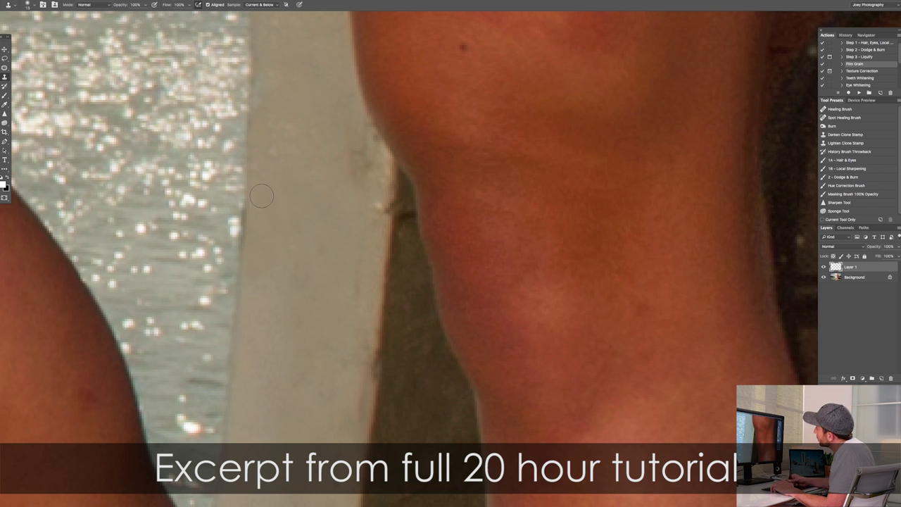
{"action": "left_click", "coordinate": [219, 220], "text": "alt"}
{"action": "mouse_move", "coordinate": [226, 215]}
{"action": "left_mouse_down"}
{"action": "mouse_move", "coordinate": [231, 245]}
{"action": "mouse_move", "coordinate": [231, 233]}
{"action": "left_mouse_up"}
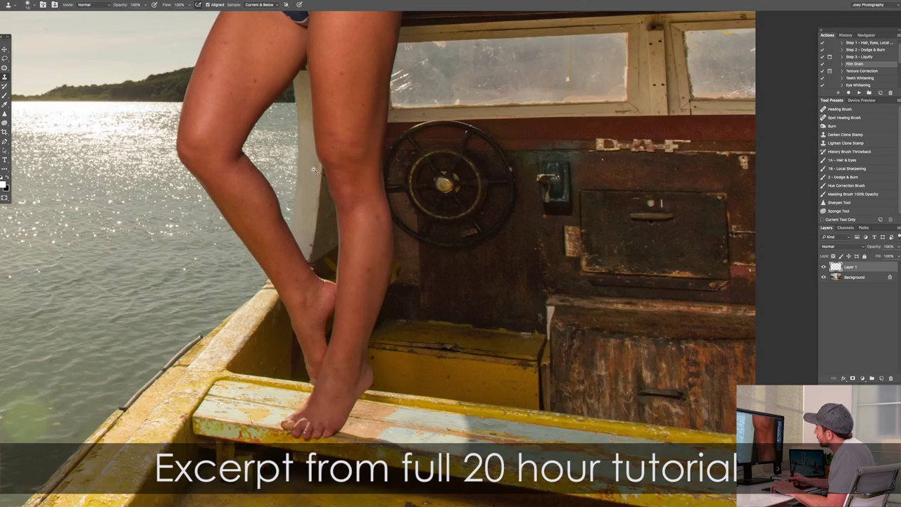
Step: Review the cleaned post in the wider photo and merge the clone layer down into the background
{"action": "key", "text": "super+minus"}
{"action": "left_click_drag", "start_coordinate": [373, 163], "coordinate": [458, 209]}
{"action": "left_click_drag", "start_coordinate": [403, 218], "coordinate": [468, 197]}
{"action": "left_click_drag", "start_coordinate": [346, 188], "coordinate": [354, 188]}
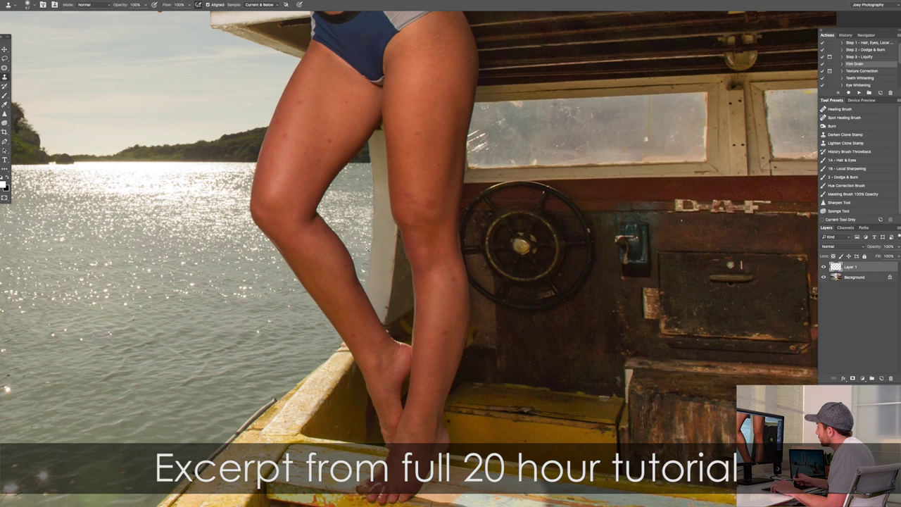
{"action": "mouse_move", "coordinate": [424, 219]}
{"action": "left_mouse_down"}
{"action": "mouse_move", "coordinate": [442, 246]}
{"action": "mouse_move", "coordinate": [430, 250]}
{"action": "left_mouse_up"}
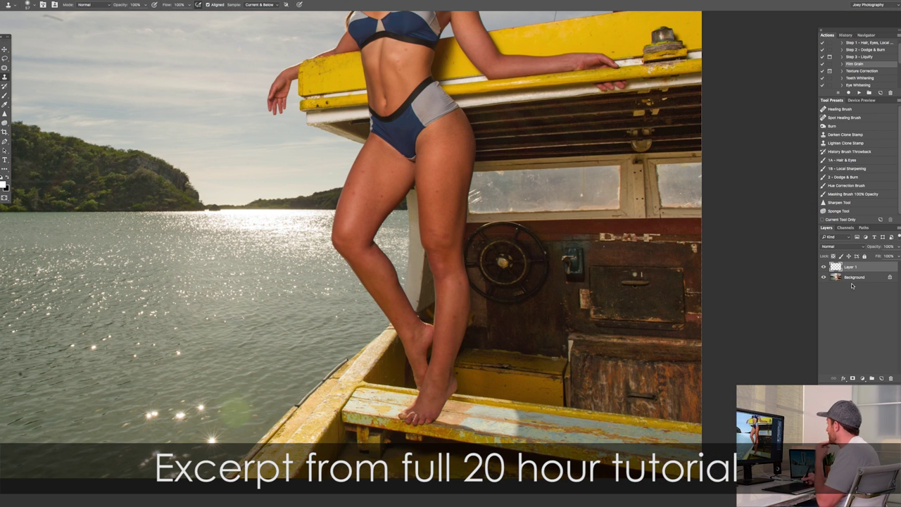
{"action": "key", "text": "ctrl+e"}
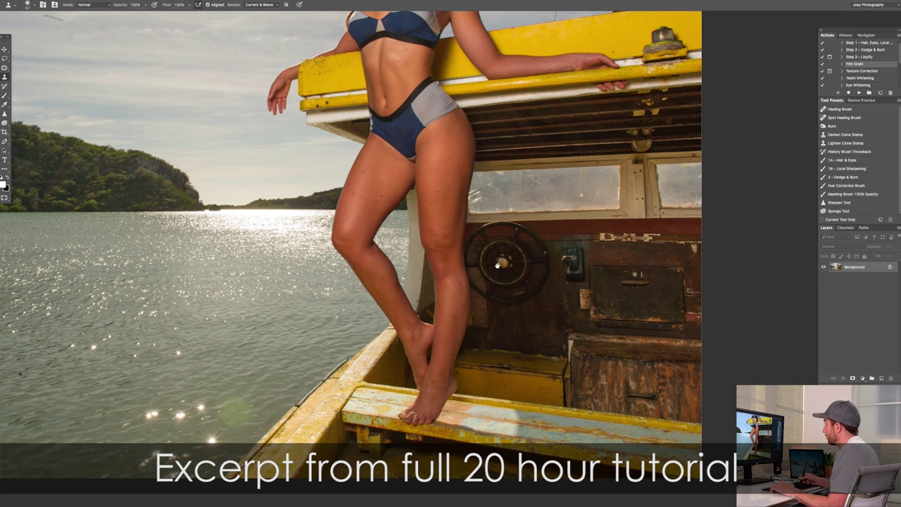
Step: Patch the round green lens flare out of the water beside the boat with the Patch tool set to Content-Aware
{"action": "key", "text": "ctrl+minus"}
{"action": "left_click_drag", "start_coordinate": [309, 376], "coordinate": [395, 312]}
{"action": "key", "text": "ctrl+plus"}
{"action": "scroll", "coordinate": [395, 312], "scroll_direction": "up", "scroll_amount": 2}
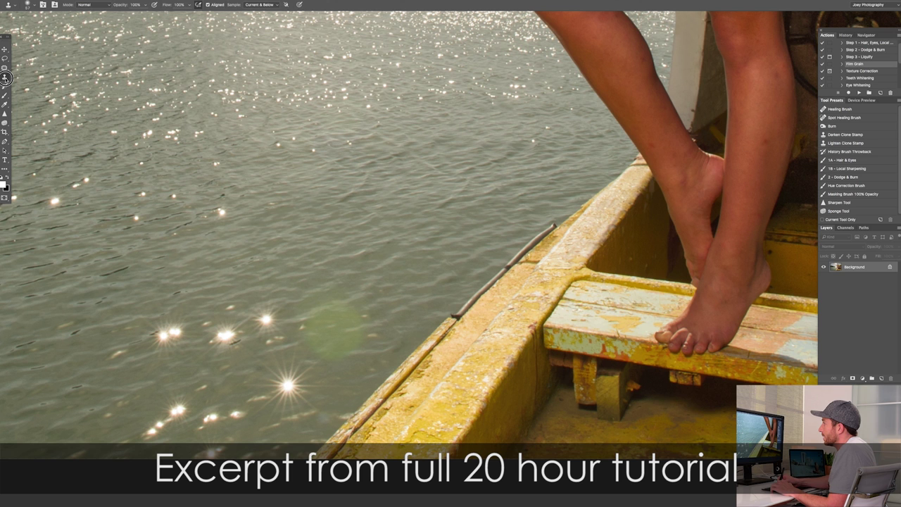
{"action": "left_click", "coordinate": [4, 69]}
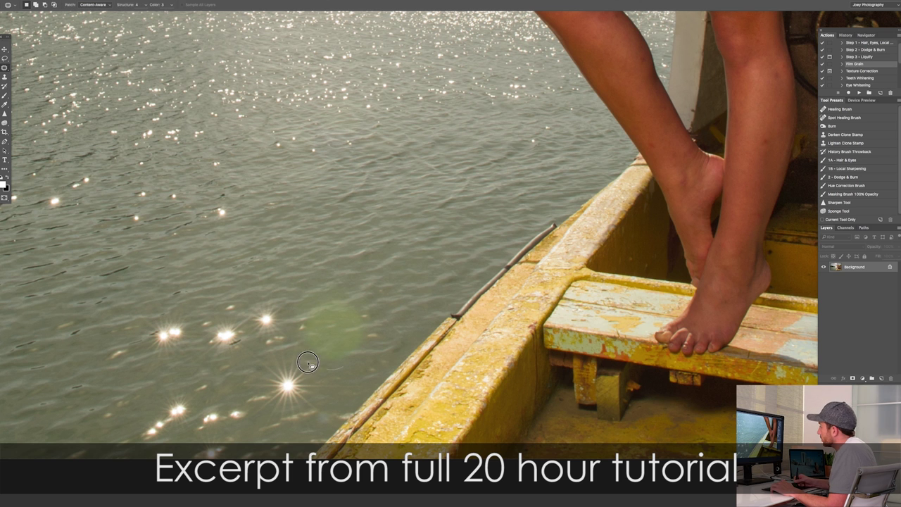
{"action": "left_click_drag", "start_coordinate": [355, 363], "coordinate": [333, 371]}
{"action": "mouse_move", "coordinate": [355, 335]}
{"action": "left_mouse_down"}
{"action": "mouse_move", "coordinate": [343, 273]}
{"action": "mouse_move", "coordinate": [107, 309]}
{"action": "mouse_move", "coordinate": [87, 345]}
{"action": "mouse_move", "coordinate": [423, 278]}
{"action": "mouse_move", "coordinate": [436, 308]}
{"action": "left_mouse_up"}
{"action": "left_click", "coordinate": [422, 309], "text": "alt"}
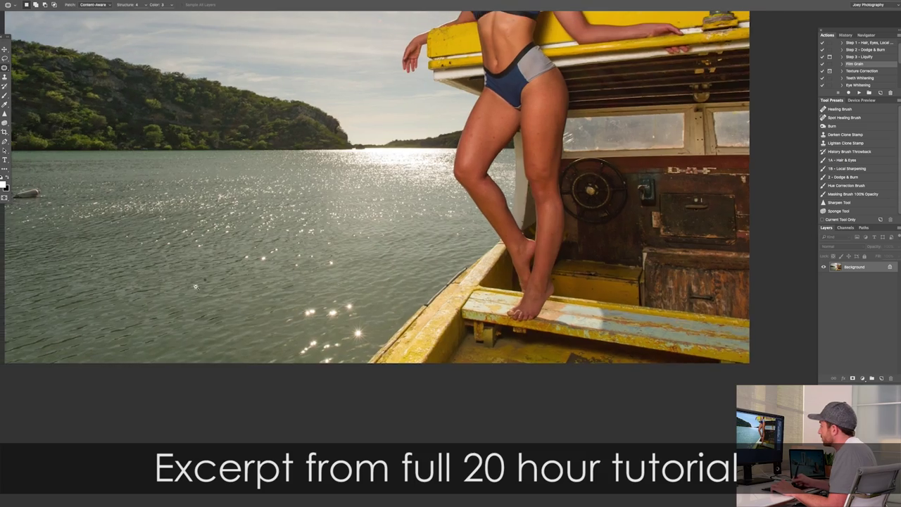
Step: Patch the floating buoy near the photo's left edge with clean water from beside it
{"action": "scroll", "coordinate": [185, 264], "scroll_direction": "up", "scroll_amount": 3}
{"action": "left_click_drag", "start_coordinate": [185, 265], "coordinate": [420, 300]}
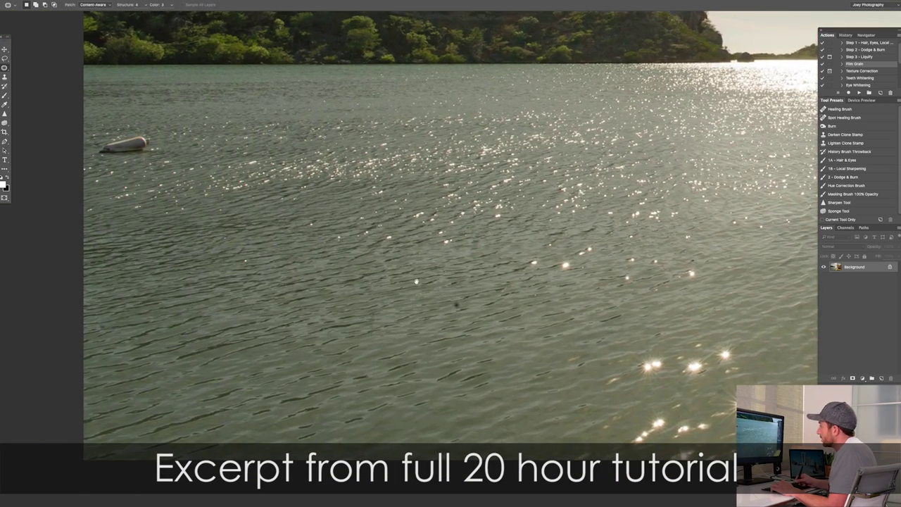
{"action": "left_click_drag", "start_coordinate": [404, 268], "coordinate": [382, 293]}
{"action": "scroll", "coordinate": [100, 148], "scroll_direction": "up", "scroll_amount": 2}
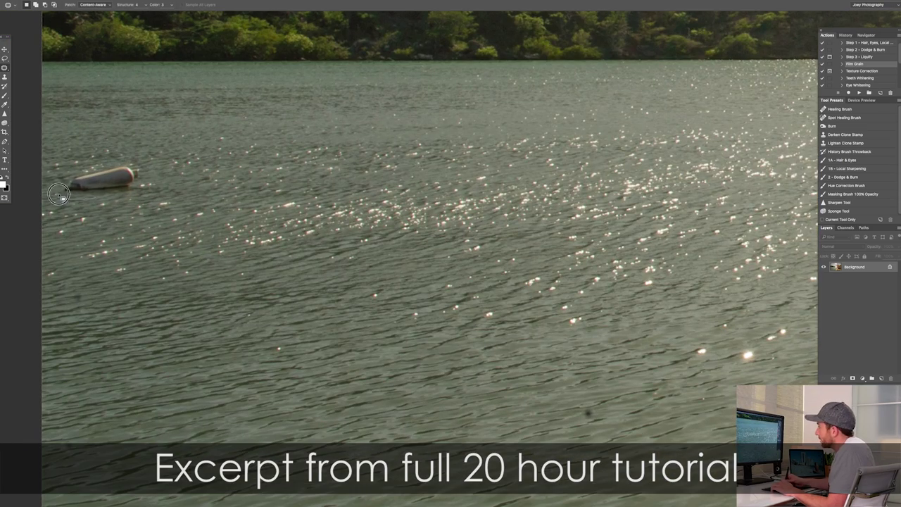
{"action": "mouse_move", "coordinate": [157, 175]}
{"action": "left_mouse_down"}
{"action": "mouse_move", "coordinate": [111, 198]}
{"action": "mouse_move", "coordinate": [221, 186]}
{"action": "left_mouse_up"}
{"action": "scroll", "coordinate": [284, 192], "scroll_direction": "down", "scroll_amount": 5}
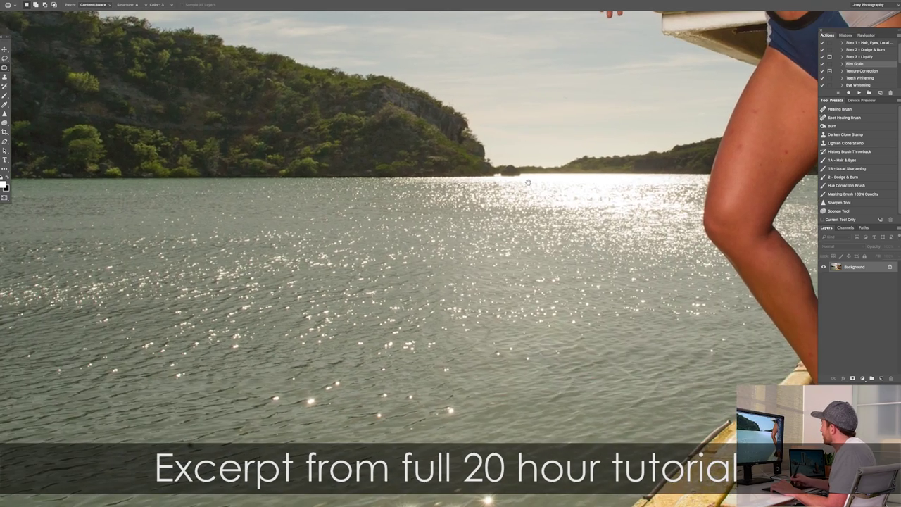
Step: Patch the small spot beside the model and the dark streak low in the sky with clean sky
{"action": "left_click_drag", "start_coordinate": [528, 183], "coordinate": [487, 468]}
{"action": "left_click_drag", "start_coordinate": [533, 146], "coordinate": [443, 349]}
{"action": "left_click_drag", "start_coordinate": [405, 195], "coordinate": [407, 197]}
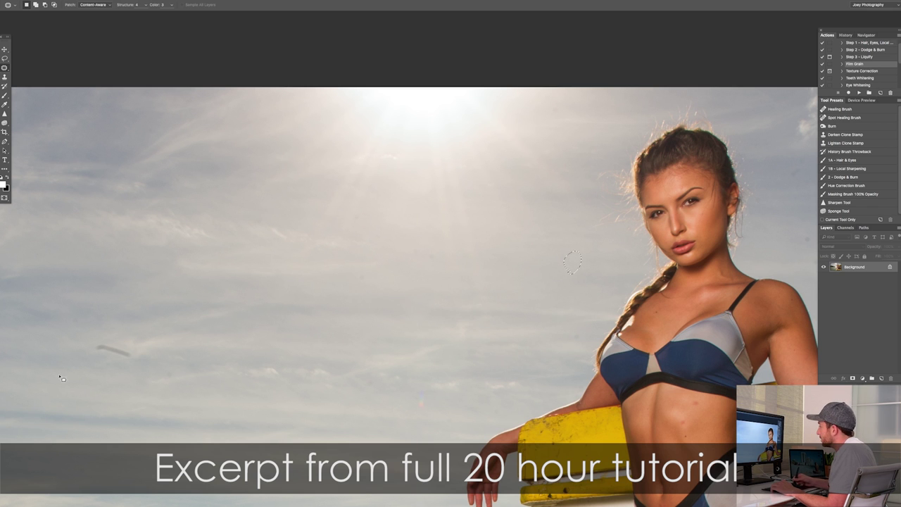
{"action": "left_click_drag", "start_coordinate": [126, 344], "coordinate": [109, 337]}
{"action": "left_click_drag", "start_coordinate": [112, 347], "coordinate": [167, 350]}
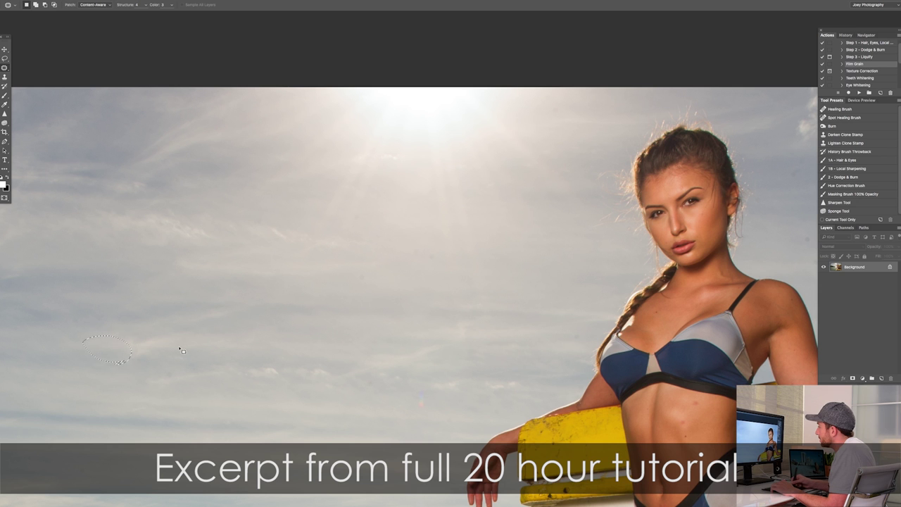
Step: Heal the dust spots near the left edge of the sky with the Spot Healing Brush
{"action": "scroll", "coordinate": [322, 312], "scroll_direction": "down", "scroll_amount": 5}
{"action": "left_click_drag", "start_coordinate": [496, 264], "coordinate": [483, 268]}
{"action": "left_click_drag", "start_coordinate": [361, 335], "coordinate": [526, 222]}
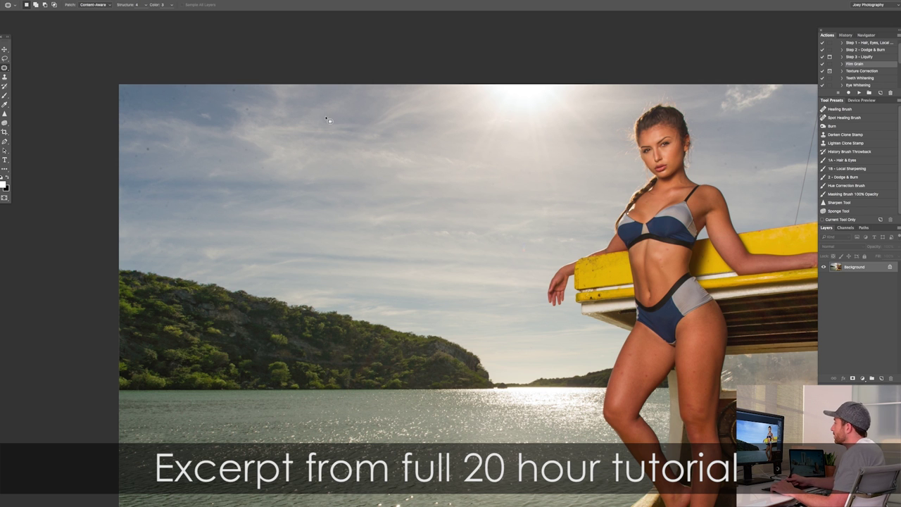
{"action": "left_click", "coordinate": [854, 118]}
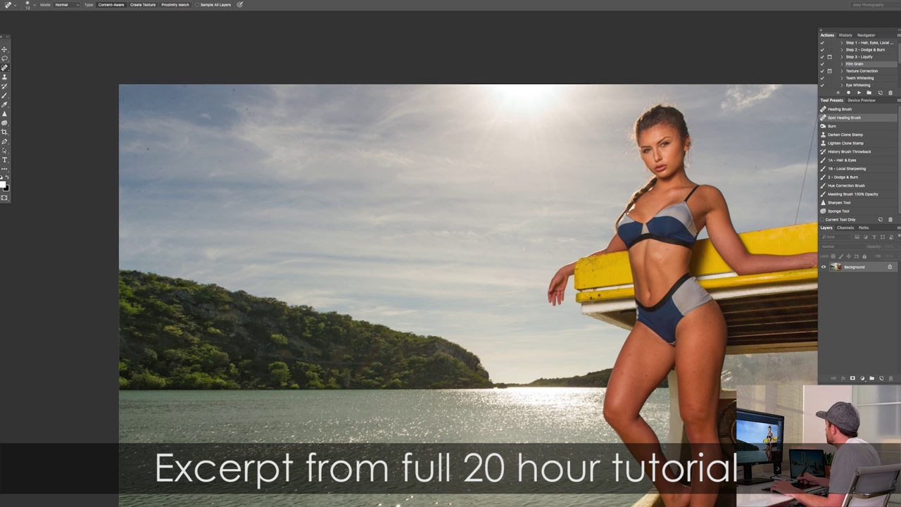
{"action": "scroll", "coordinate": [172, 131], "scroll_direction": "up", "scroll_amount": 5}
{"action": "left_click_drag", "start_coordinate": [121, 193], "coordinate": [126, 194]}
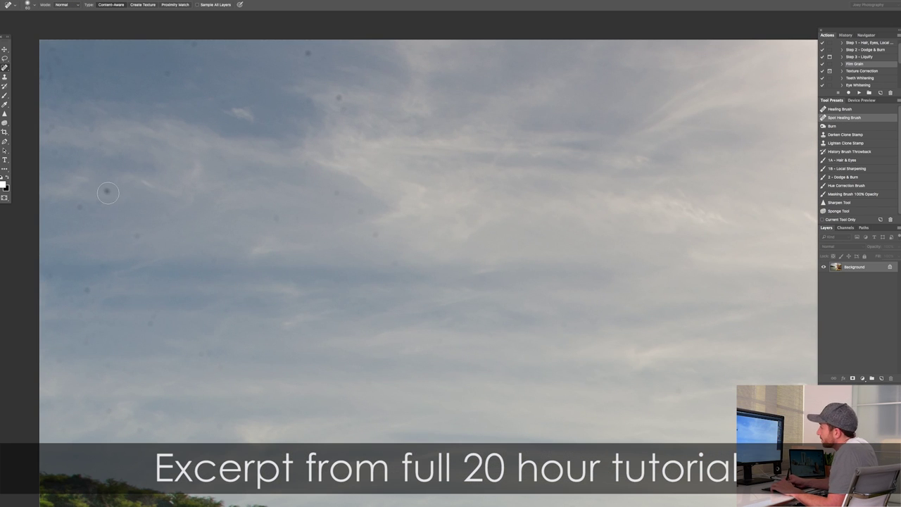
{"action": "left_click", "coordinate": [105, 200]}
{"action": "left_click", "coordinate": [135, 234]}
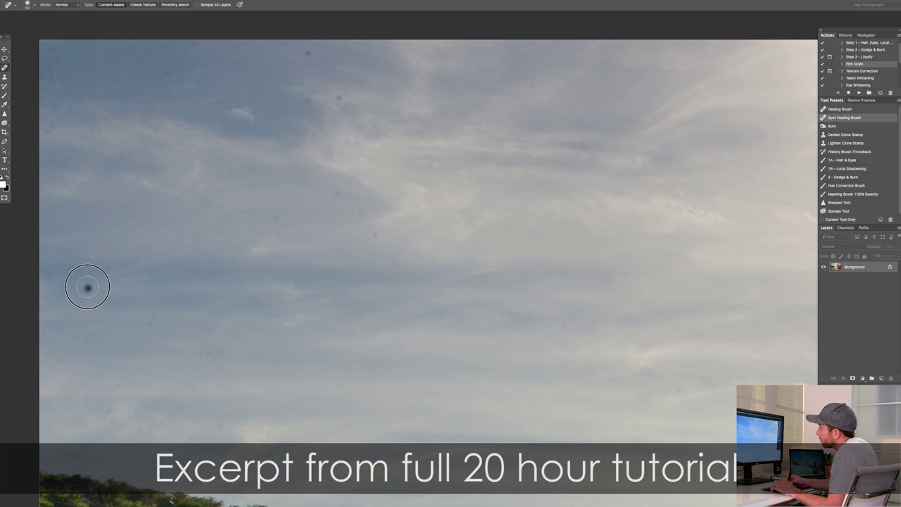
{"action": "left_click", "coordinate": [85, 292]}
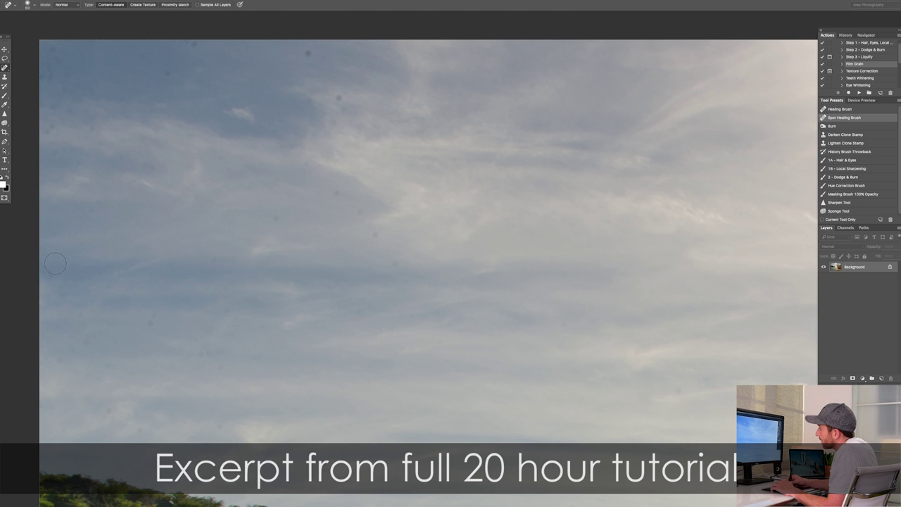
Step: Heal the dust spots in the upper-left corner and along the top of the sky
{"action": "left_click", "coordinate": [49, 129]}
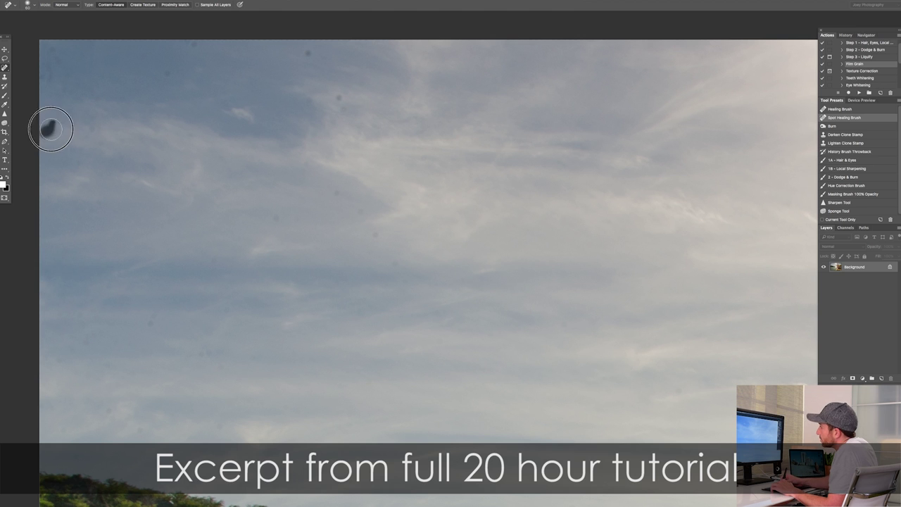
{"action": "left_click", "coordinate": [166, 74]}
{"action": "left_click", "coordinate": [189, 46]}
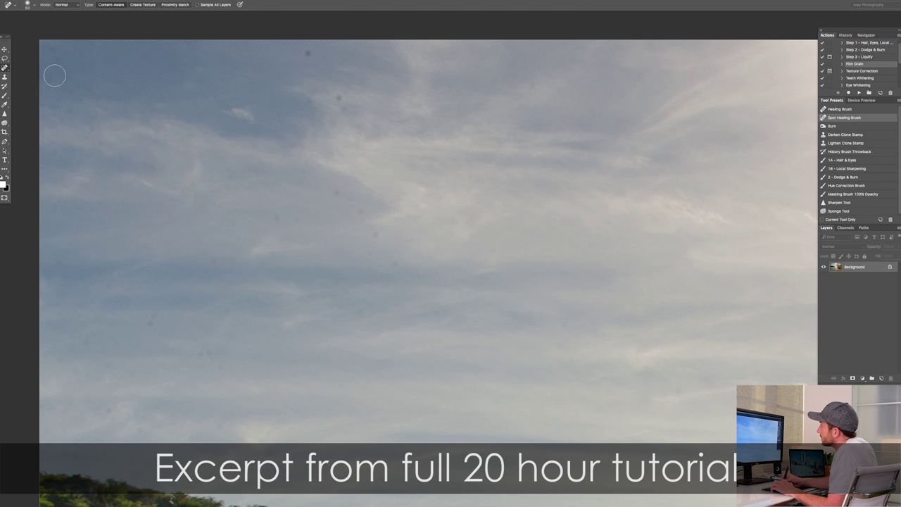
{"action": "left_click", "coordinate": [55, 50]}
{"action": "left_click", "coordinate": [308, 54]}
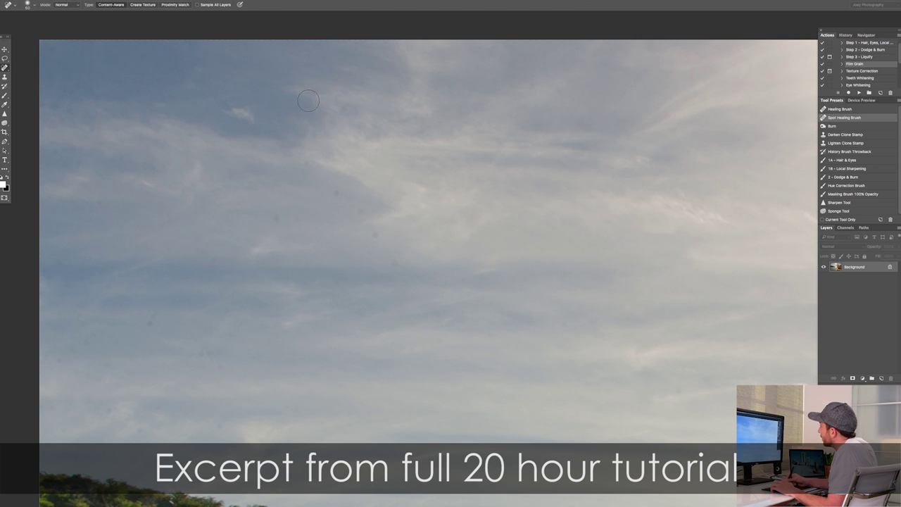
Step: Heal the faint dust spots in the middle of the cloudy sky
{"action": "scroll", "coordinate": [381, 234], "scroll_direction": "up", "scroll_amount": 1}
{"action": "left_click", "coordinate": [374, 234]}
{"action": "left_click", "coordinate": [374, 233]}
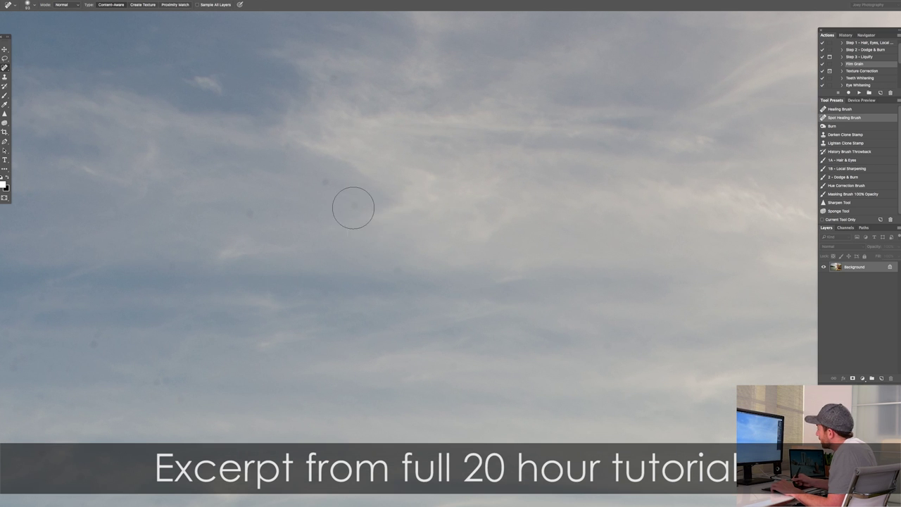
{"action": "left_click", "coordinate": [353, 205]}
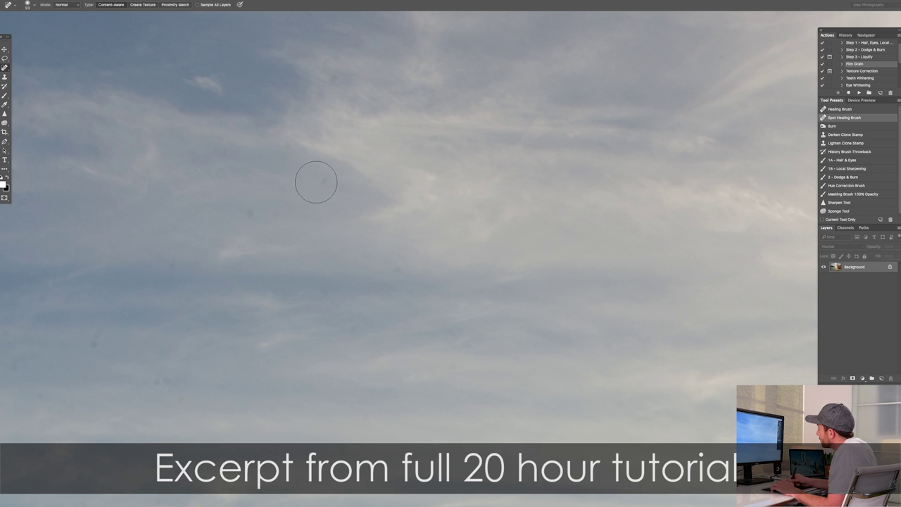
{"action": "left_click", "coordinate": [327, 184]}
{"action": "left_click", "coordinate": [253, 214]}
{"action": "left_click_drag", "start_coordinate": [268, 220], "coordinate": [252, 222]}
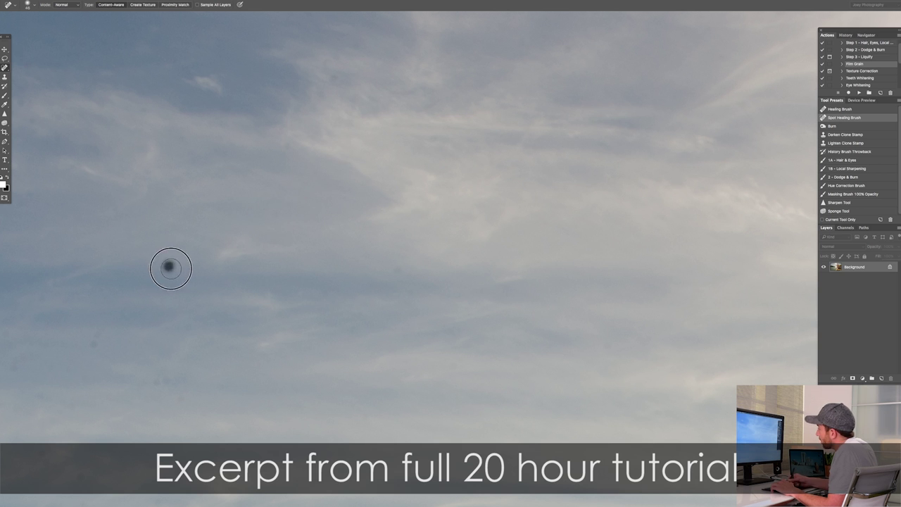
Step: Heal the dust spots across the lower sky between the blue cloud band and the hillside
{"action": "left_click_drag", "start_coordinate": [189, 312], "coordinate": [328, 179]}
{"action": "left_click", "coordinate": [210, 239]}
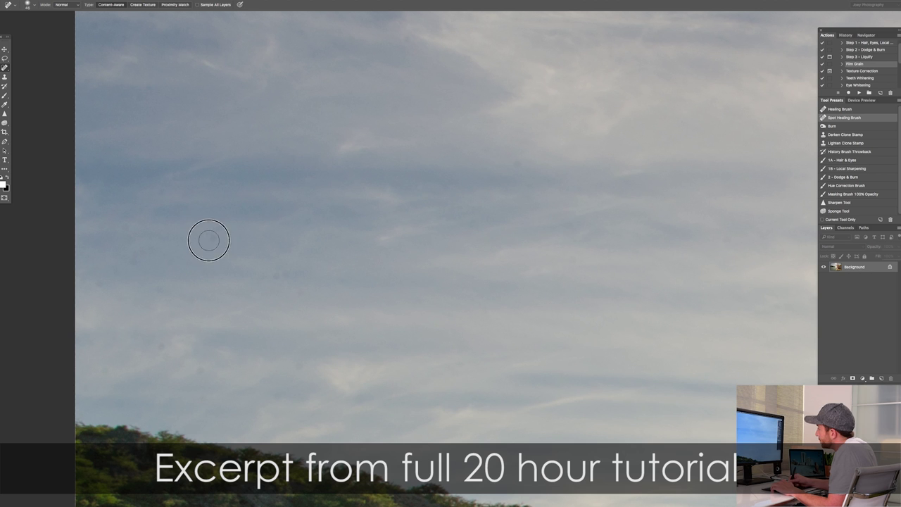
{"action": "left_click", "coordinate": [288, 274]}
{"action": "left_click", "coordinate": [200, 374]}
{"action": "left_click", "coordinate": [161, 351]}
{"action": "left_click", "coordinate": [88, 359]}
{"action": "key", "text": "bracketright"}
{"action": "key", "text": "bracketright"}
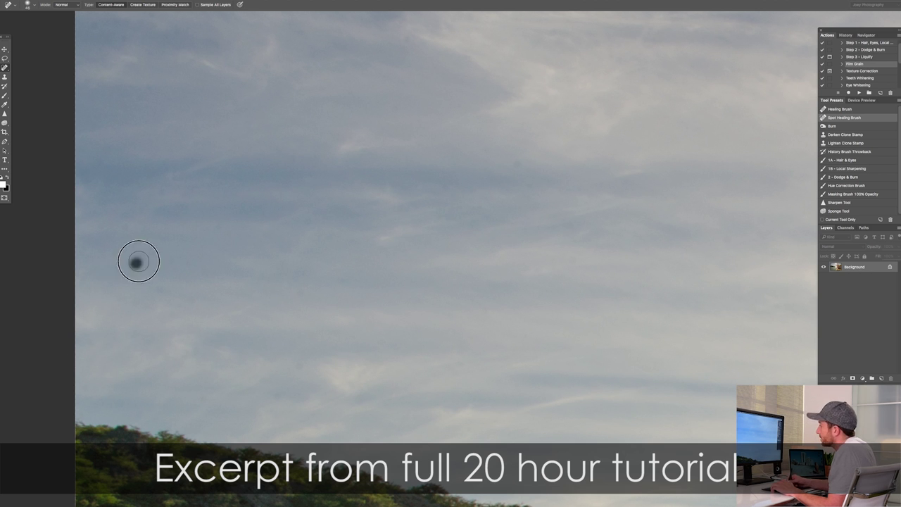
{"action": "left_click", "coordinate": [125, 296]}
{"action": "left_click", "coordinate": [511, 167]}
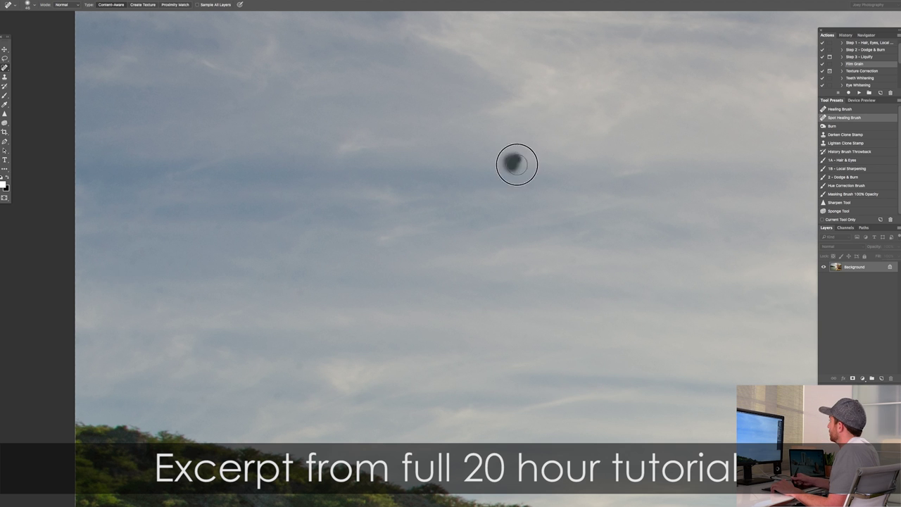
Step: Heal the remaining faint spots in the sky just above the hillside's tree line
{"action": "left_click_drag", "start_coordinate": [464, 297], "coordinate": [416, 218]}
{"action": "left_click", "coordinate": [232, 311]}
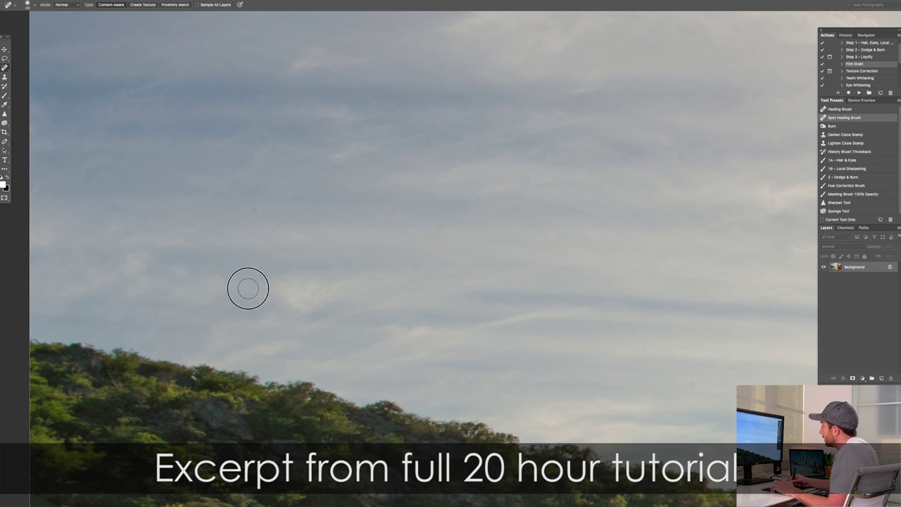
{"action": "left_click", "coordinate": [101, 267]}
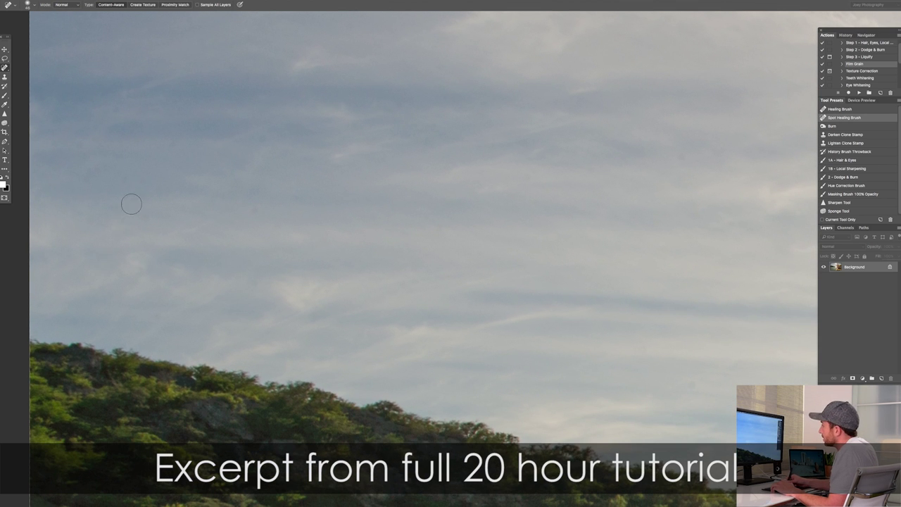
Step: Enlarge the brush and heal the remaining faint spots in the blue sky and clouds of the photo's upper-left area
{"action": "key", "text": "bracketright"}
{"action": "key", "text": "bracketright"}
{"action": "key", "text": "bracketright"}
{"action": "left_click", "coordinate": [175, 145]}
{"action": "scroll", "coordinate": [366, 199], "scroll_direction": "up", "scroll_amount": 10}
{"action": "scroll", "coordinate": [493, 249], "scroll_direction": "right", "scroll_amount": 3}
{"action": "scroll", "coordinate": [307, 168], "scroll_direction": "up", "scroll_amount": 3}
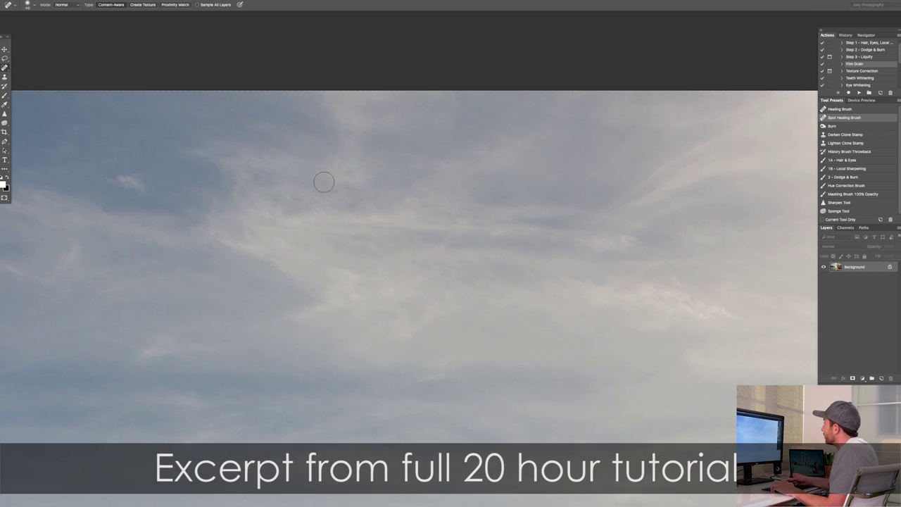
{"action": "left_click", "coordinate": [258, 175]}
{"action": "scroll", "coordinate": [215, 181], "scroll_direction": "left", "scroll_amount": 3}
{"action": "scroll", "coordinate": [278, 170], "scroll_direction": "down", "scroll_amount": 2}
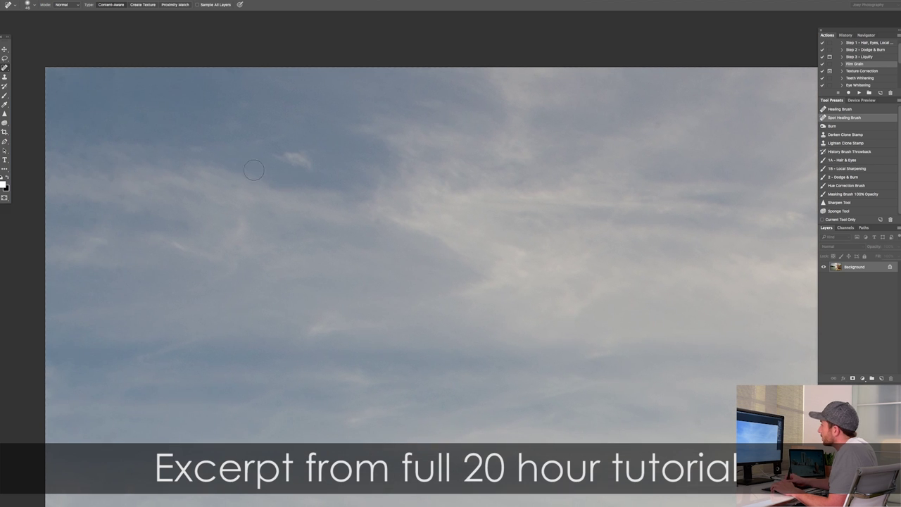
{"action": "left_click", "coordinate": [112, 181]}
{"action": "left_click", "coordinate": [126, 204]}
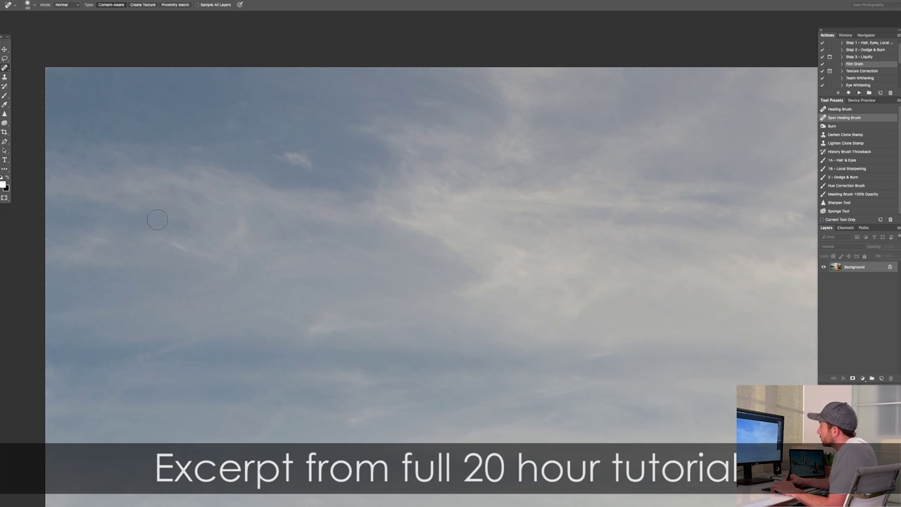
Step: Heal the faint dust spots from the middle of the clouds down to the pale sky between the hillside and the boat
{"action": "scroll", "coordinate": [310, 232], "scroll_direction": "down", "scroll_amount": 5}
{"action": "scroll", "coordinate": [310, 233], "scroll_direction": "right", "scroll_amount": 2}
{"action": "left_click", "coordinate": [331, 129]}
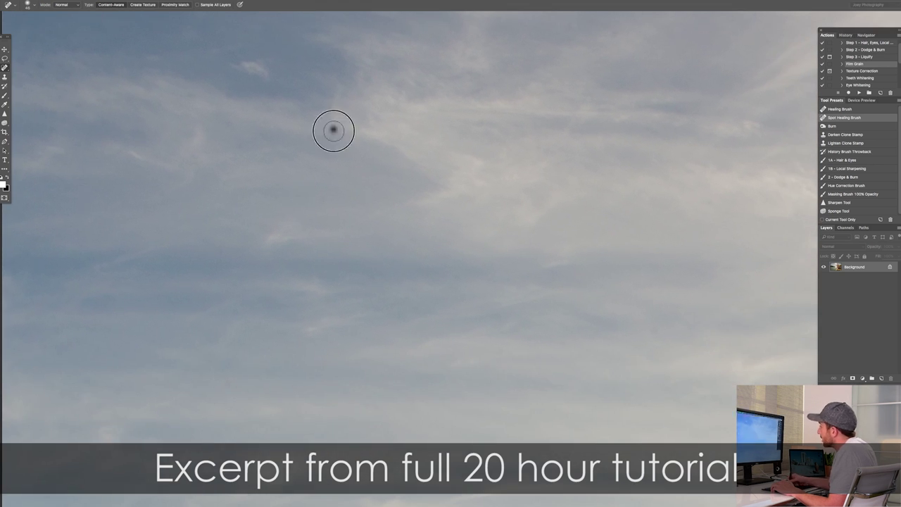
{"action": "scroll", "coordinate": [422, 246], "scroll_direction": "down", "scroll_amount": 5}
{"action": "scroll", "coordinate": [282, 233], "scroll_direction": "down", "scroll_amount": 2}
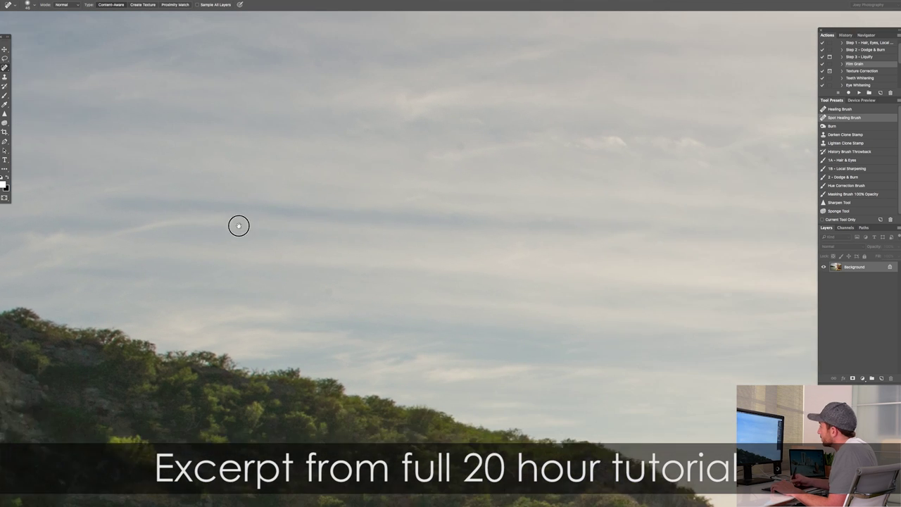
{"action": "left_click", "coordinate": [261, 286]}
{"action": "scroll", "coordinate": [302, 203], "scroll_direction": "right", "scroll_amount": 5}
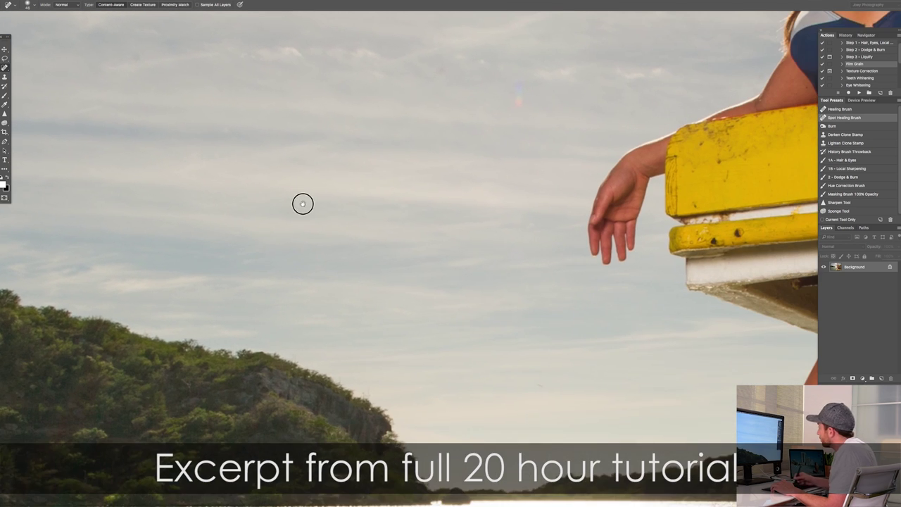
{"action": "scroll", "coordinate": [457, 302], "scroll_direction": "down", "scroll_amount": 2}
{"action": "scroll", "coordinate": [457, 303], "scroll_direction": "right", "scroll_amount": 2}
{"action": "left_click", "coordinate": [495, 322]}
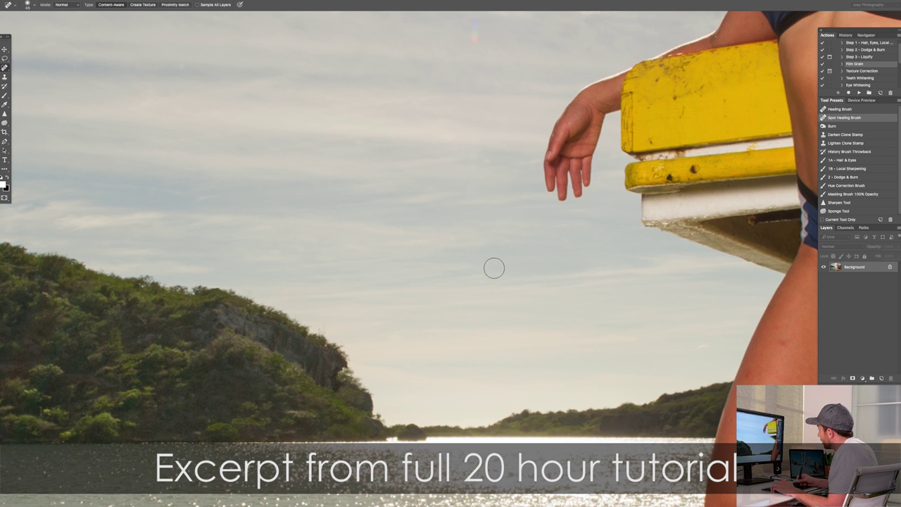
Step: Heal the small coloured flare spot in the sky beside the yellow boat roof and the model's hanging hand
{"action": "scroll", "coordinate": [437, 289], "scroll_direction": "up", "scroll_amount": 3}
{"action": "scroll", "coordinate": [436, 288], "scroll_direction": "right", "scroll_amount": 2}
{"action": "scroll", "coordinate": [397, 309], "scroll_direction": "up", "scroll_amount": 3}
{"action": "scroll", "coordinate": [397, 309], "scroll_direction": "right", "scroll_amount": 1}
{"action": "left_click", "coordinate": [392, 164]}
{"action": "scroll", "coordinate": [380, 134], "scroll_direction": "up", "scroll_amount": 1}
{"action": "scroll", "coordinate": [450, 132], "scroll_direction": "up", "scroll_amount": 3}
{"action": "scroll", "coordinate": [450, 131], "scroll_direction": "right", "scroll_amount": 1}
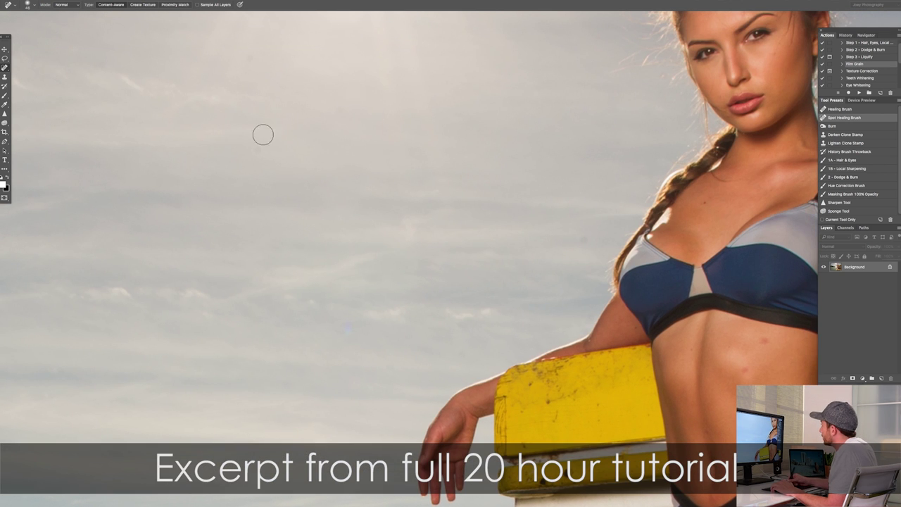
Step: Heal the spots in the bright sky below the sun and between the sun and the model's head
{"action": "left_click_drag", "start_coordinate": [253, 126], "coordinate": [289, 296]}
{"action": "left_click", "coordinate": [292, 242]}
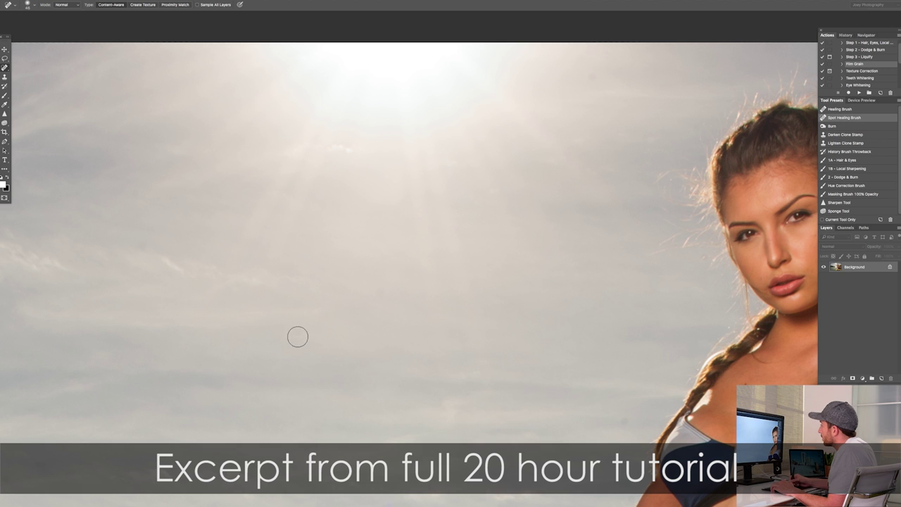
{"action": "left_click_drag", "start_coordinate": [622, 216], "coordinate": [369, 288]}
{"action": "left_click_drag", "start_coordinate": [339, 143], "coordinate": [334, 153]}
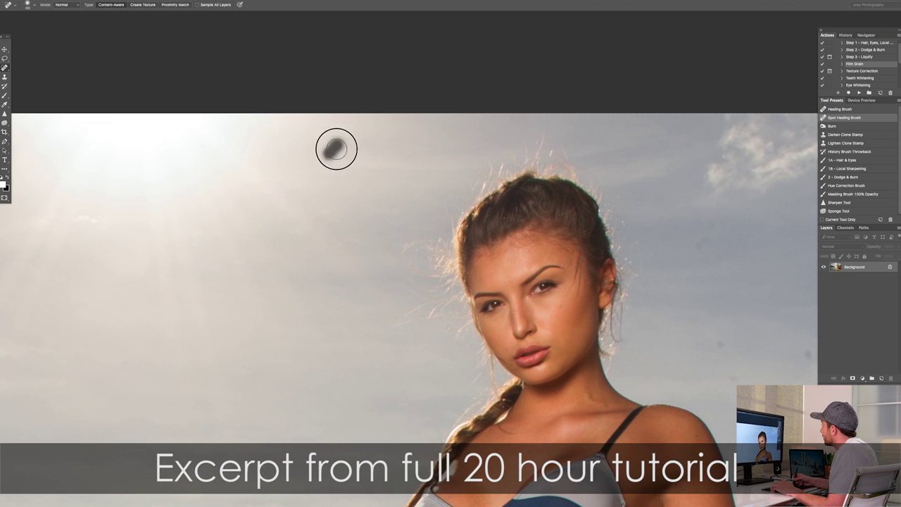
Step: Heal the dark dust spots in the sky between the model's head and shoulder and the thin mast line
{"action": "scroll", "coordinate": [630, 230], "scroll_direction": "down", "scroll_amount": 3}
{"action": "scroll", "coordinate": [631, 229], "scroll_direction": "right", "scroll_amount": 6}
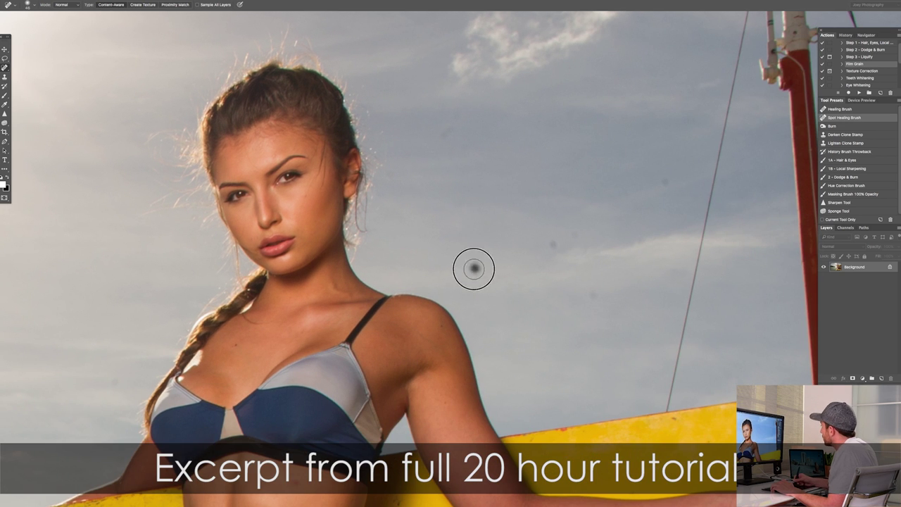
{"action": "left_click", "coordinate": [574, 237]}
{"action": "left_click", "coordinate": [668, 180]}
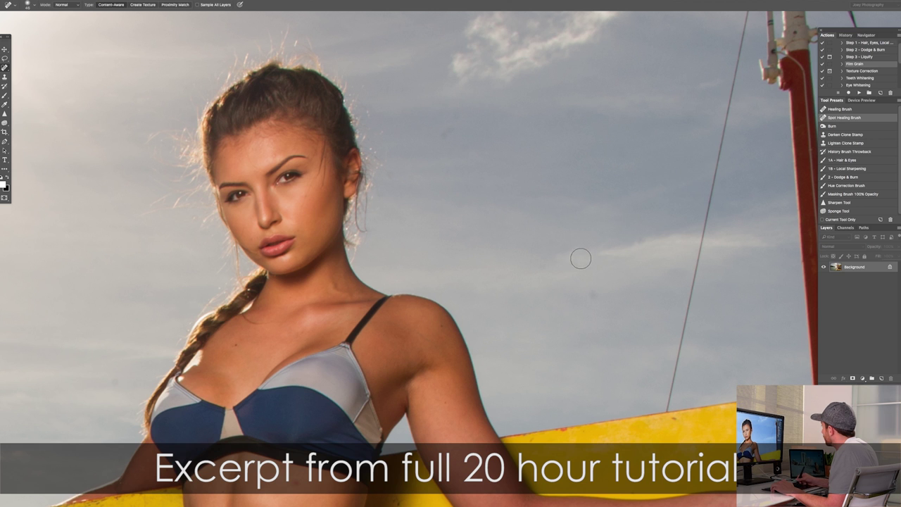
{"action": "left_click", "coordinate": [578, 252]}
{"action": "left_click_drag", "start_coordinate": [639, 239], "coordinate": [643, 244]}
{"action": "left_click", "coordinate": [443, 135]}
{"action": "left_click", "coordinate": [390, 176]}
{"action": "left_click", "coordinate": [471, 142]}
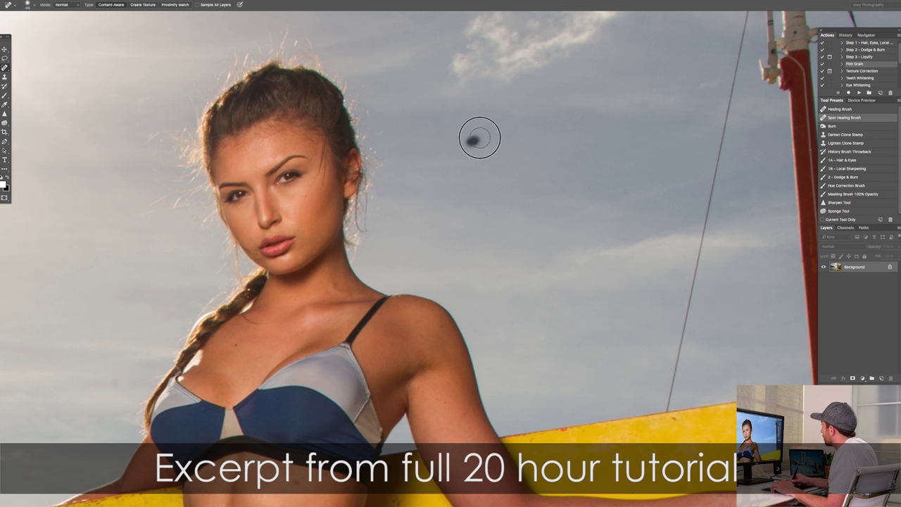
Step: Heal the dust spots in the sky around the red mast and the rigging near the photo's edge
{"action": "left_click_drag", "start_coordinate": [658, 92], "coordinate": [519, 209]}
{"action": "left_click", "coordinate": [707, 239]}
{"action": "left_click", "coordinate": [737, 294]}
{"action": "left_click_drag", "start_coordinate": [746, 281], "coordinate": [483, 241]}
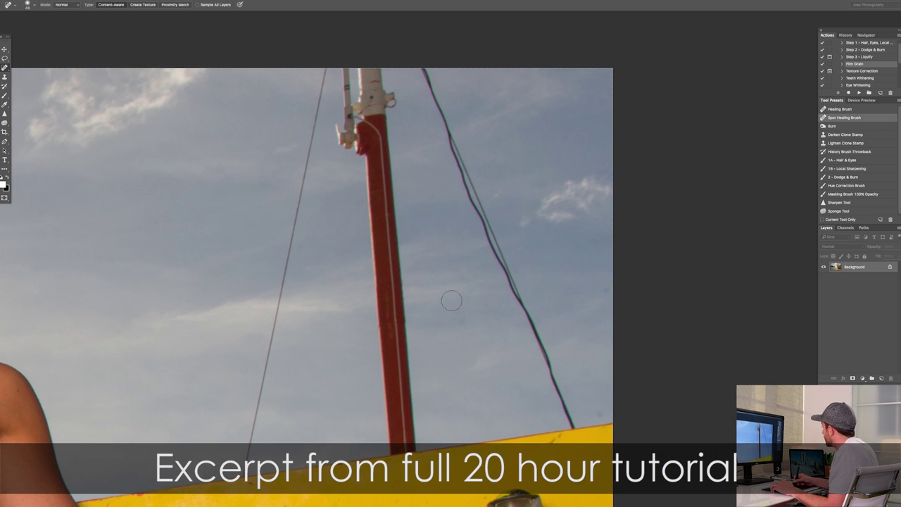
{"action": "left_click_drag", "start_coordinate": [531, 393], "coordinate": [528, 284]}
{"action": "left_click", "coordinate": [569, 285], "text": "super"}
{"action": "left_click", "coordinate": [587, 288]}
Step: Heal the dark dust spot on the rippling water beside the boat and check the rest of the water surface
{"action": "scroll", "coordinate": [532, 271], "scroll_direction": "down", "scroll_amount": 3}
{"action": "scroll", "coordinate": [429, 346], "scroll_direction": "down", "scroll_amount": 3}
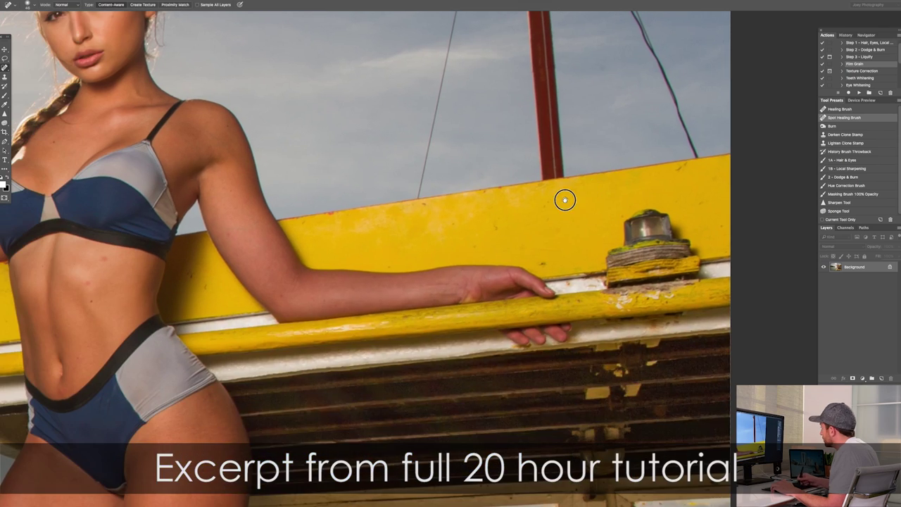
{"action": "scroll", "coordinate": [523, 246], "scroll_direction": "up", "scroll_amount": 2}
{"action": "scroll", "coordinate": [291, 366], "scroll_direction": "down", "scroll_amount": 5}
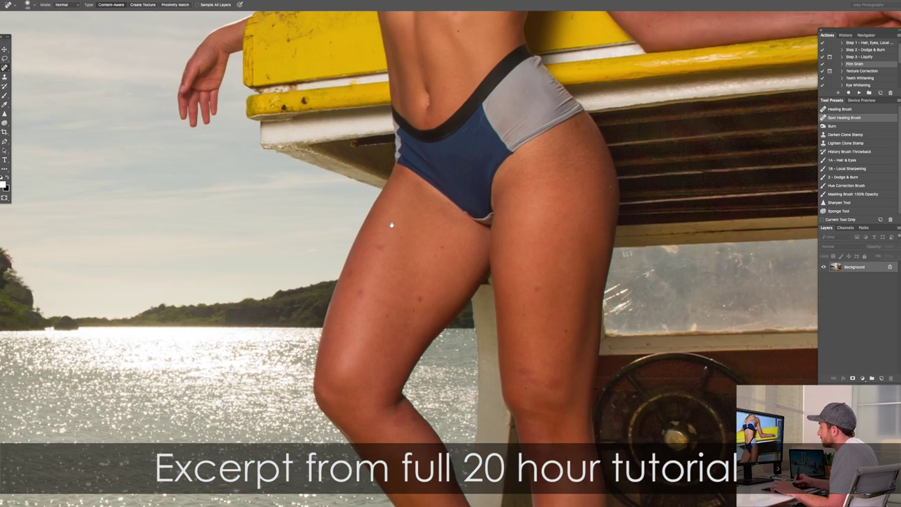
{"action": "scroll", "coordinate": [348, 274], "scroll_direction": "down", "scroll_amount": 10}
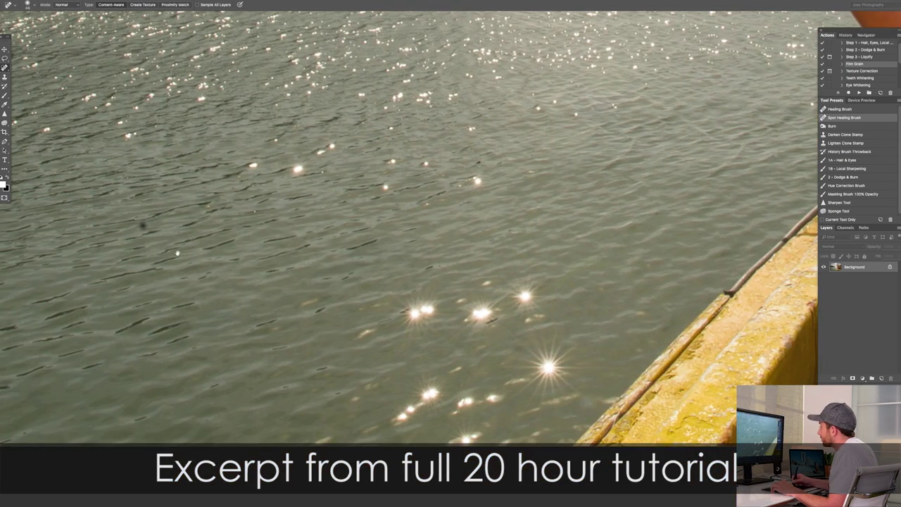
{"action": "scroll", "coordinate": [348, 274], "scroll_direction": "left", "scroll_amount": 4}
{"action": "scroll", "coordinate": [347, 274], "scroll_direction": "up", "scroll_amount": 1}
{"action": "left_click", "coordinate": [268, 248]}
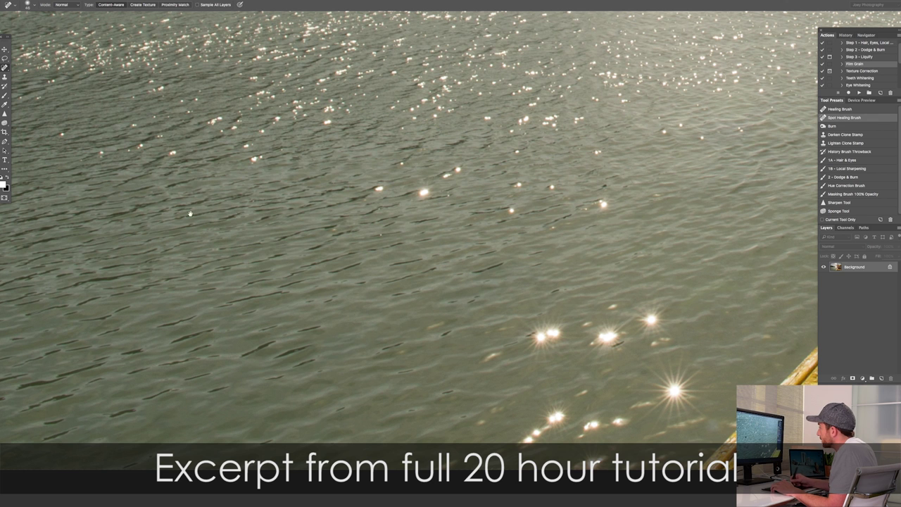
{"action": "scroll", "coordinate": [202, 214], "scroll_direction": "up", "scroll_amount": 3}
{"action": "scroll", "coordinate": [317, 275], "scroll_direction": "left", "scroll_amount": 3}
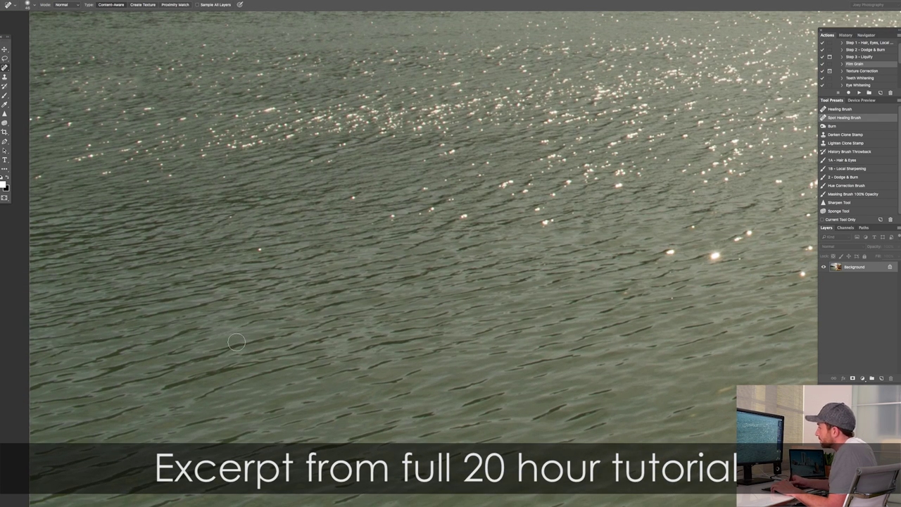
{"action": "scroll", "coordinate": [236, 342], "scroll_direction": "down", "scroll_amount": 3}
{"action": "scroll", "coordinate": [225, 346], "scroll_direction": "right", "scroll_amount": 3}
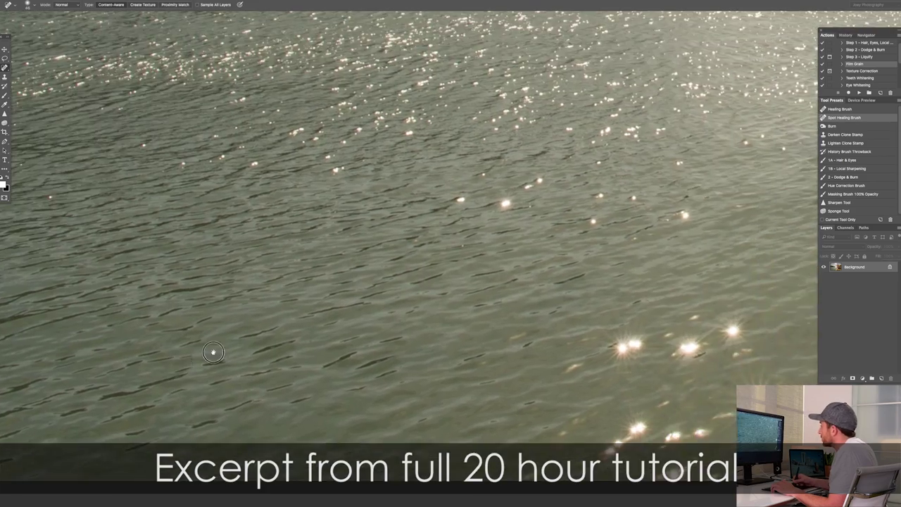
{"action": "left_click_drag", "start_coordinate": [606, 249], "coordinate": [394, 395]}
{"action": "left_click_drag", "start_coordinate": [379, 266], "coordinate": [470, 374]}
Step: Heal the leftover spots in the cloudy sky between the hillside and the model
{"action": "scroll", "coordinate": [471, 375], "scroll_direction": "up", "scroll_amount": 5}
{"action": "scroll", "coordinate": [607, 243], "scroll_direction": "down", "scroll_amount": 3}
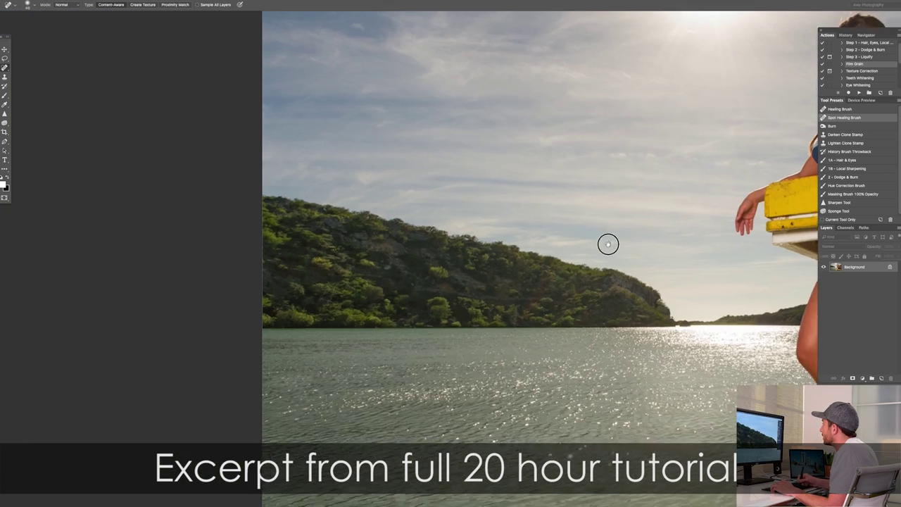
{"action": "scroll", "coordinate": [468, 209], "scroll_direction": "up", "scroll_amount": 3}
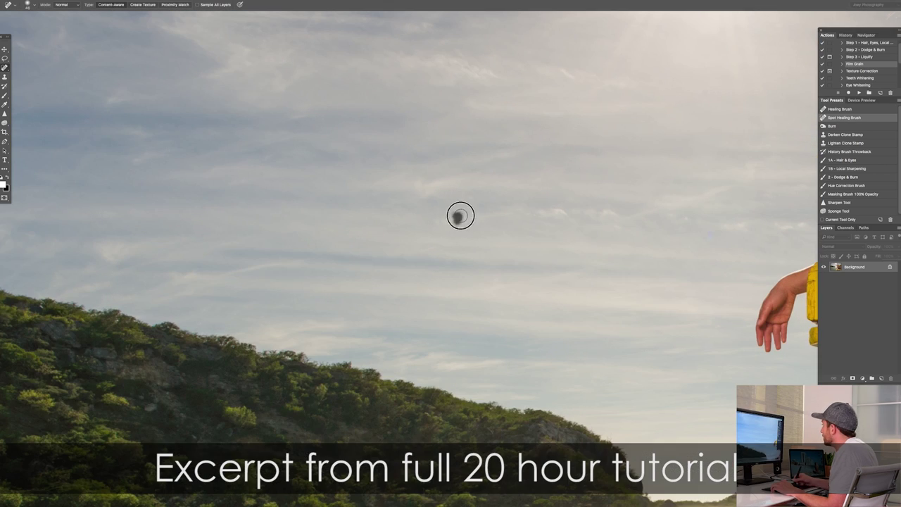
{"action": "scroll", "coordinate": [436, 340], "scroll_direction": "right", "scroll_amount": 5}
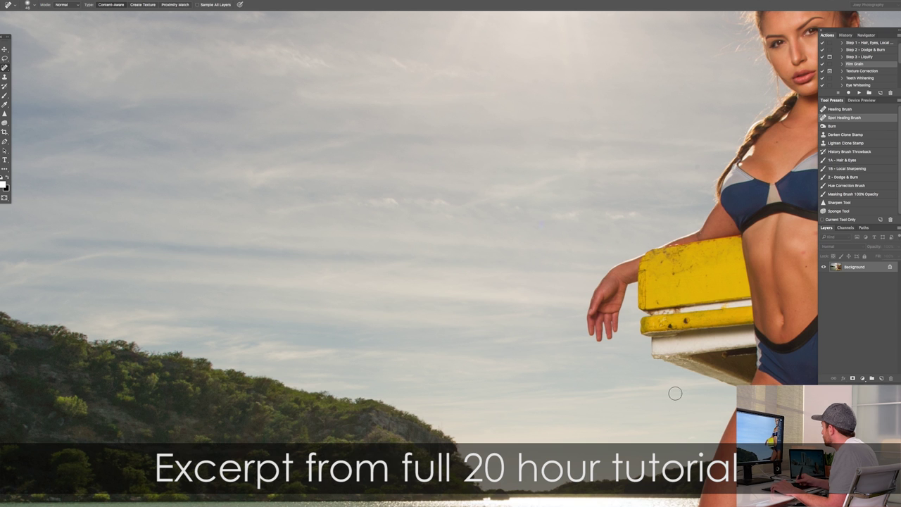
{"action": "left_click_drag", "start_coordinate": [605, 243], "coordinate": [591, 364]}
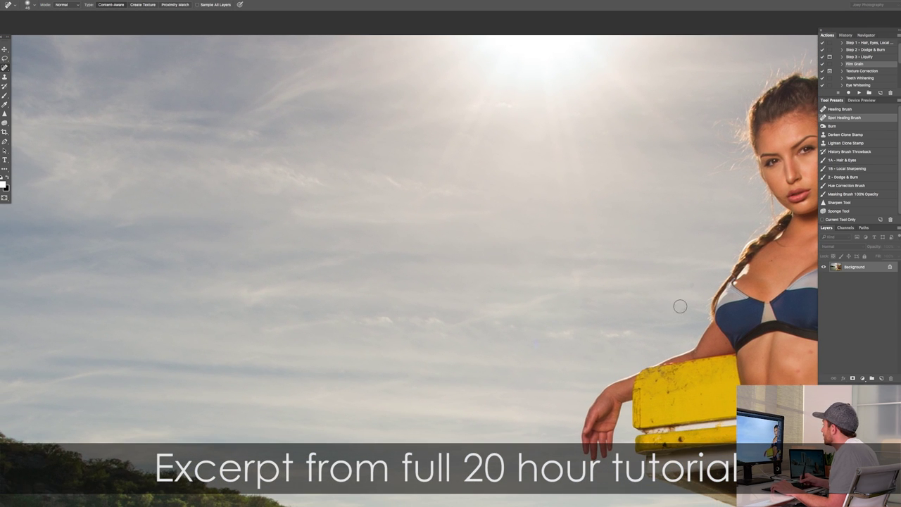
Step: Zoom in on the model's legs and heal the red blemishes and small marks on both thighs
{"action": "left_click_drag", "start_coordinate": [373, 310], "coordinate": [472, 280]}
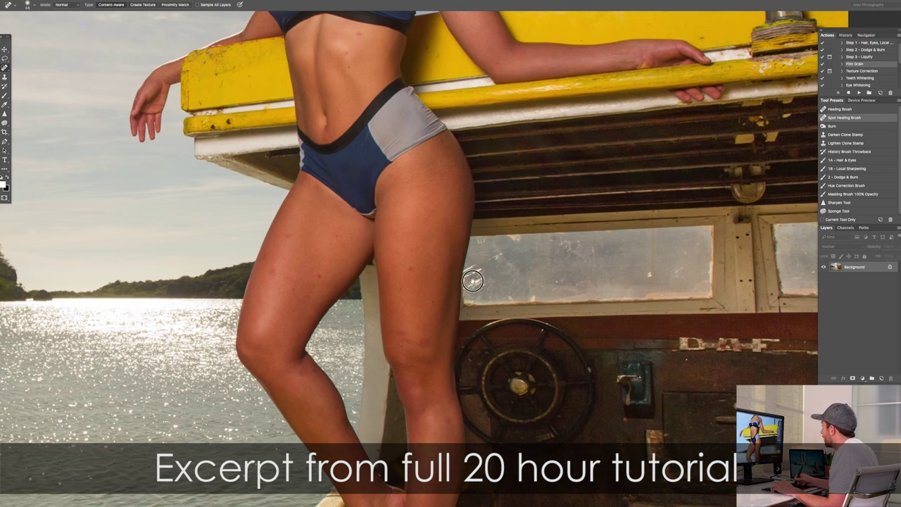
{"action": "key", "text": "super+plus"}
{"action": "key", "text": "super+plus"}
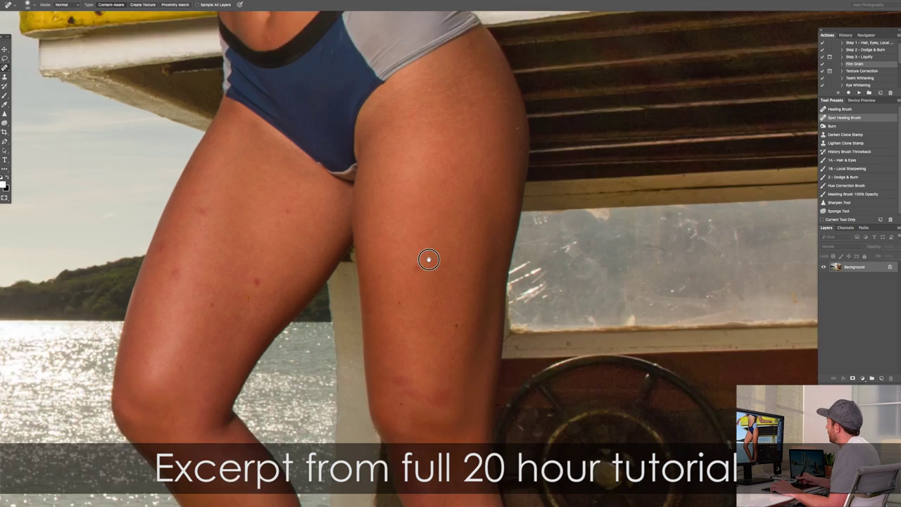
{"action": "left_click", "coordinate": [421, 268]}
{"action": "left_click", "coordinate": [209, 286]}
{"action": "left_click", "coordinate": [140, 192]}
{"action": "left_click", "coordinate": [102, 274]}
{"action": "left_click", "coordinate": [87, 241]}
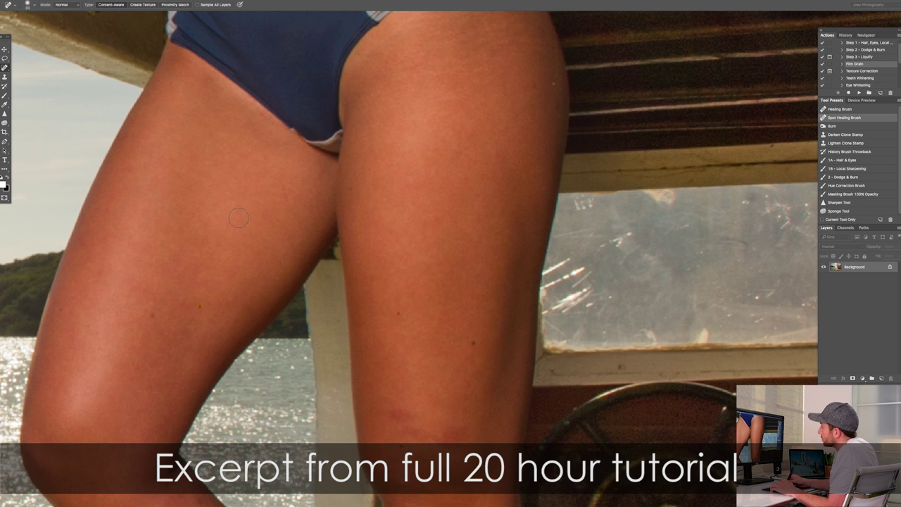
{"action": "left_click_drag", "start_coordinate": [181, 333], "coordinate": [197, 311]}
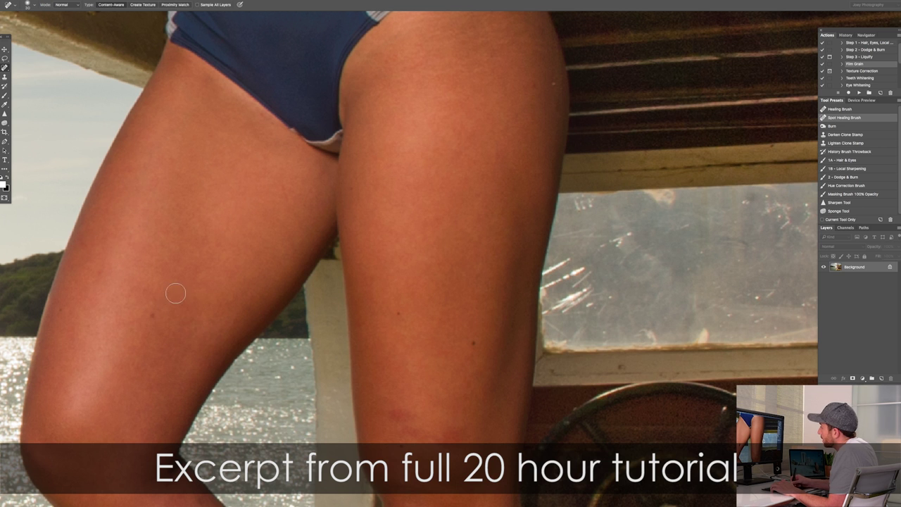
Step: Heal the reddish mark above the knee of the straight leg and the bruise just below it
{"action": "left_click_drag", "start_coordinate": [400, 358], "coordinate": [382, 235]}
{"action": "mouse_move", "coordinate": [392, 295]}
{"action": "left_mouse_down"}
{"action": "mouse_move", "coordinate": [385, 303]}
{"action": "mouse_move", "coordinate": [381, 290]}
{"action": "left_mouse_up"}
{"action": "left_click", "coordinate": [419, 315]}
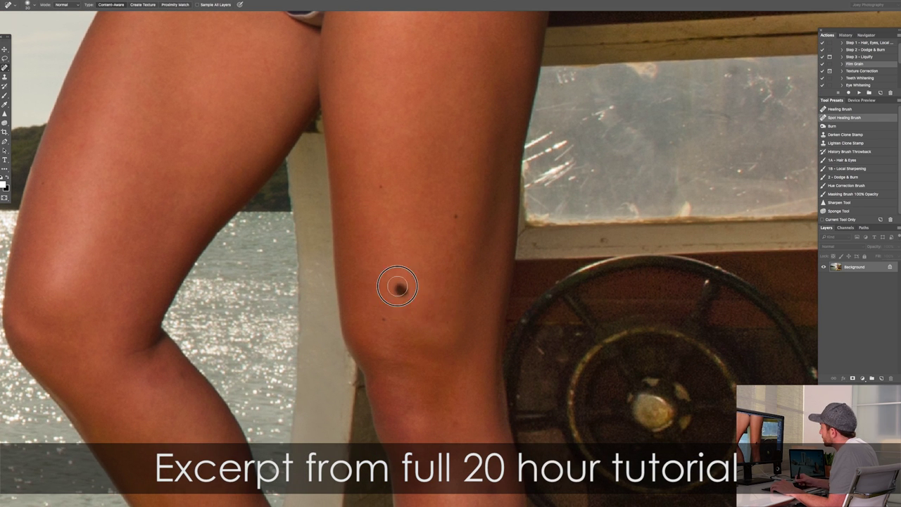
{"action": "scroll", "coordinate": [469, 333], "scroll_direction": "down", "scroll_amount": 5}
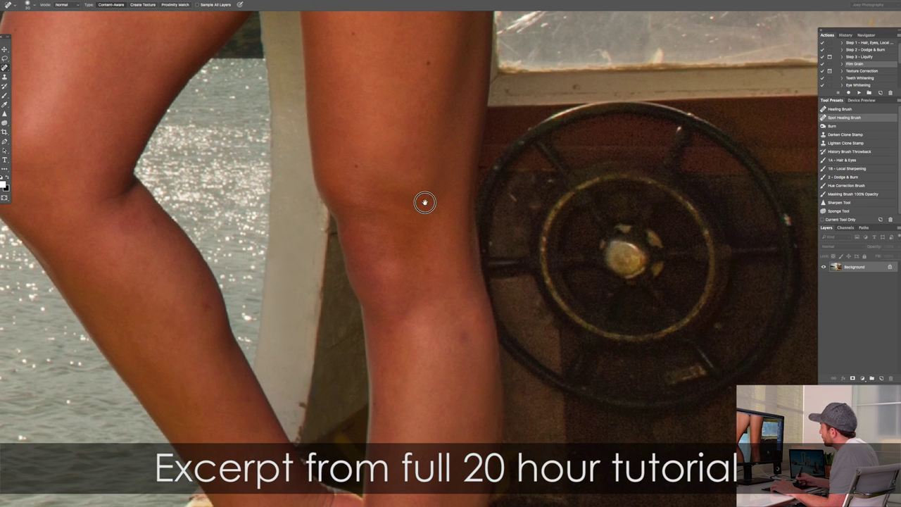
{"action": "left_click", "coordinate": [428, 268]}
{"action": "key", "text": "bracketleft"}
{"action": "key", "text": "bracketleft"}
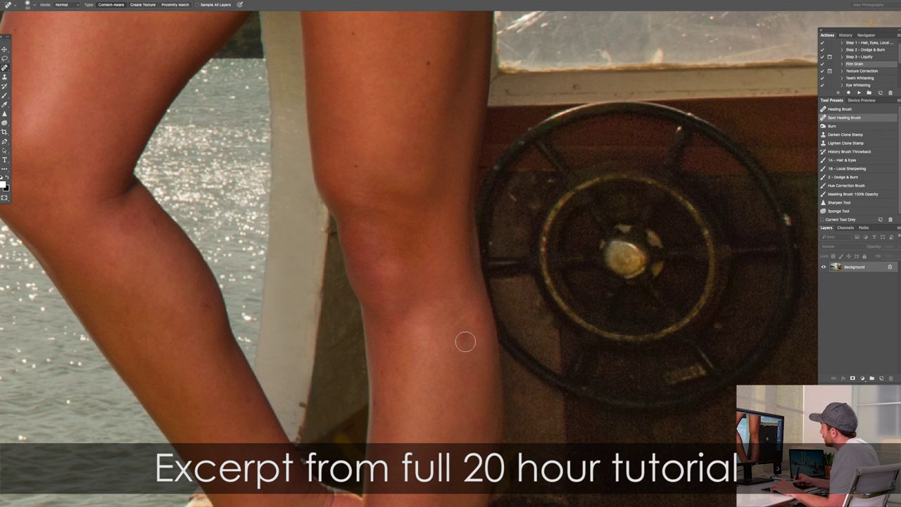
Step: Heal the small blemishes on the model's calves and around the ankle of the bent leg
{"action": "scroll", "coordinate": [448, 346], "scroll_direction": "down", "scroll_amount": 5}
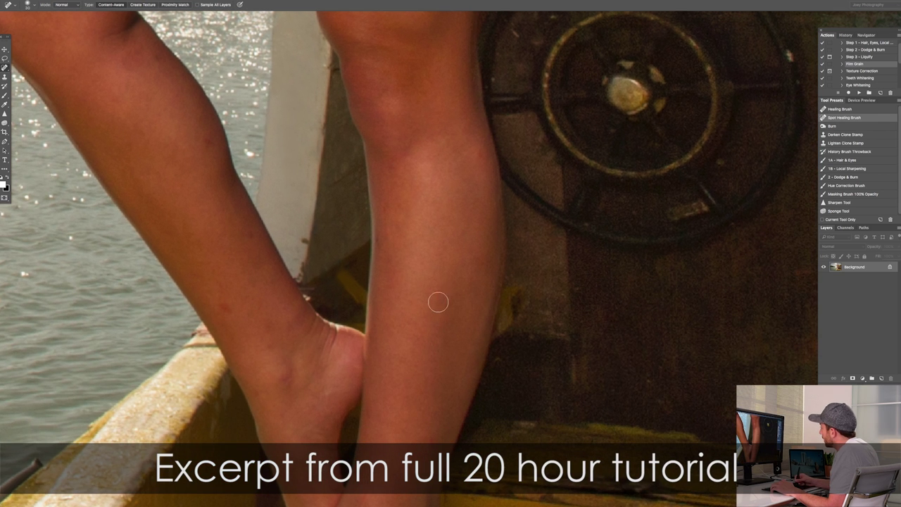
{"action": "left_click", "coordinate": [428, 440]}
{"action": "left_click", "coordinate": [219, 285]}
{"action": "left_click", "coordinate": [269, 333]}
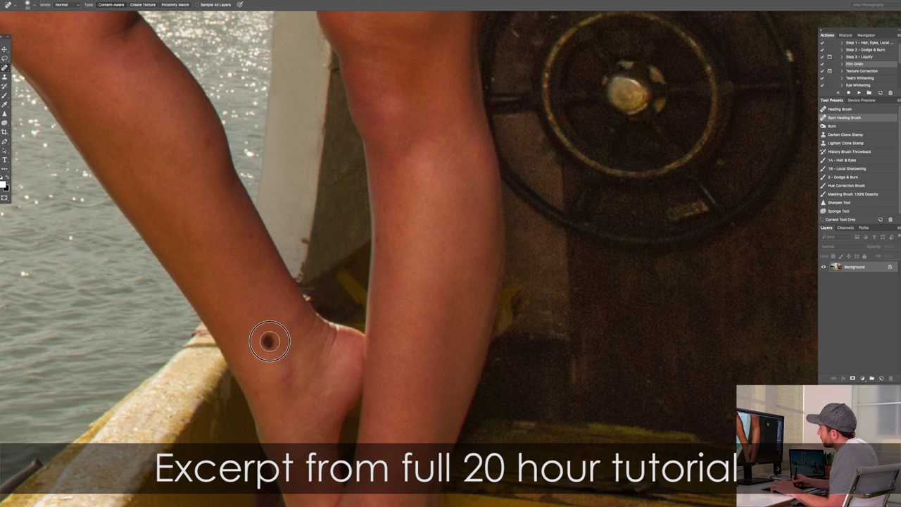
{"action": "scroll", "coordinate": [253, 249], "scroll_direction": "up", "scroll_amount": 5}
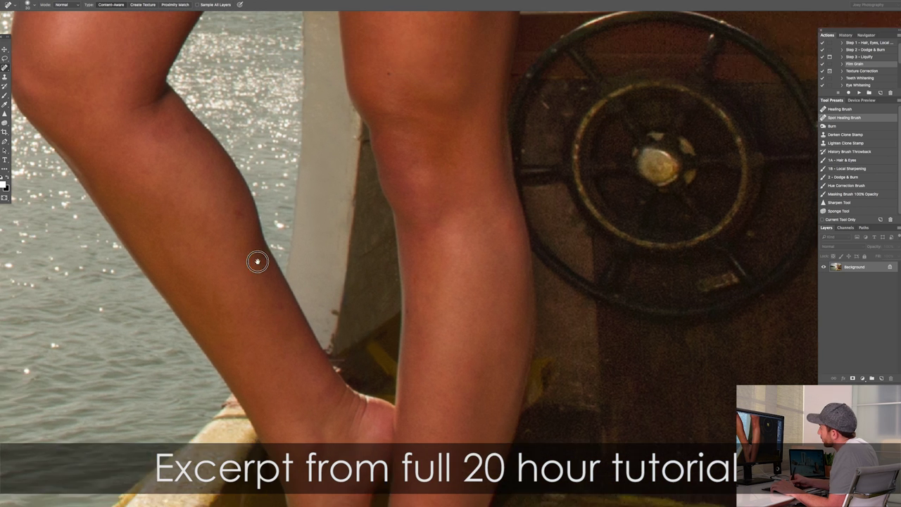
{"action": "left_click", "coordinate": [298, 345]}
{"action": "left_click", "coordinate": [300, 425]}
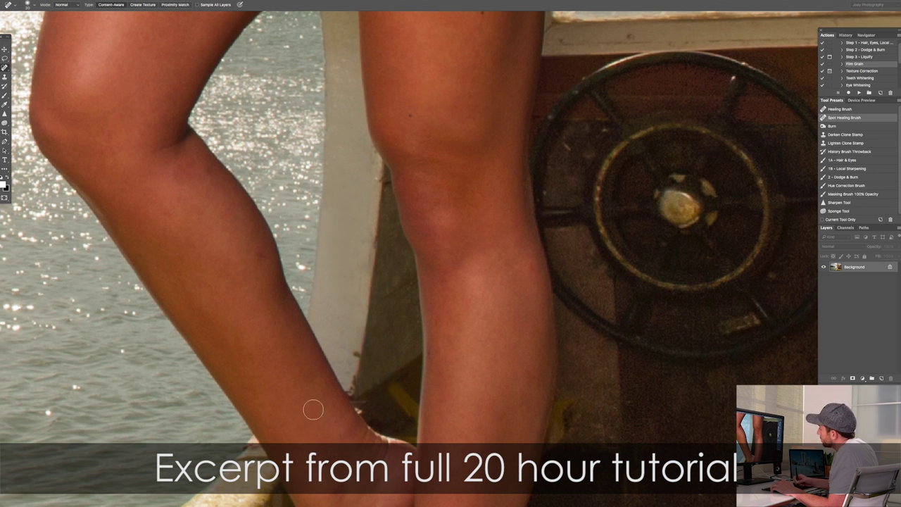
Step: Heal the faint spots on the bent leg's upper calf and the small mark on its knee
{"action": "left_click", "coordinate": [177, 177]}
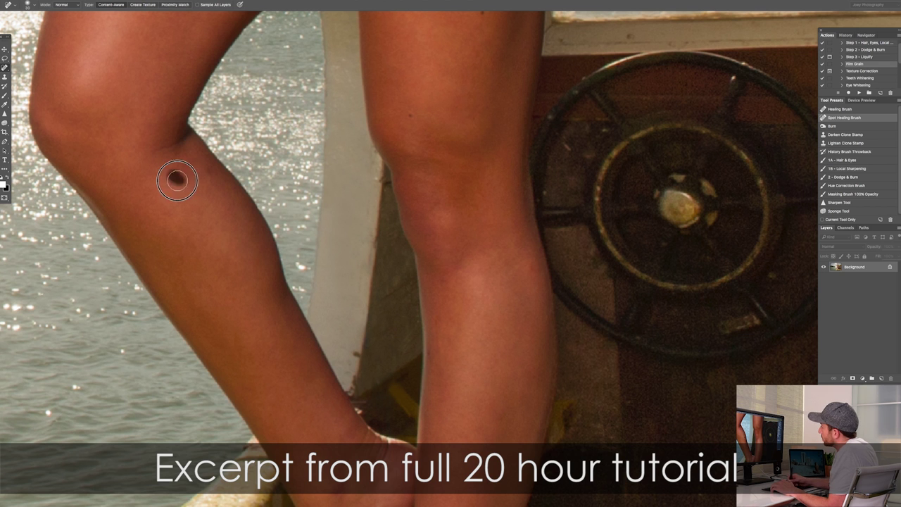
{"action": "left_click", "coordinate": [190, 246]}
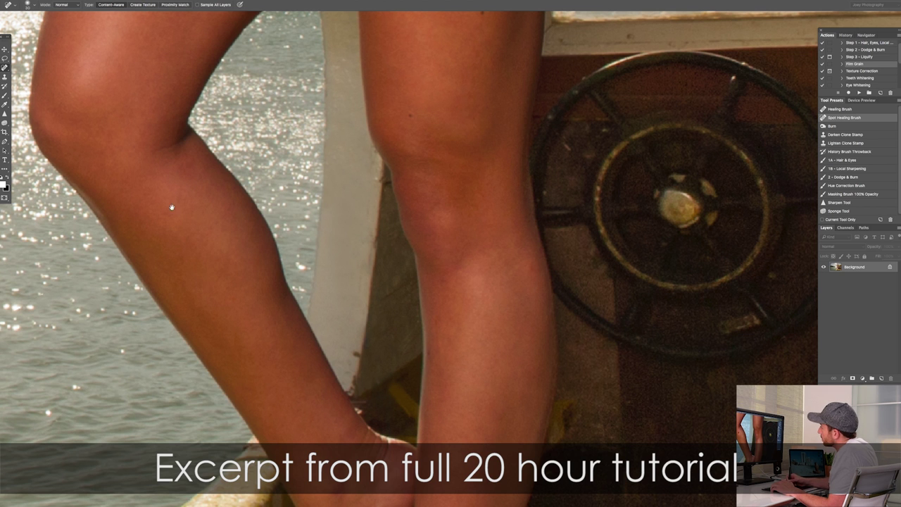
{"action": "scroll", "coordinate": [171, 207], "scroll_direction": "up", "scroll_amount": 5}
{"action": "left_click", "coordinate": [86, 255]}
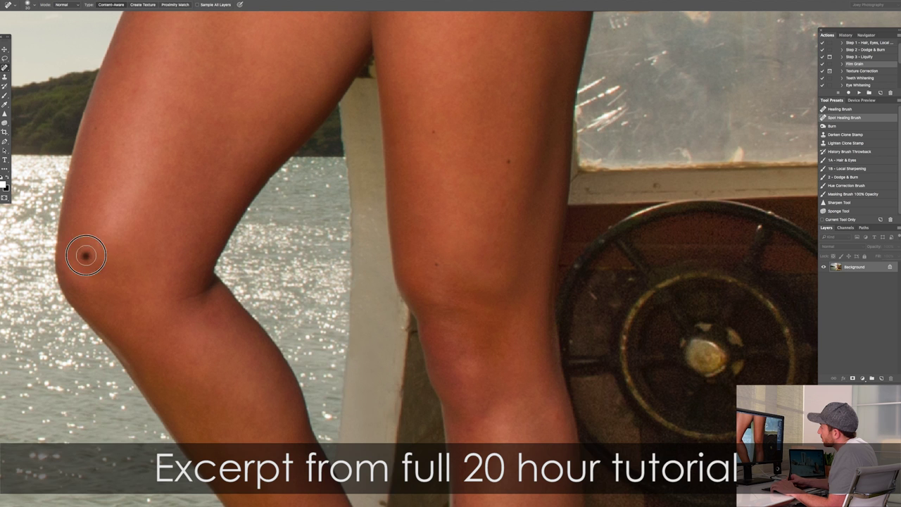
{"action": "scroll", "coordinate": [86, 254], "scroll_direction": "up", "scroll_amount": 4}
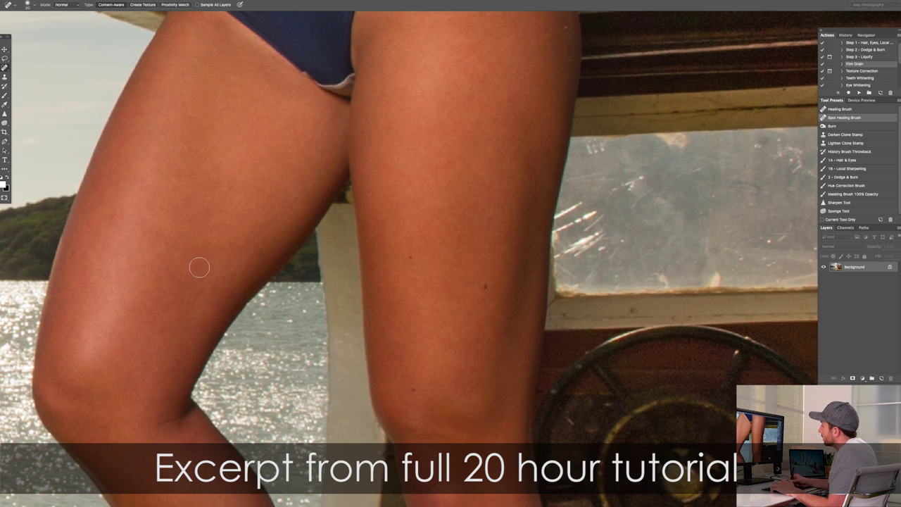
Step: Heal the mark below the swimsuit's edge, the light speck on the hip and small spots on the straight leg's upper thigh
{"action": "scroll", "coordinate": [127, 195], "scroll_direction": "up", "scroll_amount": 5}
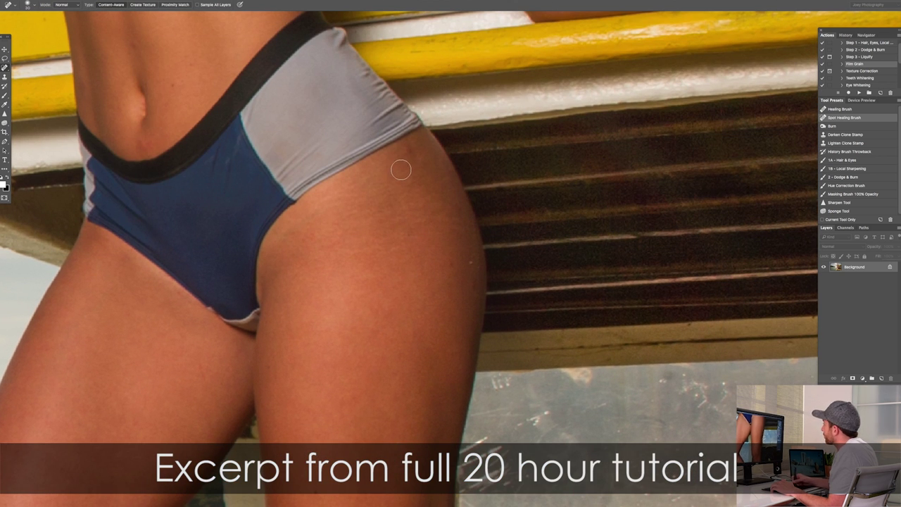
{"action": "left_click", "coordinate": [408, 153]}
{"action": "left_click", "coordinate": [449, 260]}
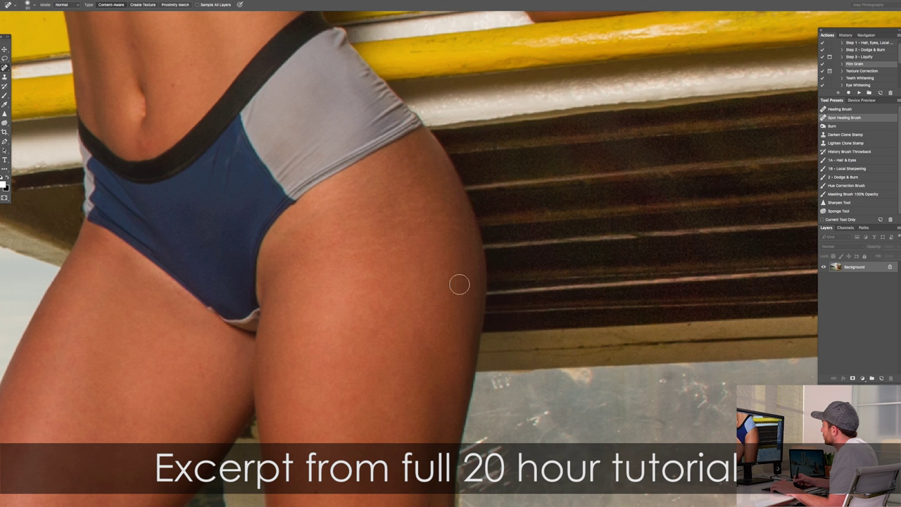
{"action": "left_click", "coordinate": [373, 336]}
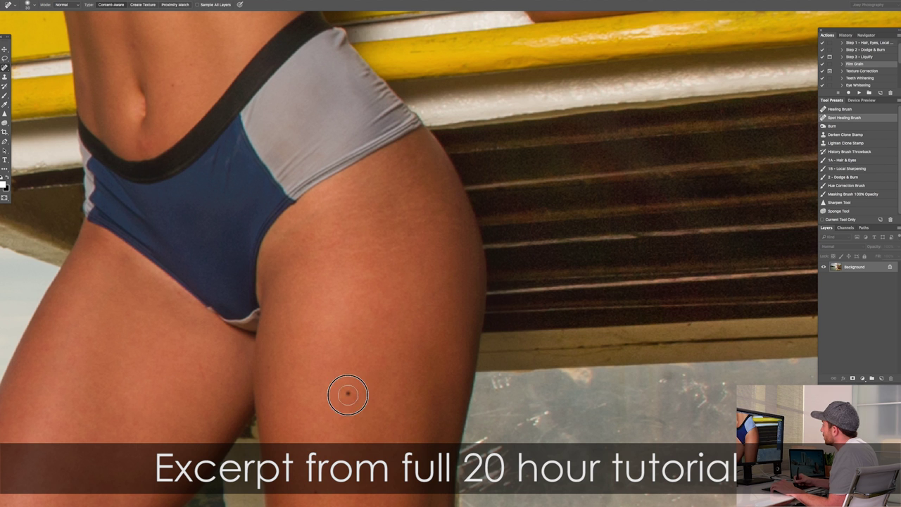
Step: Heal the small marks above and beside the navel and the reddish area just below it, using a smaller brush for the finer spots
{"action": "left_click_drag", "start_coordinate": [239, 162], "coordinate": [329, 360]}
{"action": "left_click", "coordinate": [238, 227], "text": "super"}
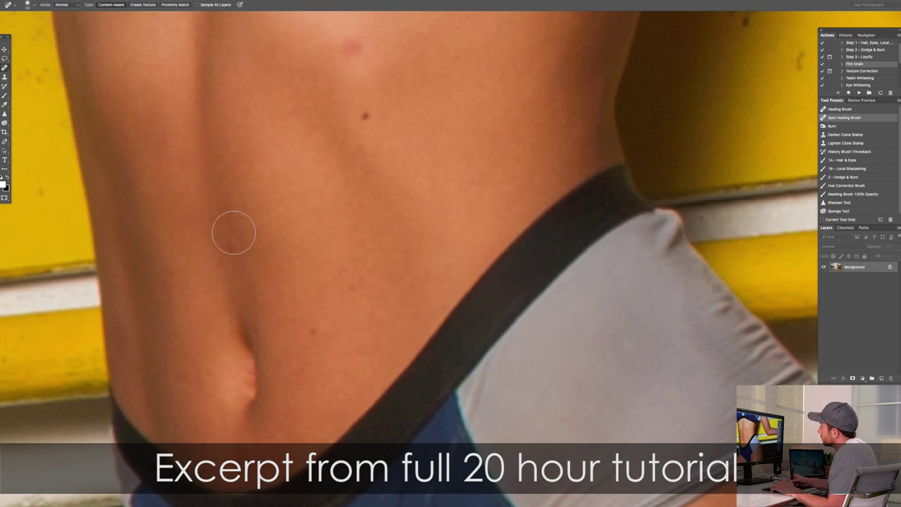
{"action": "left_click", "coordinate": [220, 258]}
{"action": "left_click_drag", "start_coordinate": [244, 437], "coordinate": [255, 437]}
{"action": "left_click", "coordinate": [248, 461]}
{"action": "key", "text": "bracketleft"}
{"action": "key", "text": "bracketleft"}
{"action": "key", "text": "bracketleft"}
{"action": "key", "text": "bracketleft"}
{"action": "mouse_move", "coordinate": [243, 474]}
{"action": "left_mouse_down"}
{"action": "mouse_move", "coordinate": [244, 459]}
{"action": "mouse_move", "coordinate": [267, 467]}
{"action": "left_mouse_up"}
{"action": "left_click", "coordinate": [314, 333]}
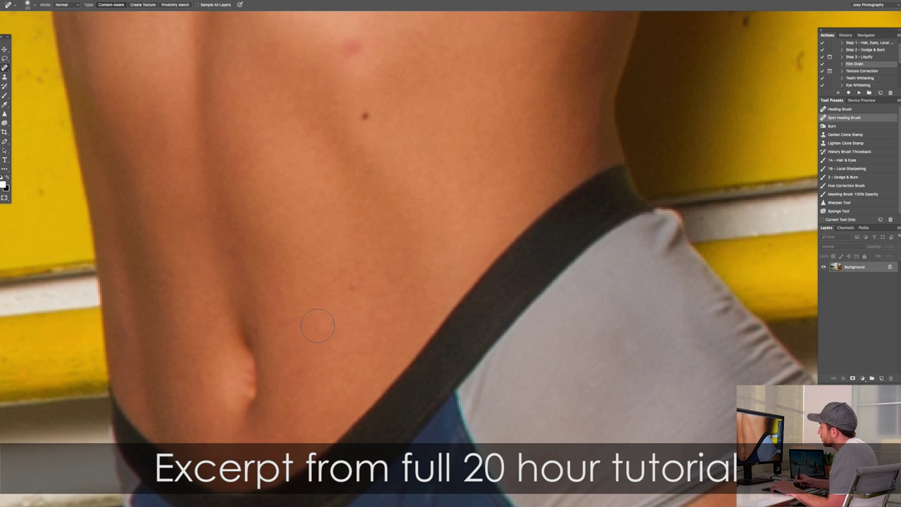
Step: Heal the blemishes on the upper stomach and along the side of the torso
{"action": "left_click_drag", "start_coordinate": [373, 120], "coordinate": [337, 336]}
{"action": "left_click", "coordinate": [312, 257]}
{"action": "left_click", "coordinate": [370, 169]}
{"action": "left_click", "coordinate": [362, 175]}
{"action": "mouse_move", "coordinate": [486, 152]}
{"action": "left_mouse_down"}
{"action": "mouse_move", "coordinate": [460, 192]}
{"action": "mouse_move", "coordinate": [350, 287]}
{"action": "mouse_move", "coordinate": [432, 212]}
{"action": "mouse_move", "coordinate": [416, 215]}
{"action": "left_mouse_up"}
{"action": "left_click", "coordinate": [548, 142]}
{"action": "mouse_move", "coordinate": [496, 105]}
{"action": "left_mouse_down"}
{"action": "mouse_move", "coordinate": [493, 85]}
{"action": "mouse_move", "coordinate": [486, 99]}
{"action": "left_mouse_up"}
Step: Heal the reddish spot and line on the upper arm and the marks on the front of the shoulder
{"action": "left_click_drag", "start_coordinate": [582, 26], "coordinate": [394, 316]}
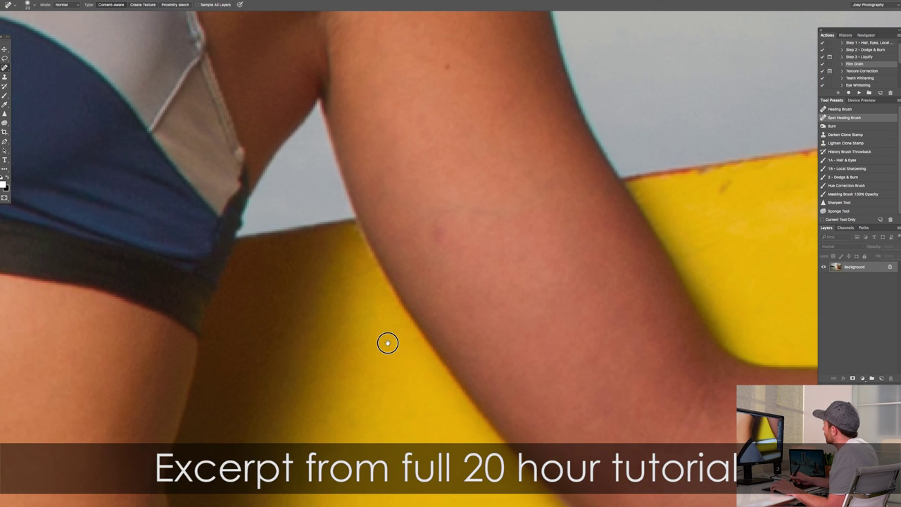
{"action": "left_click", "coordinate": [441, 236]}
{"action": "mouse_move", "coordinate": [456, 204]}
{"action": "left_mouse_down"}
{"action": "mouse_move", "coordinate": [484, 209]}
{"action": "mouse_move", "coordinate": [554, 179]}
{"action": "left_mouse_up"}
{"action": "left_click_drag", "start_coordinate": [470, 95], "coordinate": [410, 324]}
{"action": "left_click_drag", "start_coordinate": [360, 173], "coordinate": [408, 319]}
{"action": "left_click_drag", "start_coordinate": [367, 205], "coordinate": [426, 251]}
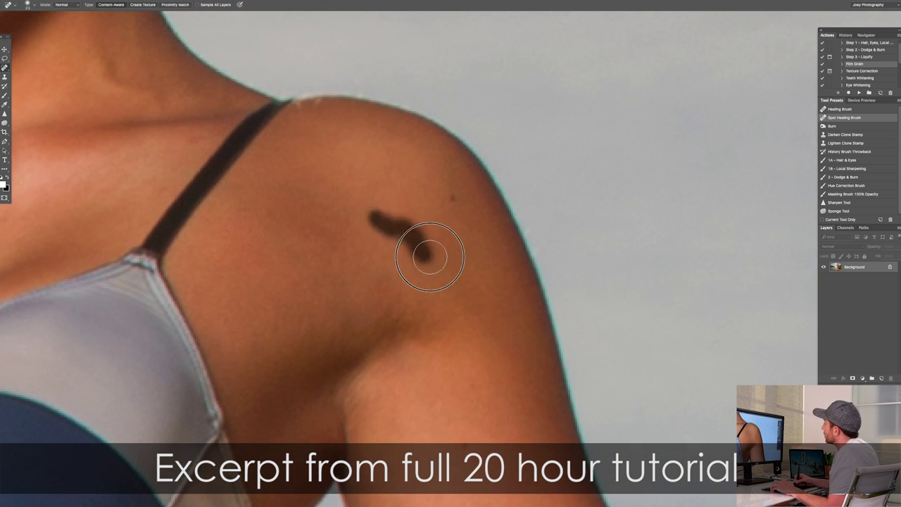
{"action": "left_click", "coordinate": [400, 234]}
Step: Heal the small blemishes on the chest and along the collarbone
{"action": "mouse_move", "coordinate": [338, 197]}
{"action": "left_mouse_down"}
{"action": "mouse_move", "coordinate": [293, 191]}
{"action": "mouse_move", "coordinate": [640, 212]}
{"action": "left_mouse_up"}
{"action": "left_click", "coordinate": [518, 169]}
{"action": "left_click_drag", "start_coordinate": [313, 252], "coordinate": [290, 272]}
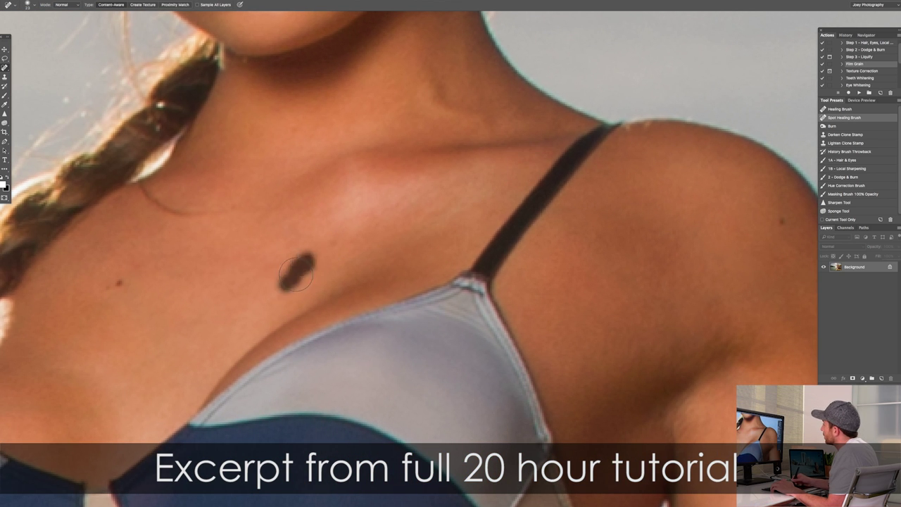
{"action": "mouse_move", "coordinate": [437, 215]}
{"action": "left_mouse_down"}
{"action": "mouse_move", "coordinate": [442, 203]}
{"action": "mouse_move", "coordinate": [473, 203]}
{"action": "left_mouse_up"}
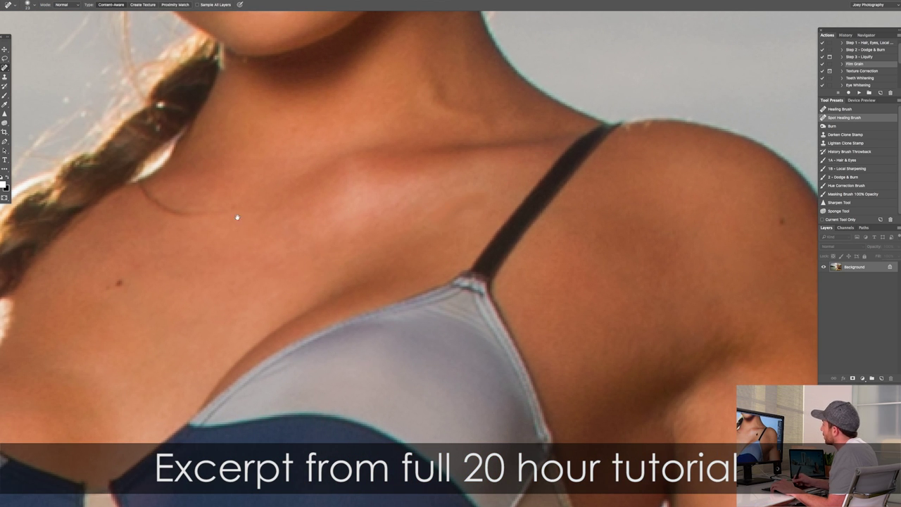
{"action": "left_click_drag", "start_coordinate": [258, 200], "coordinate": [292, 308]}
Step: Heal the small blemish on the cheek beside the mouth
{"action": "left_click_drag", "start_coordinate": [437, 201], "coordinate": [421, 259]}
{"action": "scroll", "coordinate": [371, 224], "scroll_direction": "up", "scroll_amount": 5}
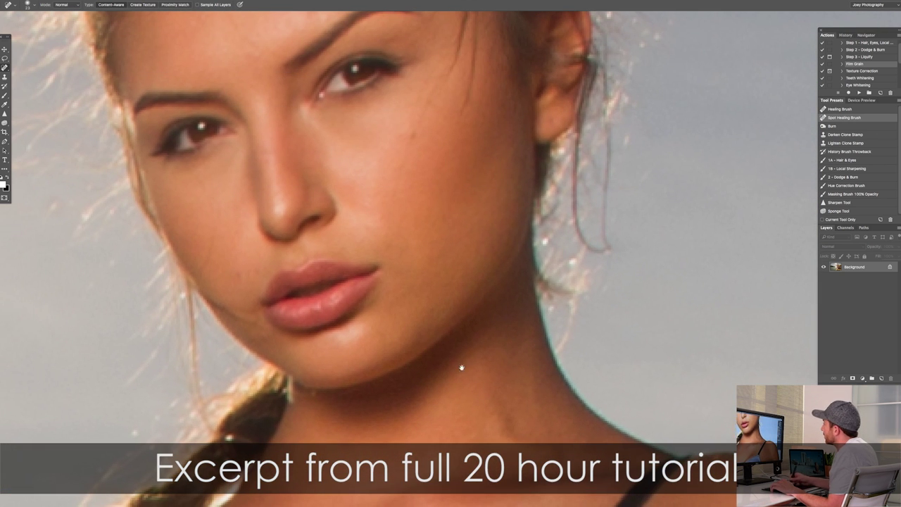
{"action": "left_click", "coordinate": [238, 272]}
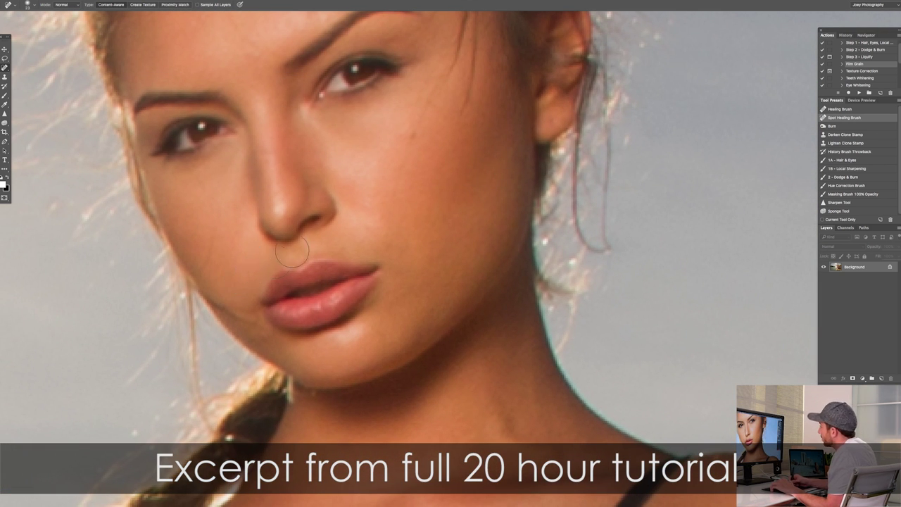
Step: Heal the small blemishes across the forehead, above the eyebrows and near the hairline, with a smaller brush
{"action": "scroll", "coordinate": [378, 336], "scroll_direction": "up", "scroll_amount": 5}
{"action": "left_click", "coordinate": [290, 177]}
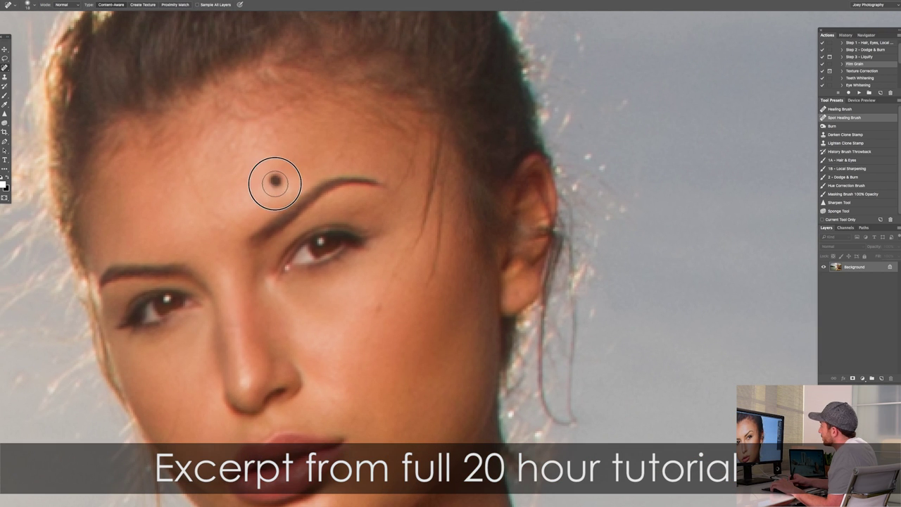
{"action": "left_click_drag", "start_coordinate": [278, 136], "coordinate": [275, 161]}
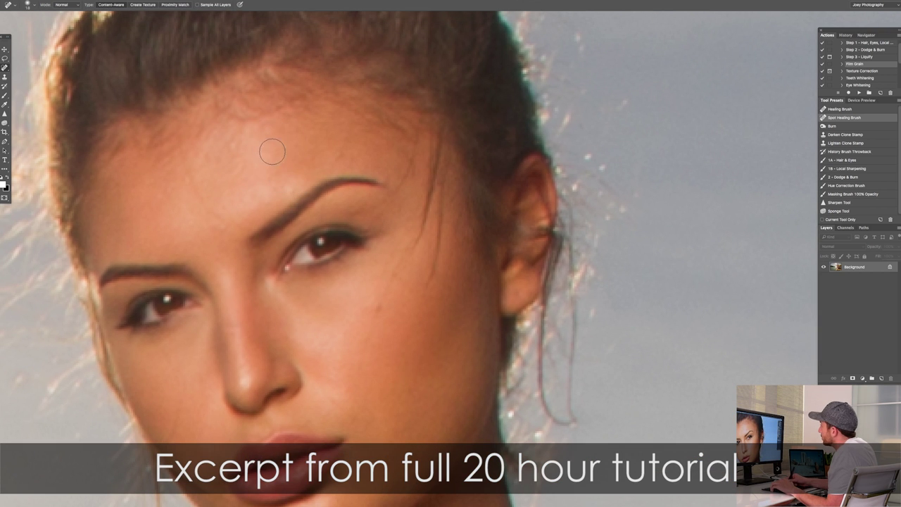
{"action": "left_click", "coordinate": [335, 153]}
{"action": "left_click", "coordinate": [341, 140]}
{"action": "left_click", "coordinate": [336, 152]}
{"action": "left_click", "coordinate": [230, 148]}
{"action": "left_click", "coordinate": [207, 151]}
{"action": "left_click", "coordinate": [196, 162]}
Step: Return to the legs and heal the remaining spots on the straight leg's shin and just below its knee
{"action": "left_click", "coordinate": [565, 214], "text": "alt"}
{"action": "left_click", "coordinate": [566, 218], "text": "alt"}
{"action": "left_click", "coordinate": [574, 235], "text": "alt"}
{"action": "left_click_drag", "start_coordinate": [589, 333], "coordinate": [556, 183]}
{"action": "left_click_drag", "start_coordinate": [569, 260], "coordinate": [559, 214]}
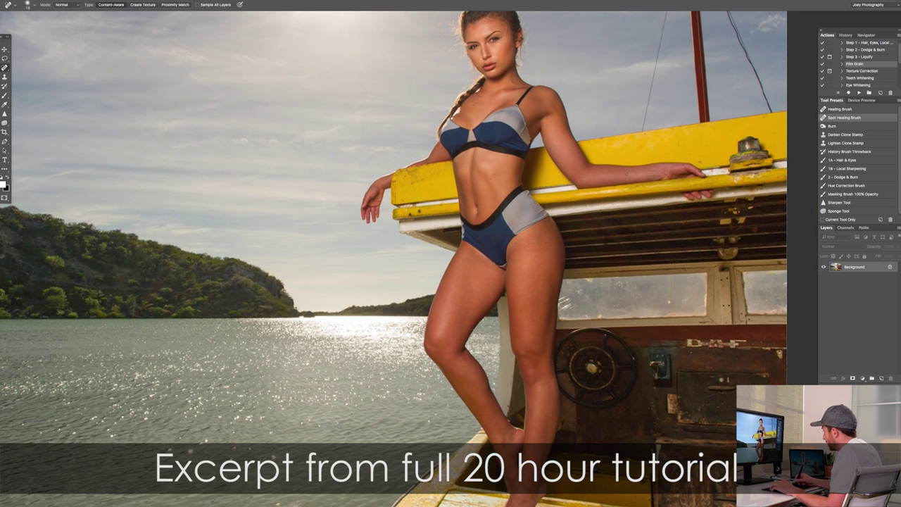
{"action": "scroll", "coordinate": [556, 425], "scroll_direction": "up", "scroll_amount": 5}
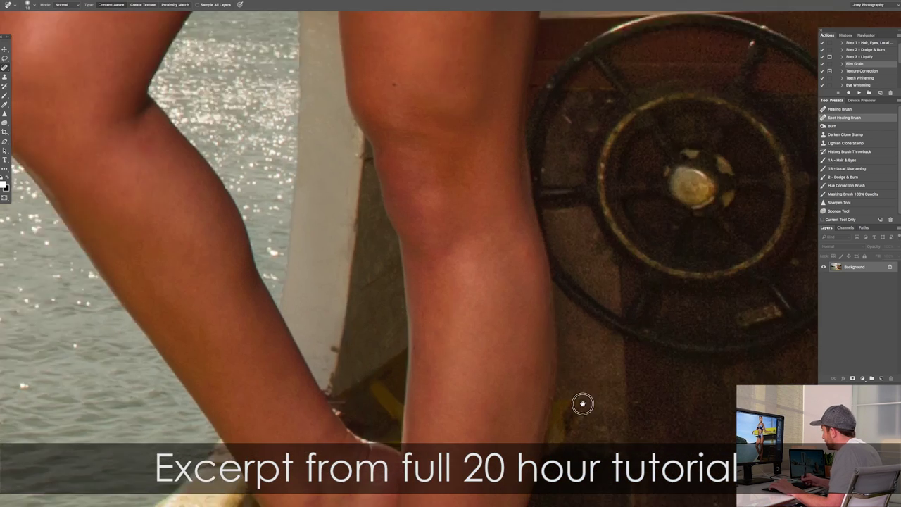
{"action": "left_click", "coordinate": [508, 352]}
{"action": "left_click", "coordinate": [503, 406]}
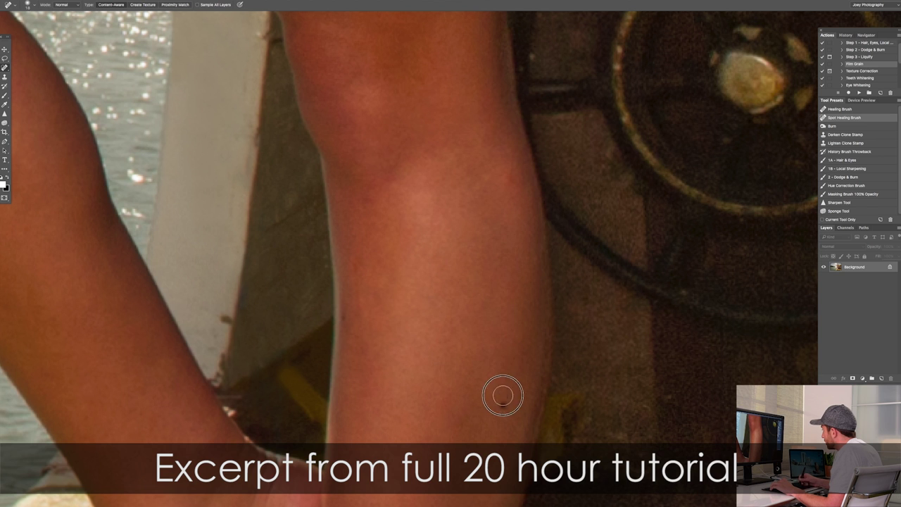
{"action": "left_click", "coordinate": [435, 158]}
{"action": "left_click", "coordinate": [369, 205]}
Step: Switch to the Healing Brush tool preset, sample clean forehead skin and reduce the brush size for the face
{"action": "key", "text": "ctrl+0"}
{"action": "left_click_drag", "start_coordinate": [485, 190], "coordinate": [483, 370]}
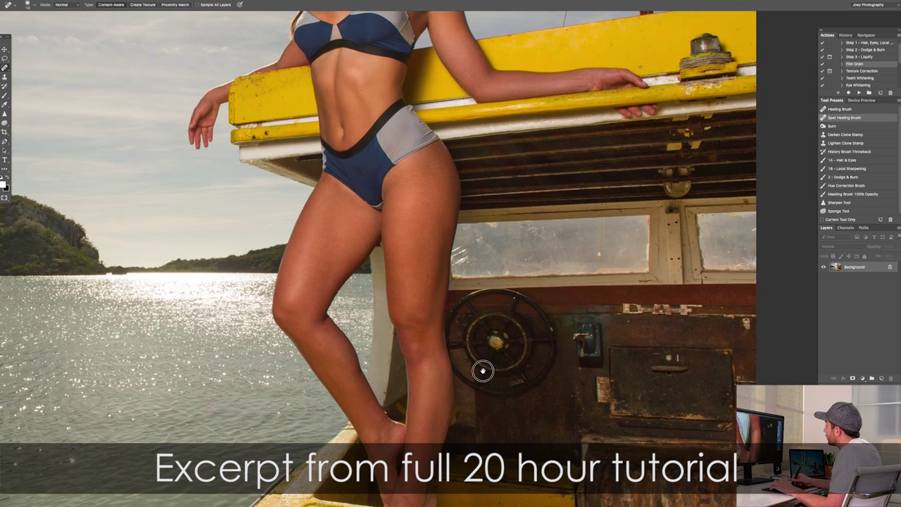
{"action": "left_click_drag", "start_coordinate": [619, 275], "coordinate": [587, 280]}
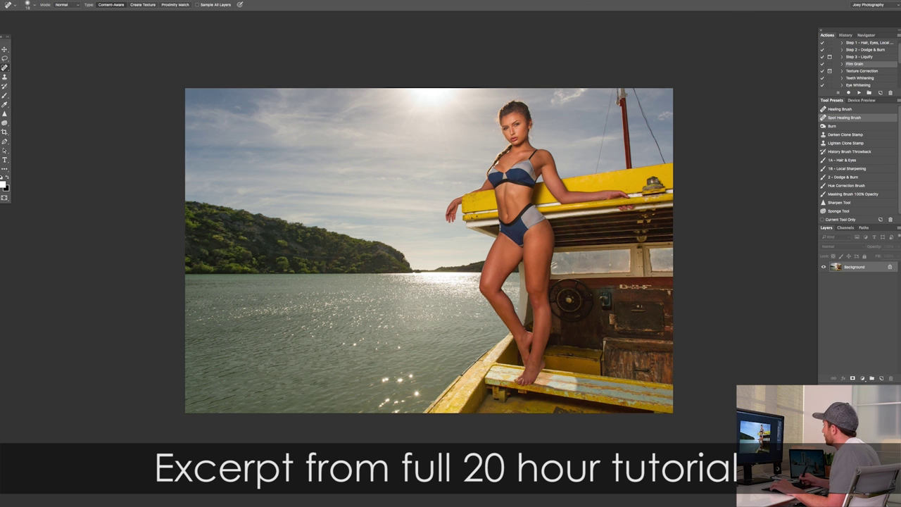
{"action": "left_click", "coordinate": [848, 110]}
{"action": "left_click_drag", "start_coordinate": [553, 103], "coordinate": [633, 106]}
{"action": "left_click_drag", "start_coordinate": [300, 197], "coordinate": [364, 218]}
{"action": "left_click", "coordinate": [272, 209], "text": "alt"}
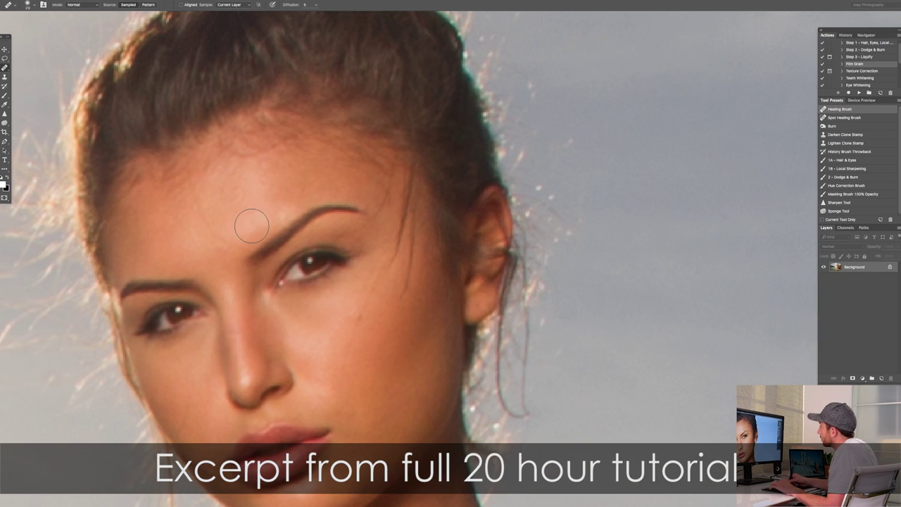
{"action": "key", "text": "bracketleft"}
{"action": "key", "text": "bracketleft"}
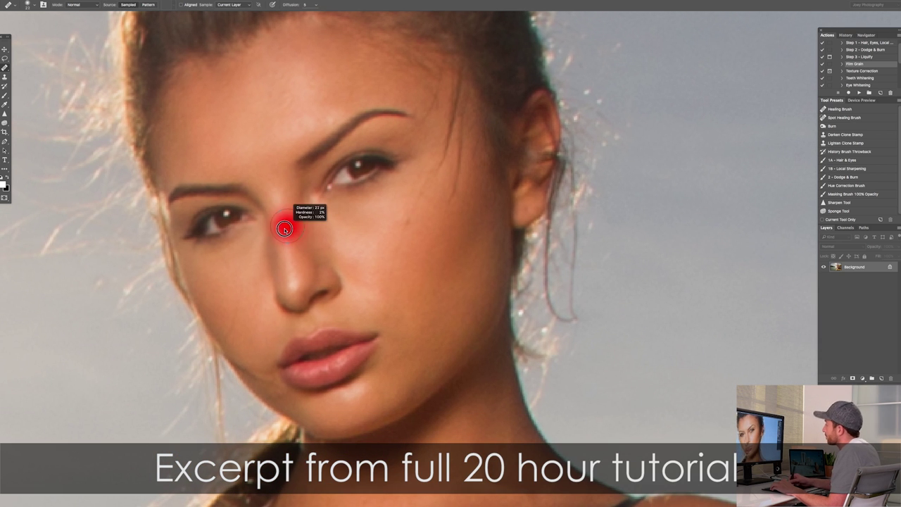
Step: Smooth the remaining small marks on the forehead with the Healing Brush
{"action": "left_click_drag", "start_coordinate": [317, 85], "coordinate": [355, 122]}
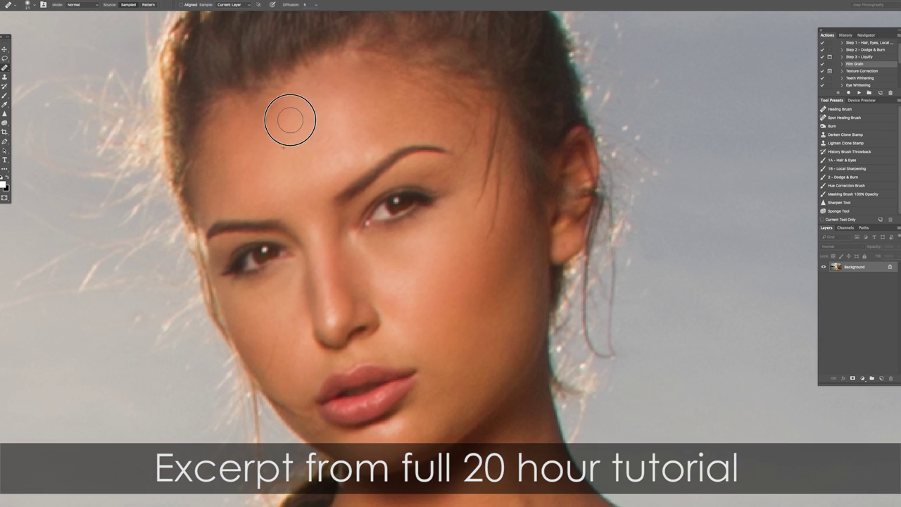
{"action": "key", "text": "super+plus"}
{"action": "left_click_drag", "start_coordinate": [284, 271], "coordinate": [244, 501]}
Step: Heal the leftover marks on the chest and shoulder and the dark spot near the elbow of the outstretched arm
{"action": "scroll", "coordinate": [485, 194], "scroll_direction": "down", "scroll_amount": 10}
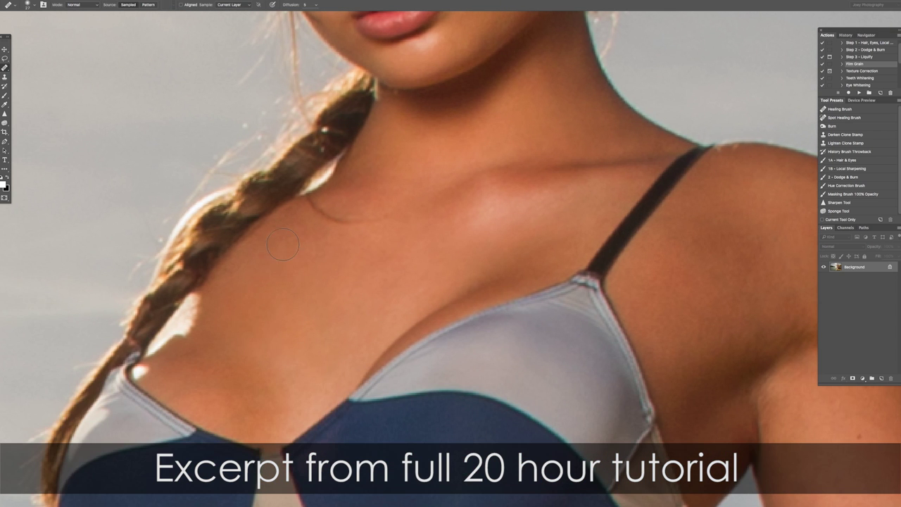
{"action": "scroll", "coordinate": [507, 209], "scroll_direction": "right", "scroll_amount": 6}
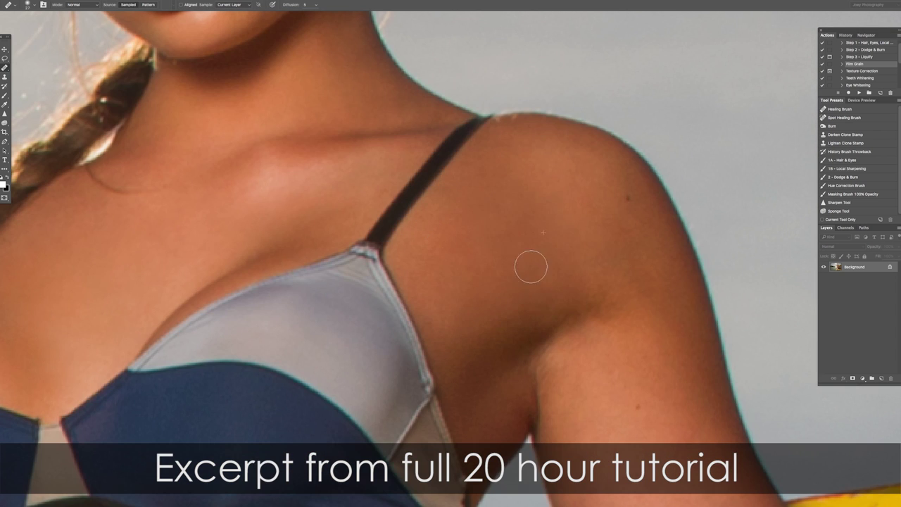
{"action": "key", "text": "super+0"}
{"action": "key", "text": "super+plus"}
{"action": "key", "text": "super+plus"}
{"action": "key", "text": "super+plus"}
{"action": "key", "text": "super+plus"}
{"action": "left_click_drag", "start_coordinate": [606, 204], "coordinate": [310, 341]}
{"action": "left_click_drag", "start_coordinate": [492, 212], "coordinate": [322, 249]}
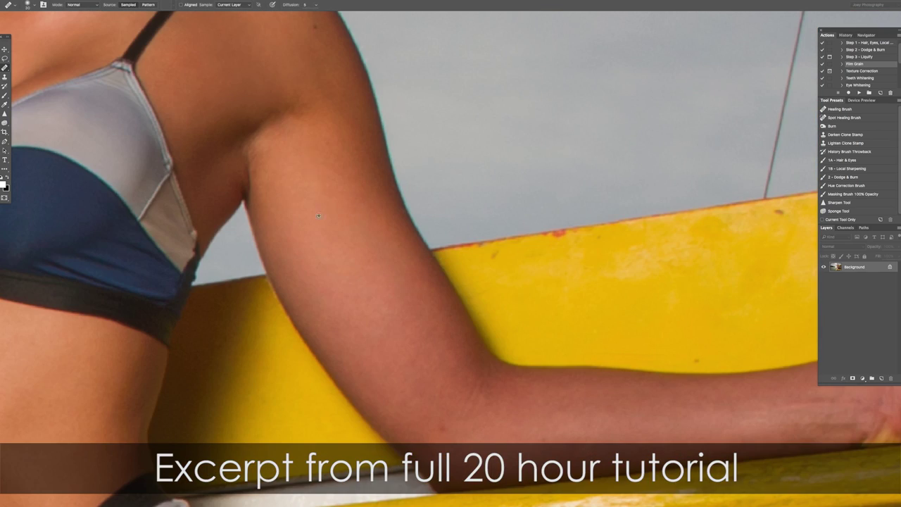
{"action": "left_click", "coordinate": [442, 428]}
{"action": "left_click_drag", "start_coordinate": [605, 435], "coordinate": [464, 309]}
Step: Heal the remaining marks on the bent leg's thigh and calf with the Healing Brush
{"action": "scroll", "coordinate": [486, 325], "scroll_direction": "down", "scroll_amount": 5}
{"action": "scroll", "coordinate": [353, 408], "scroll_direction": "up", "scroll_amount": 5}
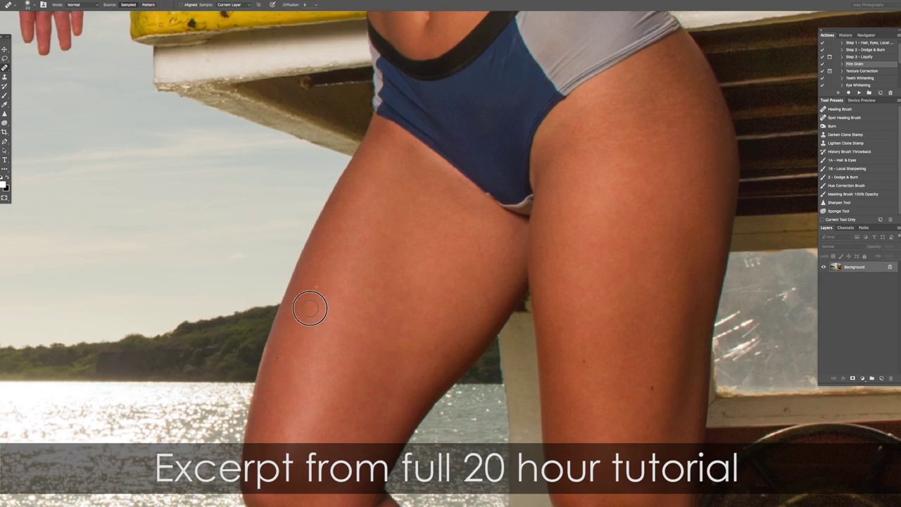
{"action": "scroll", "coordinate": [377, 414], "scroll_direction": "up", "scroll_amount": 2}
{"action": "left_click_drag", "start_coordinate": [377, 414], "coordinate": [364, 173]}
{"action": "left_click_drag", "start_coordinate": [380, 469], "coordinate": [275, 242]}
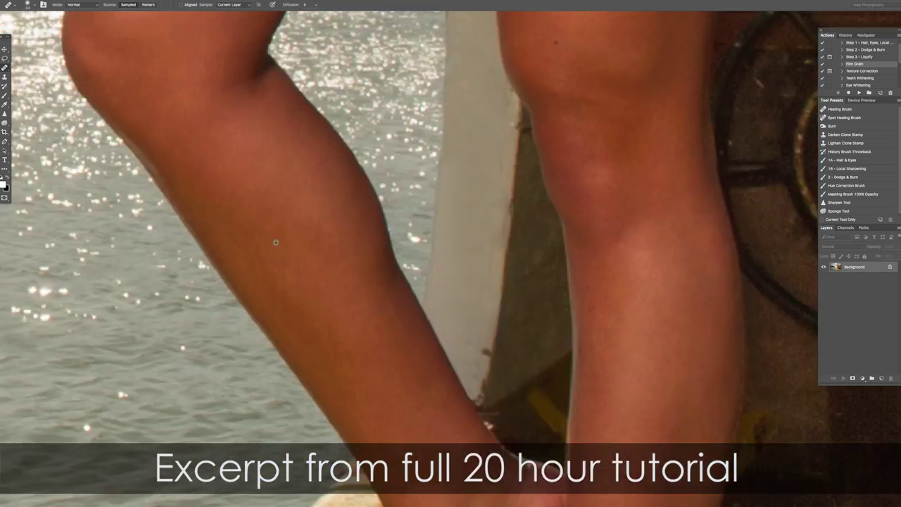
Step: Heal the uneven skin around the ankles and feet of both legs
{"action": "scroll", "coordinate": [290, 196], "scroll_direction": "down", "scroll_amount": 8}
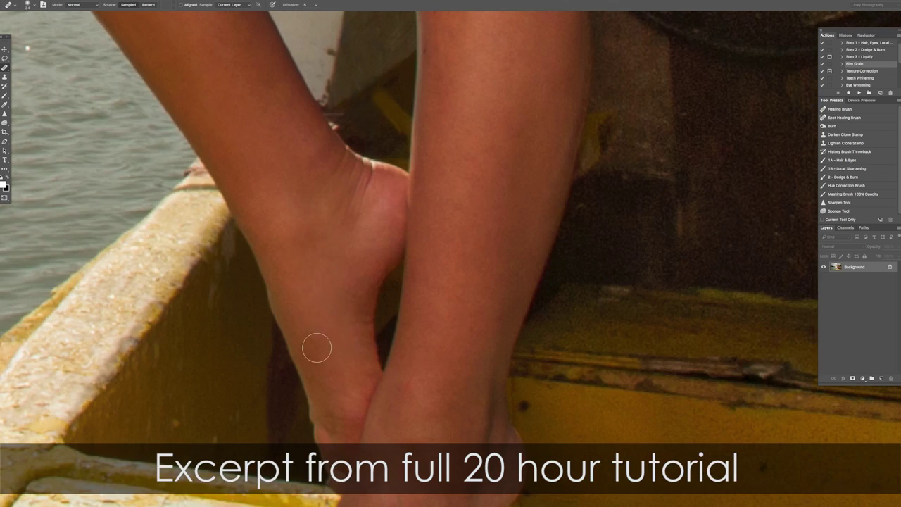
{"action": "scroll", "coordinate": [316, 348], "scroll_direction": "down", "scroll_amount": 2}
{"action": "left_click_drag", "start_coordinate": [418, 66], "coordinate": [396, 183]}
{"action": "scroll", "coordinate": [416, 166], "scroll_direction": "up", "scroll_amount": 5}
{"action": "left_click_drag", "start_coordinate": [402, 450], "coordinate": [406, 141]}
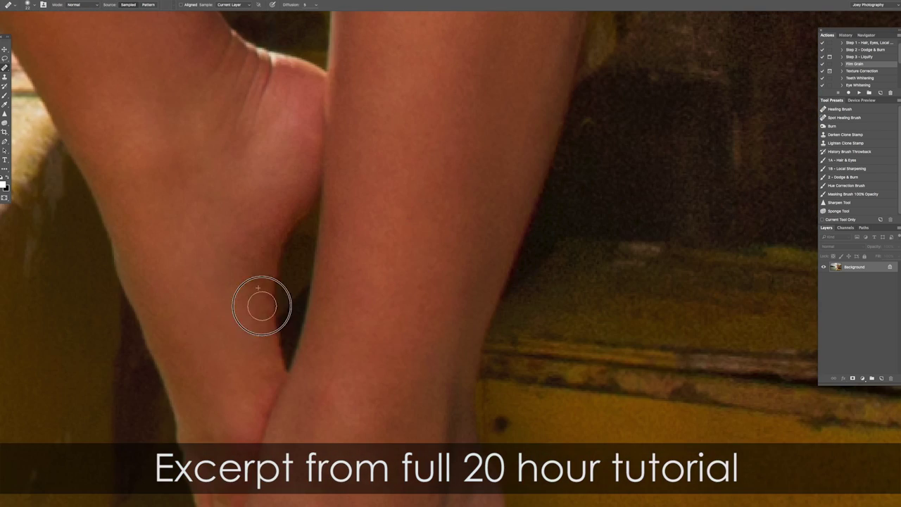
{"action": "scroll", "coordinate": [262, 306], "scroll_direction": "down", "scroll_amount": 6}
Step: Heal the remaining marks on the straight leg from the knee up to the upper thigh and hip
{"action": "scroll", "coordinate": [251, 120], "scroll_direction": "up", "scroll_amount": 10}
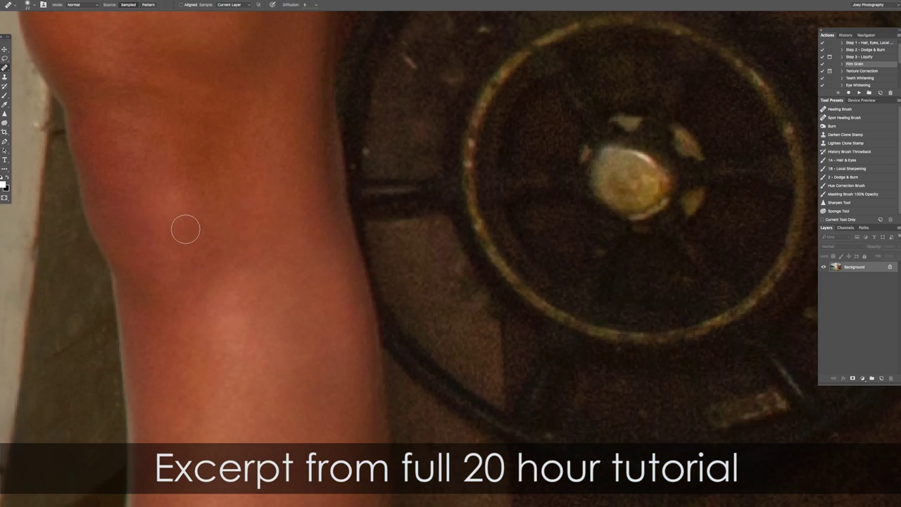
{"action": "scroll", "coordinate": [185, 229], "scroll_direction": "up", "scroll_amount": 10}
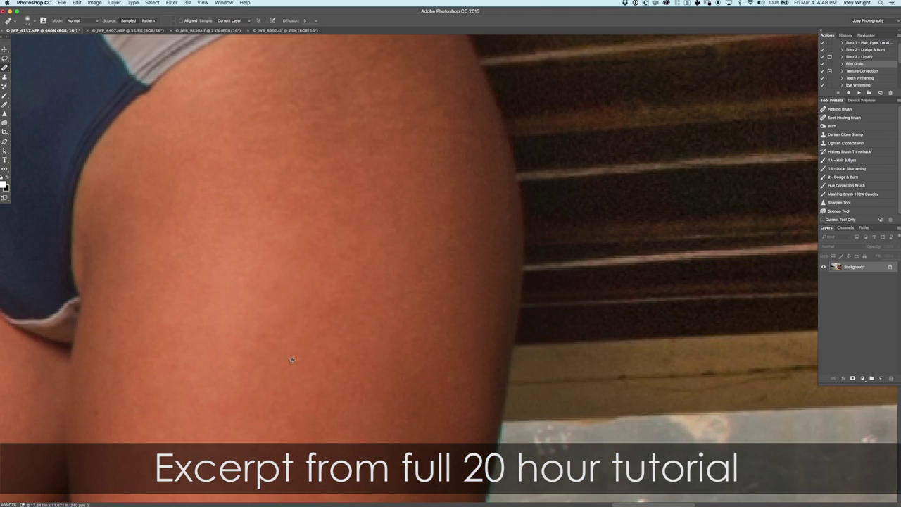
{"action": "scroll", "coordinate": [291, 360], "scroll_direction": "up", "scroll_amount": 3}
{"action": "scroll", "coordinate": [280, 217], "scroll_direction": "down", "scroll_amount": 5}
{"action": "left_click", "coordinate": [188, 267]}
{"action": "scroll", "coordinate": [302, 267], "scroll_direction": "left", "scroll_amount": 4}
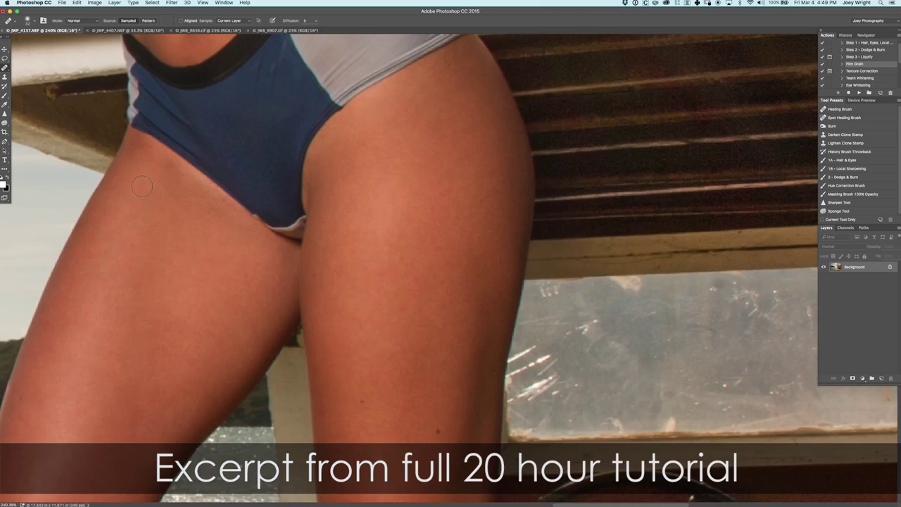
Step: Heal the leftover dark spots on the upper thighs with the Healing Brush
{"action": "scroll", "coordinate": [282, 232], "scroll_direction": "up", "scroll_amount": 5}
{"action": "left_click", "coordinate": [354, 299]}
{"action": "left_click", "coordinate": [462, 375]}
{"action": "scroll", "coordinate": [275, 220], "scroll_direction": "down", "scroll_amount": 5}
{"action": "scroll", "coordinate": [274, 221], "scroll_direction": "down", "scroll_amount": 15}
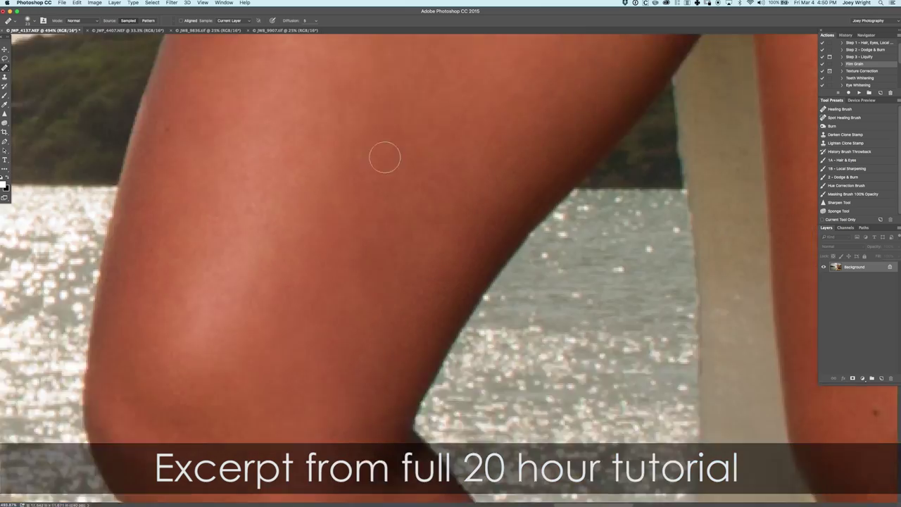
Step: Check the skin from the bent leg and ankles up over the torso to the face for leftover blemishes
{"action": "scroll", "coordinate": [311, 240], "scroll_direction": "down", "scroll_amount": 15}
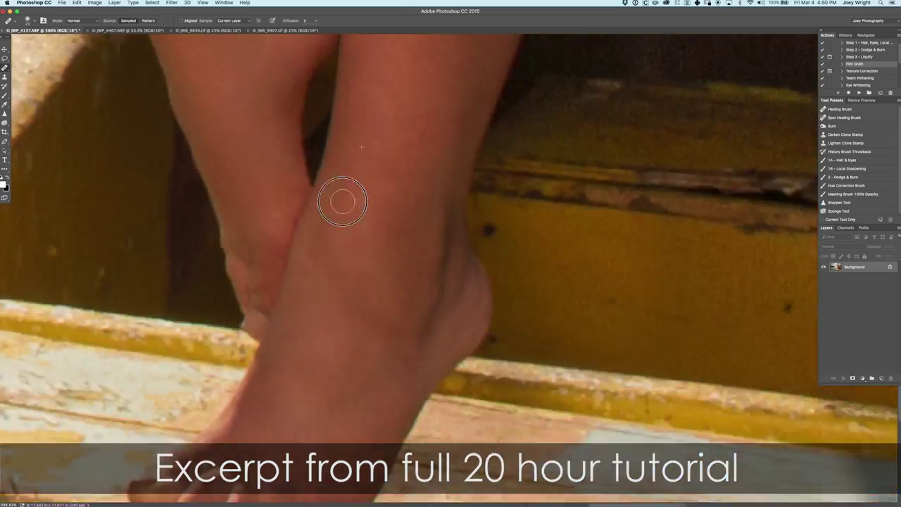
{"action": "scroll", "coordinate": [342, 201], "scroll_direction": "up", "scroll_amount": 15}
{"action": "scroll", "coordinate": [318, 196], "scroll_direction": "down", "scroll_amount": 5}
{"action": "scroll", "coordinate": [279, 418], "scroll_direction": "up", "scroll_amount": 5}
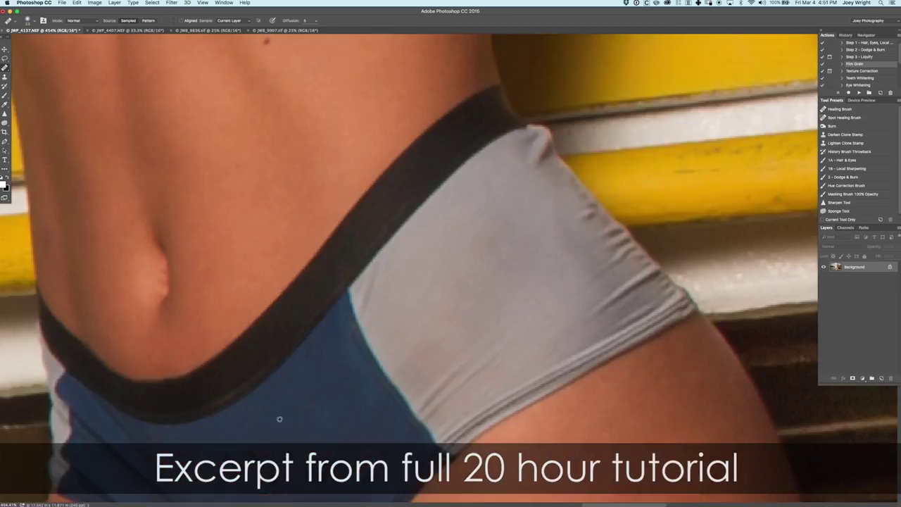
{"action": "scroll", "coordinate": [286, 185], "scroll_direction": "up", "scroll_amount": 5}
{"action": "scroll", "coordinate": [392, 167], "scroll_direction": "down", "scroll_amount": 5}
{"action": "scroll", "coordinate": [392, 167], "scroll_direction": "up", "scroll_amount": 5}
Step: Fill in the thin hairline along the forehead with nearby hair using the Darken Clone Stamp preset
{"action": "key", "text": "s"}
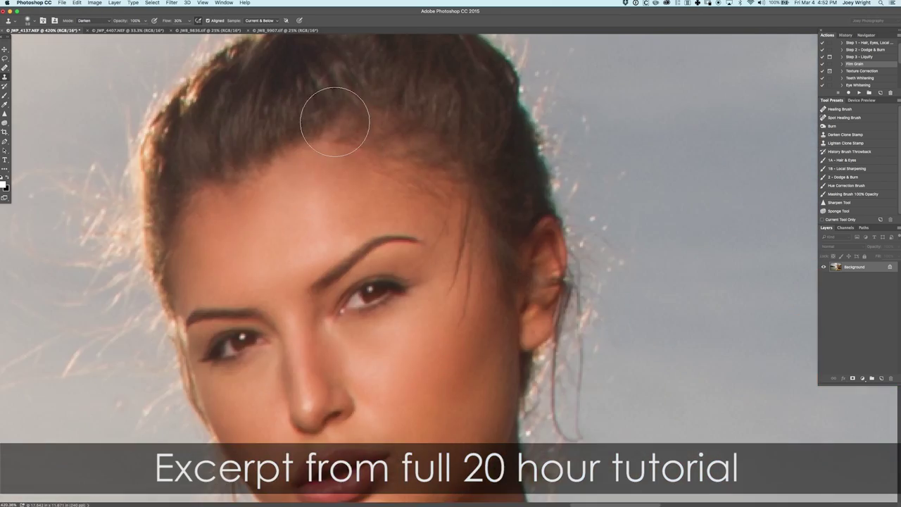
{"action": "scroll", "coordinate": [334, 115], "scroll_direction": "down", "scroll_amount": 10}
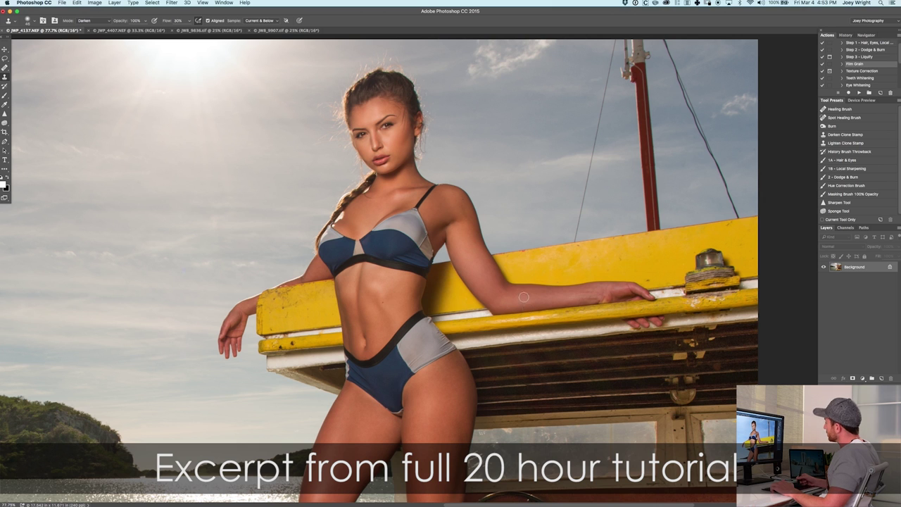
{"action": "left_click", "coordinate": [844, 136]}
{"action": "scroll", "coordinate": [384, 86], "scroll_direction": "up", "scroll_amount": 10}
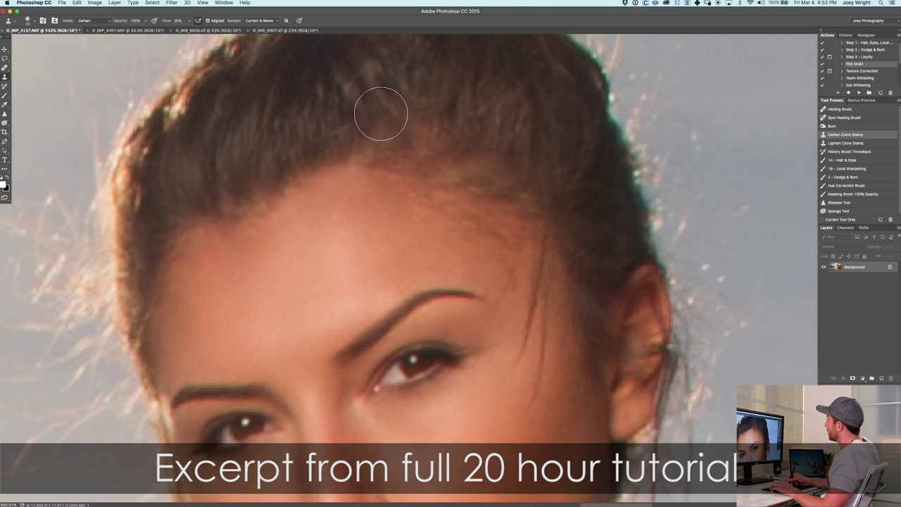
{"action": "left_click_drag", "start_coordinate": [364, 150], "coordinate": [372, 145]}
{"action": "left_click", "coordinate": [436, 103], "text": "alt"}
{"action": "left_click_drag", "start_coordinate": [419, 127], "coordinate": [426, 131]}
{"action": "left_click", "coordinate": [523, 135], "text": "alt"}
{"action": "left_click_drag", "start_coordinate": [482, 164], "coordinate": [453, 171]}
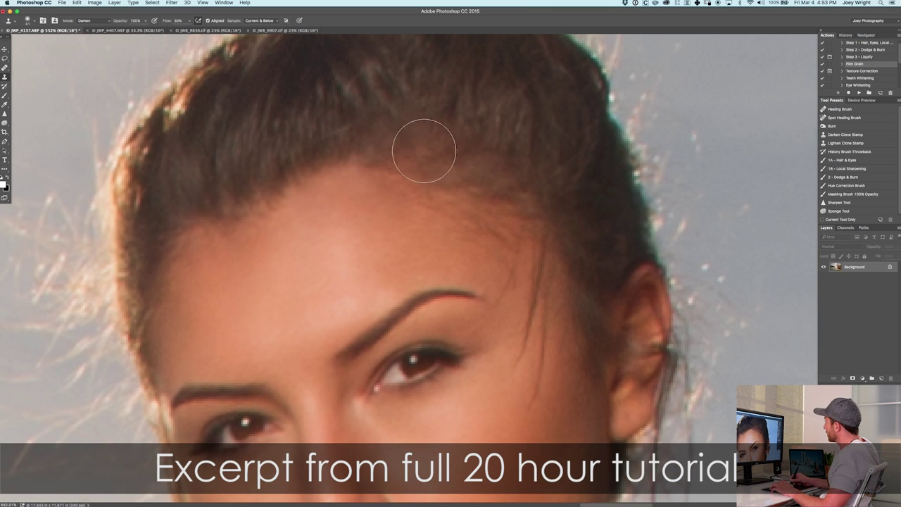
{"action": "left_click", "coordinate": [195, 207], "text": "alt"}
{"action": "left_click", "coordinate": [194, 227]}
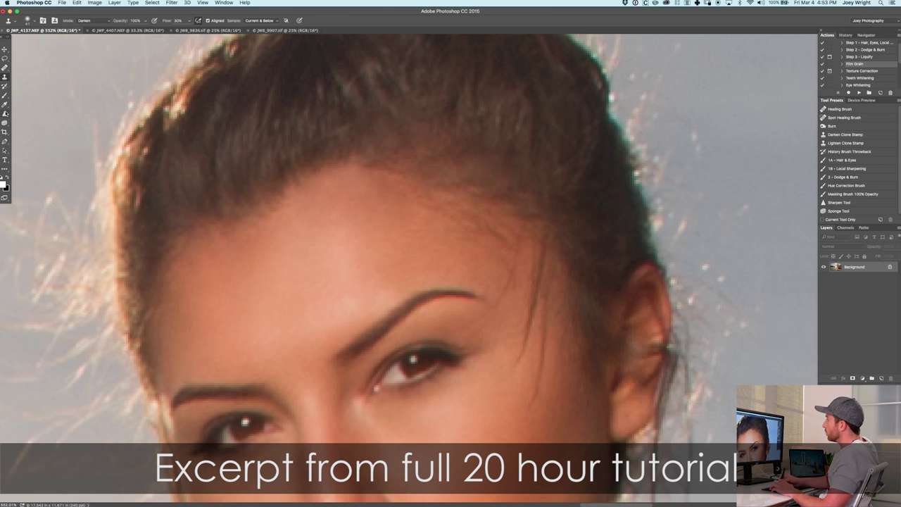
Step: Sharpen the retouched hairline above the forehead with the Sharpen Tool
{"action": "left_click", "coordinate": [5, 114]}
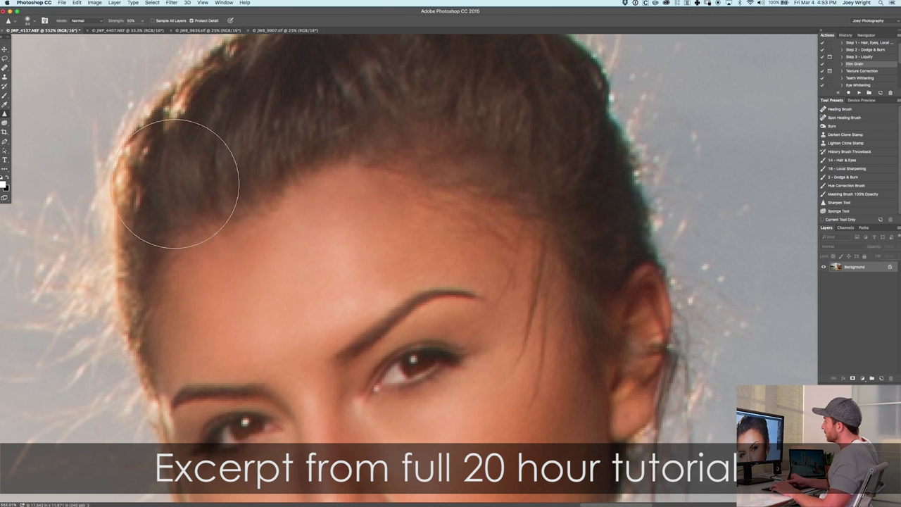
{"action": "left_click_drag", "start_coordinate": [454, 180], "coordinate": [437, 180]}
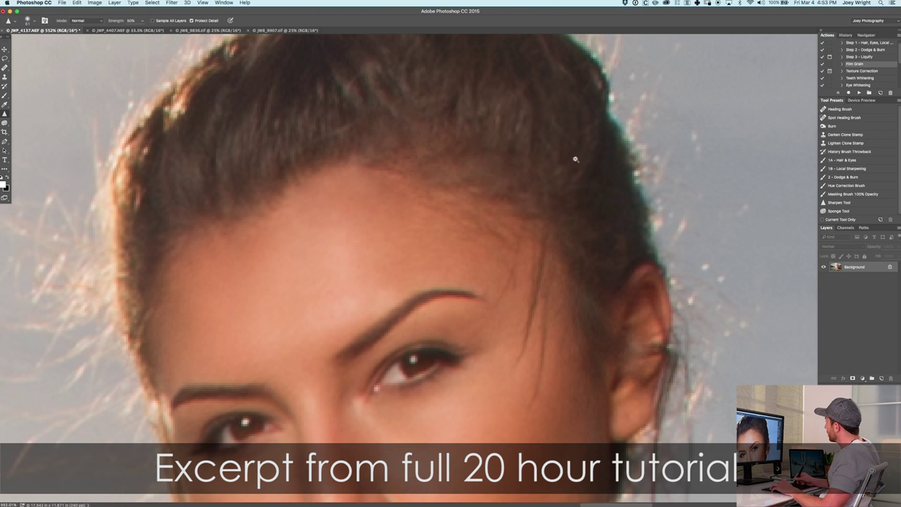
{"action": "left_click_drag", "start_coordinate": [571, 158], "coordinate": [517, 161]}
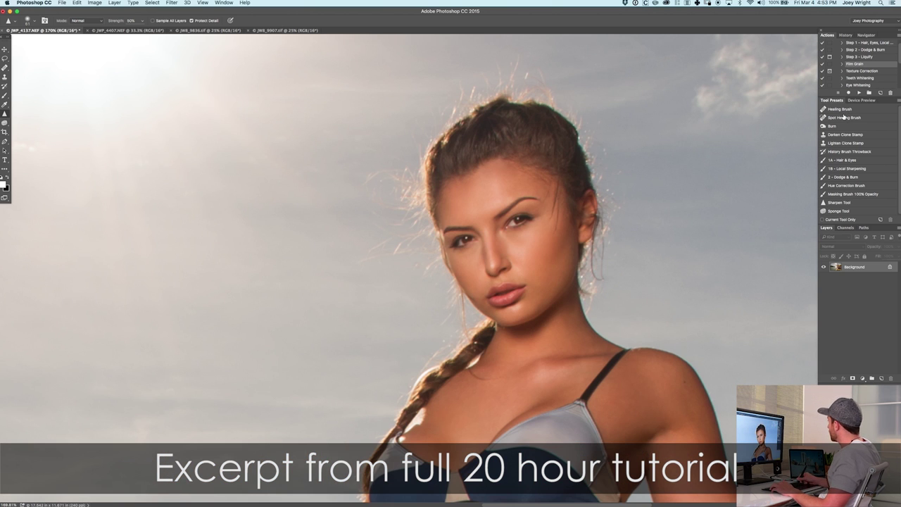
Step: Tone down the bright skin on the cheek beside the nose with the Darken Clone Stamp preset
{"action": "scroll", "coordinate": [533, 229], "scroll_direction": "up", "scroll_amount": 3}
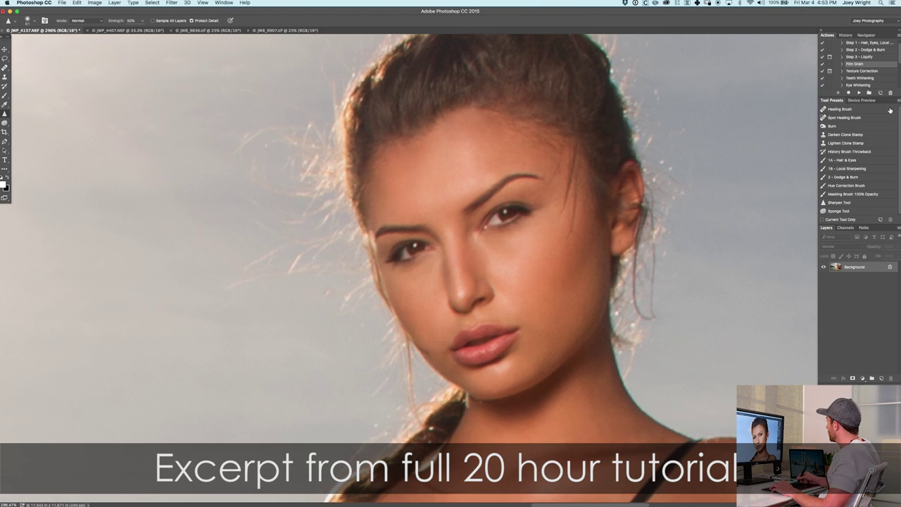
{"action": "left_click", "coordinate": [857, 135]}
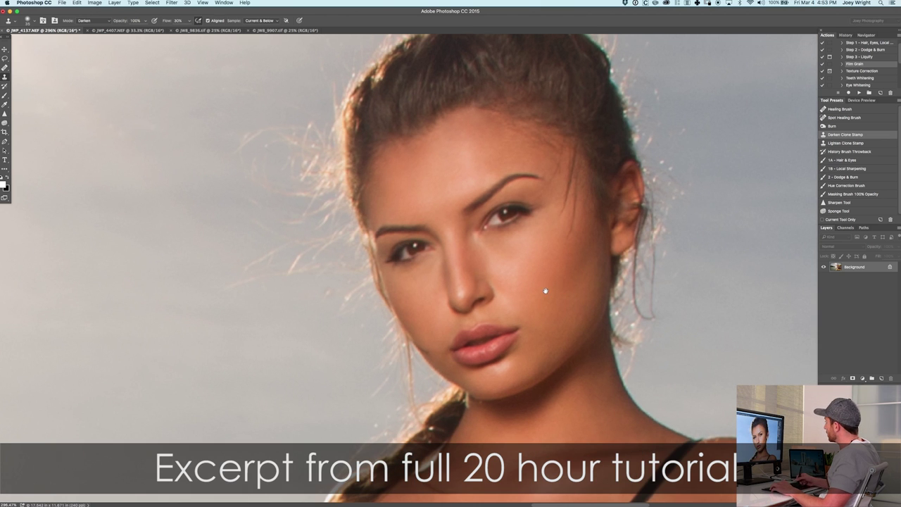
{"action": "left_click_drag", "start_coordinate": [545, 290], "coordinate": [476, 216]}
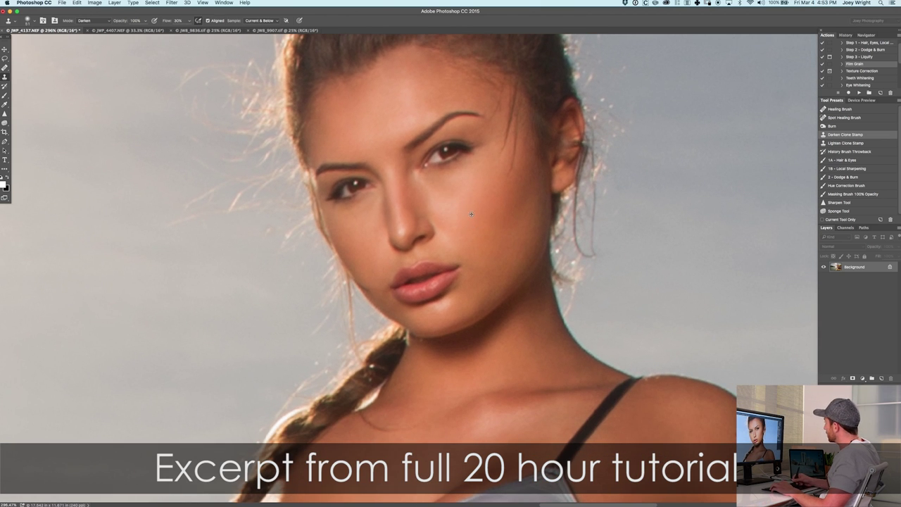
{"action": "left_click", "coordinate": [471, 214], "text": "alt"}
{"action": "left_click", "coordinate": [452, 209]}
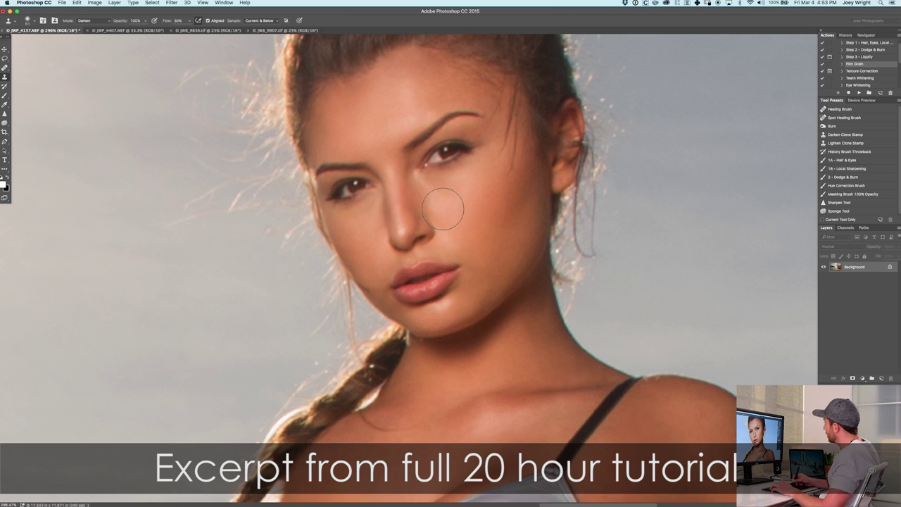
{"action": "left_click_drag", "start_coordinate": [422, 194], "coordinate": [428, 202]}
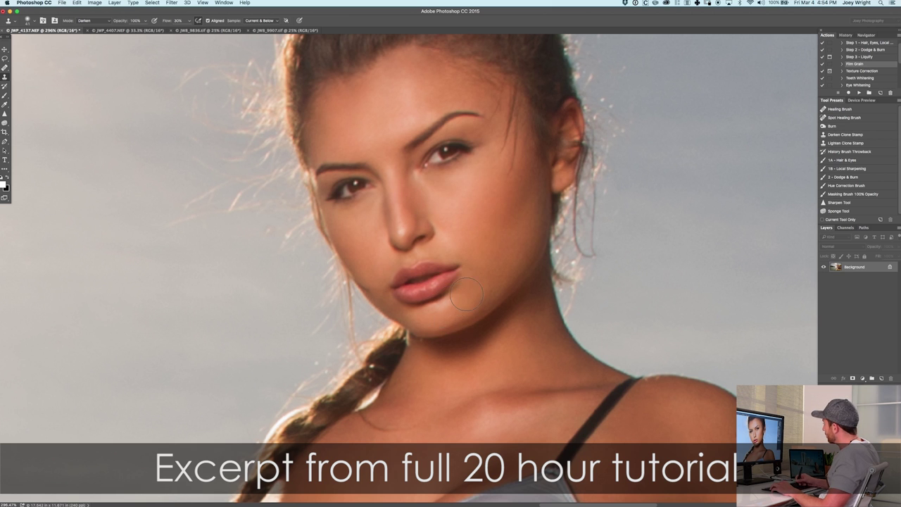
Step: Examine the body from the chest down to the legs and feet for uneven bright areas
{"action": "scroll", "coordinate": [496, 249], "scroll_direction": "down", "scroll_amount": 3}
{"action": "left_click_drag", "start_coordinate": [526, 311], "coordinate": [482, 234]}
{"action": "left_click_drag", "start_coordinate": [506, 405], "coordinate": [477, 176]}
{"action": "left_click_drag", "start_coordinate": [496, 443], "coordinate": [511, 252]}
{"action": "scroll", "coordinate": [511, 252], "scroll_direction": "down", "scroll_amount": 3}
{"action": "left_click_drag", "start_coordinate": [484, 296], "coordinate": [482, 256]}
{"action": "scroll", "coordinate": [482, 255], "scroll_direction": "up", "scroll_amount": 2}
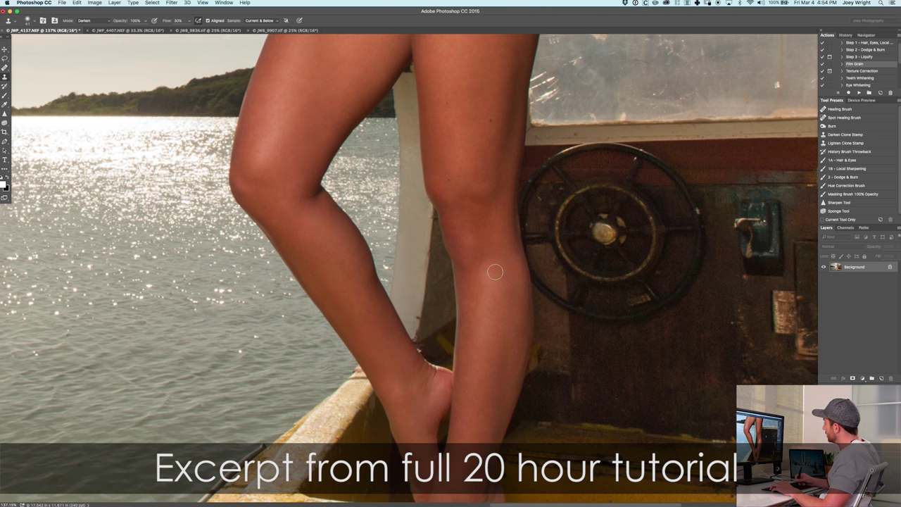
{"action": "scroll", "coordinate": [507, 258], "scroll_direction": "down", "scroll_amount": 3}
{"action": "mouse_move", "coordinate": [505, 254]}
{"action": "left_mouse_down"}
{"action": "mouse_move", "coordinate": [478, 291]}
{"action": "mouse_move", "coordinate": [446, 473]}
{"action": "left_mouse_up"}
Step: Lighten the shadow under the eye on the braid side of the face with the Lighten Clone Stamp preset
{"action": "left_click", "coordinate": [850, 145]}
{"action": "left_click_drag", "start_coordinate": [476, 121], "coordinate": [483, 211]}
{"action": "left_click_drag", "start_coordinate": [362, 73], "coordinate": [366, 120]}
{"action": "scroll", "coordinate": [373, 125], "scroll_direction": "up", "scroll_amount": 5}
{"action": "scroll", "coordinate": [366, 145], "scroll_direction": "up", "scroll_amount": 3}
{"action": "left_click_drag", "start_coordinate": [347, 176], "coordinate": [358, 177]}
{"action": "scroll", "coordinate": [334, 168], "scroll_direction": "up", "scroll_amount": 4}
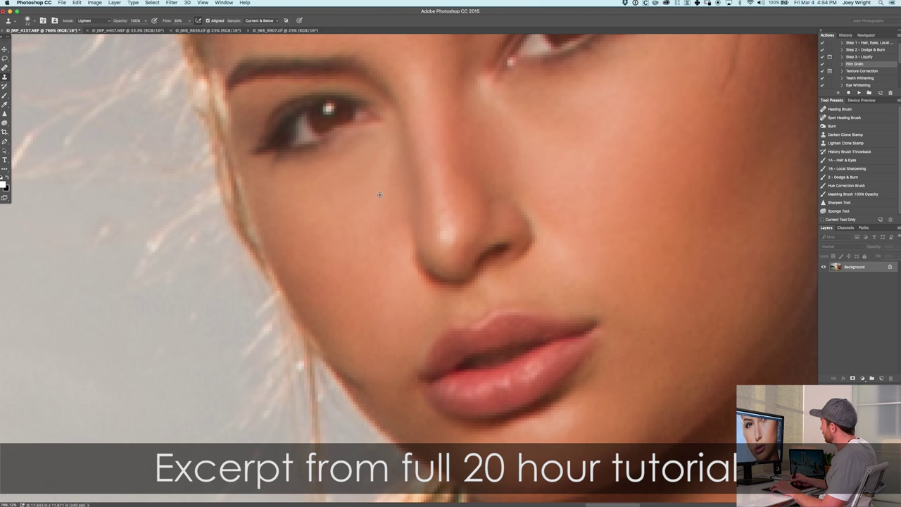
{"action": "scroll", "coordinate": [458, 169], "scroll_direction": "down", "scroll_amount": 5}
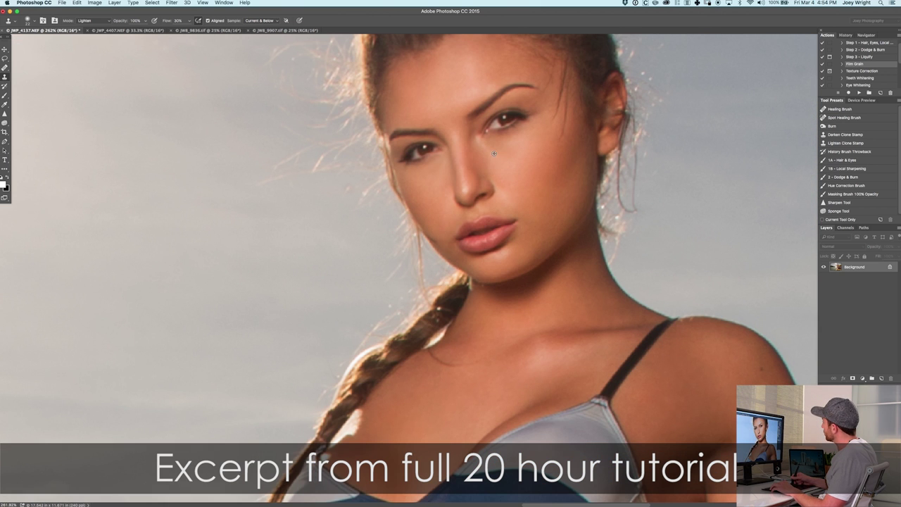
Step: Lighten the shadows under the eye on the ear side and on the adjoining cheek beside the nose
{"action": "scroll", "coordinate": [490, 165], "scroll_direction": "up", "scroll_amount": 3}
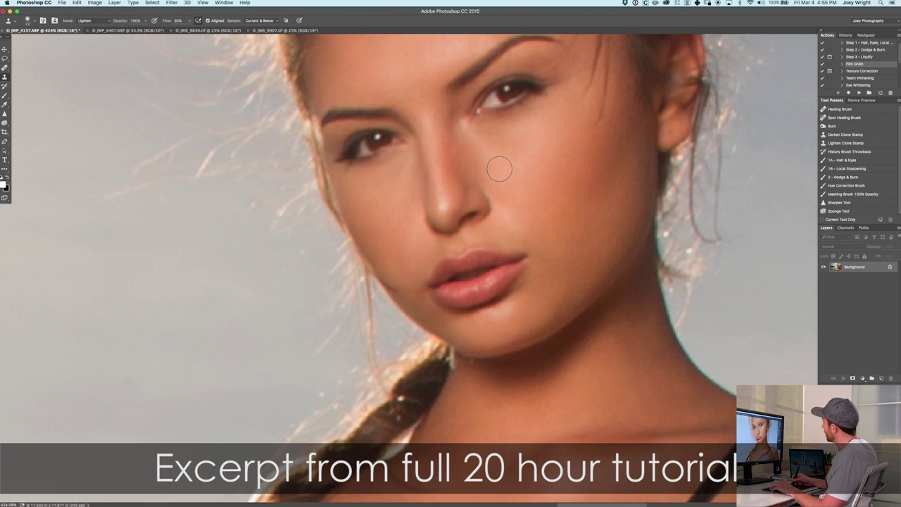
{"action": "left_click_drag", "start_coordinate": [517, 165], "coordinate": [511, 154]}
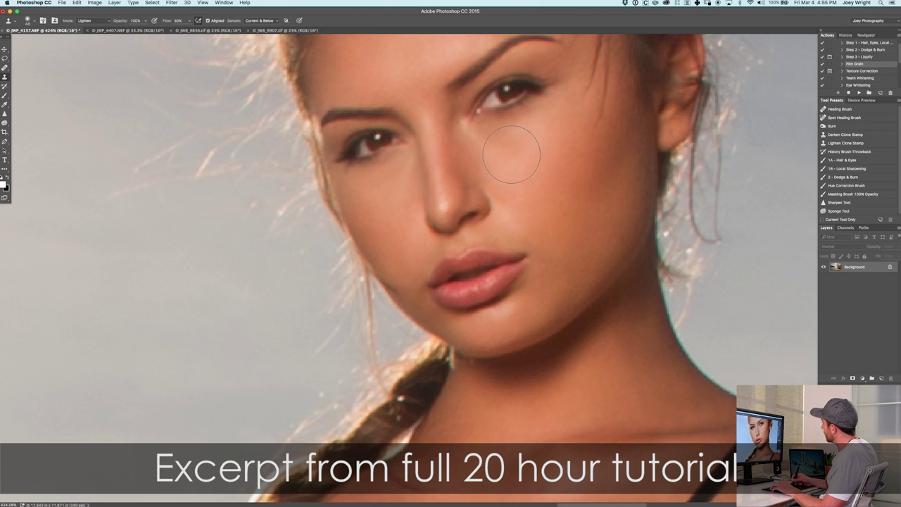
{"action": "left_click", "coordinate": [500, 157], "text": "alt"}
{"action": "left_click_drag", "start_coordinate": [489, 144], "coordinate": [484, 133]}
{"action": "left_click", "coordinate": [506, 162], "text": "alt"}
{"action": "left_click", "coordinate": [515, 141]}
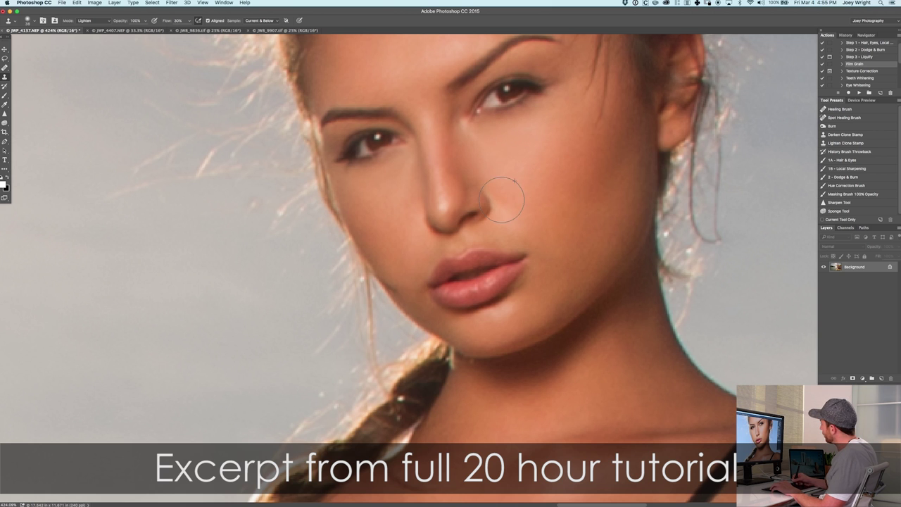
{"action": "left_click_drag", "start_coordinate": [565, 130], "coordinate": [544, 129]}
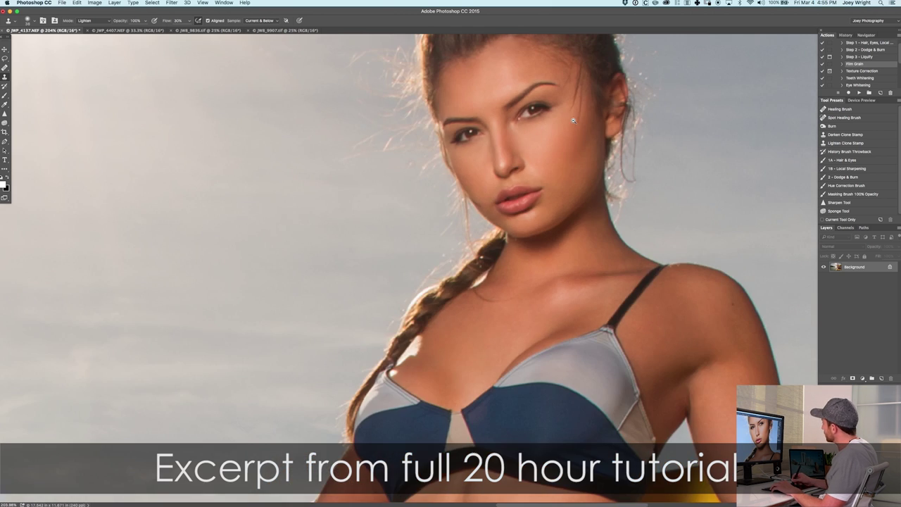
Step: Lighten the darker skin around the mouth, from the chin to the lower cheek, with sampled neighbouring skin
{"action": "left_click_drag", "start_coordinate": [534, 190], "coordinate": [559, 187]}
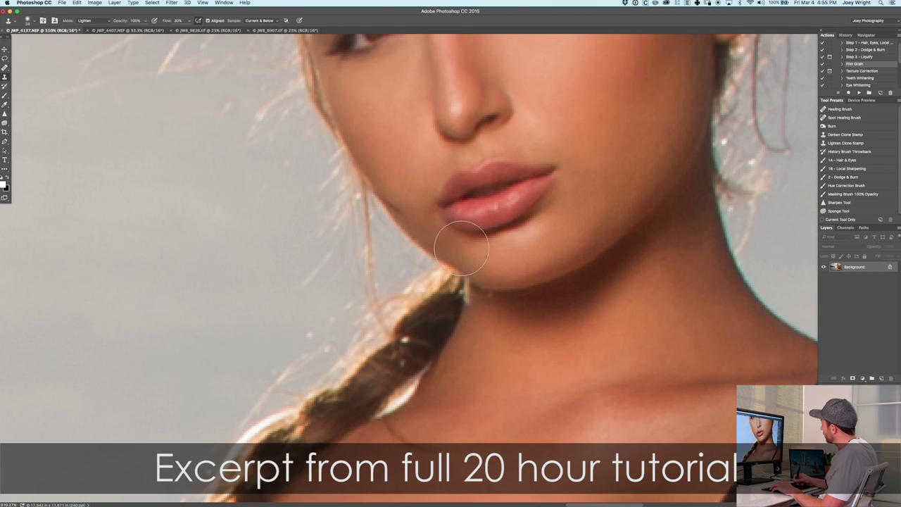
{"action": "left_click_drag", "start_coordinate": [471, 239], "coordinate": [474, 252]}
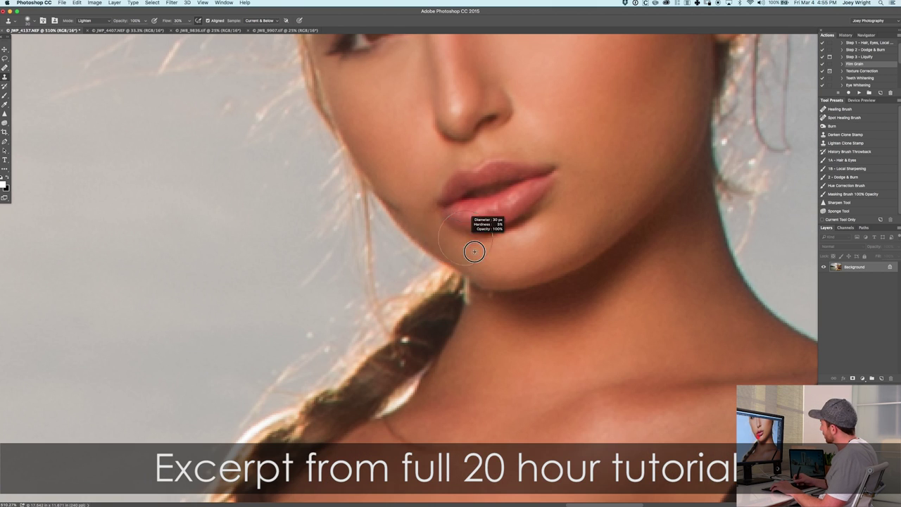
{"action": "left_click", "coordinate": [417, 198], "text": "alt"}
{"action": "left_click", "coordinate": [417, 197], "text": "alt"}
{"action": "left_click_drag", "start_coordinate": [417, 200], "coordinate": [419, 195]}
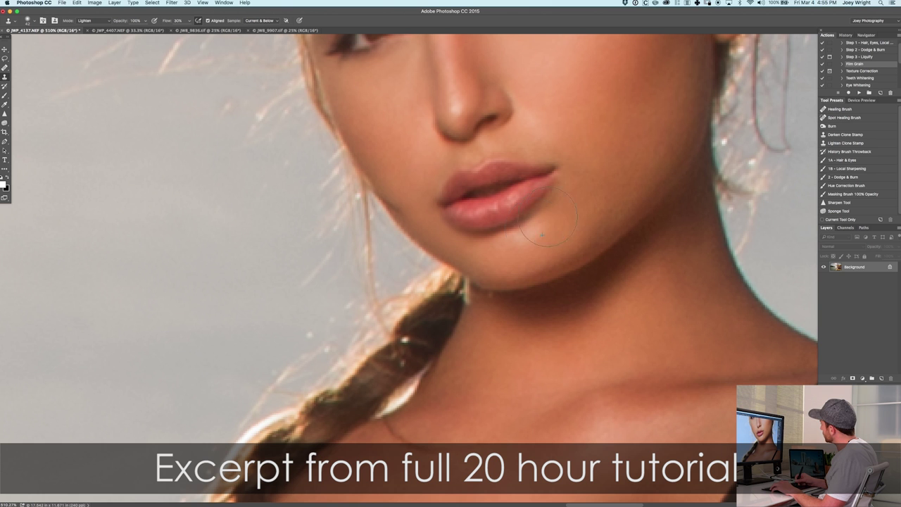
{"action": "mouse_move", "coordinate": [410, 176]}
{"action": "left_mouse_down"}
{"action": "mouse_move", "coordinate": [389, 178]}
{"action": "mouse_move", "coordinate": [375, 201]}
{"action": "left_mouse_up"}
Step: Clone lighter skin over the dark spot on the jaw edge near the corner of the mouth
{"action": "scroll", "coordinate": [394, 183], "scroll_direction": "up", "scroll_amount": 5}
{"action": "left_click_drag", "start_coordinate": [346, 204], "coordinate": [349, 206]}
{"action": "left_click_drag", "start_coordinate": [396, 222], "coordinate": [427, 264]}
{"action": "left_click", "coordinate": [459, 268], "text": "alt"}
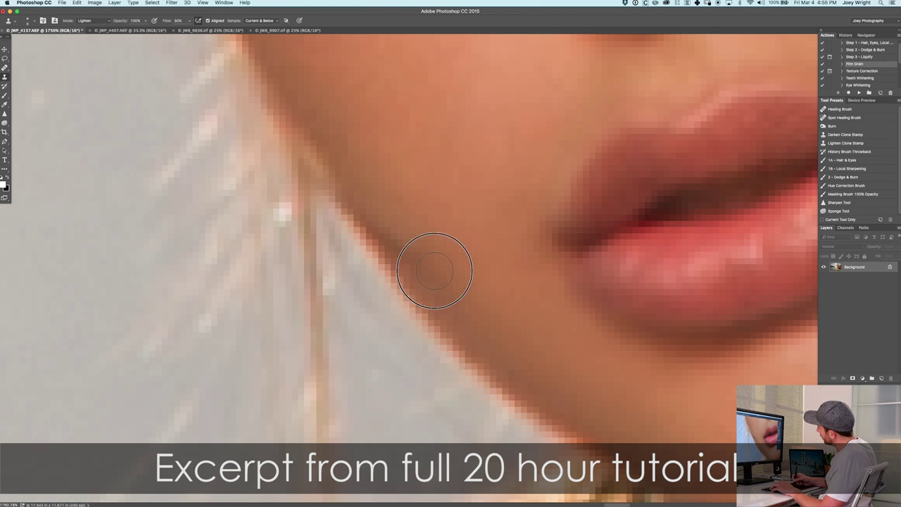
{"action": "left_click_drag", "start_coordinate": [465, 268], "coordinate": [470, 269]}
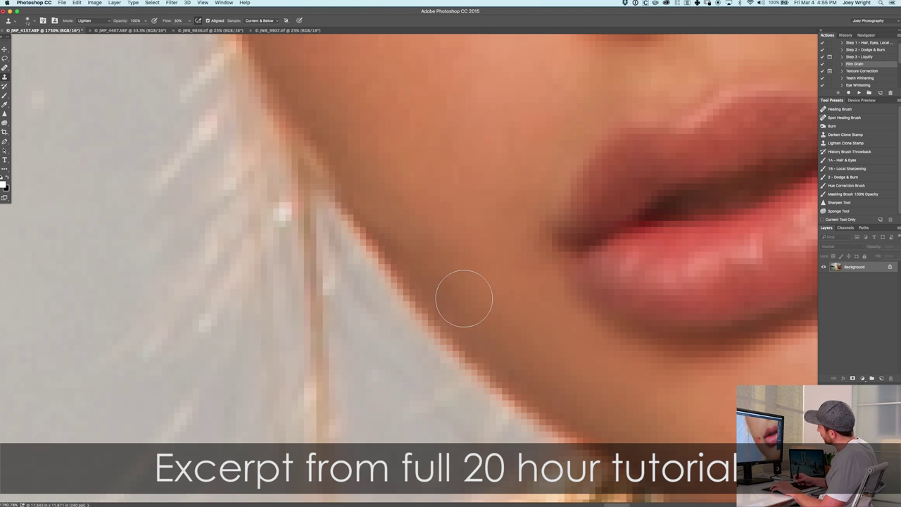
{"action": "left_click_drag", "start_coordinate": [476, 187], "coordinate": [421, 214]}
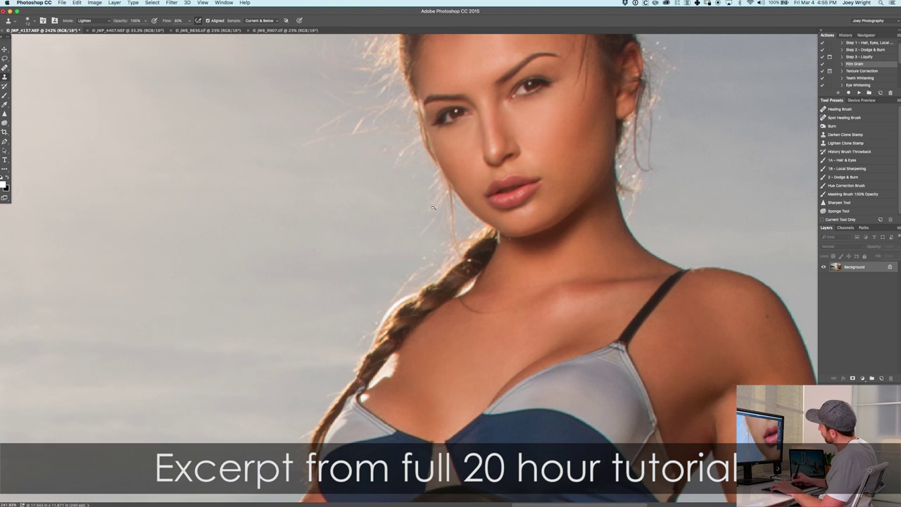
Step: Sharpen the retouched skin on the forehead and cheeks with the Sharpen Tool
{"action": "left_click_drag", "start_coordinate": [601, 101], "coordinate": [532, 150]}
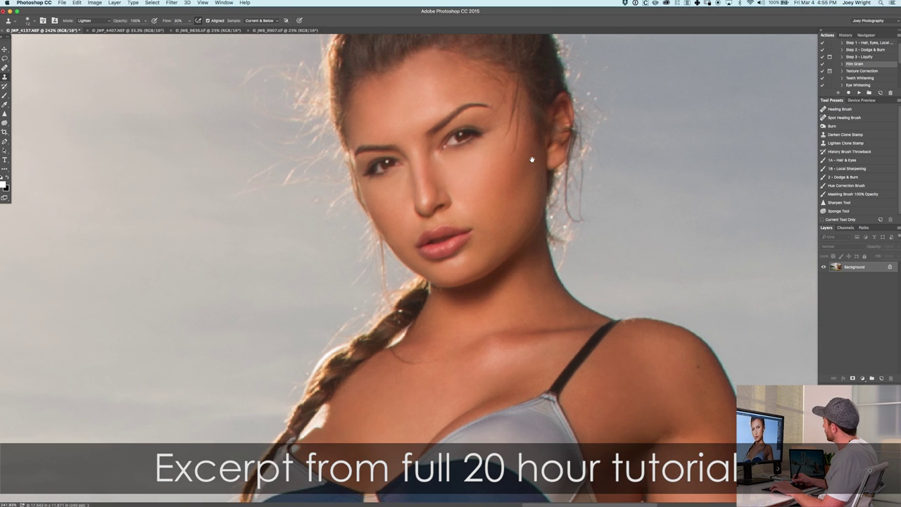
{"action": "left_click_drag", "start_coordinate": [560, 277], "coordinate": [555, 280]}
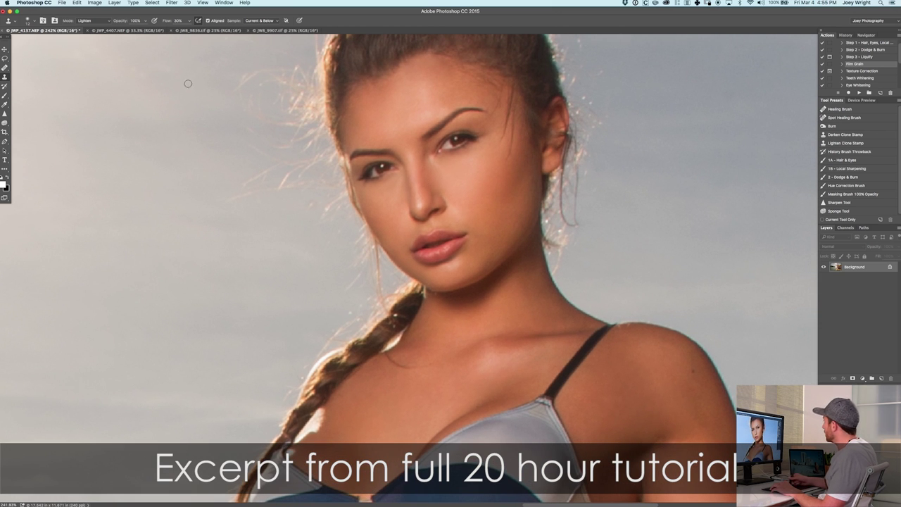
{"action": "left_click", "coordinate": [5, 115]}
{"action": "left_click_drag", "start_coordinate": [409, 108], "coordinate": [422, 106]}
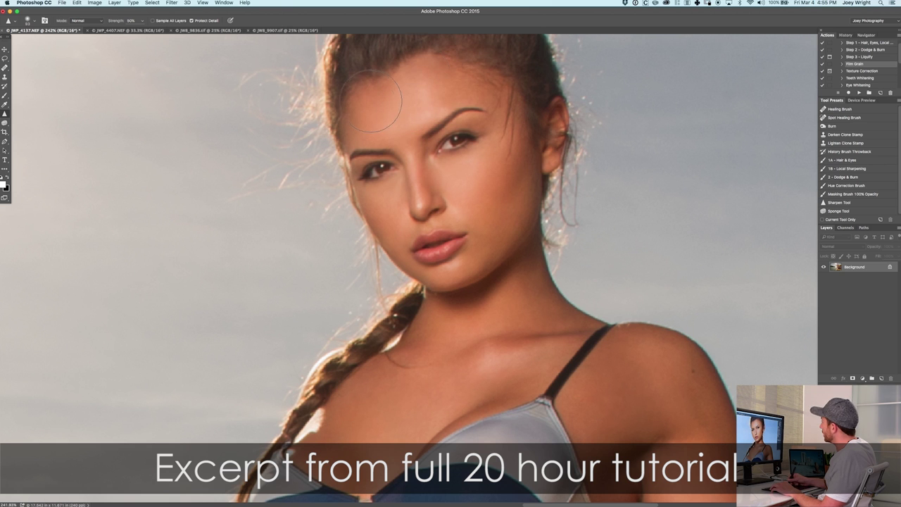
{"action": "mouse_move", "coordinate": [397, 179]}
{"action": "left_mouse_down"}
{"action": "mouse_move", "coordinate": [423, 165]}
{"action": "mouse_move", "coordinate": [318, 199]}
{"action": "left_mouse_up"}
{"action": "mouse_move", "coordinate": [383, 208]}
{"action": "left_mouse_down"}
{"action": "mouse_move", "coordinate": [392, 202]}
{"action": "mouse_move", "coordinate": [366, 220]}
{"action": "left_mouse_up"}
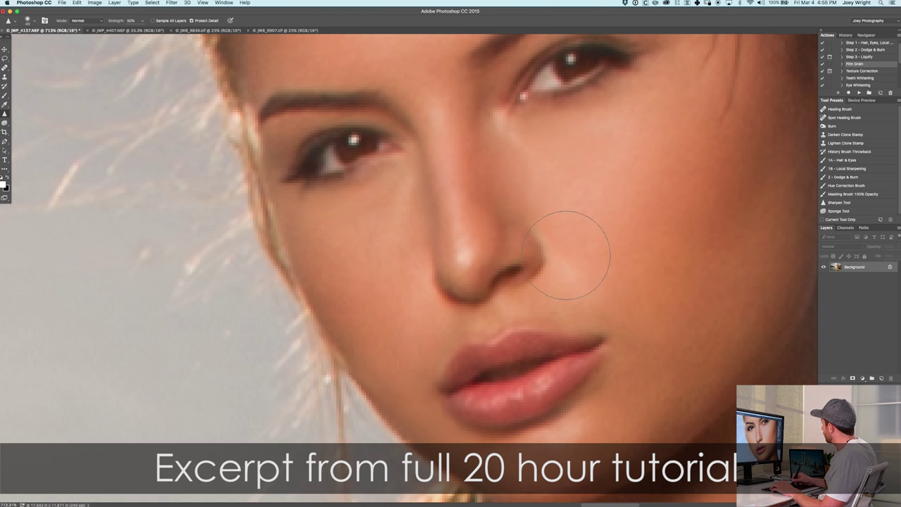
{"action": "scroll", "coordinate": [659, 152], "scroll_direction": "down", "scroll_amount": 3}
{"action": "scroll", "coordinate": [659, 152], "scroll_direction": "right", "scroll_amount": 5}
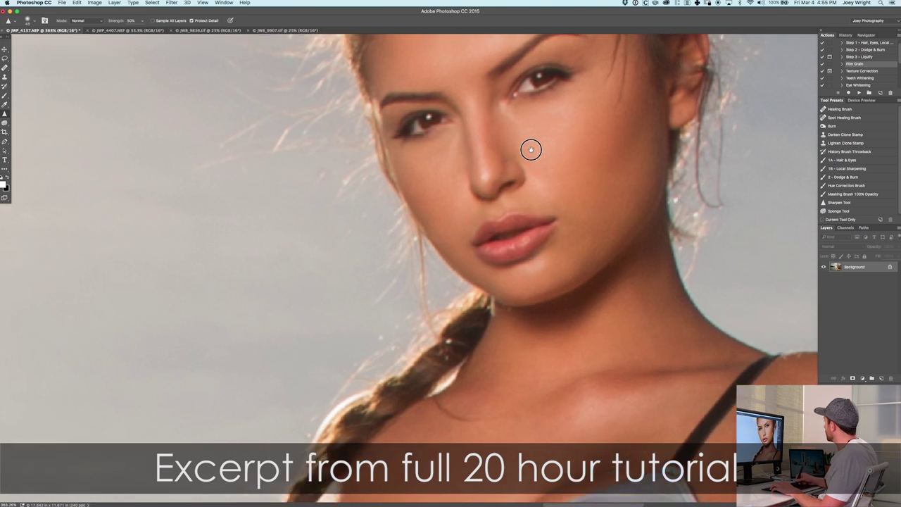
{"action": "scroll", "coordinate": [531, 149], "scroll_direction": "down", "scroll_amount": 3}
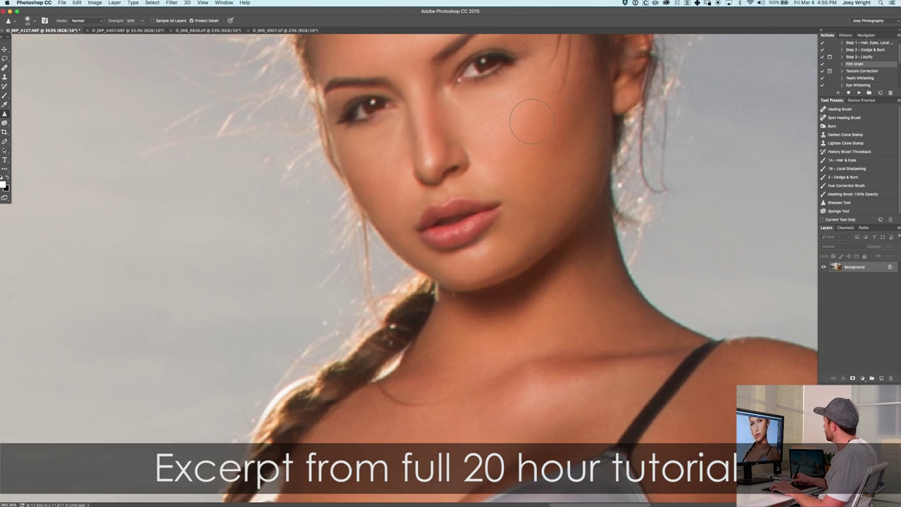
Step: Heal the uneven skin below the ear-side eye and on the adjoining cheek with the Healing Brush
{"action": "left_click", "coordinate": [856, 111]}
{"action": "scroll", "coordinate": [586, 99], "scroll_direction": "up", "scroll_amount": 1}
{"action": "left_click", "coordinate": [508, 90]}
{"action": "left_click", "coordinate": [501, 93]}
{"action": "left_click", "coordinate": [492, 91]}
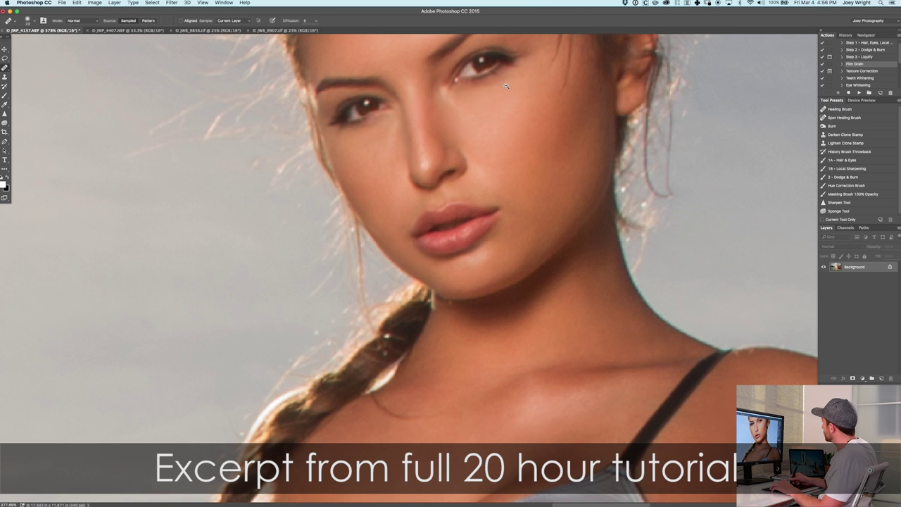
{"action": "scroll", "coordinate": [505, 86], "scroll_direction": "up", "scroll_amount": 5}
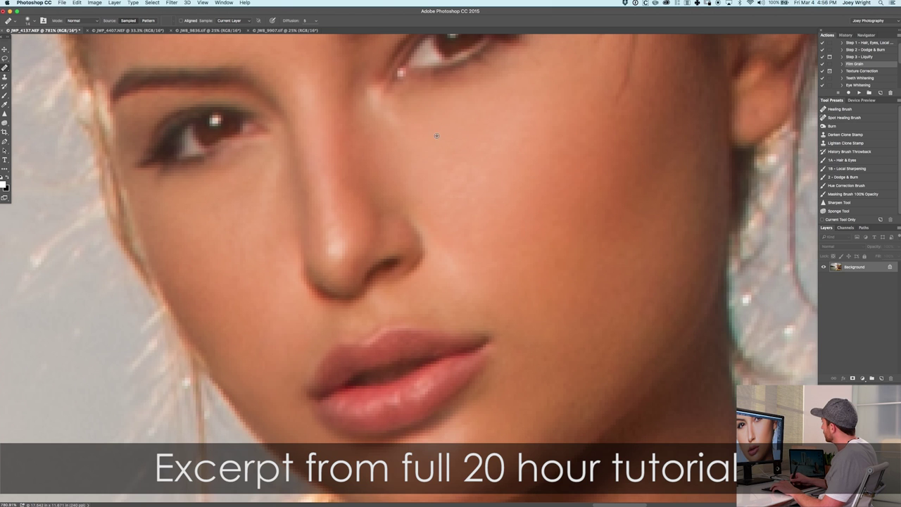
{"action": "left_click", "coordinate": [494, 170], "text": "alt"}
{"action": "left_click_drag", "start_coordinate": [492, 181], "coordinate": [488, 171]}
{"action": "scroll", "coordinate": [575, 175], "scroll_direction": "down", "scroll_amount": 3}
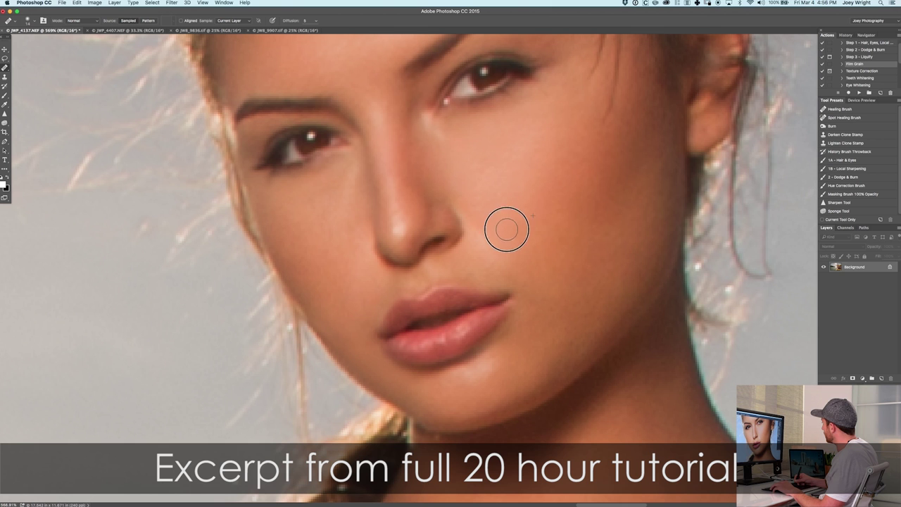
Step: Lighten the darker skin below the corner of the mouth with the Lighten Clone Stamp, sampling nearby skin
{"action": "left_click", "coordinate": [845, 143]}
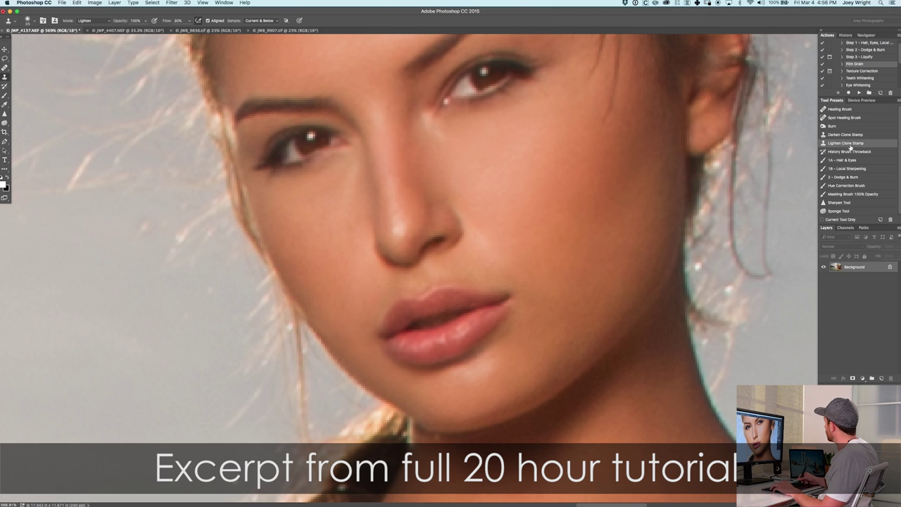
{"action": "left_click_drag", "start_coordinate": [526, 304], "coordinate": [496, 253]}
{"action": "left_click", "coordinate": [500, 283], "text": "alt"}
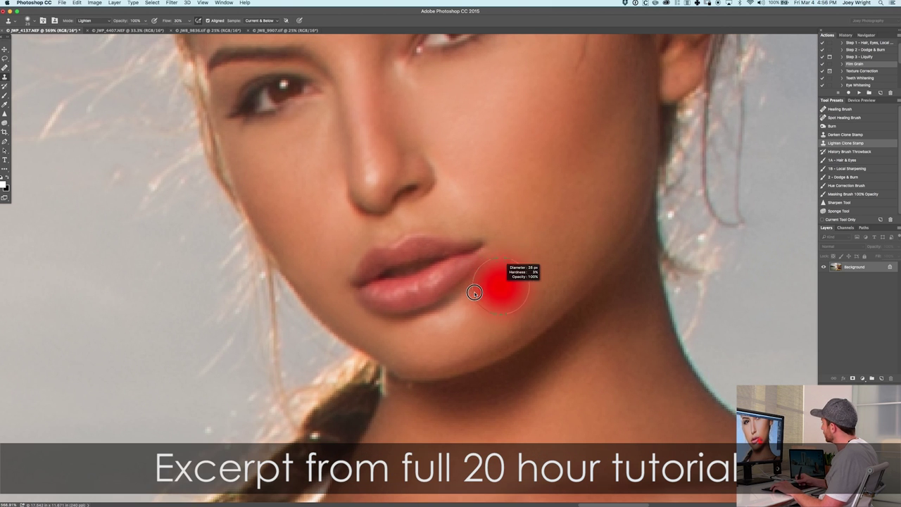
{"action": "left_click", "coordinate": [559, 233], "text": "alt"}
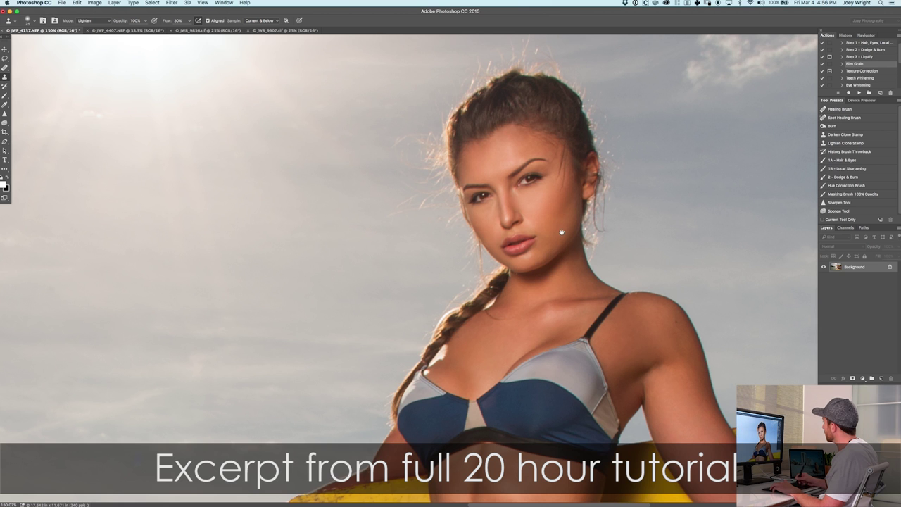
{"action": "left_click_drag", "start_coordinate": [561, 236], "coordinate": [497, 204]}
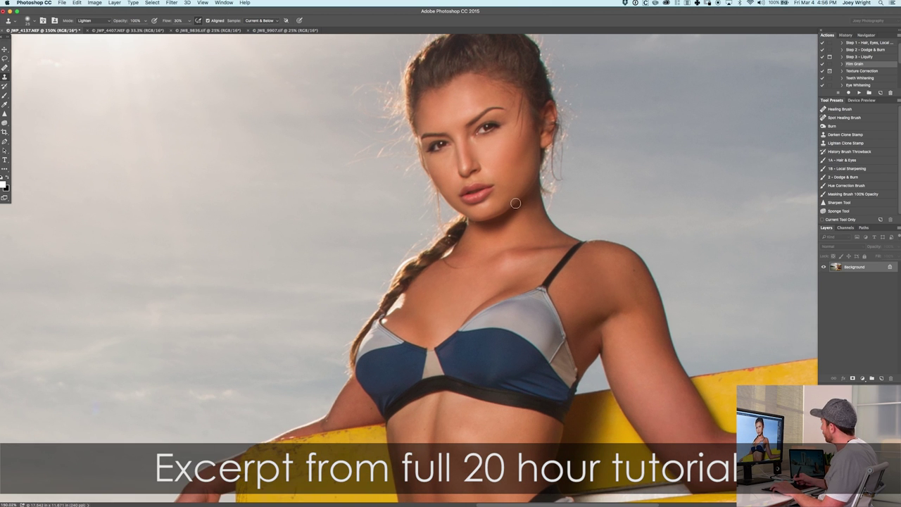
Step: Even out the bright skin on the braid-side cheek beside the nose with the Darken Clone Stamp
{"action": "scroll", "coordinate": [437, 150], "scroll_direction": "up", "scroll_amount": 5}
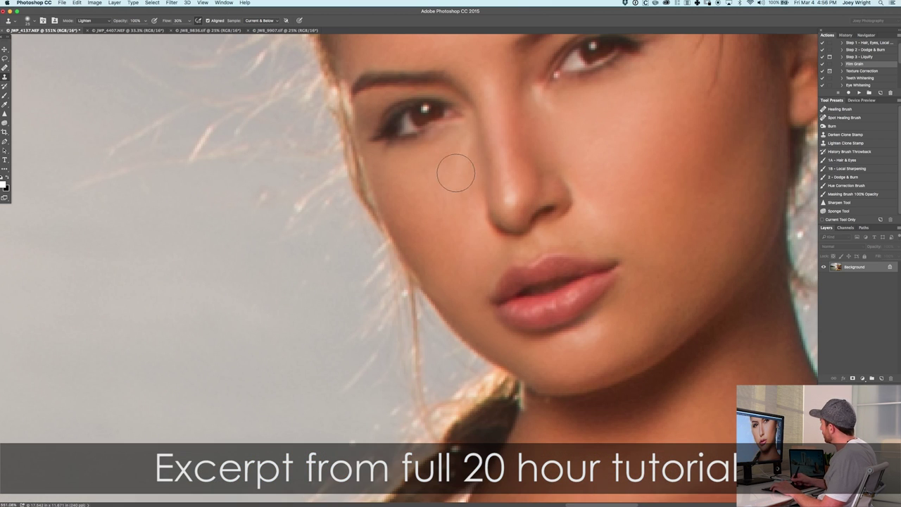
{"action": "left_click", "coordinate": [844, 134]}
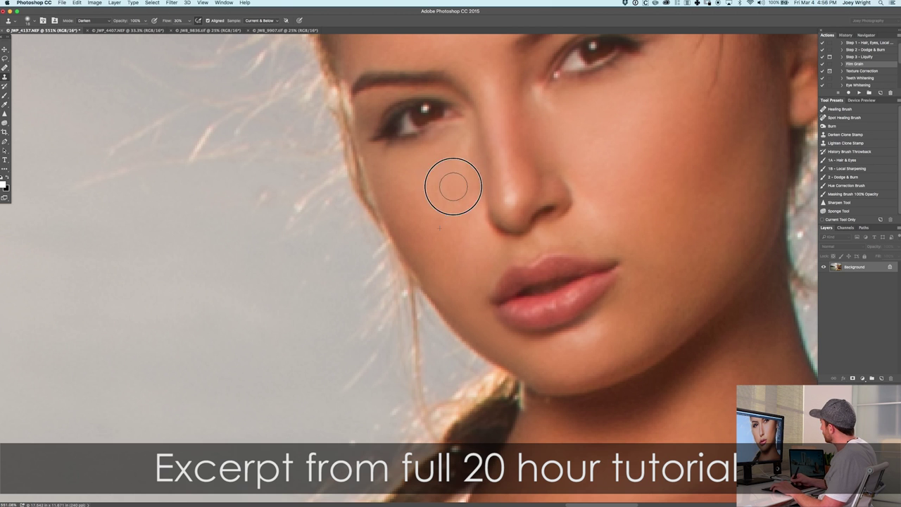
{"action": "scroll", "coordinate": [521, 184], "scroll_direction": "down", "scroll_amount": 3}
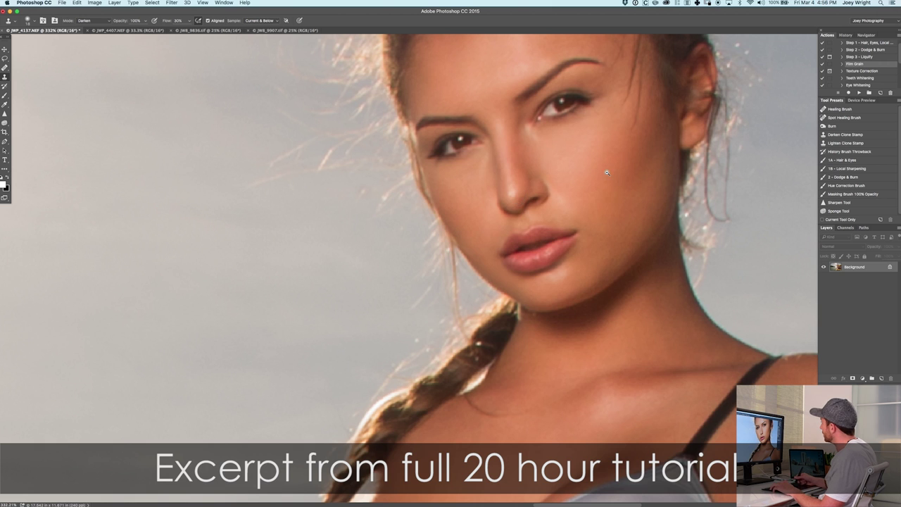
Step: Heal the uneven patches below the braid-side eye with a smaller Healing Brush, using skin sampled beside the nose
{"action": "scroll", "coordinate": [509, 179], "scroll_direction": "up", "scroll_amount": 3}
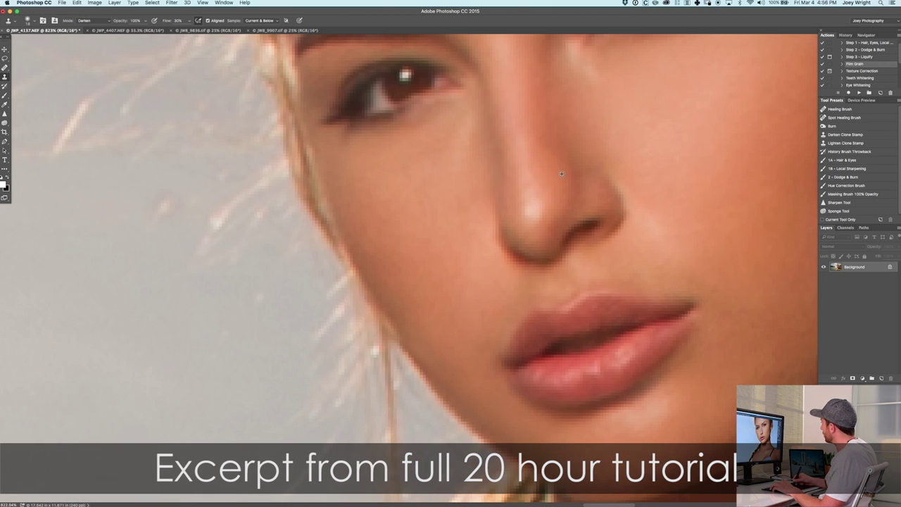
{"action": "left_click", "coordinate": [851, 110]}
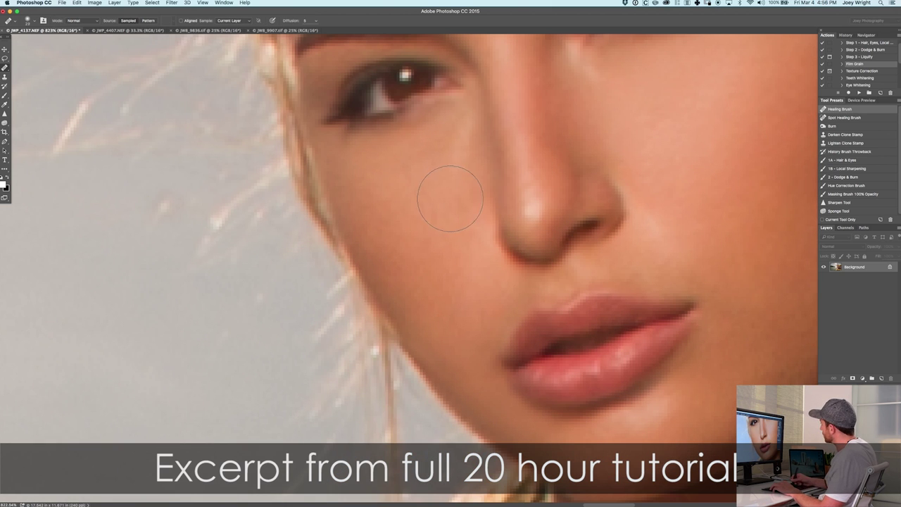
{"action": "key", "text": "bracketleft"}
{"action": "key", "text": "bracketleft"}
{"action": "key", "text": "bracketleft"}
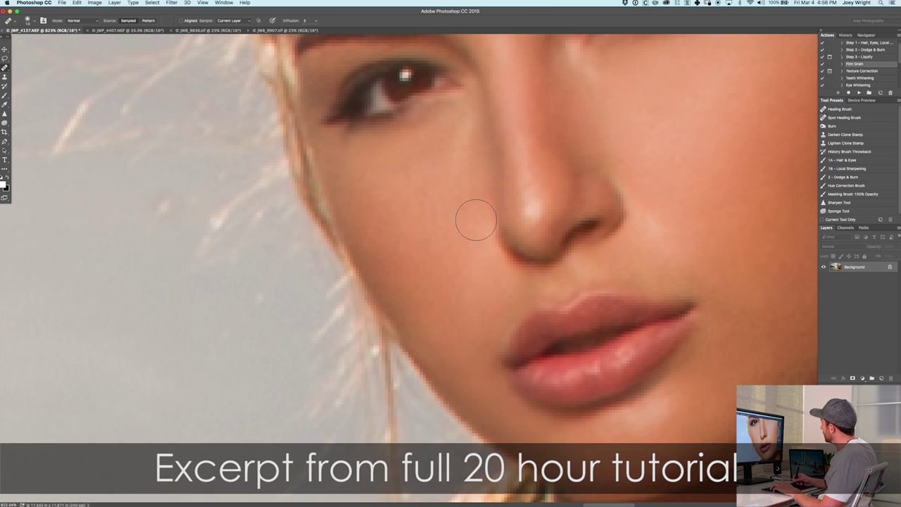
{"action": "left_click", "coordinate": [455, 186], "text": "alt"}
{"action": "left_click", "coordinate": [435, 166]}
{"action": "left_click", "coordinate": [421, 166]}
{"action": "left_click", "coordinate": [421, 207]}
Step: Even out the darker skin and small marks on the upper chest with a large Lighten Clone Stamp
{"action": "key", "text": "super+0"}
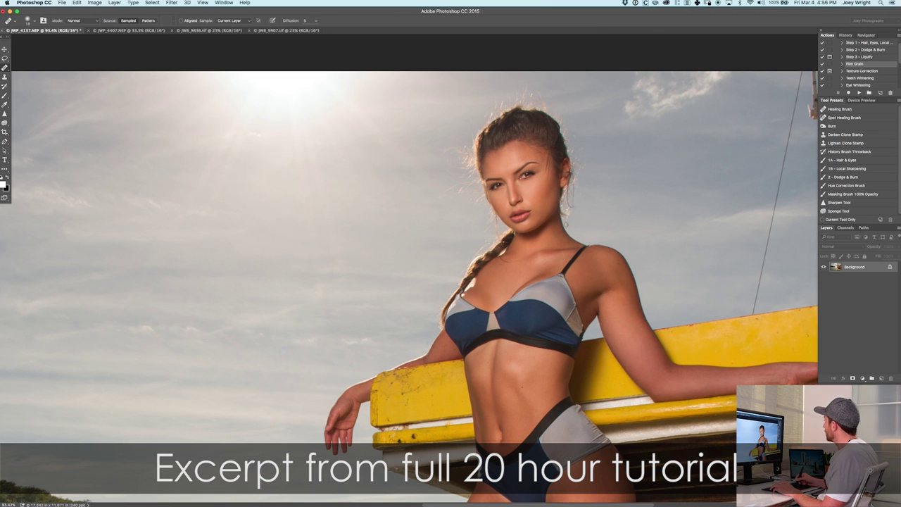
{"action": "scroll", "coordinate": [570, 229], "scroll_direction": "down", "scroll_amount": 3}
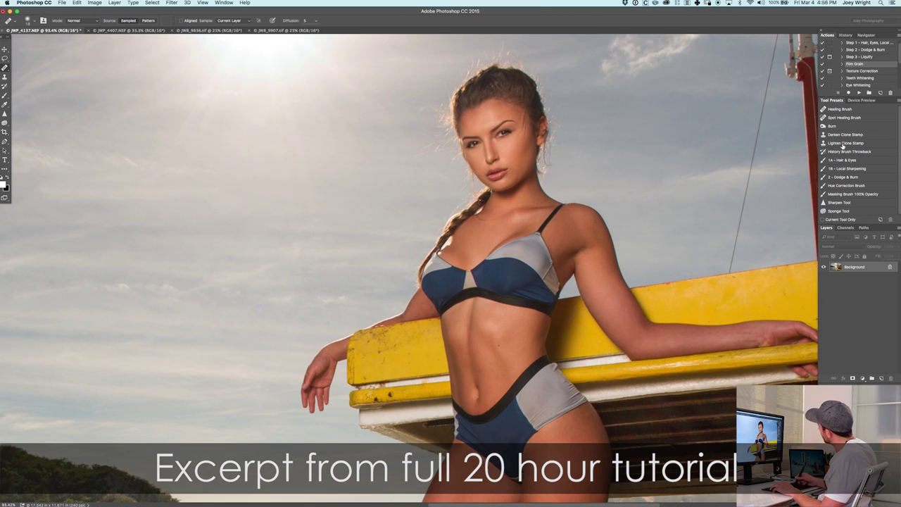
{"action": "left_click", "coordinate": [845, 143]}
{"action": "scroll", "coordinate": [500, 205], "scroll_direction": "up", "scroll_amount": 3}
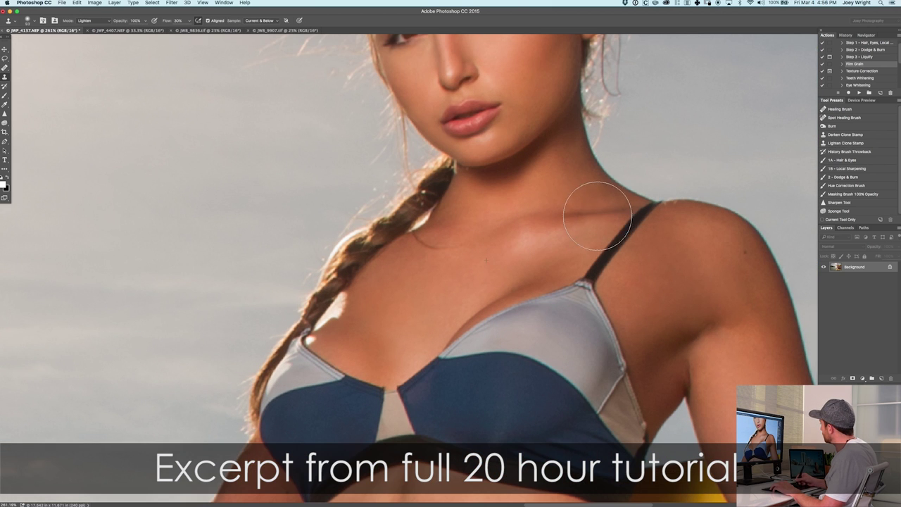
{"action": "left_click", "coordinate": [456, 273], "text": "alt"}
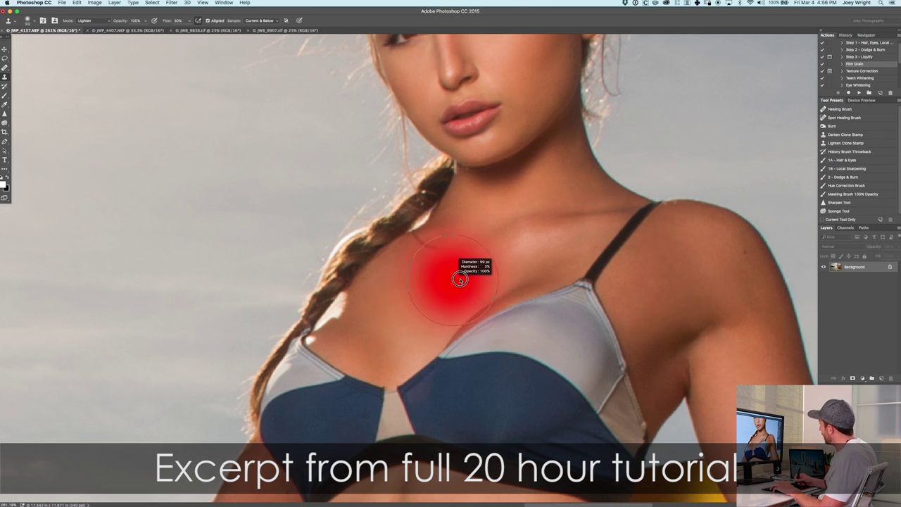
{"action": "scroll", "coordinate": [428, 284], "scroll_direction": "down", "scroll_amount": 1}
{"action": "left_click", "coordinate": [426, 285], "text": "alt"}
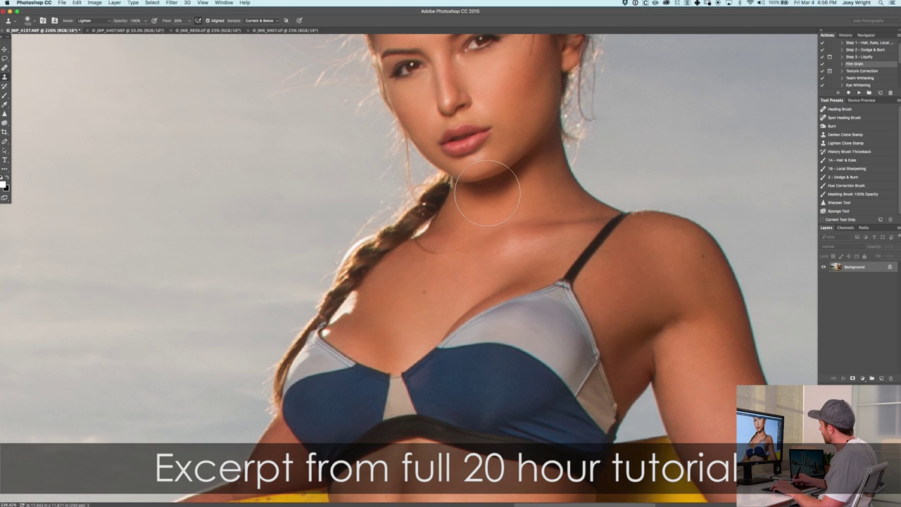
Step: Lighten the shadow on the neck below the chin and jaw with sampled neck skin
{"action": "left_click", "coordinate": [541, 187], "text": "alt"}
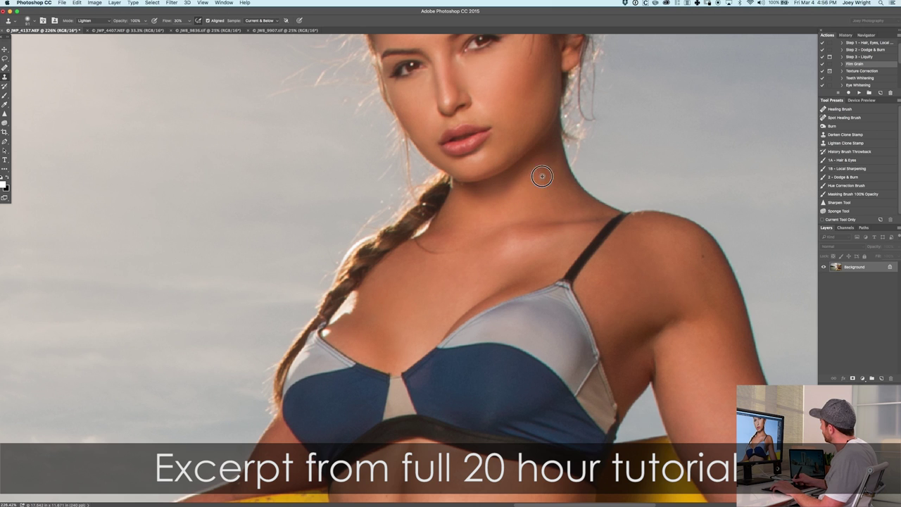
{"action": "left_click", "coordinate": [517, 198], "text": "alt"}
{"action": "left_click_drag", "start_coordinate": [523, 190], "coordinate": [429, 193]}
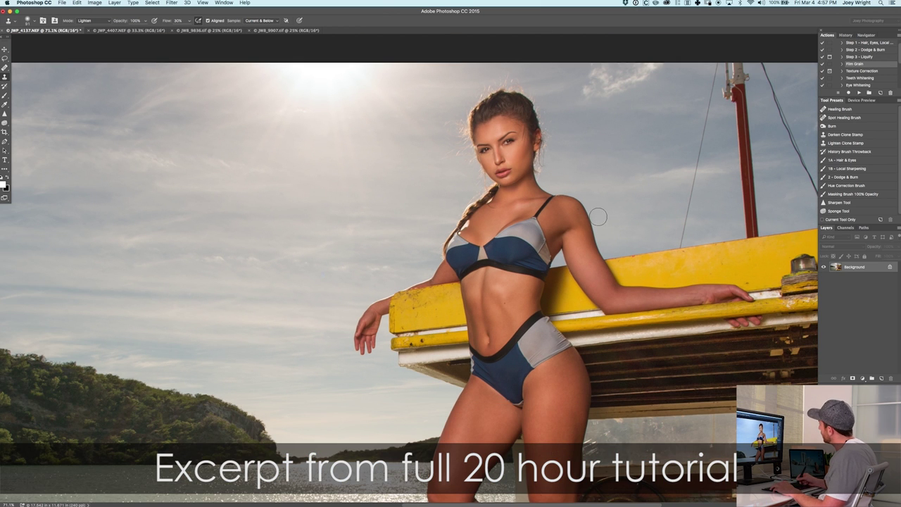
Step: Clone lighter skin over the dark area on the ear-side shoulder and upper arm
{"action": "left_click_drag", "start_coordinate": [554, 286], "coordinate": [520, 200]}
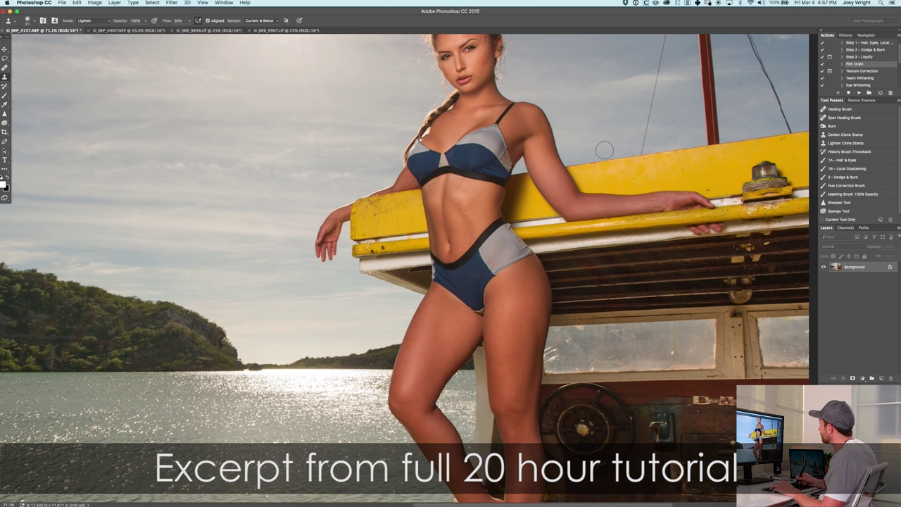
{"action": "left_click_drag", "start_coordinate": [545, 117], "coordinate": [623, 111]}
{"action": "left_click_drag", "start_coordinate": [559, 164], "coordinate": [548, 165]}
{"action": "left_click", "coordinate": [537, 183], "text": "alt"}
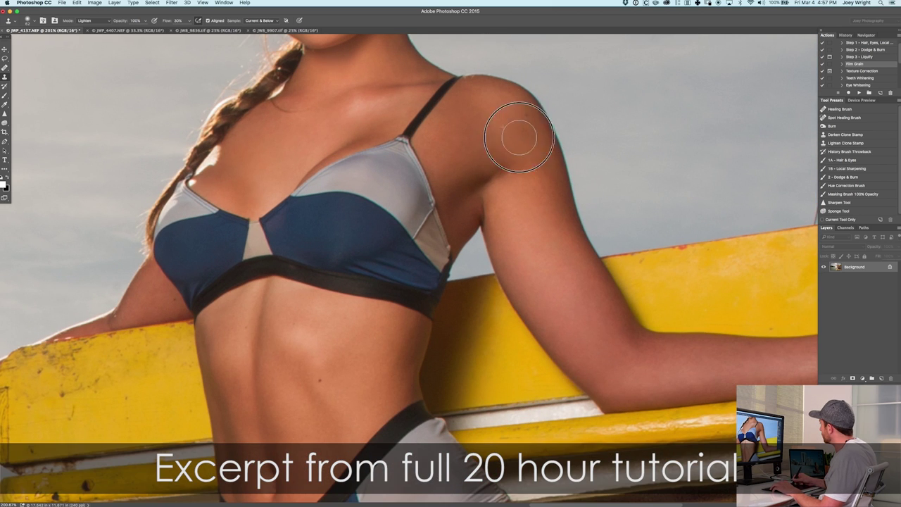
Step: Lighten the dark creases on the wrist and palm of the arm resting along the yellow boat roof
{"action": "key", "text": "super+0"}
{"action": "scroll", "coordinate": [644, 239], "scroll_direction": "up", "scroll_amount": 5}
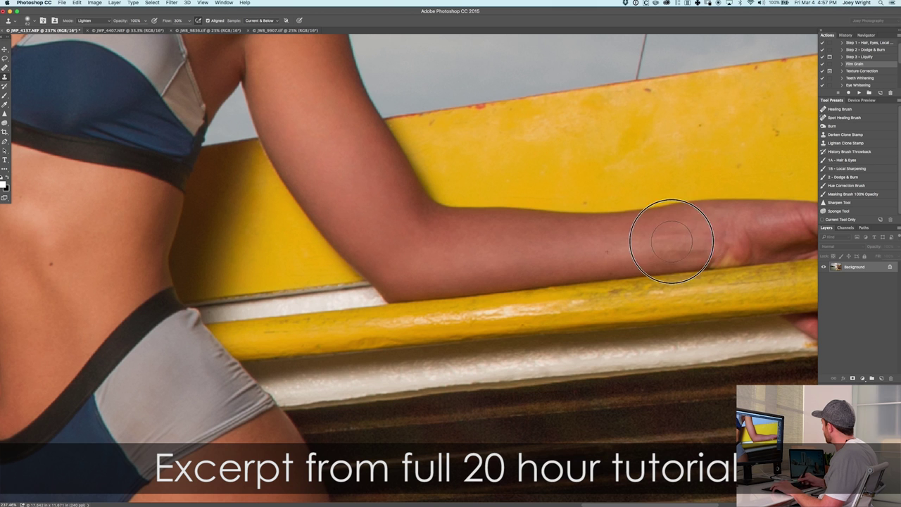
{"action": "left_click", "coordinate": [710, 247], "text": "alt"}
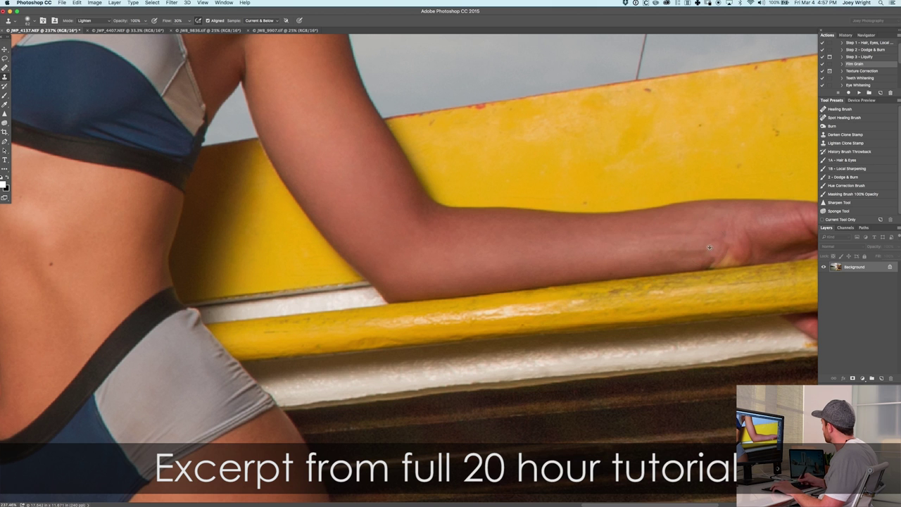
{"action": "mouse_move", "coordinate": [740, 209]}
{"action": "left_mouse_down"}
{"action": "mouse_move", "coordinate": [579, 202]}
{"action": "mouse_move", "coordinate": [549, 215]}
{"action": "mouse_move", "coordinate": [598, 212]}
{"action": "mouse_move", "coordinate": [529, 221]}
{"action": "left_mouse_up"}
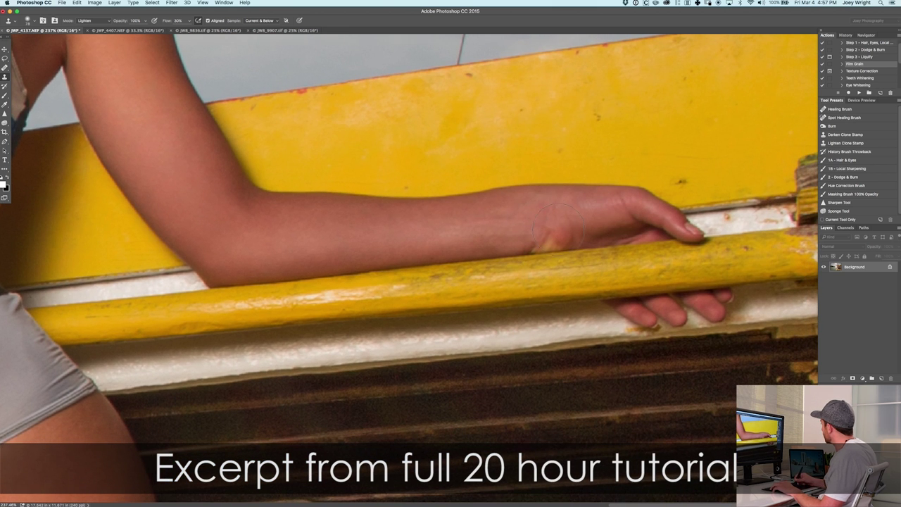
{"action": "left_click", "coordinate": [590, 216], "text": "alt"}
Step: Lighten the shadows on the palm of the hand hanging over the end of the boat roof
{"action": "key", "text": "super+0"}
{"action": "scroll", "coordinate": [361, 296], "scroll_direction": "down", "scroll_amount": 10}
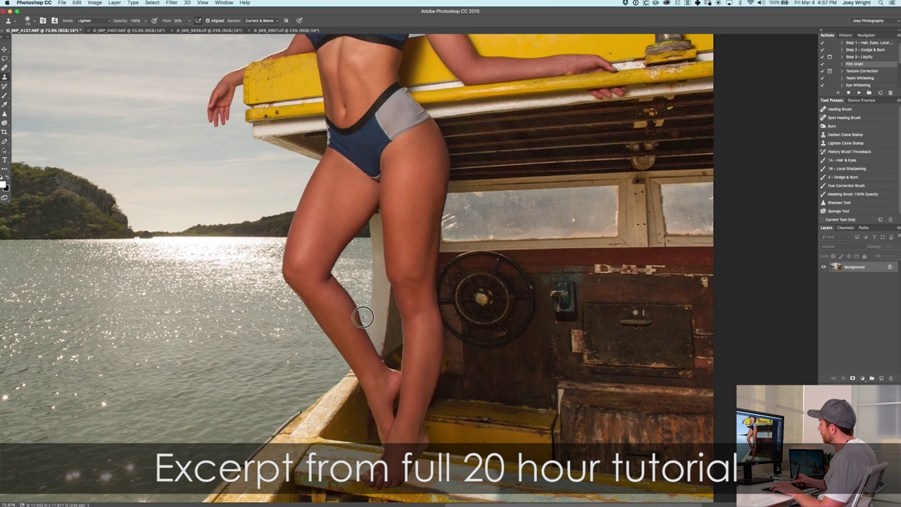
{"action": "scroll", "coordinate": [361, 296], "scroll_direction": "up", "scroll_amount": 10}
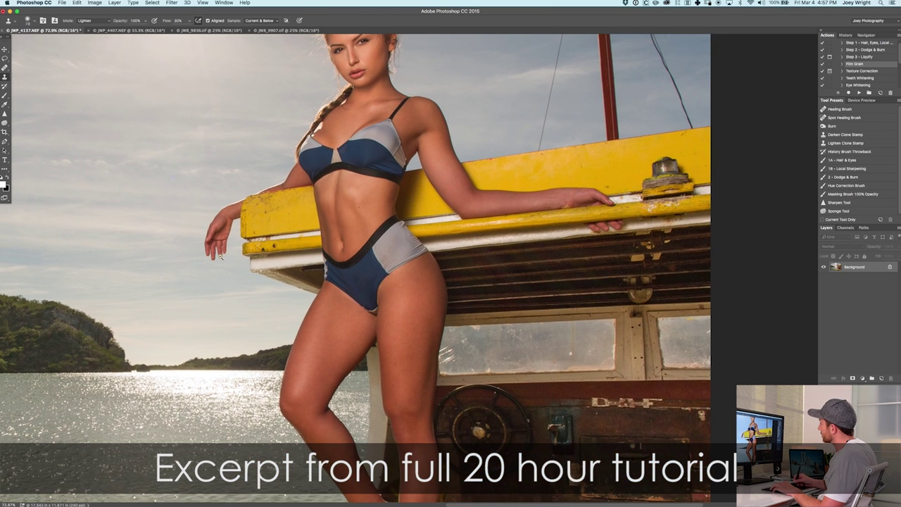
{"action": "left_click_drag", "start_coordinate": [221, 246], "coordinate": [296, 243]}
{"action": "left_click_drag", "start_coordinate": [245, 207], "coordinate": [209, 202]}
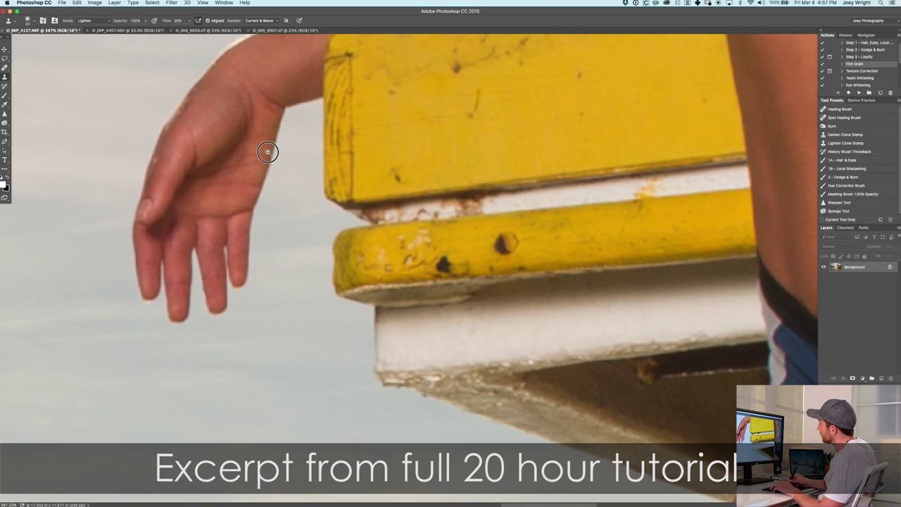
{"action": "scroll", "coordinate": [267, 152], "scroll_direction": "down", "scroll_amount": 5}
{"action": "scroll", "coordinate": [332, 171], "scroll_direction": "down", "scroll_amount": 6}
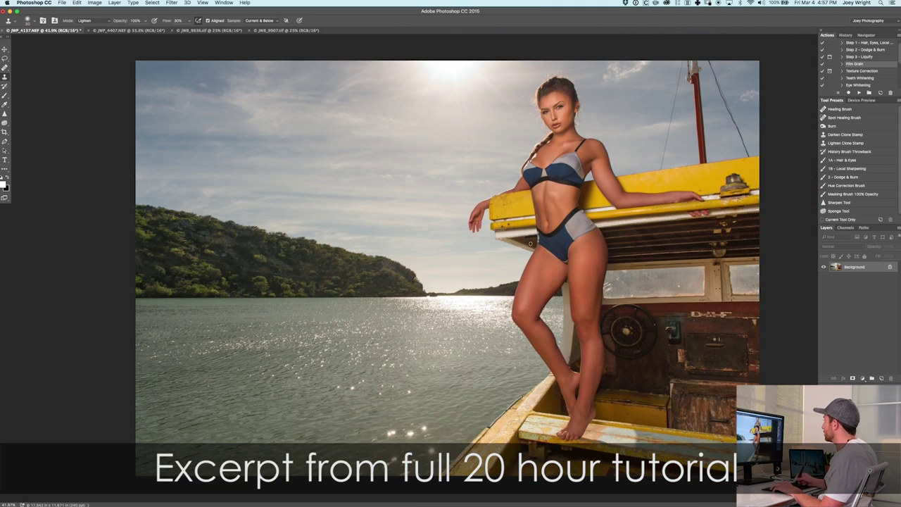
{"action": "scroll", "coordinate": [562, 111], "scroll_direction": "up", "scroll_amount": 5}
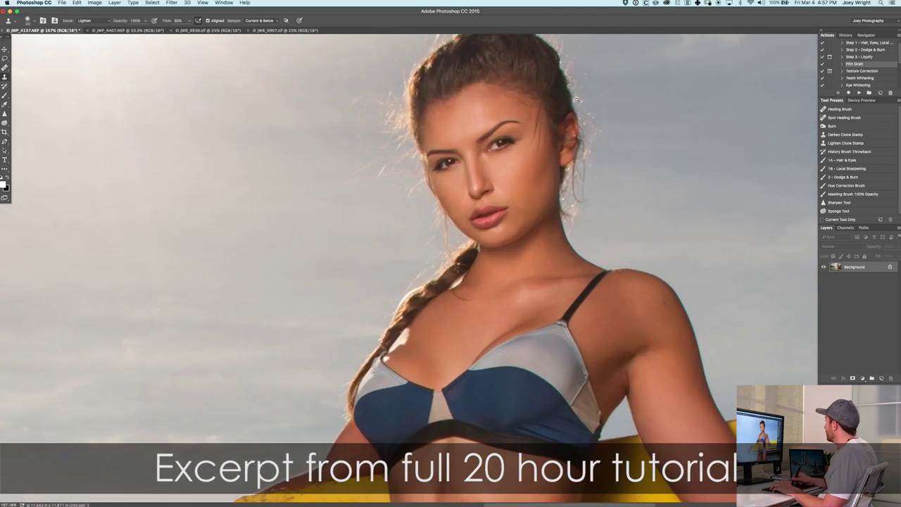
{"action": "scroll", "coordinate": [562, 111], "scroll_direction": "down", "scroll_amount": 5}
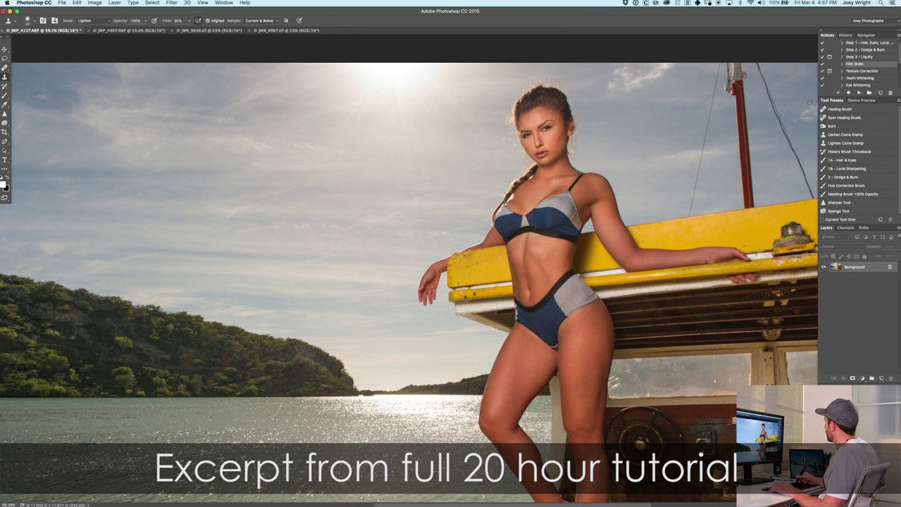
Step: Correct the reddish hue of the arm along the yellow boat roof with the Hue Correction Brush, using skin color sampled from the stomach
{"action": "left_click", "coordinate": [847, 187]}
{"action": "left_click_drag", "start_coordinate": [615, 306], "coordinate": [532, 272]}
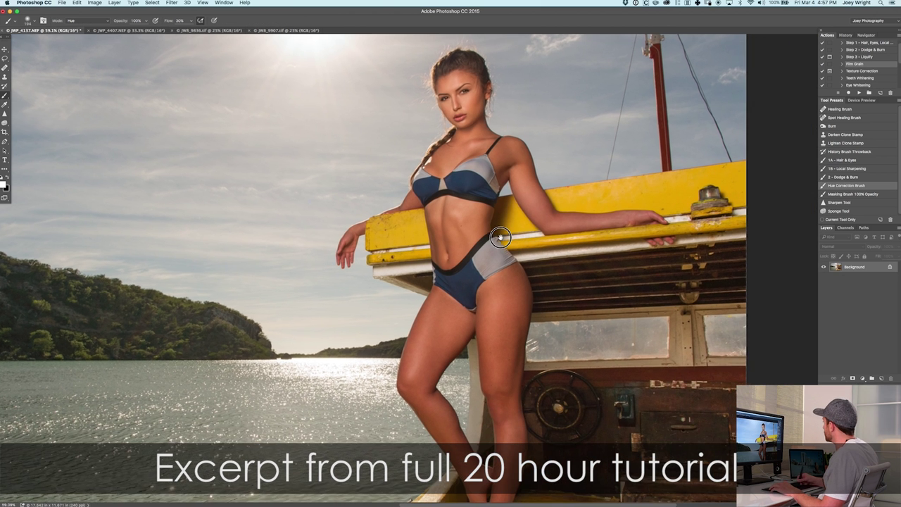
{"action": "scroll", "coordinate": [518, 299], "scroll_direction": "up", "scroll_amount": 3}
{"action": "left_click_drag", "start_coordinate": [485, 295], "coordinate": [421, 317]}
{"action": "scroll", "coordinate": [499, 188], "scroll_direction": "up", "scroll_amount": 5}
{"action": "left_click_drag", "start_coordinate": [500, 210], "coordinate": [432, 303]}
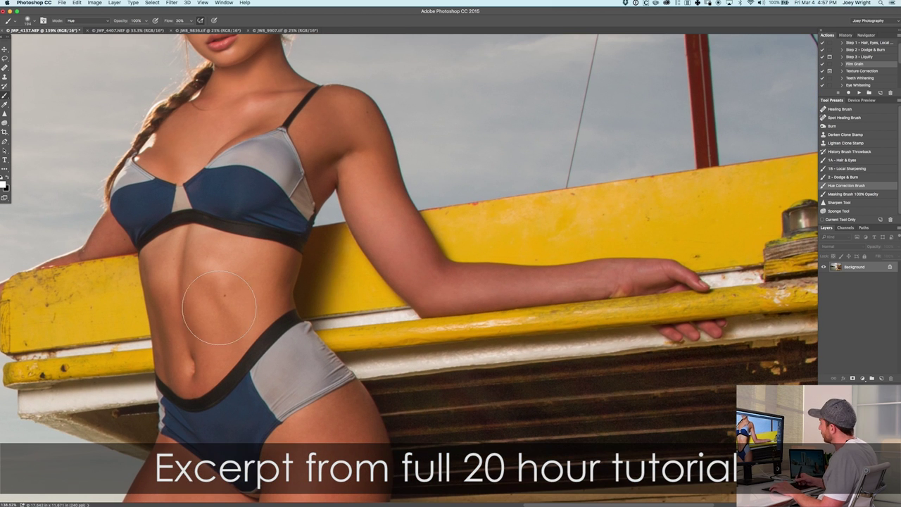
{"action": "left_click", "coordinate": [211, 283], "text": "alt"}
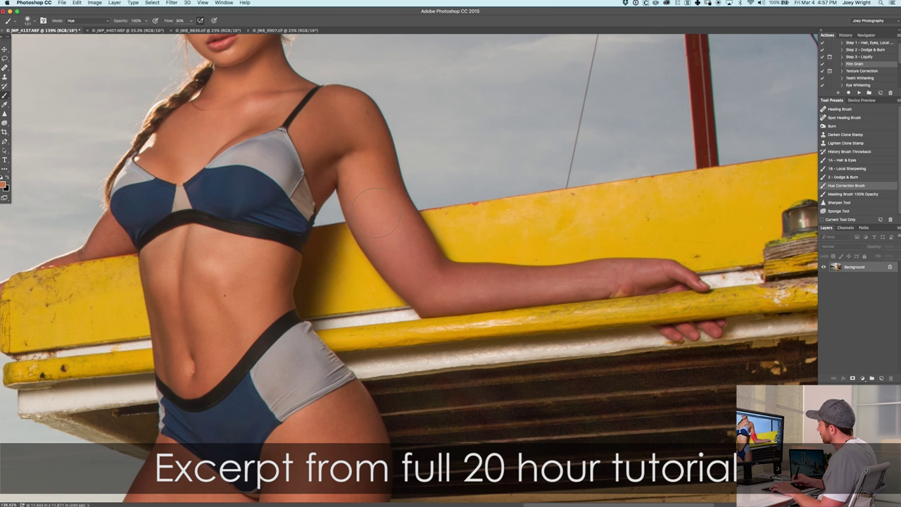
{"action": "key", "text": "bracketright"}
{"action": "scroll", "coordinate": [575, 264], "scroll_direction": "down", "scroll_amount": 3}
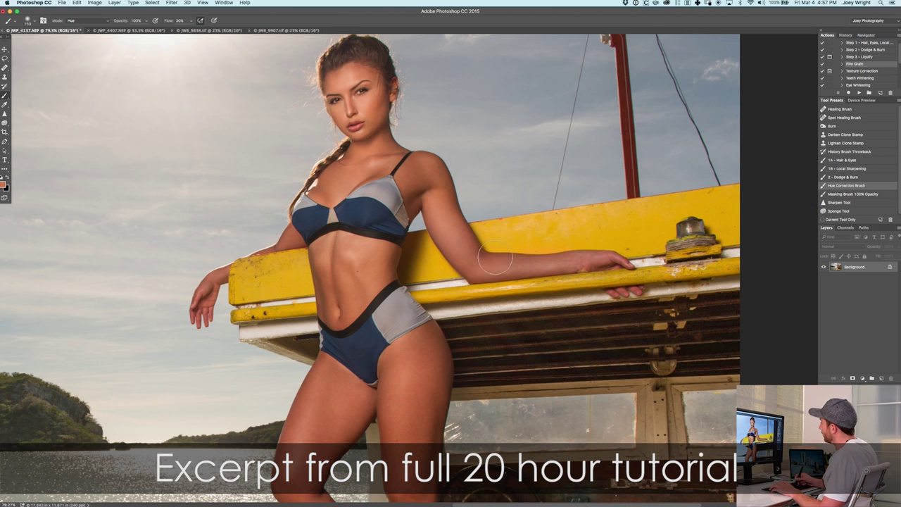
{"action": "scroll", "coordinate": [496, 261], "scroll_direction": "up", "scroll_amount": 2}
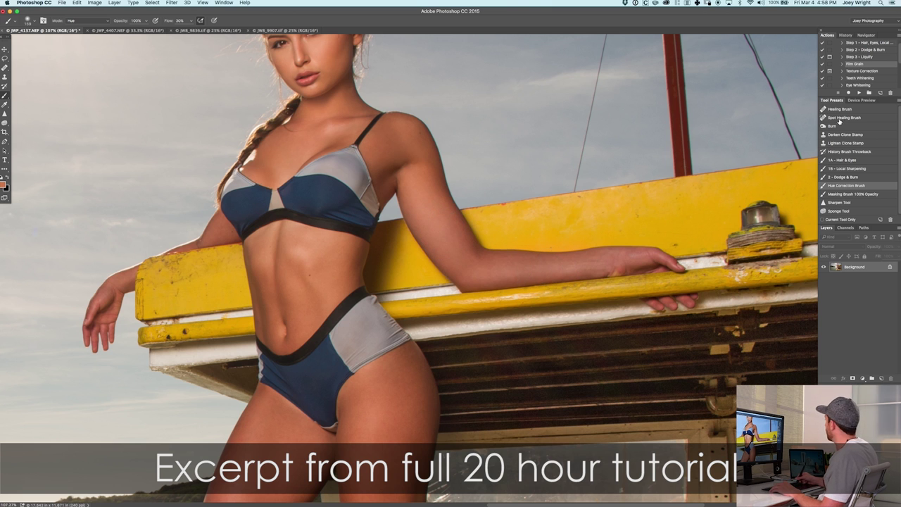
Step: Boost the skin color on the arm along the boat roof with the Sponge Tool in Saturate mode
{"action": "left_click", "coordinate": [844, 213]}
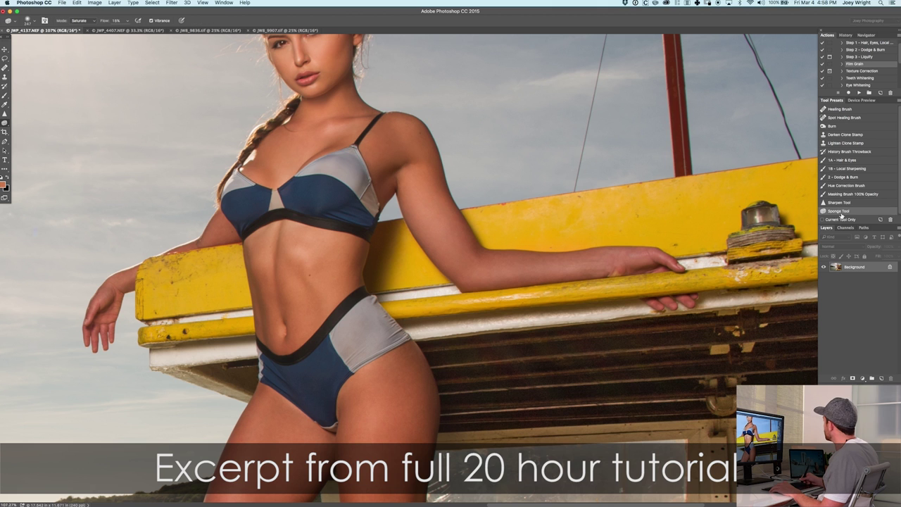
{"action": "left_click_drag", "start_coordinate": [455, 198], "coordinate": [424, 180]}
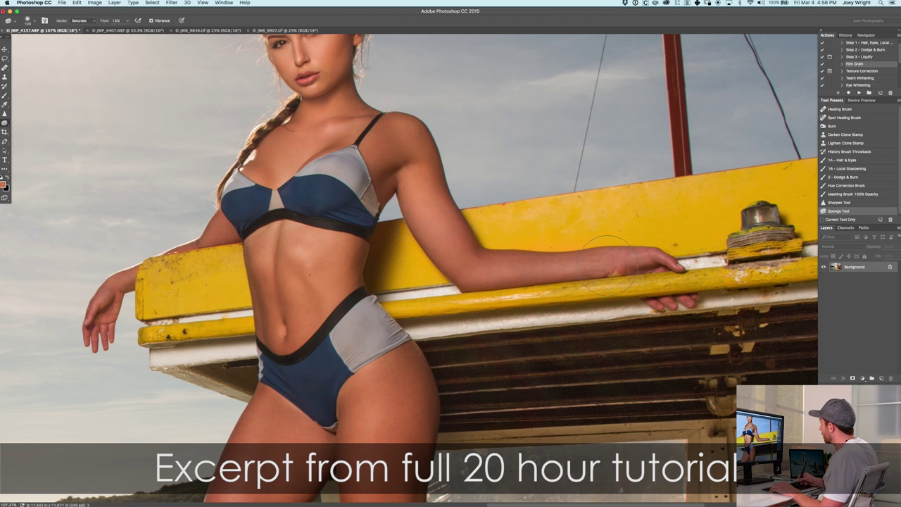
{"action": "scroll", "coordinate": [533, 252], "scroll_direction": "down", "scroll_amount": 3}
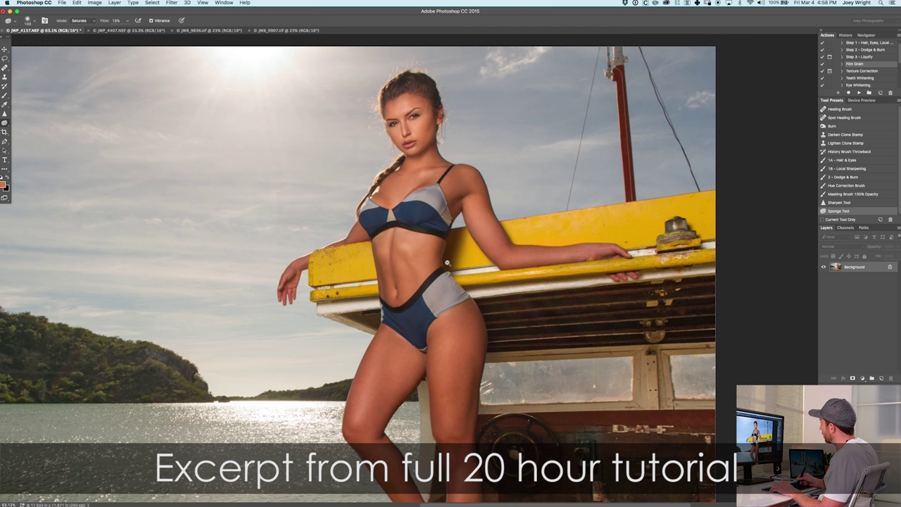
{"action": "scroll", "coordinate": [440, 263], "scroll_direction": "up", "scroll_amount": 3}
{"action": "scroll", "coordinate": [408, 225], "scroll_direction": "up", "scroll_amount": 3}
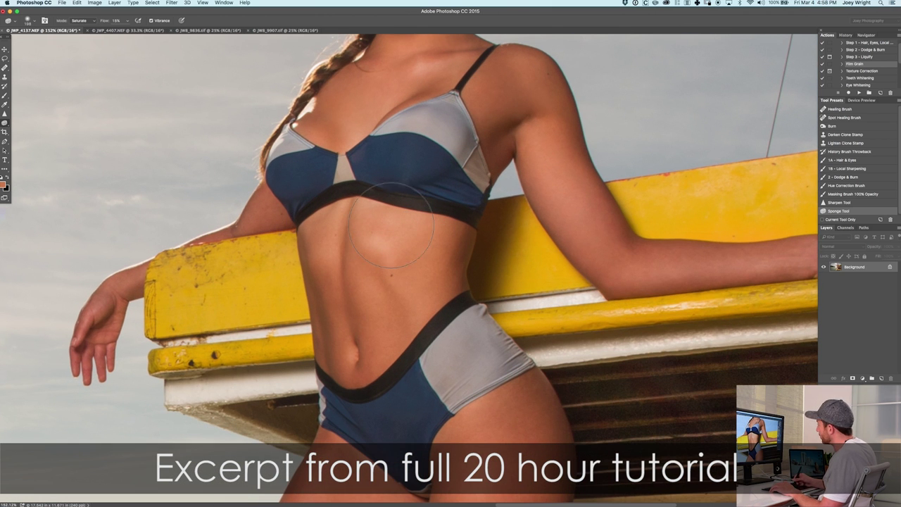
{"action": "scroll", "coordinate": [315, 169], "scroll_direction": "up", "scroll_amount": 5}
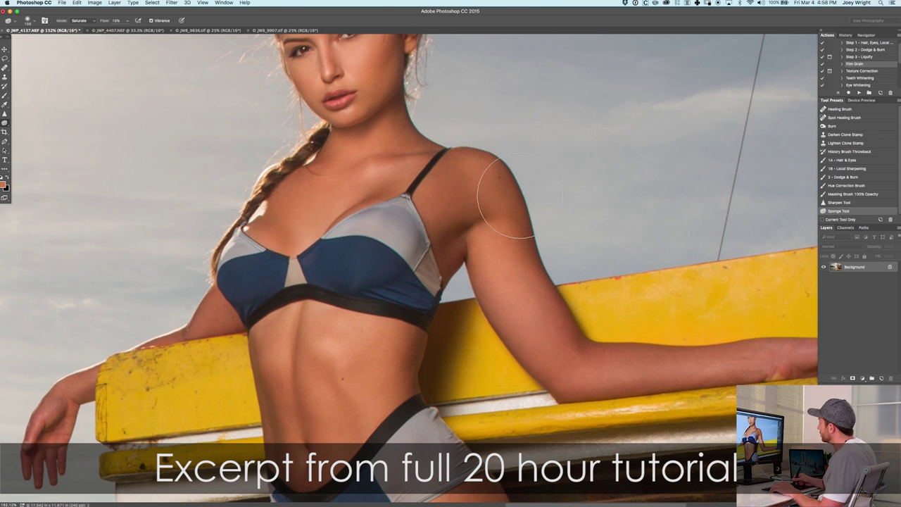
Step: Saturate the pale facial skin under both eyes and around the bridge of the nose with the Sponge Tool
{"action": "scroll", "coordinate": [495, 201], "scroll_direction": "up", "scroll_amount": 5}
{"action": "mouse_move", "coordinate": [360, 186]}
{"action": "left_mouse_down"}
{"action": "mouse_move", "coordinate": [311, 184]}
{"action": "mouse_move", "coordinate": [369, 178]}
{"action": "left_mouse_up"}
{"action": "mouse_move", "coordinate": [309, 204]}
{"action": "left_mouse_down"}
{"action": "mouse_move", "coordinate": [273, 207]}
{"action": "mouse_move", "coordinate": [285, 206]}
{"action": "left_mouse_up"}
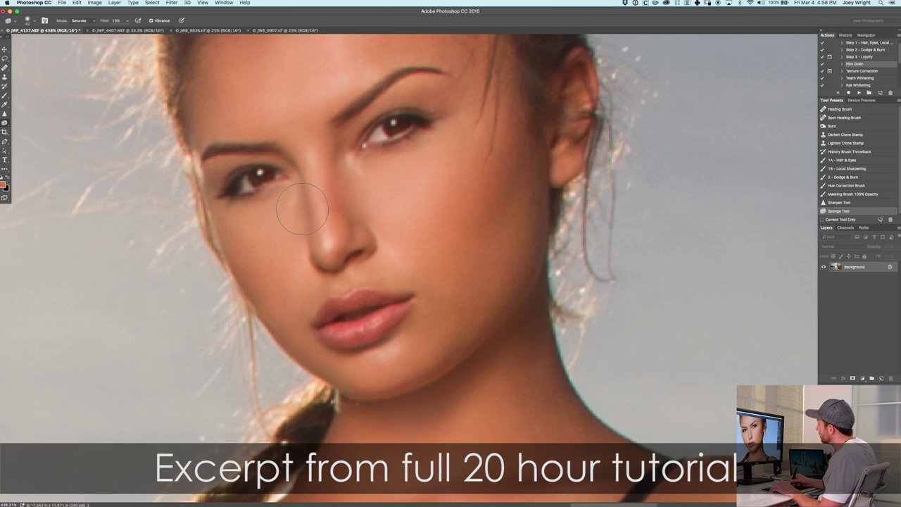
{"action": "left_click_drag", "start_coordinate": [379, 198], "coordinate": [393, 198]}
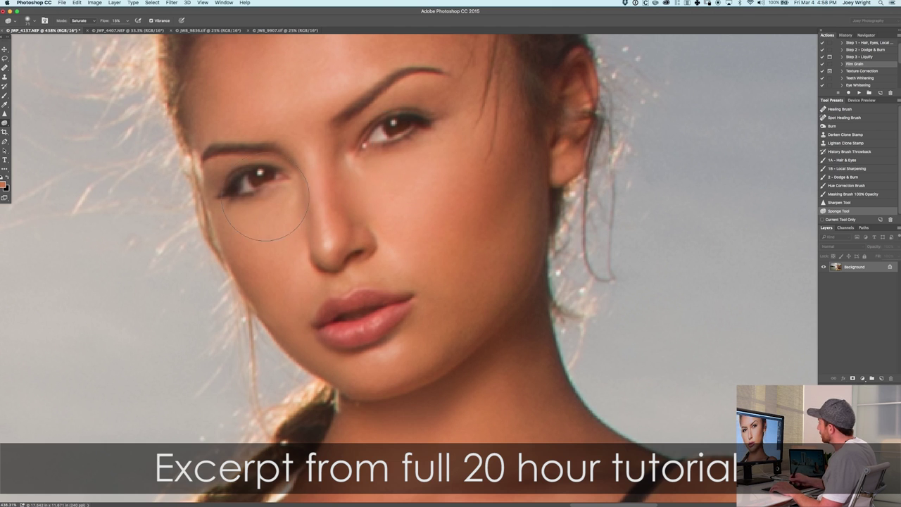
{"action": "left_click_drag", "start_coordinate": [320, 177], "coordinate": [271, 178]}
{"action": "left_click_drag", "start_coordinate": [402, 339], "coordinate": [388, 178]}
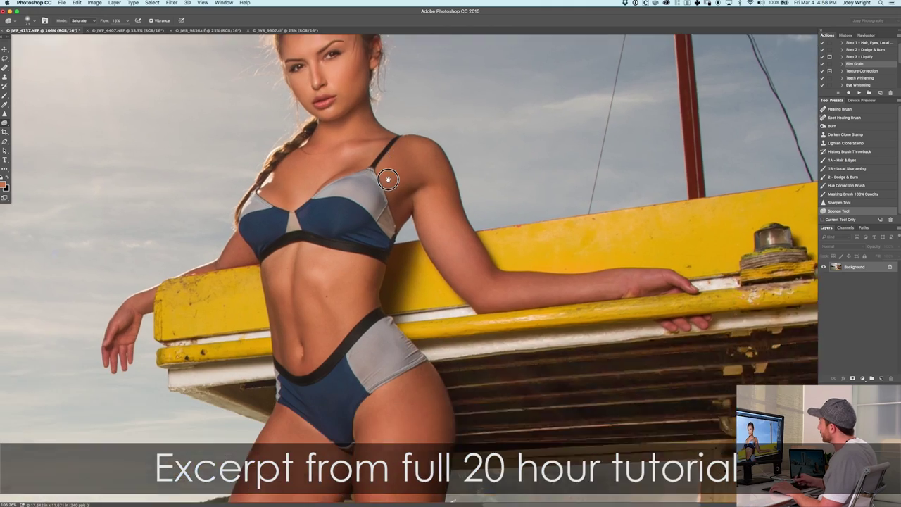
Step: Run the Step 1 - Hair, Eyes, Local Sharpening action on the photo to add its retouching layers
{"action": "scroll", "coordinate": [413, 354], "scroll_direction": "down", "scroll_amount": 10}
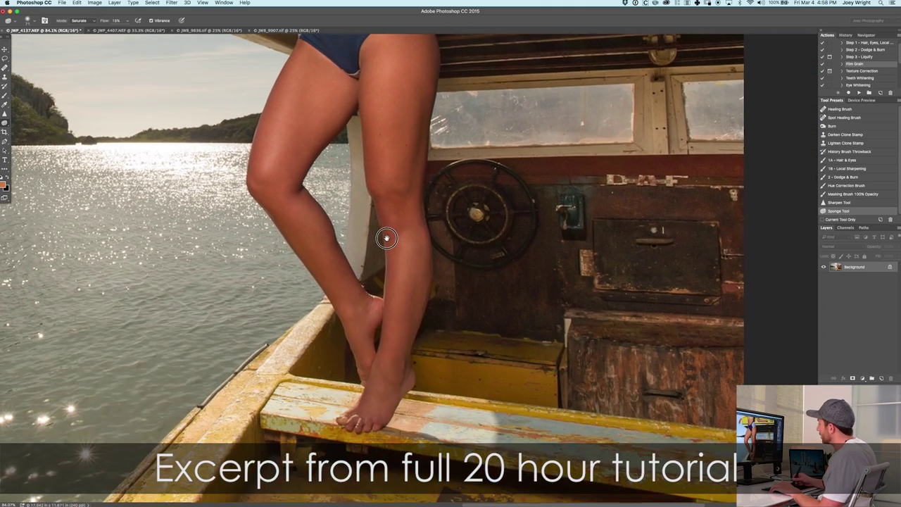
{"action": "scroll", "coordinate": [385, 337], "scroll_direction": "down", "scroll_amount": 10}
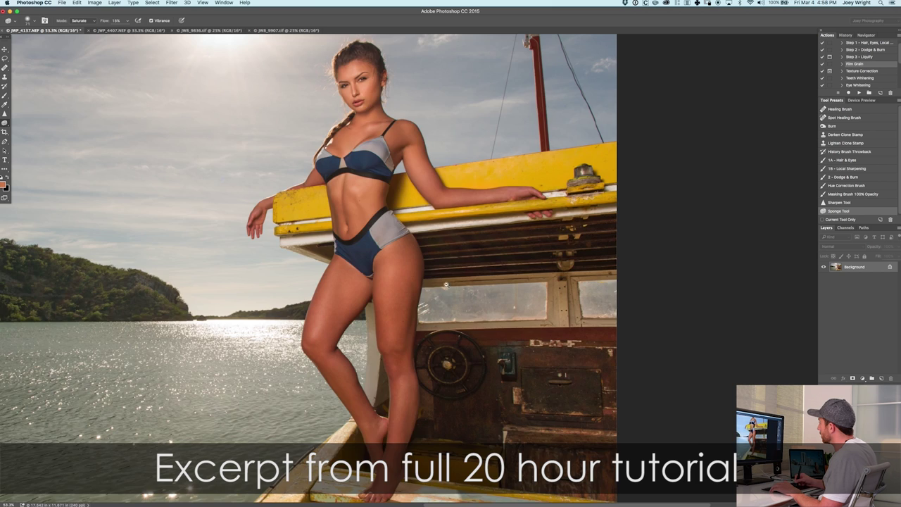
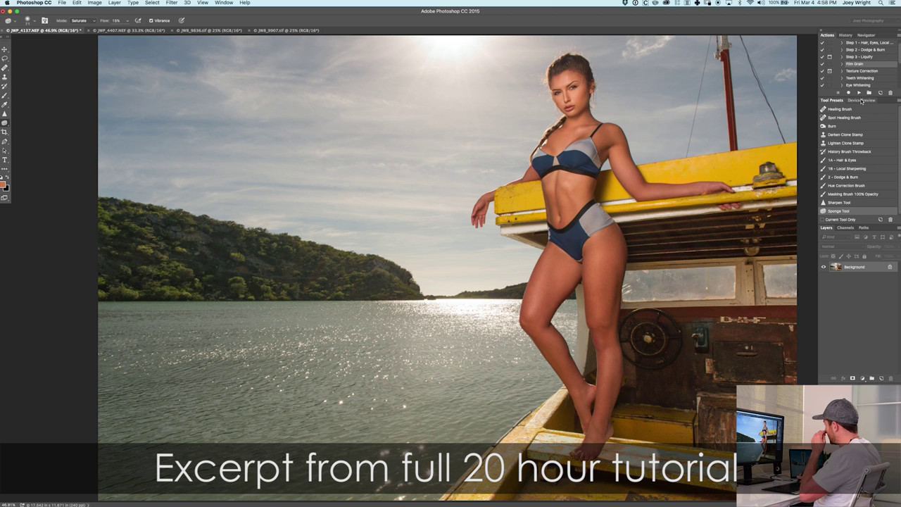
{"action": "left_click", "coordinate": [862, 44]}
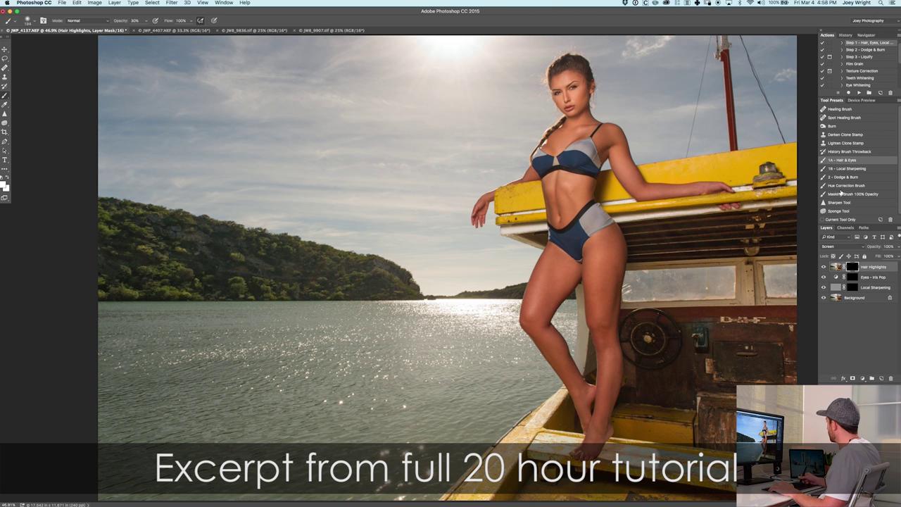
Step: Paint the Hair Highlights mask over the model's hair at 30% opacity, and compare the result with the layer hidden and shown
{"action": "left_click", "coordinate": [577, 59], "text": "super"}
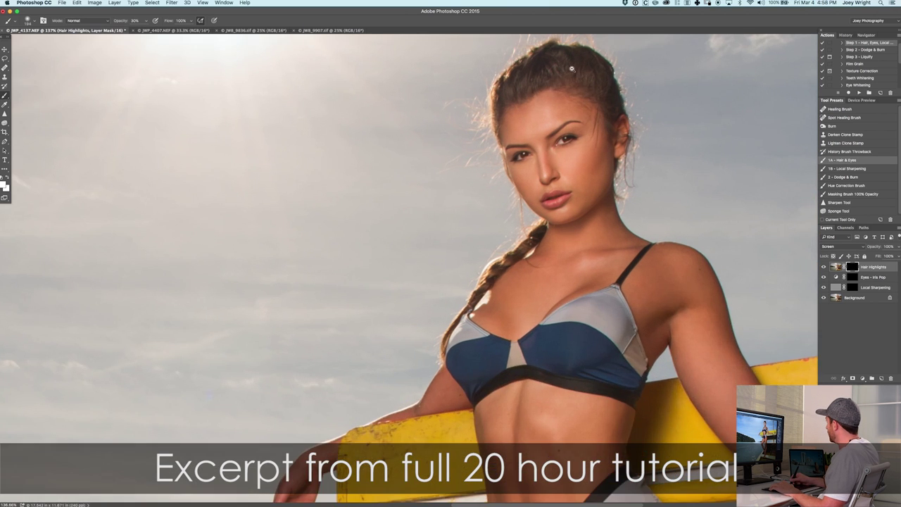
{"action": "mouse_move", "coordinate": [560, 68]}
{"action": "left_mouse_down"}
{"action": "mouse_move", "coordinate": [509, 69]}
{"action": "mouse_move", "coordinate": [509, 88]}
{"action": "left_mouse_up"}
{"action": "scroll", "coordinate": [570, 75], "scroll_direction": "down", "scroll_amount": 3}
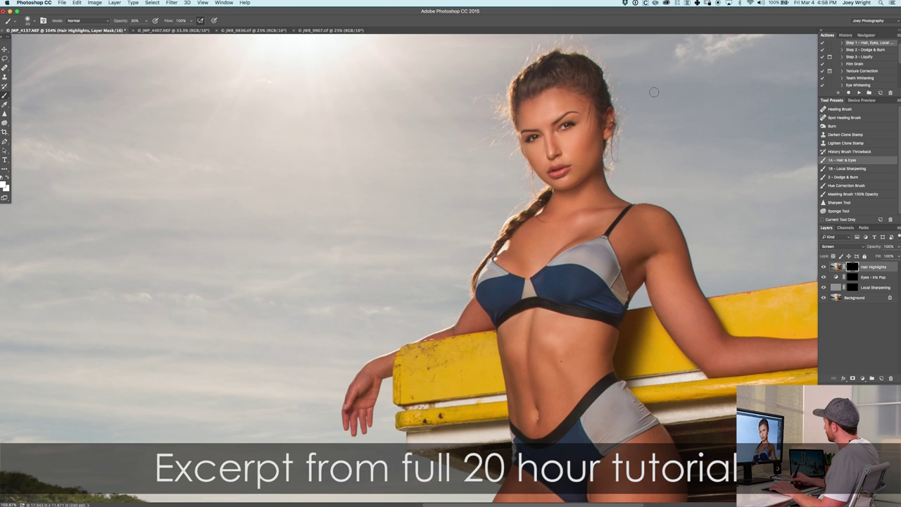
{"action": "left_click", "coordinate": [823, 268]}
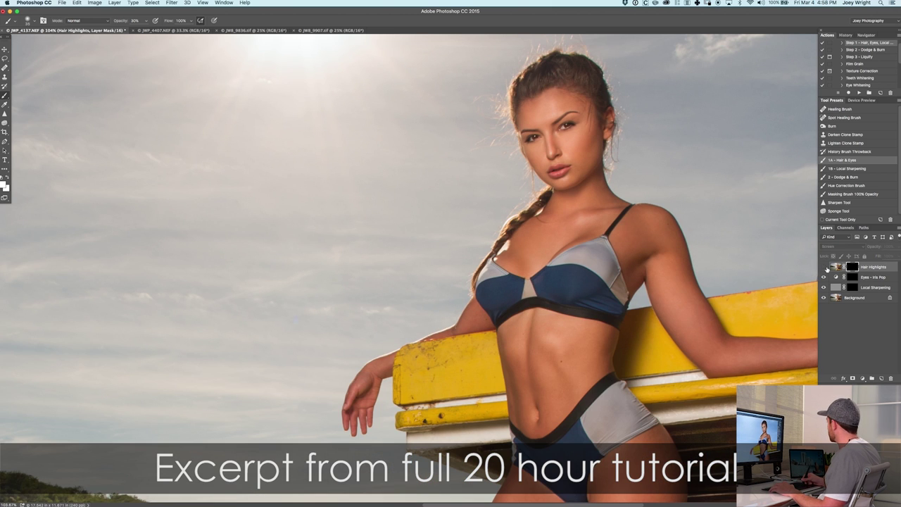
{"action": "left_click", "coordinate": [824, 268]}
Step: Paint the irises of both eyes into the Eyes - Iris Pop mask, and compare with the layer hidden and shown
{"action": "left_click", "coordinate": [851, 280]}
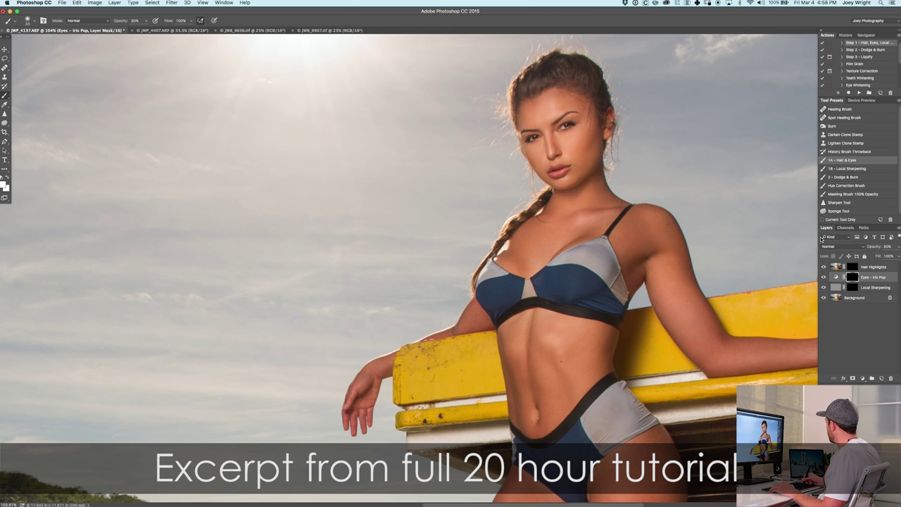
{"action": "scroll", "coordinate": [537, 128], "scroll_direction": "up", "scroll_amount": 10}
{"action": "mouse_move", "coordinate": [516, 159]}
{"action": "left_mouse_down"}
{"action": "mouse_move", "coordinate": [403, 157]}
{"action": "mouse_move", "coordinate": [410, 155]}
{"action": "left_mouse_up"}
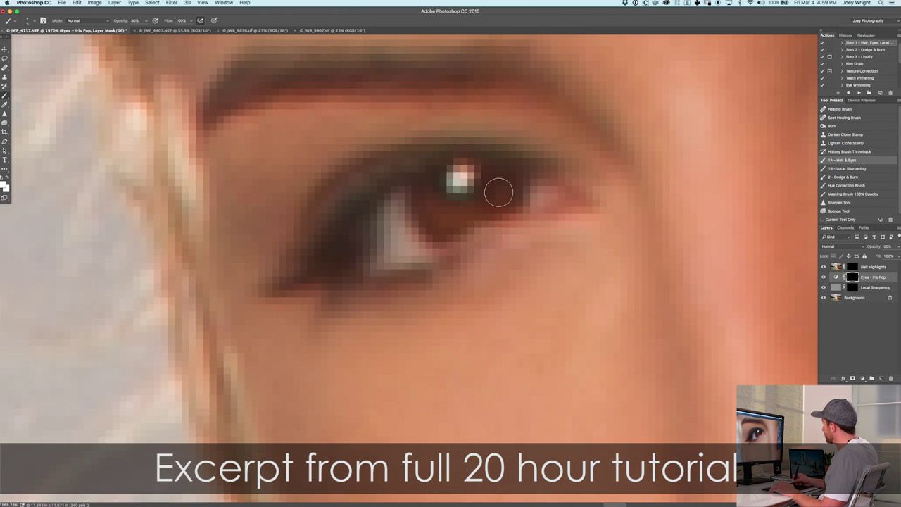
{"action": "mouse_move", "coordinate": [436, 268]}
{"action": "left_mouse_down"}
{"action": "mouse_move", "coordinate": [542, 148]}
{"action": "mouse_move", "coordinate": [509, 126]}
{"action": "mouse_move", "coordinate": [480, 166]}
{"action": "left_mouse_up"}
{"action": "left_click_drag", "start_coordinate": [526, 131], "coordinate": [373, 140]}
{"action": "left_click_drag", "start_coordinate": [561, 129], "coordinate": [619, 144]}
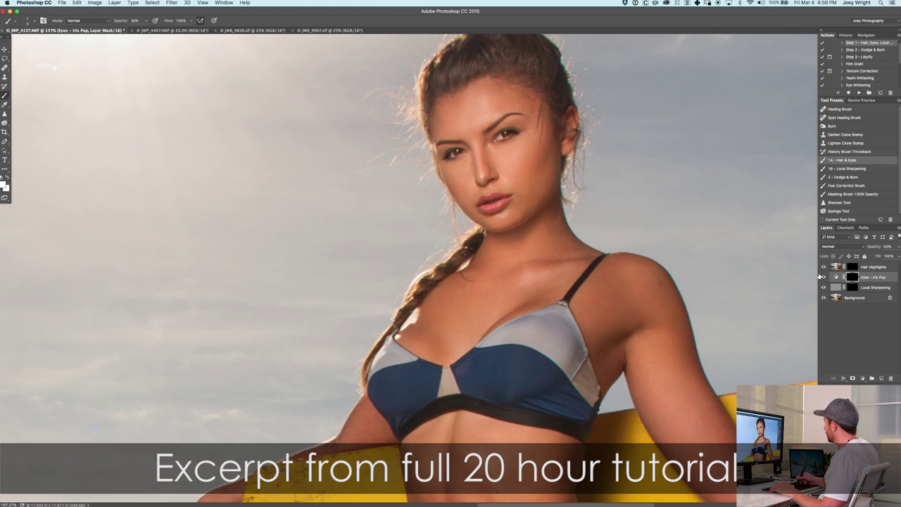
{"action": "left_click", "coordinate": [825, 277]}
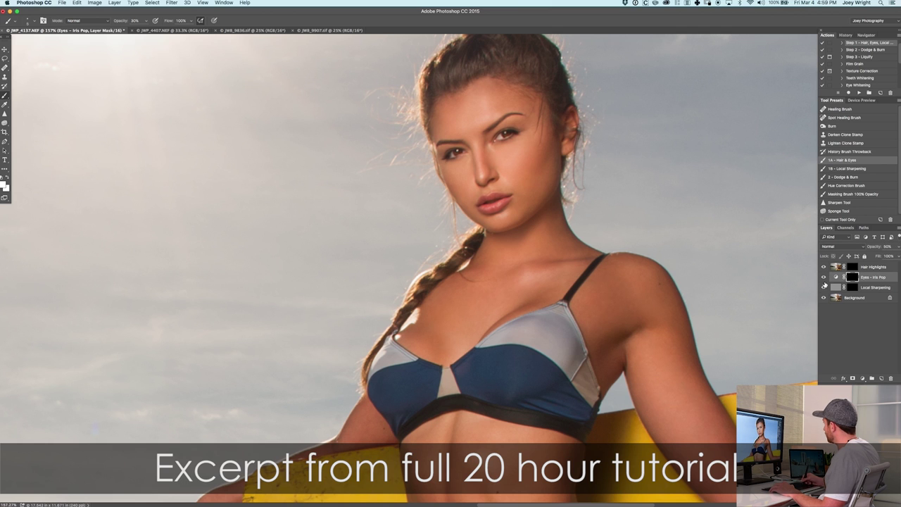
Step: Paint the Local Sharpening mask over the model's hair, facial features, braid and bikini with the 1B - Local Sharpening brush preset
{"action": "left_click", "coordinate": [853, 288]}
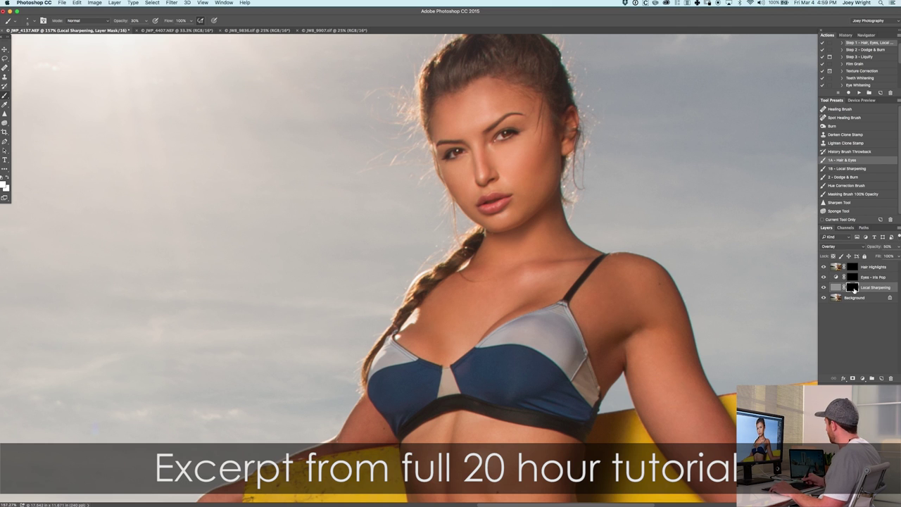
{"action": "left_click", "coordinate": [848, 169]}
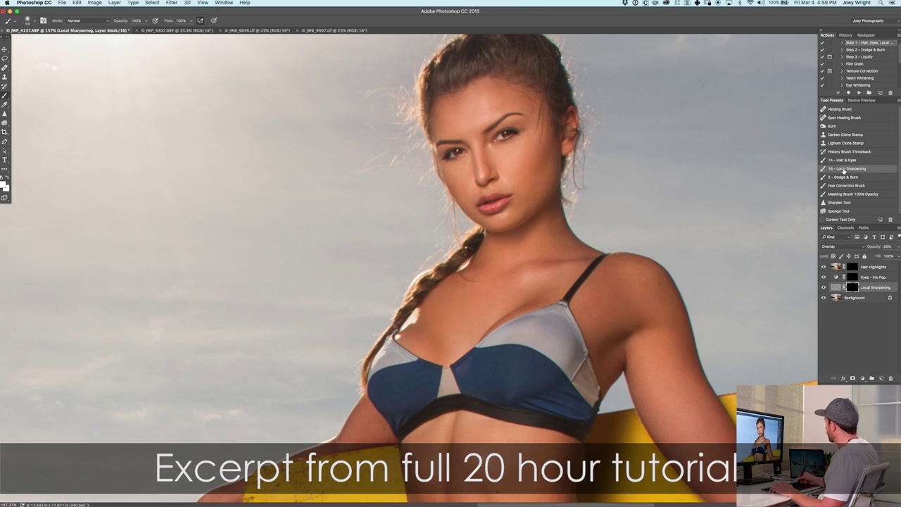
{"action": "key", "text": "bracketright"}
{"action": "key", "text": "bracketright"}
{"action": "key", "text": "bracketright"}
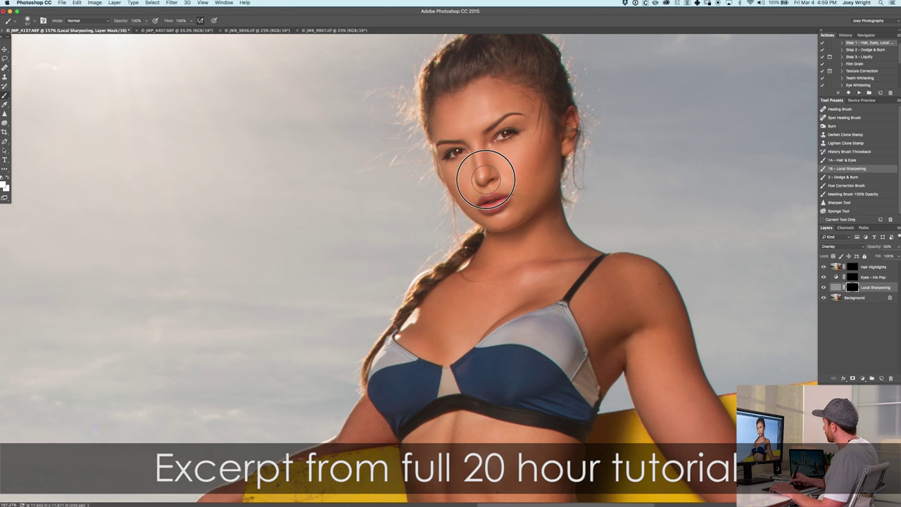
{"action": "key", "text": "super+0"}
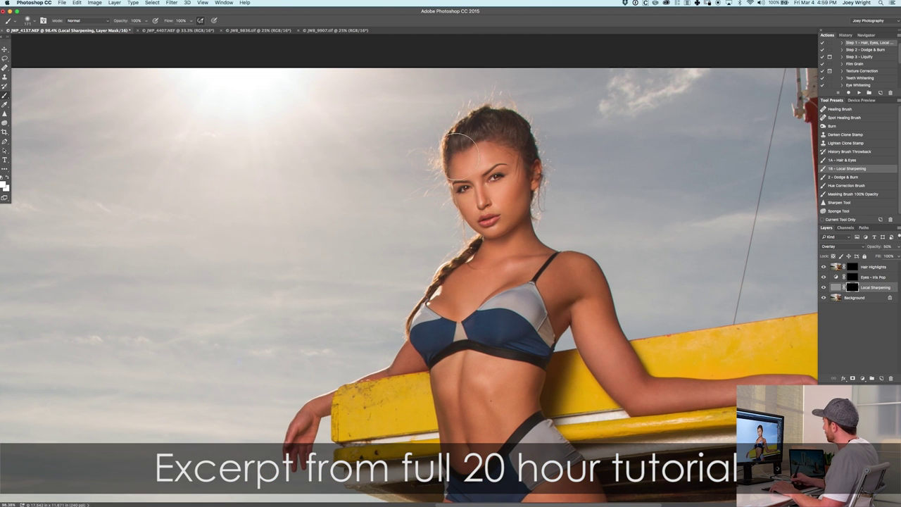
{"action": "scroll", "coordinate": [563, 202], "scroll_direction": "down", "scroll_amount": 3}
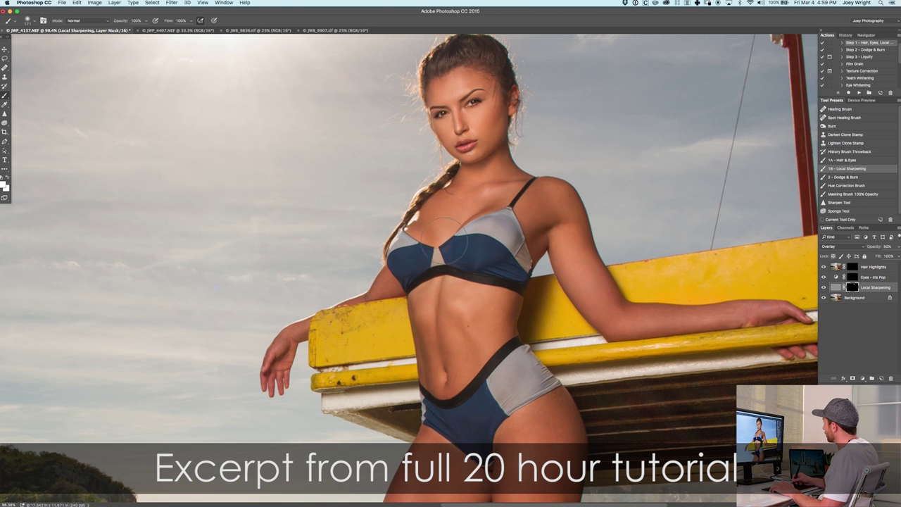
{"action": "scroll", "coordinate": [479, 246], "scroll_direction": "down", "scroll_amount": 3}
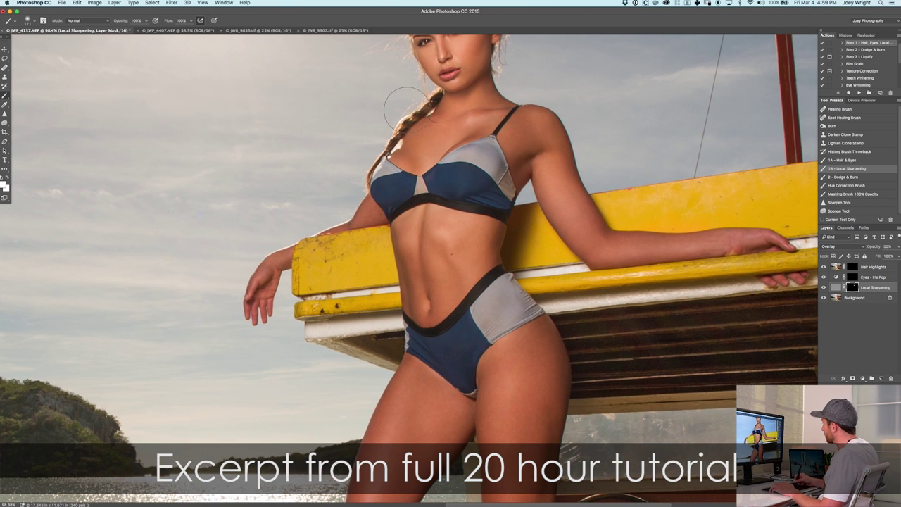
{"action": "scroll", "coordinate": [428, 184], "scroll_direction": "down", "scroll_amount": 3}
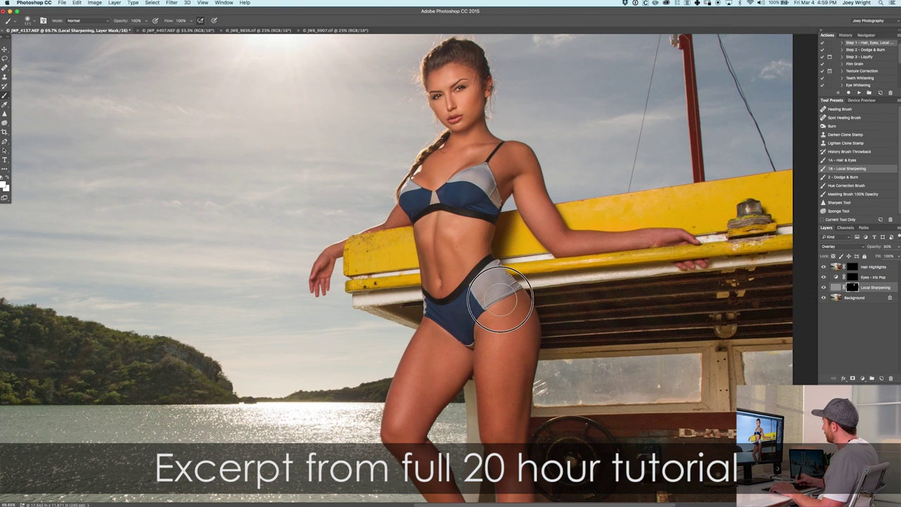
{"action": "scroll", "coordinate": [660, 236], "scroll_direction": "down", "scroll_amount": 5}
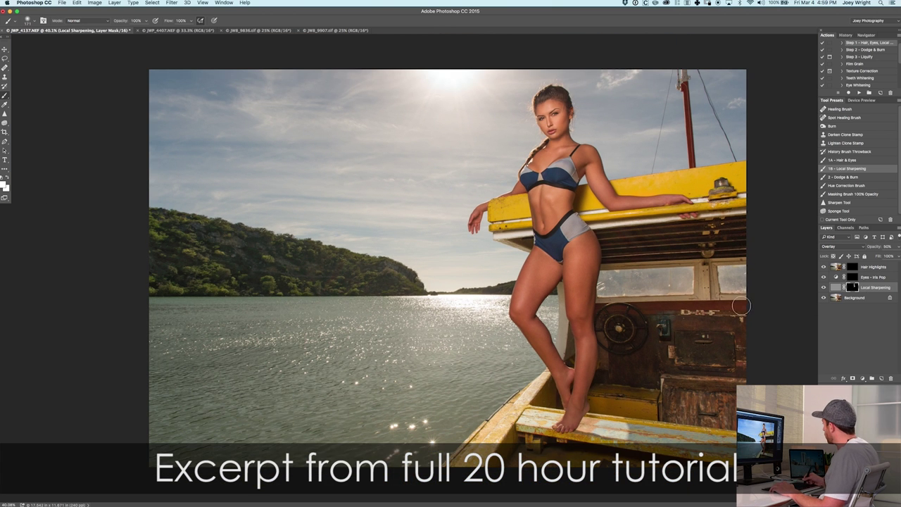
Step: Extend the Local Sharpening mask over the boat, water, hillside and sky with a larger brush, and inspect the mask on its own
{"action": "left_click_drag", "start_coordinate": [656, 304], "coordinate": [677, 303]}
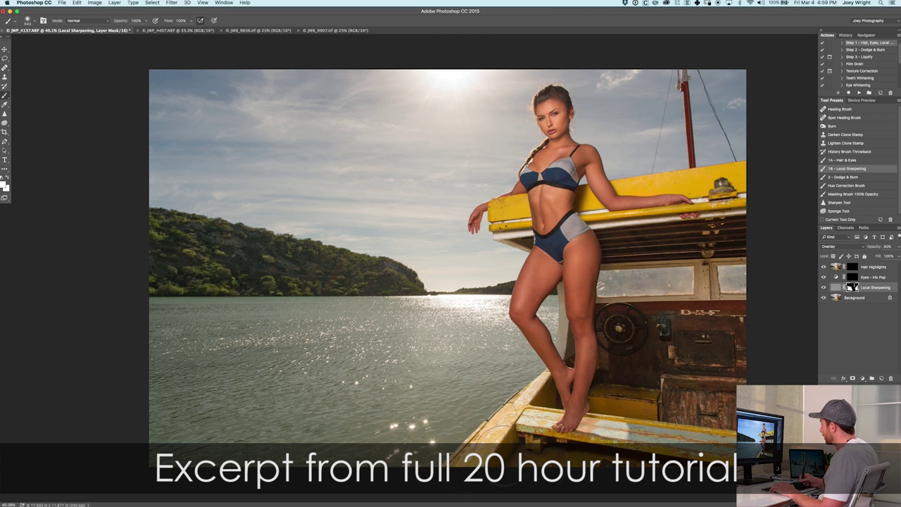
{"action": "scroll", "coordinate": [544, 248], "scroll_direction": "down", "scroll_amount": 1}
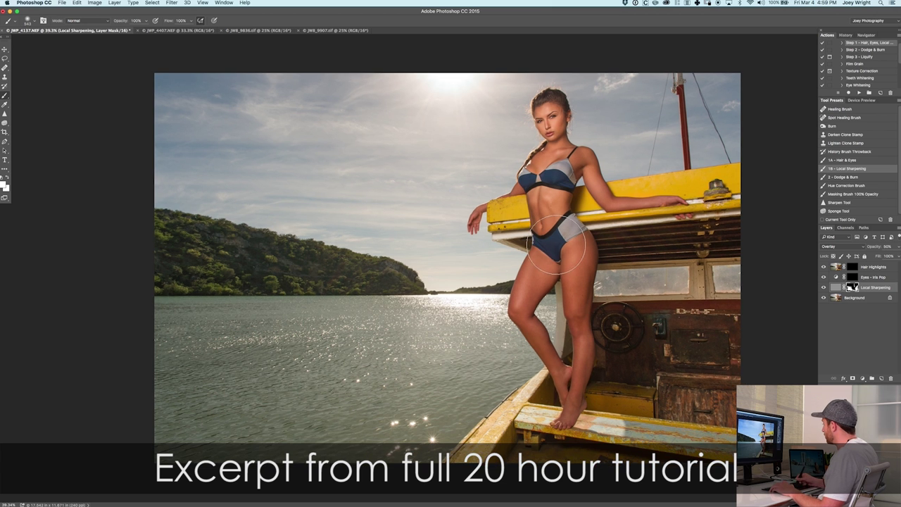
{"action": "mouse_move", "coordinate": [362, 129]}
{"action": "left_mouse_down"}
{"action": "mouse_move", "coordinate": [200, 152]}
{"action": "mouse_move", "coordinate": [328, 126]}
{"action": "left_mouse_up"}
{"action": "scroll", "coordinate": [558, 191], "scroll_direction": "down", "scroll_amount": 3}
{"action": "key", "text": "bracketright"}
{"action": "key", "text": "bracketright"}
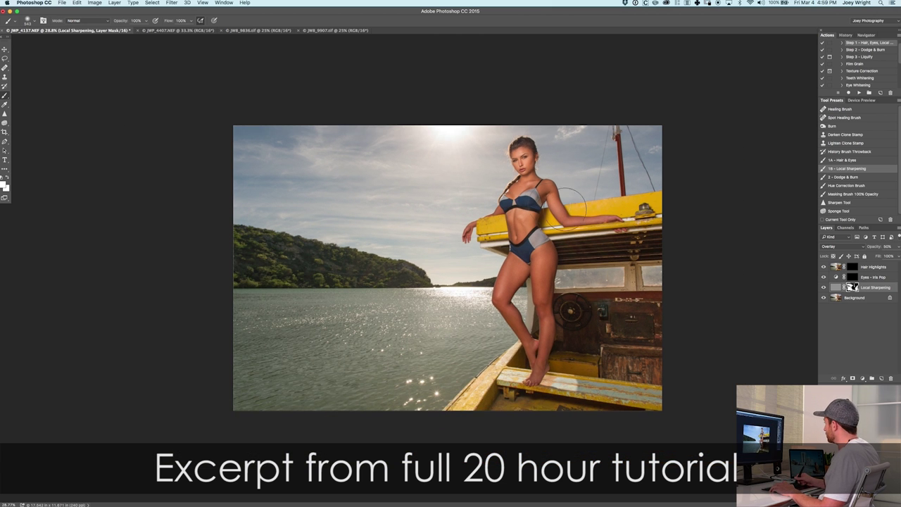
{"action": "left_click", "coordinate": [852, 287], "text": "alt"}
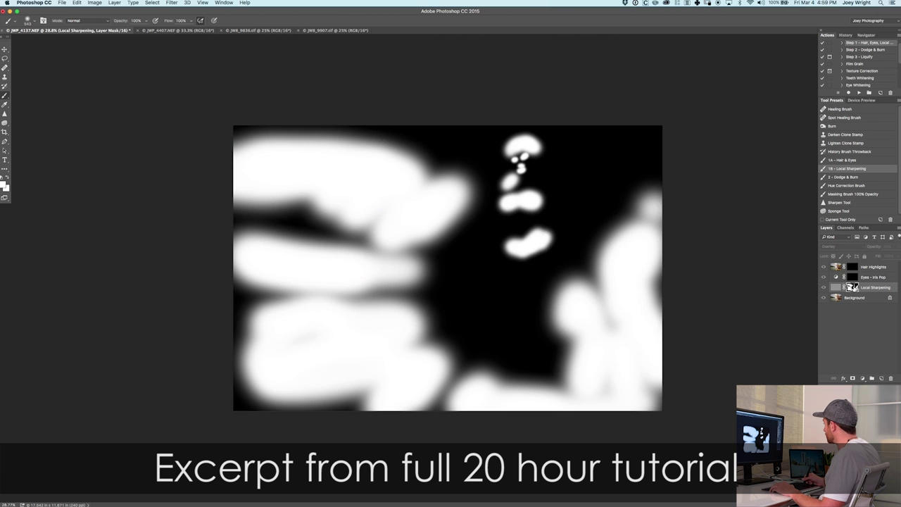
{"action": "left_click", "coordinate": [852, 287], "text": "alt"}
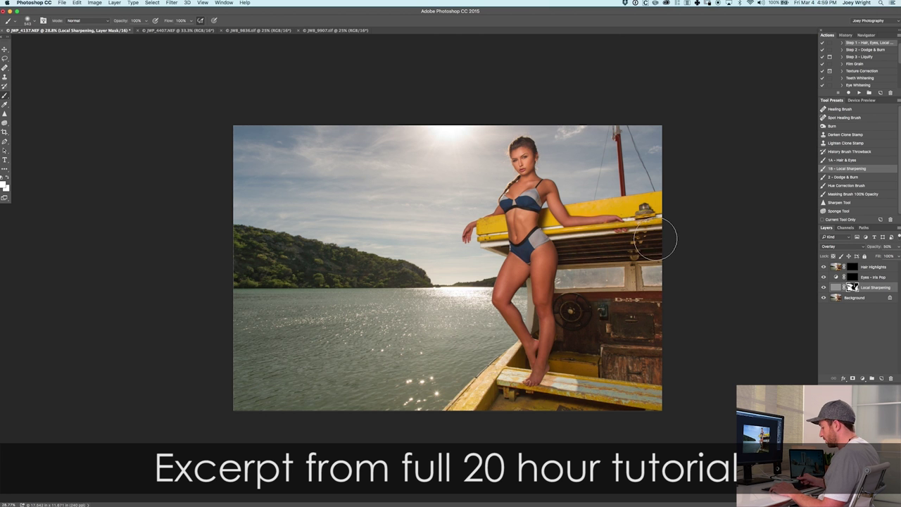
Step: Merge all layers into the background and run the Step 2 - Dodge & Burn action
{"action": "key", "text": "shift+super+e"}
{"action": "left_click", "coordinate": [871, 50]}
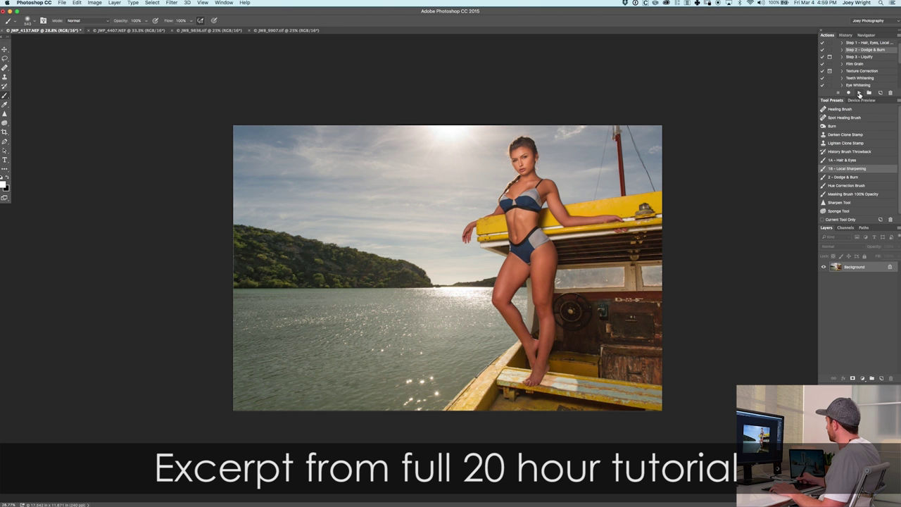
{"action": "left_click", "coordinate": [859, 93]}
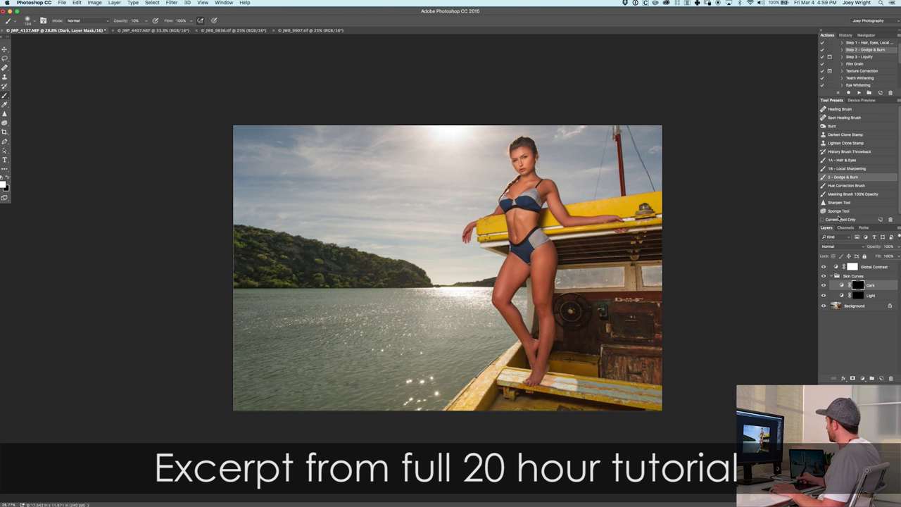
Step: Burn the contours of the forehead, temple, cheeks and nose by painting the Dark curve mask with a 10% opacity brush
{"action": "mouse_move", "coordinate": [528, 161]}
{"action": "left_mouse_down"}
{"action": "mouse_move", "coordinate": [577, 161]}
{"action": "mouse_move", "coordinate": [505, 157]}
{"action": "left_mouse_up"}
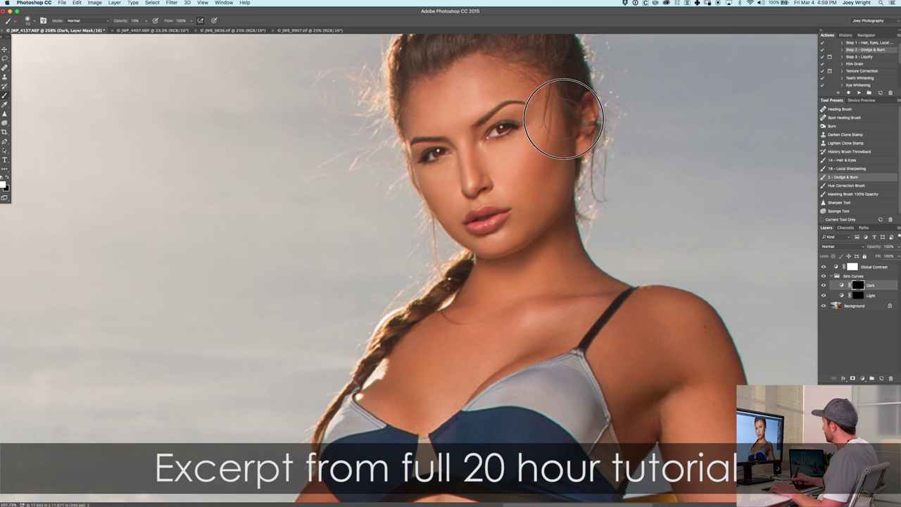
{"action": "mouse_move", "coordinate": [558, 128]}
{"action": "left_mouse_down"}
{"action": "mouse_move", "coordinate": [559, 149]}
{"action": "mouse_move", "coordinate": [521, 91]}
{"action": "left_mouse_up"}
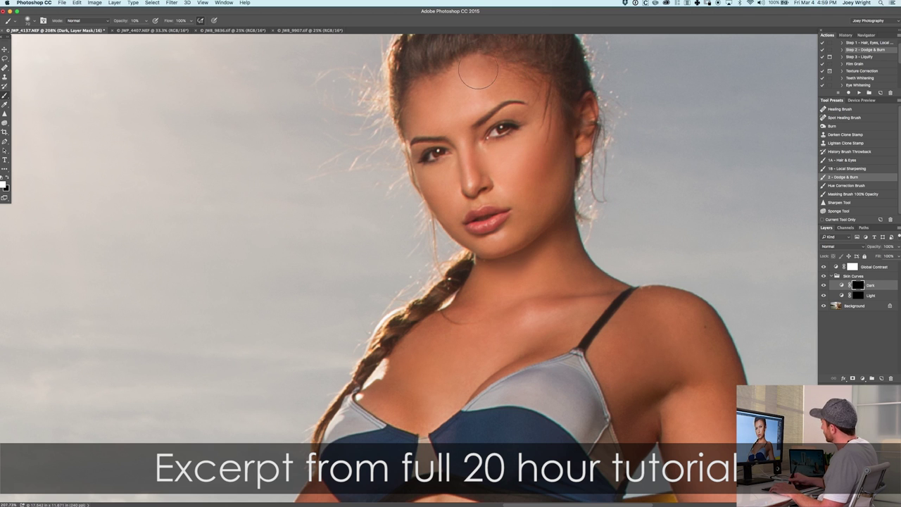
{"action": "left_click_drag", "start_coordinate": [438, 202], "coordinate": [434, 202]}
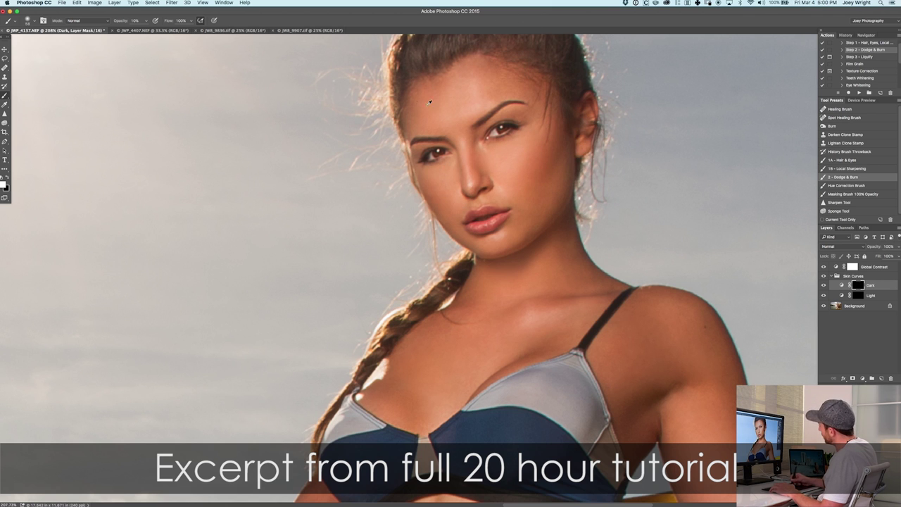
{"action": "left_click_drag", "start_coordinate": [504, 154], "coordinate": [492, 155]}
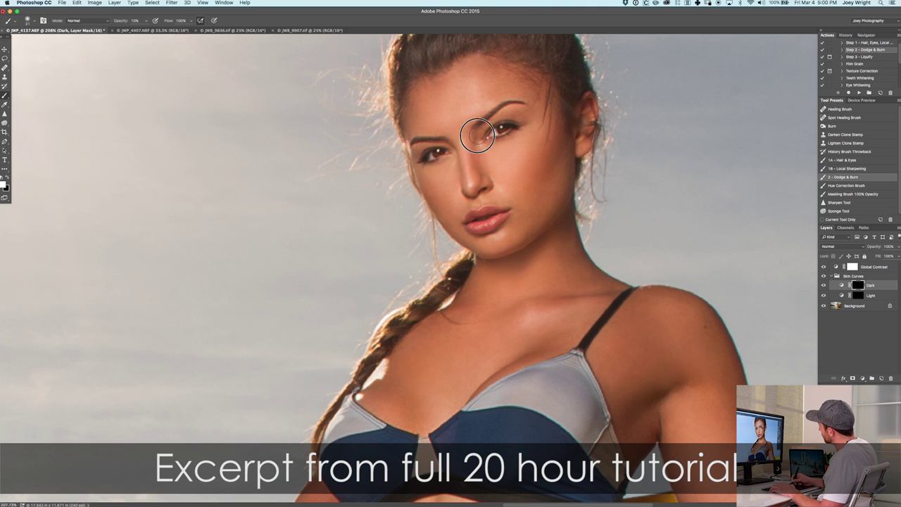
{"action": "left_click_drag", "start_coordinate": [544, 208], "coordinate": [522, 229]}
Step: Paint the Dark curve mask over the shadow areas of the model's shoulders, arms, abdomen and thighs at 10% opacity
{"action": "left_click_drag", "start_coordinate": [522, 232], "coordinate": [468, 164]}
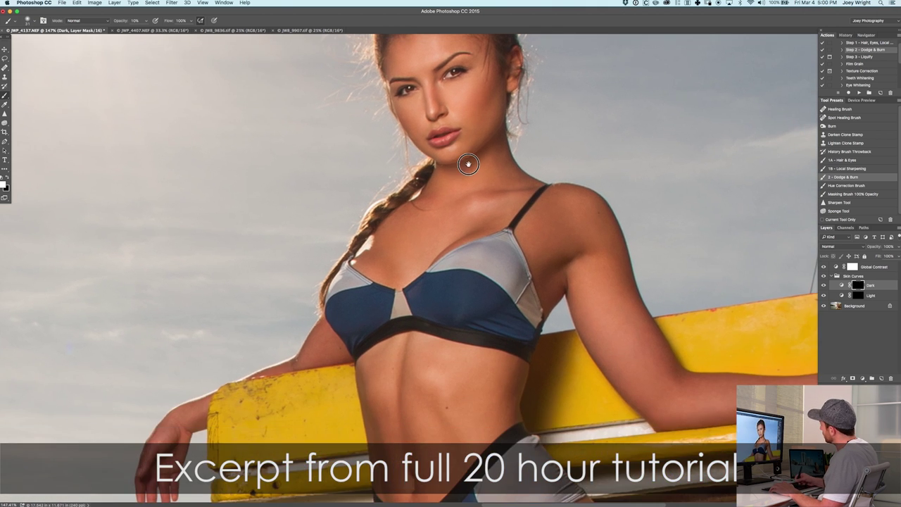
{"action": "scroll", "coordinate": [468, 164], "scroll_direction": "down", "scroll_amount": 3}
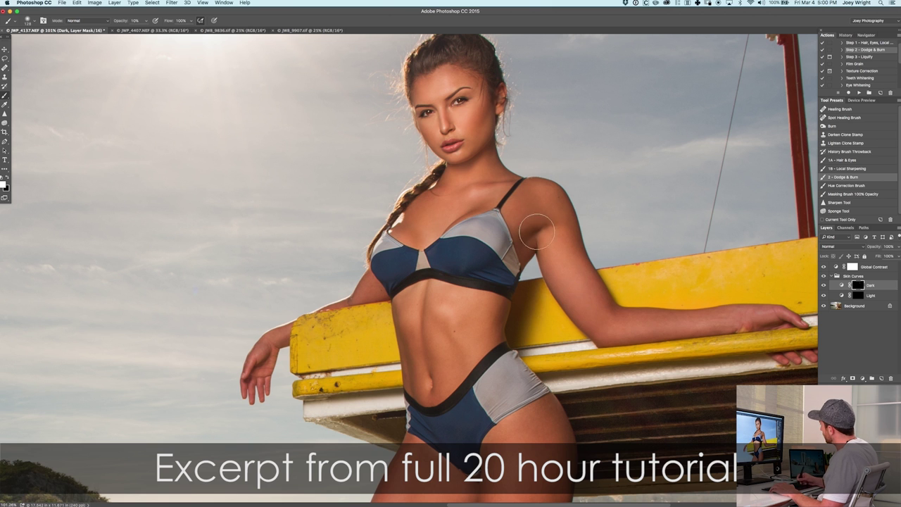
{"action": "scroll", "coordinate": [513, 302], "scroll_direction": "down", "scroll_amount": 3}
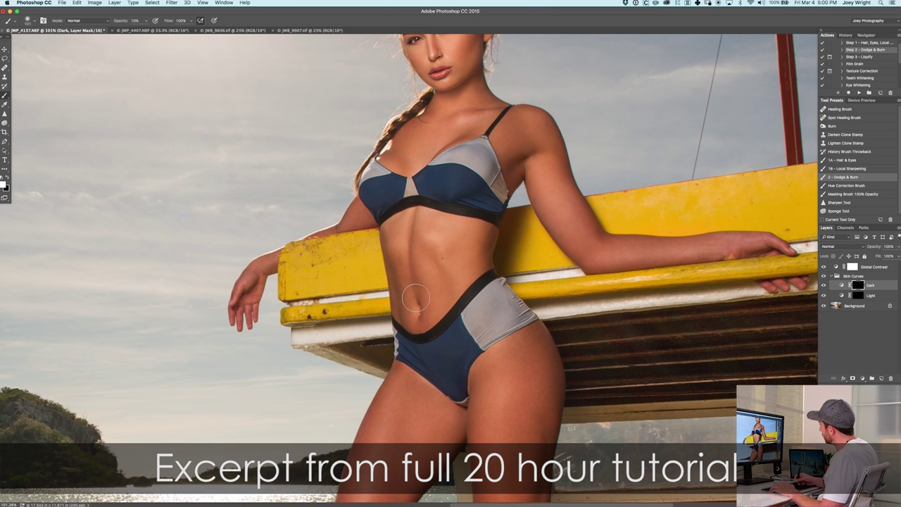
{"action": "scroll", "coordinate": [405, 264], "scroll_direction": "down", "scroll_amount": 5}
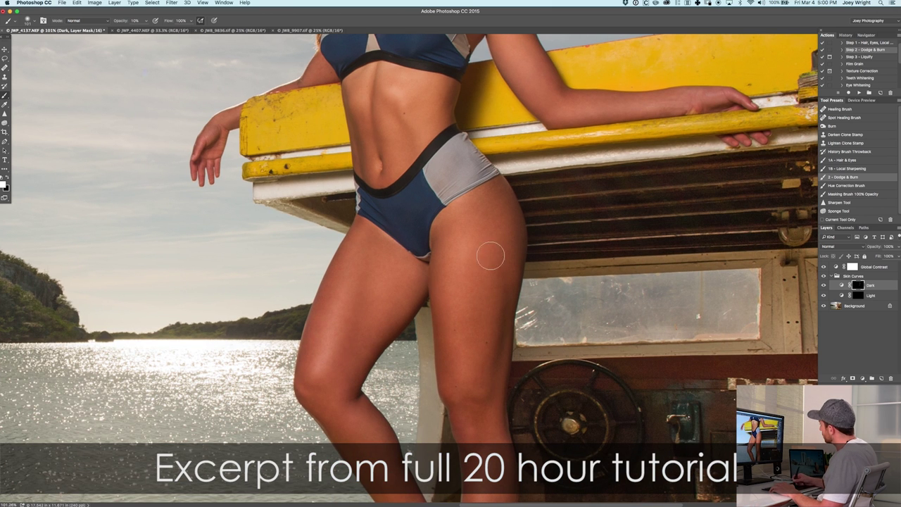
{"action": "key", "text": "super+0"}
{"action": "scroll", "coordinate": [603, 331], "scroll_direction": "up", "scroll_amount": 1}
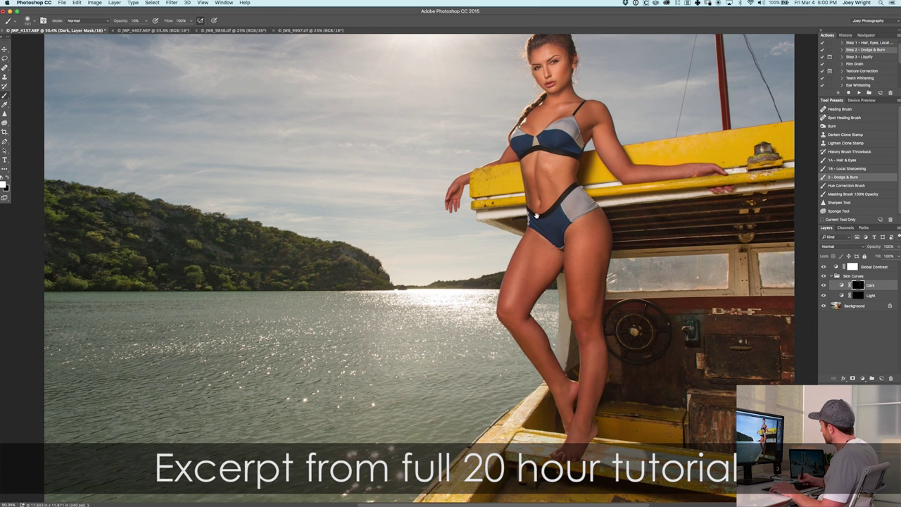
Step: Dodge the under-eye areas, cheeks, nose and chin by painting the Light curve mask with a 10% opacity brush
{"action": "left_click_drag", "start_coordinate": [548, 351], "coordinate": [536, 380]}
{"action": "left_click", "coordinate": [859, 295]}
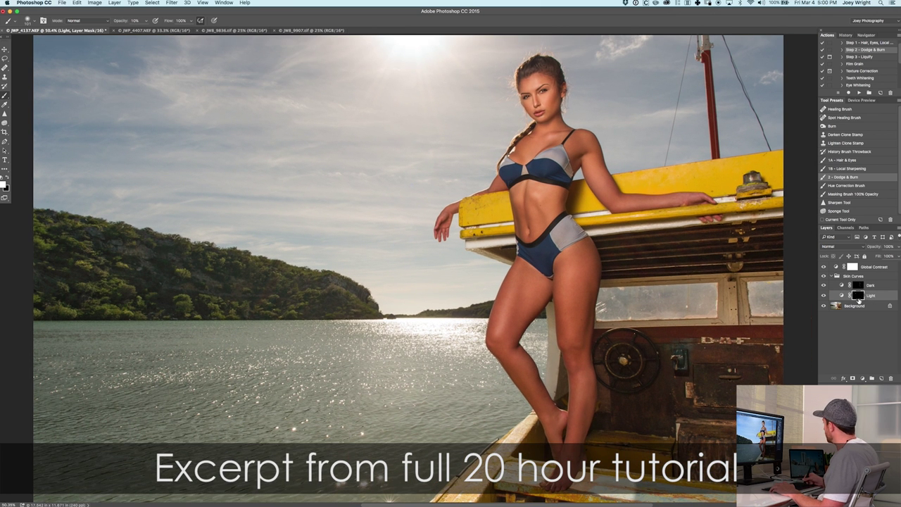
{"action": "scroll", "coordinate": [559, 69], "scroll_direction": "up", "scroll_amount": 8}
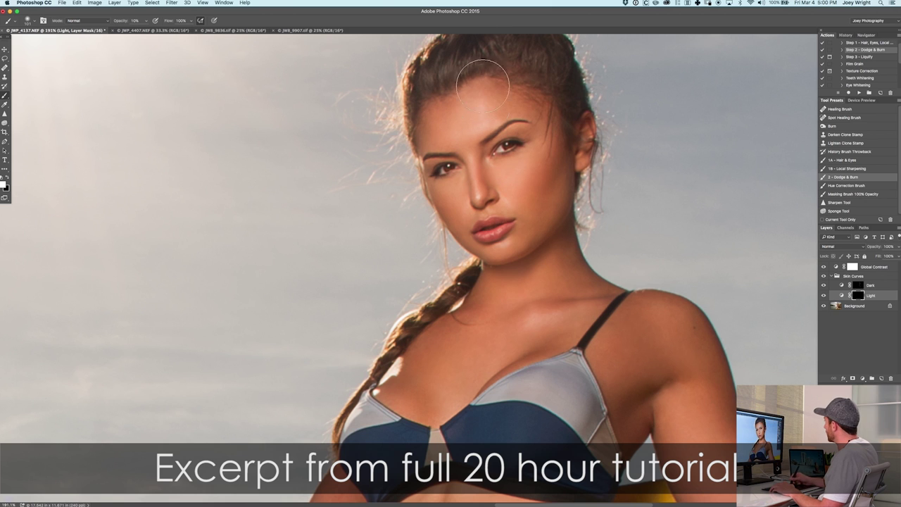
{"action": "mouse_move", "coordinate": [519, 165]}
{"action": "left_mouse_down"}
{"action": "mouse_move", "coordinate": [505, 197]}
{"action": "mouse_move", "coordinate": [491, 169]}
{"action": "mouse_move", "coordinate": [519, 176]}
{"action": "left_mouse_up"}
{"action": "mouse_move", "coordinate": [456, 189]}
{"action": "left_mouse_down"}
{"action": "mouse_move", "coordinate": [458, 206]}
{"action": "mouse_move", "coordinate": [454, 194]}
{"action": "mouse_move", "coordinate": [487, 221]}
{"action": "mouse_move", "coordinate": [479, 225]}
{"action": "mouse_move", "coordinate": [487, 235]}
{"action": "mouse_move", "coordinate": [500, 231]}
{"action": "mouse_move", "coordinate": [497, 247]}
{"action": "left_mouse_up"}
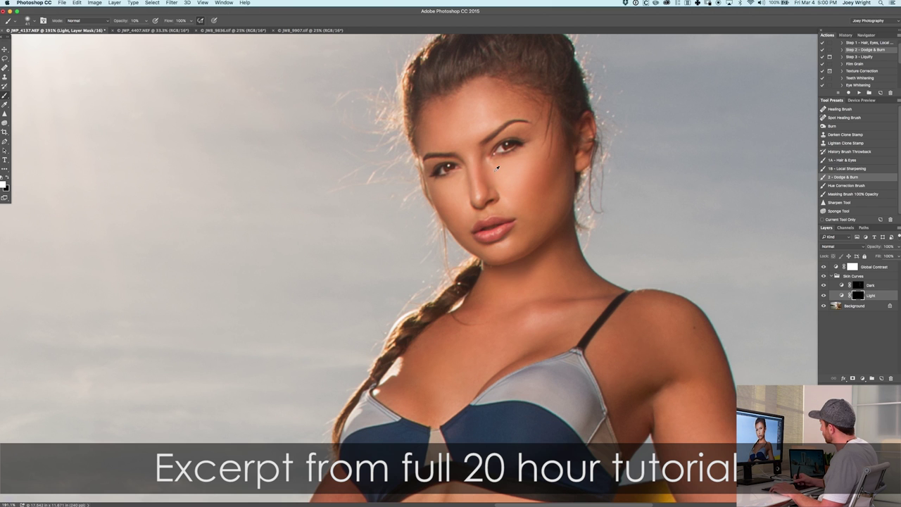
{"action": "left_click_drag", "start_coordinate": [489, 174], "coordinate": [461, 176]}
{"action": "mouse_move", "coordinate": [516, 200]}
{"action": "left_mouse_down"}
{"action": "mouse_move", "coordinate": [542, 200]}
{"action": "mouse_move", "coordinate": [525, 203]}
{"action": "left_mouse_up"}
{"action": "mouse_move", "coordinate": [486, 263]}
{"action": "left_mouse_down"}
{"action": "mouse_move", "coordinate": [464, 257]}
{"action": "mouse_move", "coordinate": [465, 268]}
{"action": "mouse_move", "coordinate": [486, 242]}
{"action": "mouse_move", "coordinate": [477, 259]}
{"action": "mouse_move", "coordinate": [512, 238]}
{"action": "left_mouse_up"}
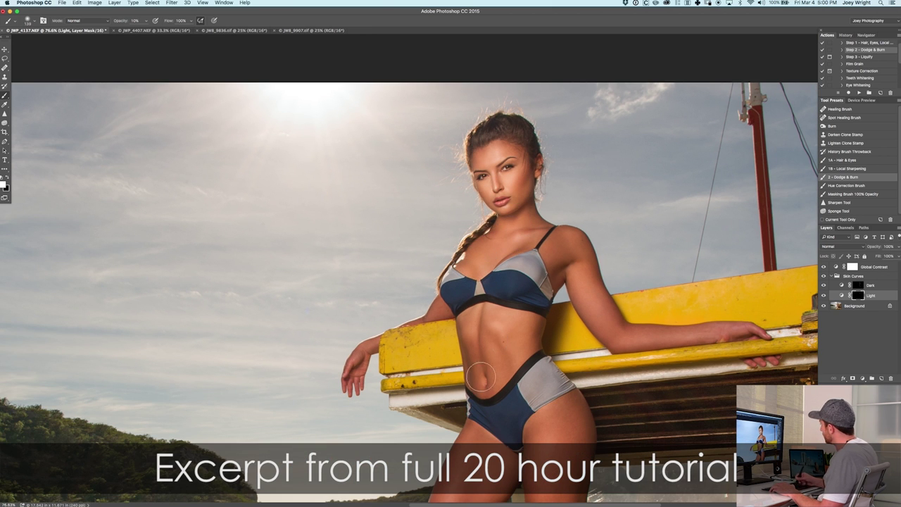
Step: Paint the Light curve mask over the highlights of the abdomen, chest and outstretched arm at 10% opacity
{"action": "left_click_drag", "start_coordinate": [490, 326], "coordinate": [498, 381]}
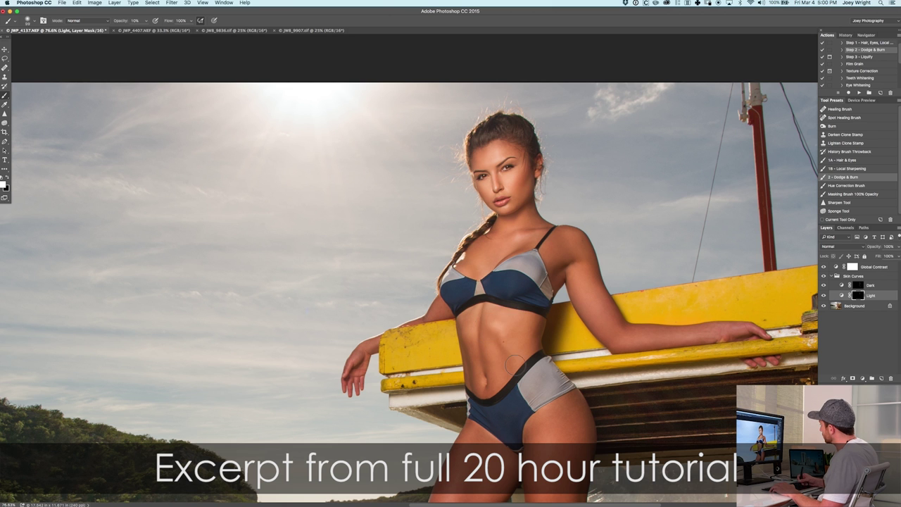
{"action": "left_click_drag", "start_coordinate": [592, 305], "coordinate": [512, 277]}
{"action": "mouse_move", "coordinate": [494, 241]}
{"action": "left_mouse_down"}
{"action": "mouse_move", "coordinate": [526, 297]}
{"action": "mouse_move", "coordinate": [631, 308]}
{"action": "left_mouse_up"}
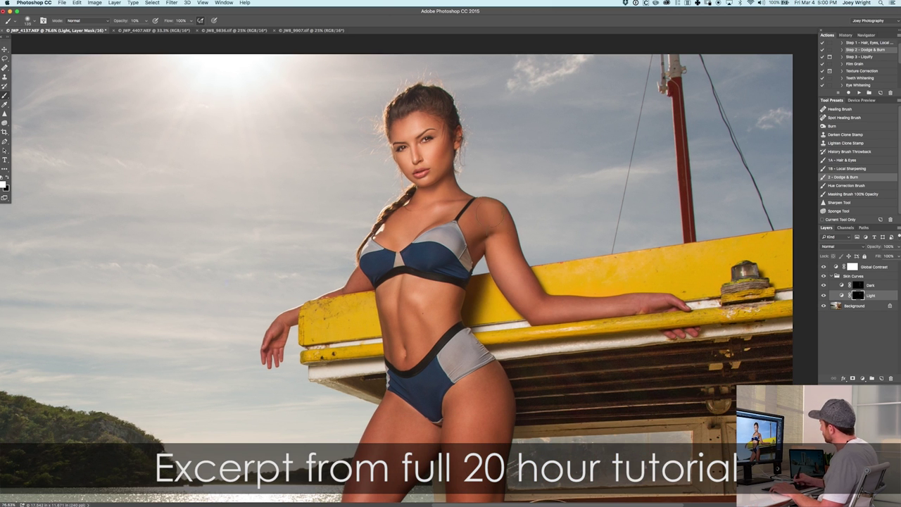
Step: Brighten the highlights along the model's thighs, knees and lower legs on the Light curve mask
{"action": "left_click_drag", "start_coordinate": [436, 280], "coordinate": [425, 206]}
{"action": "left_click_drag", "start_coordinate": [434, 267], "coordinate": [416, 185]}
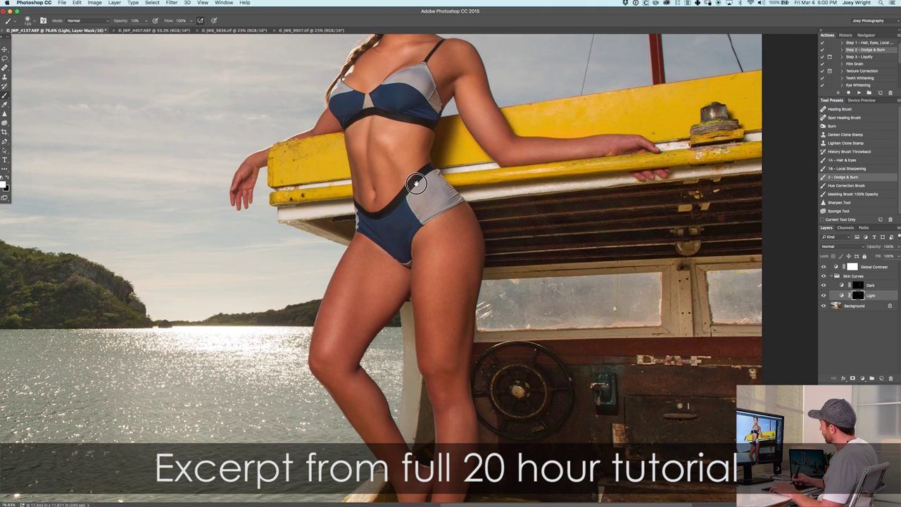
{"action": "left_click_drag", "start_coordinate": [338, 321], "coordinate": [379, 316]}
{"action": "left_click_drag", "start_coordinate": [454, 271], "coordinate": [442, 270]}
{"action": "left_click", "coordinate": [445, 244]}
{"action": "left_click_drag", "start_coordinate": [423, 336], "coordinate": [381, 222]}
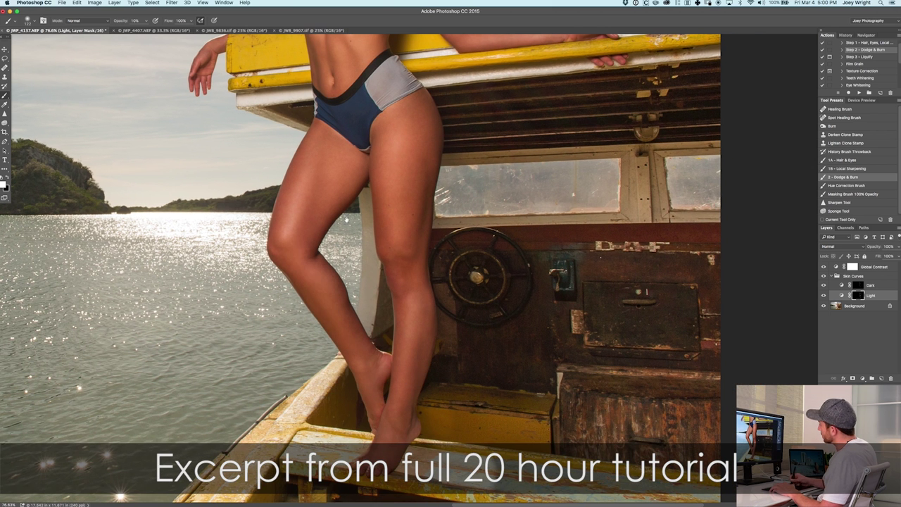
{"action": "left_click_drag", "start_coordinate": [398, 220], "coordinate": [363, 217]}
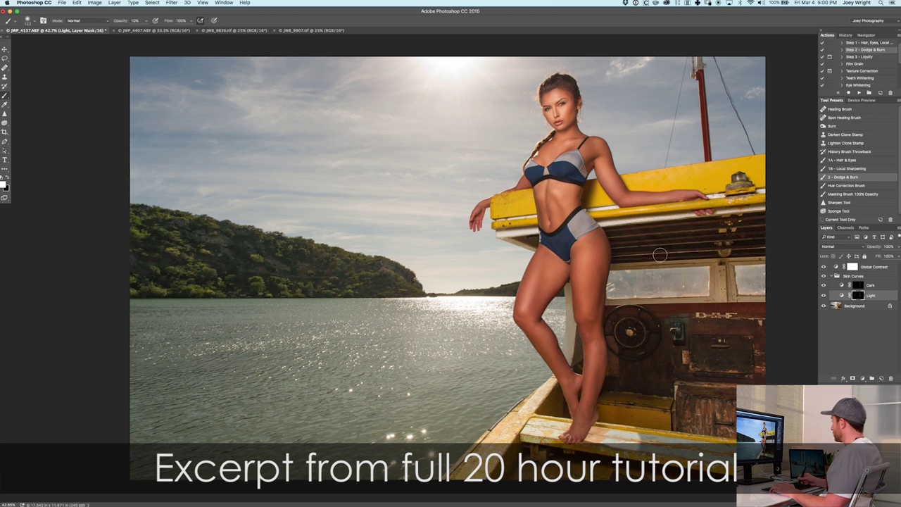
Step: Reduce the Skin Curves group's opacity to 30% and compare the photo with and without the group
{"action": "left_click", "coordinate": [855, 276]}
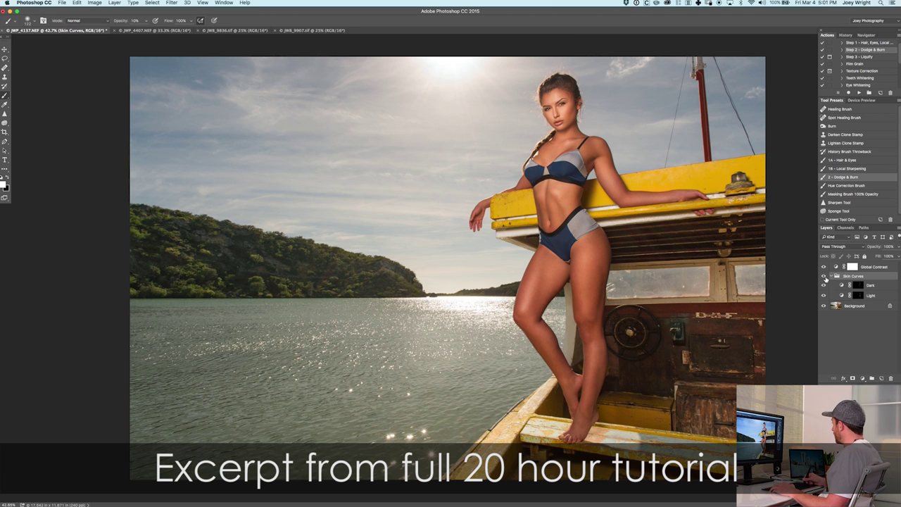
{"action": "left_click", "coordinate": [824, 277]}
{"action": "left_click", "coordinate": [824, 277]}
{"action": "left_click", "coordinate": [824, 277]}
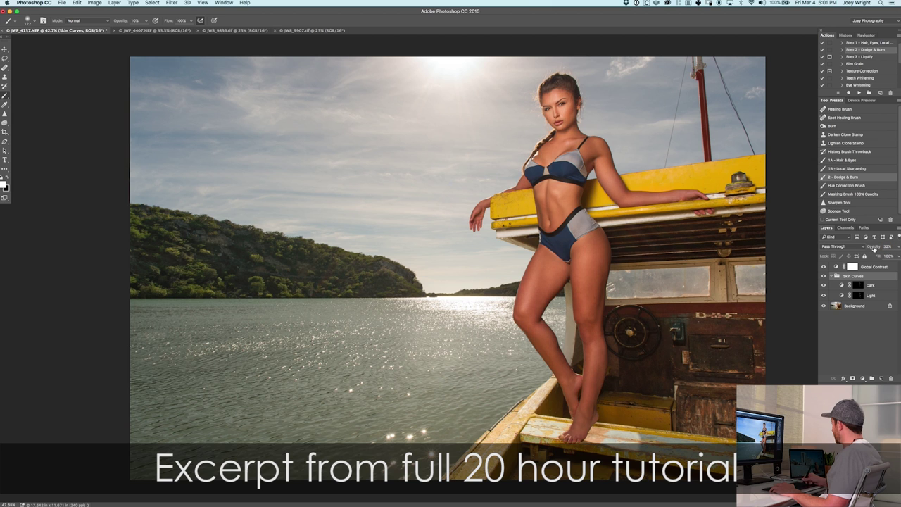
{"action": "left_click", "coordinate": [824, 277]}
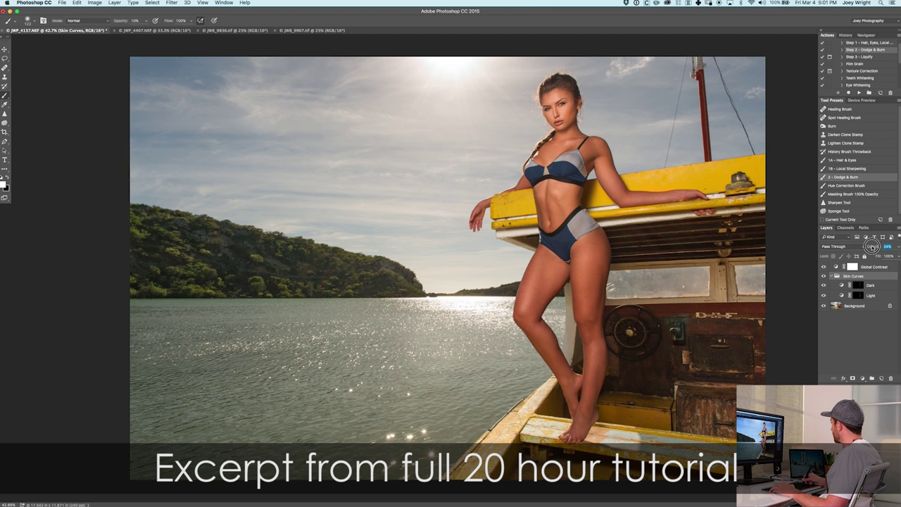
{"action": "left_click", "coordinate": [824, 277]}
{"action": "left_click", "coordinate": [825, 277]}
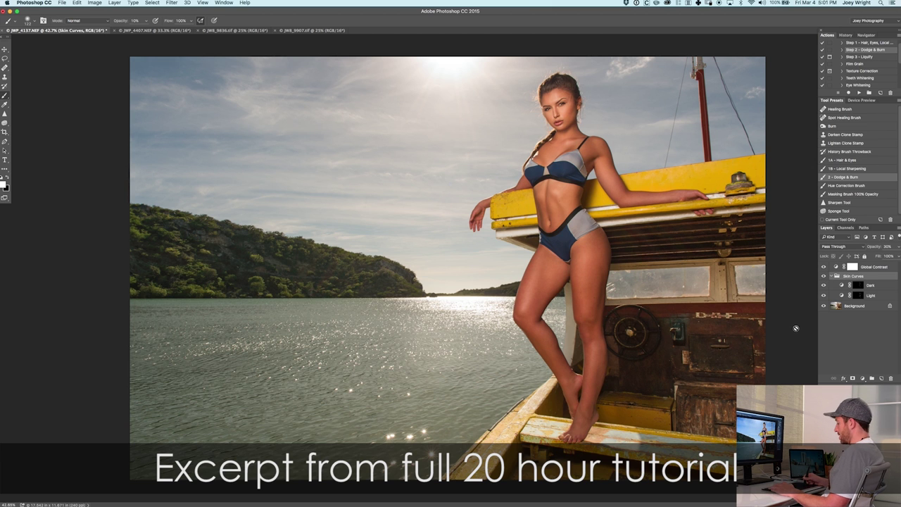
Step: Merge all layers and apply the ALCE filter with radius 158, Turbo (Softer) on and 70% layer opacity
{"action": "key", "text": "shift+super+e"}
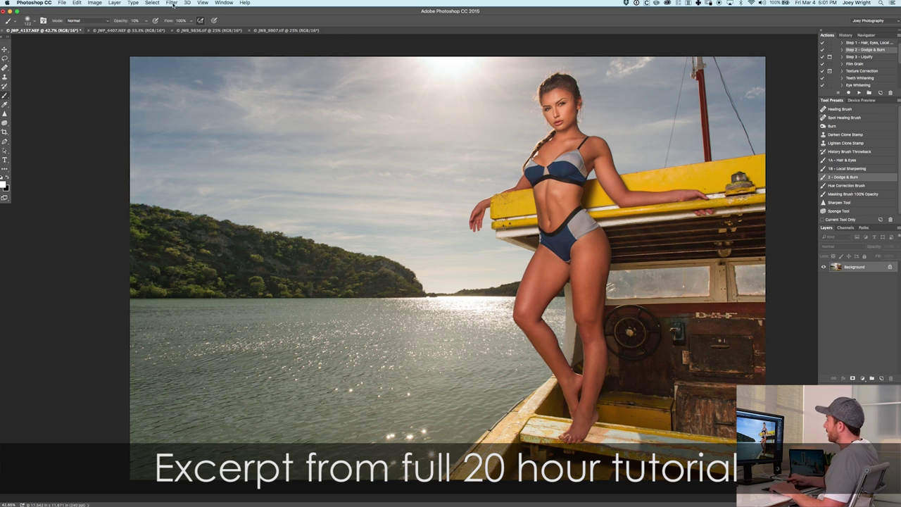
{"action": "left_click", "coordinate": [173, 4]}
{"action": "left_click", "coordinate": [199, 189]}
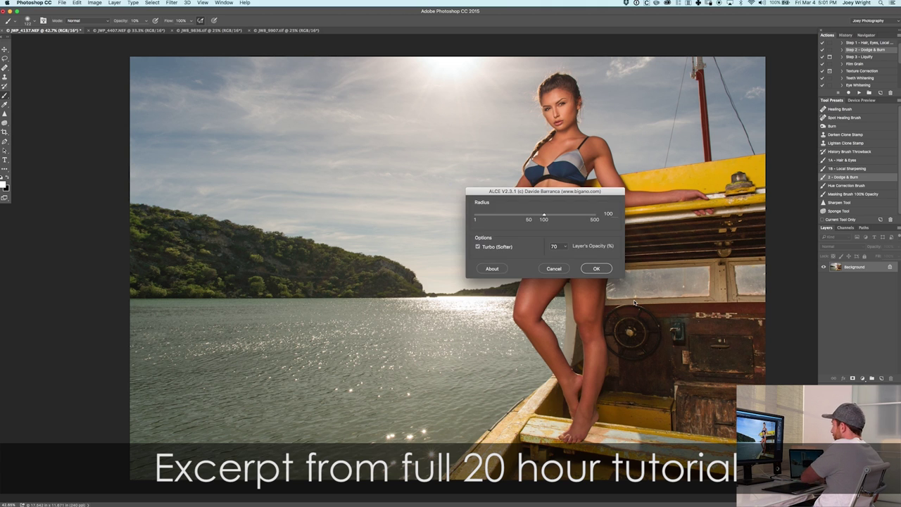
{"action": "left_click_drag", "start_coordinate": [544, 215], "coordinate": [557, 217]}
{"action": "left_click", "coordinate": [594, 269]}
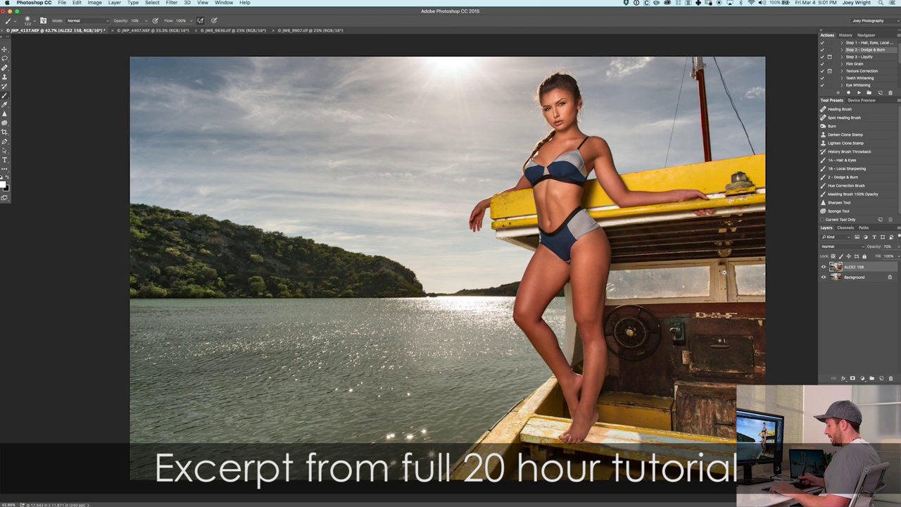
Step: Compare the photo with and without the ALCE contrast layer to judge its effect on sky, water, boat and skin
{"action": "scroll", "coordinate": [731, 273], "scroll_direction": "down", "scroll_amount": 2}
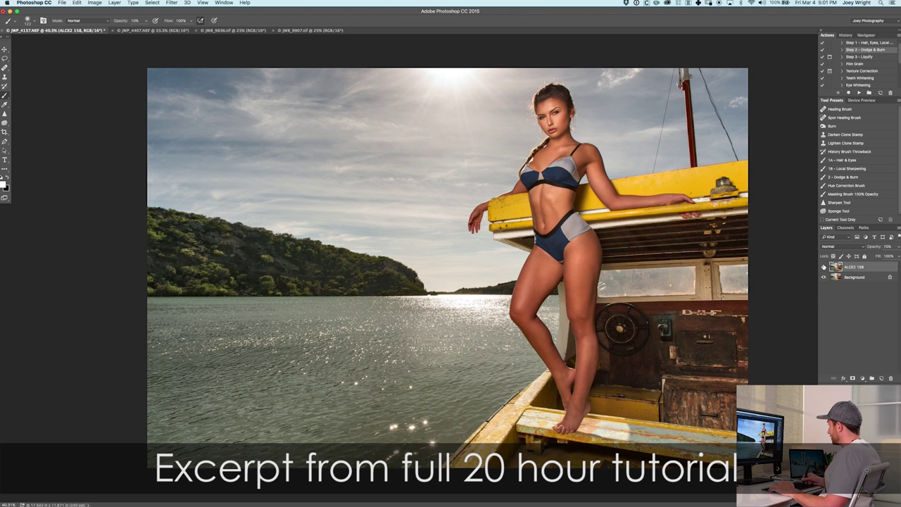
{"action": "left_click", "coordinate": [823, 268]}
{"action": "left_click", "coordinate": [823, 268]}
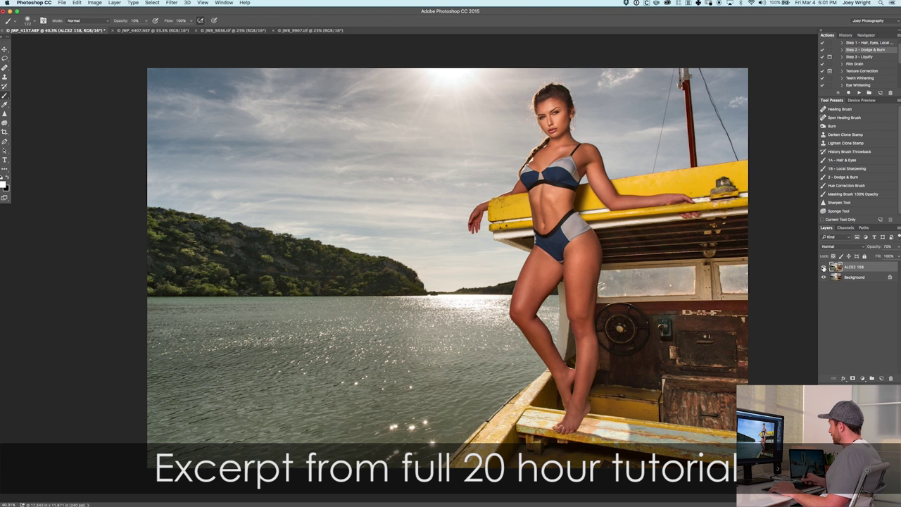
{"action": "left_click", "coordinate": [824, 267]}
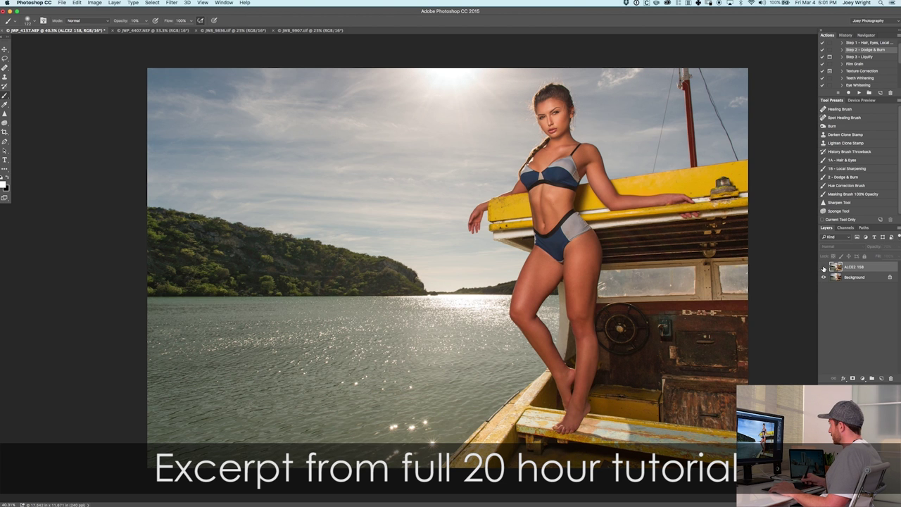
{"action": "left_click", "coordinate": [824, 267]}
{"action": "scroll", "coordinate": [653, 273], "scroll_direction": "down", "scroll_amount": 2}
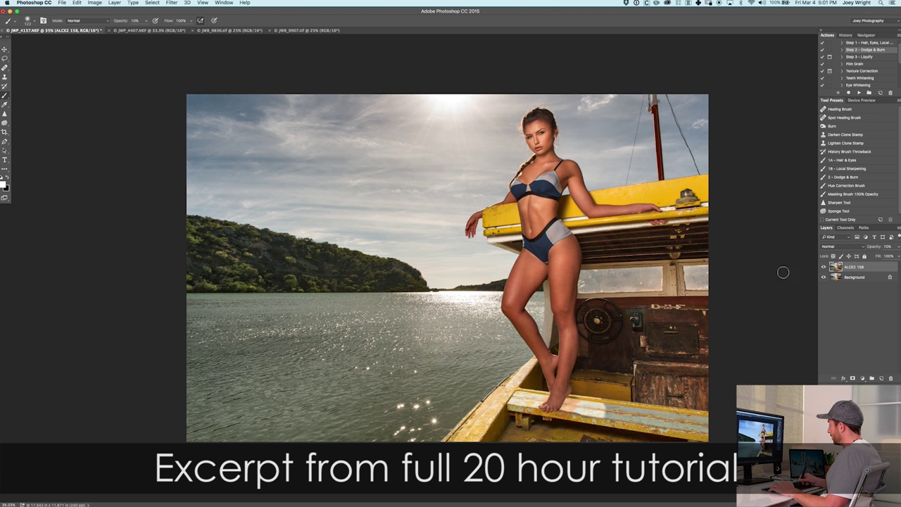
{"action": "left_click", "coordinate": [824, 267]}
{"action": "left_click", "coordinate": [823, 268]}
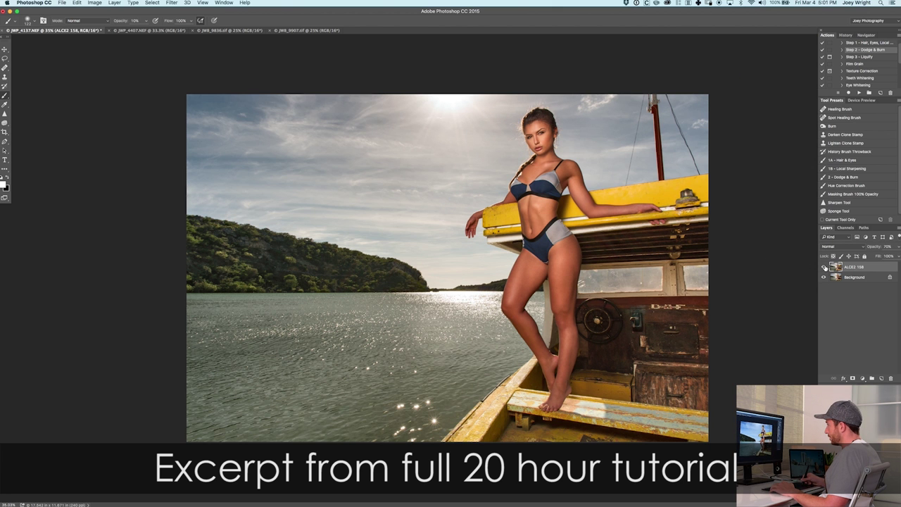
{"action": "left_click", "coordinate": [825, 267]}
{"action": "left_click", "coordinate": [824, 268]}
{"action": "left_click", "coordinate": [825, 267]}
{"action": "left_click", "coordinate": [824, 267]}
{"action": "left_click", "coordinate": [824, 268]}
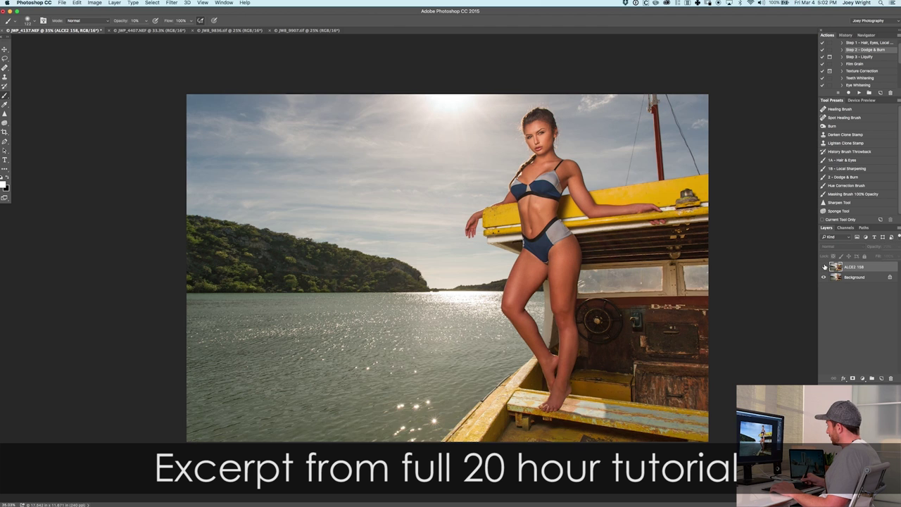
{"action": "left_click", "coordinate": [824, 268]}
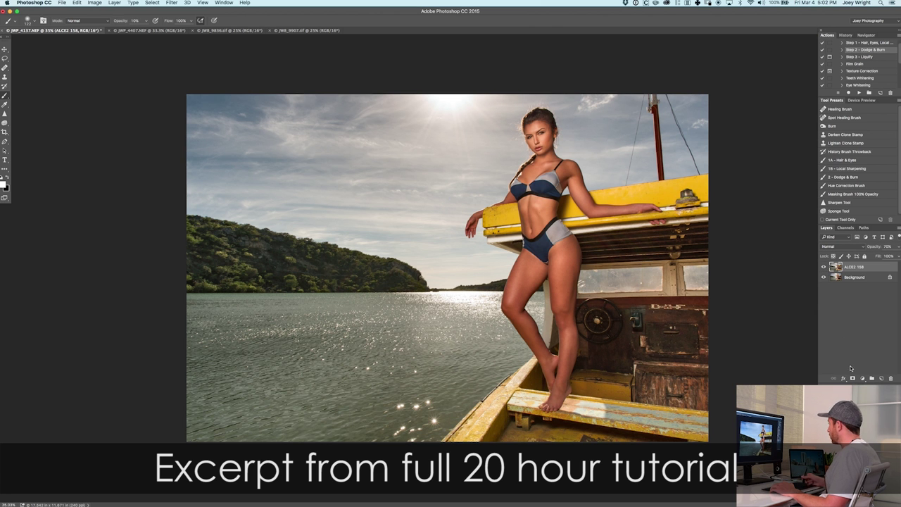
Step: Add a mask to the ALCE layer and paint black over the water with the Masking Brush 100% Opacity preset at 28% flow
{"action": "left_click", "coordinate": [853, 378]}
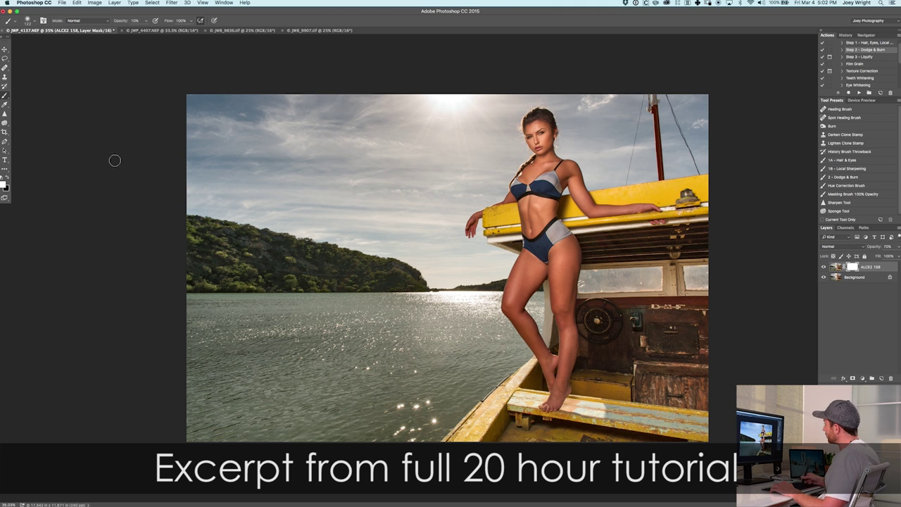
{"action": "left_click", "coordinate": [858, 195]}
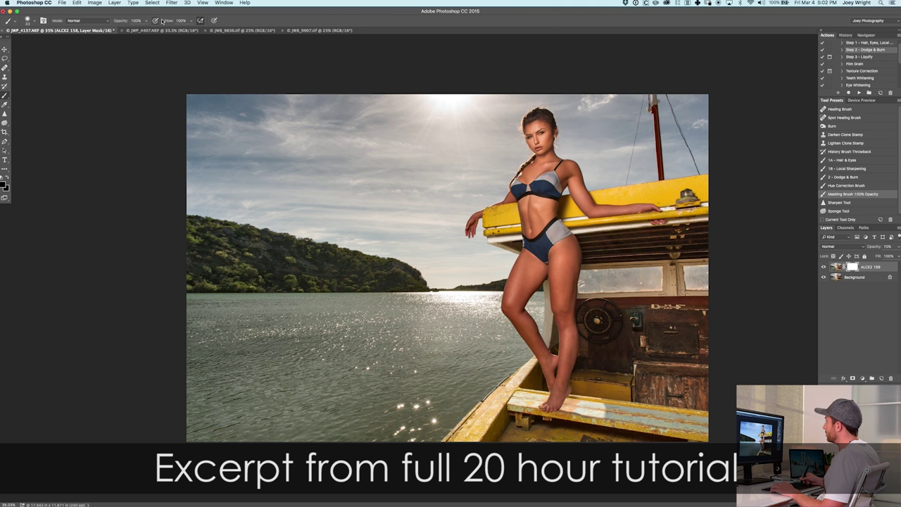
{"action": "left_click_drag", "start_coordinate": [168, 22], "coordinate": [144, 21]}
{"action": "mouse_move", "coordinate": [319, 317]}
{"action": "left_mouse_down"}
{"action": "mouse_move", "coordinate": [354, 317]}
{"action": "mouse_move", "coordinate": [337, 318]}
{"action": "mouse_move", "coordinate": [319, 338]}
{"action": "left_mouse_up"}
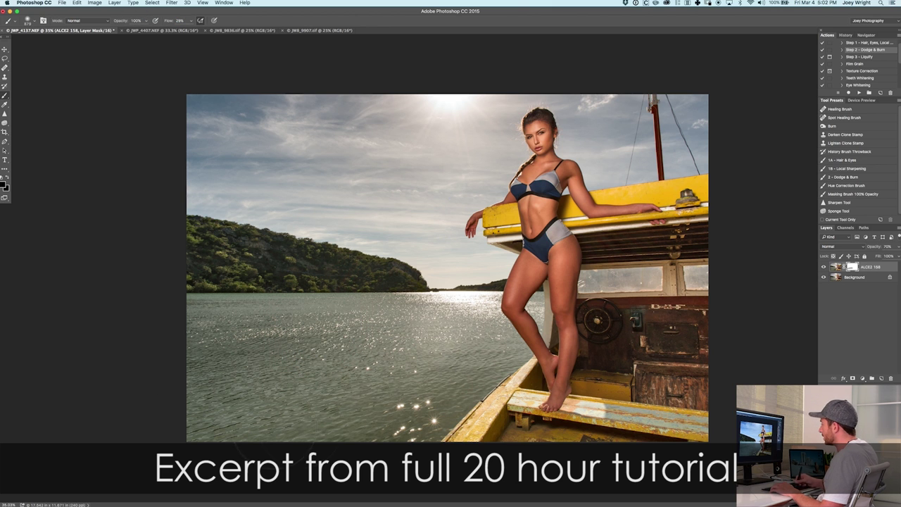
{"action": "left_click_drag", "start_coordinate": [309, 369], "coordinate": [323, 369]}
{"action": "mouse_move", "coordinate": [404, 351]}
{"action": "left_mouse_down"}
{"action": "mouse_move", "coordinate": [413, 344]}
{"action": "mouse_move", "coordinate": [383, 413]}
{"action": "mouse_move", "coordinate": [427, 402]}
{"action": "left_mouse_up"}
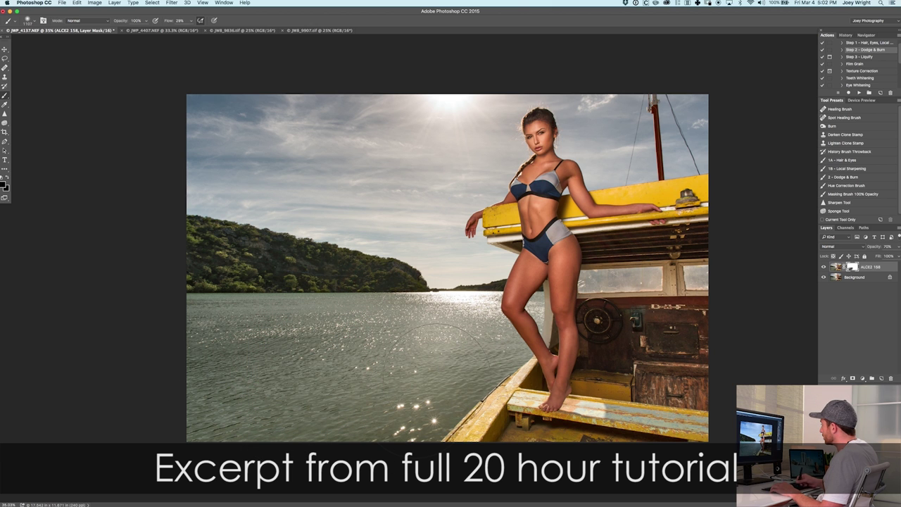
{"action": "scroll", "coordinate": [458, 314], "scroll_direction": "down", "scroll_amount": 2}
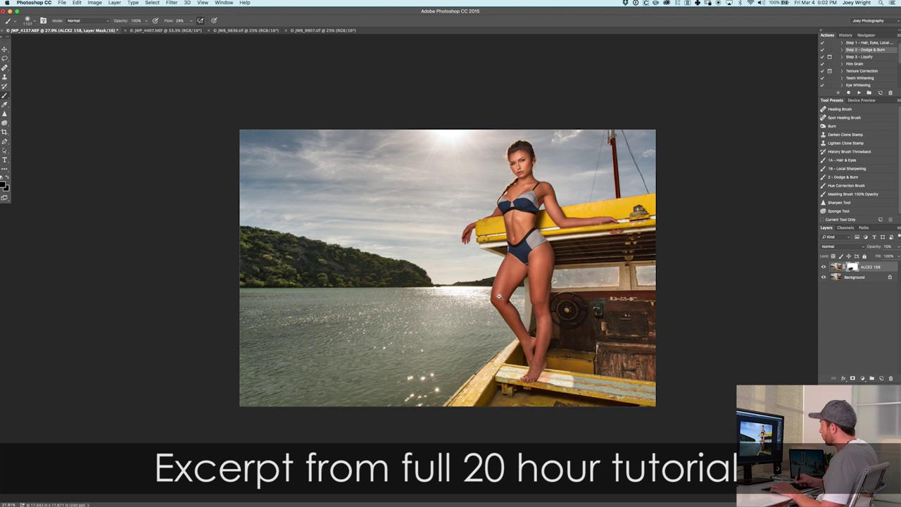
{"action": "left_click", "coordinate": [825, 267]}
{"action": "left_click", "coordinate": [824, 267]}
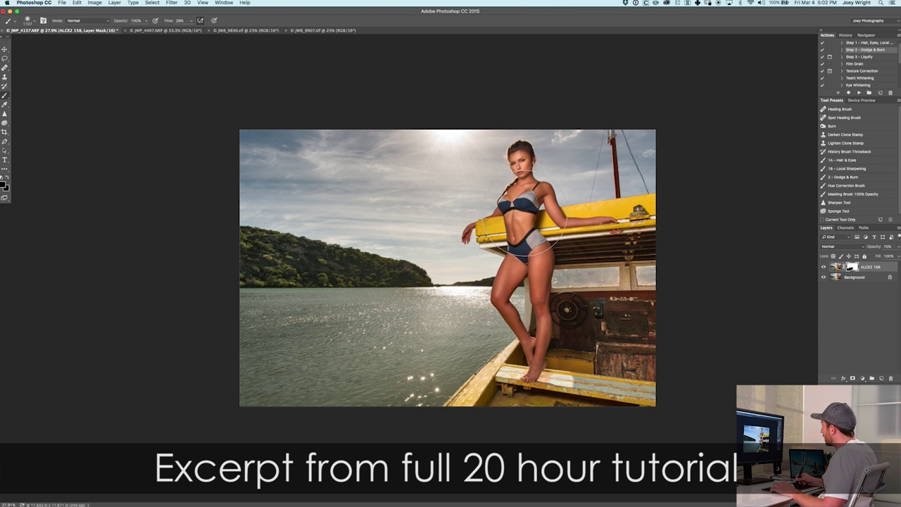
Step: Paint black on the ALCE layer mask over the model's torso, legs and arm with a smaller brush
{"action": "left_click_drag", "start_coordinate": [532, 238], "coordinate": [526, 239]}
{"action": "left_click_drag", "start_coordinate": [547, 291], "coordinate": [525, 292]}
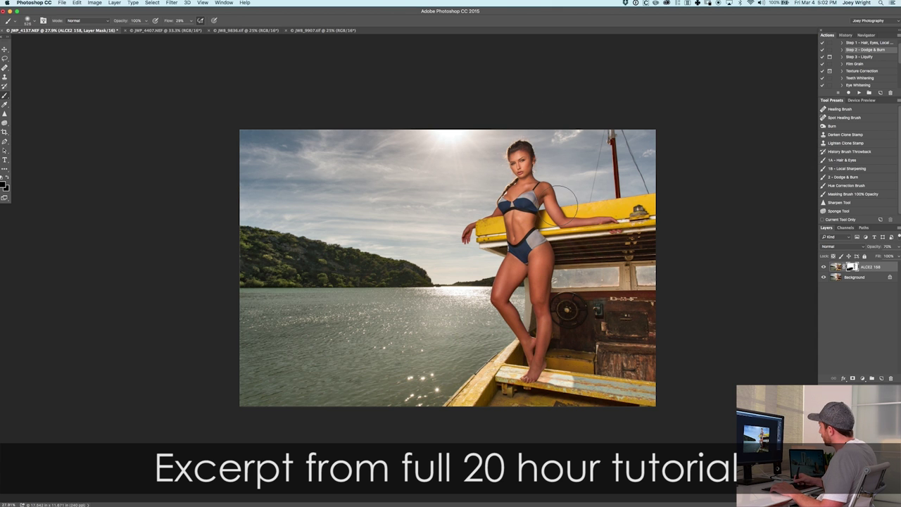
{"action": "scroll", "coordinate": [450, 229], "scroll_direction": "up", "scroll_amount": 3}
{"action": "left_click_drag", "start_coordinate": [588, 198], "coordinate": [469, 221]}
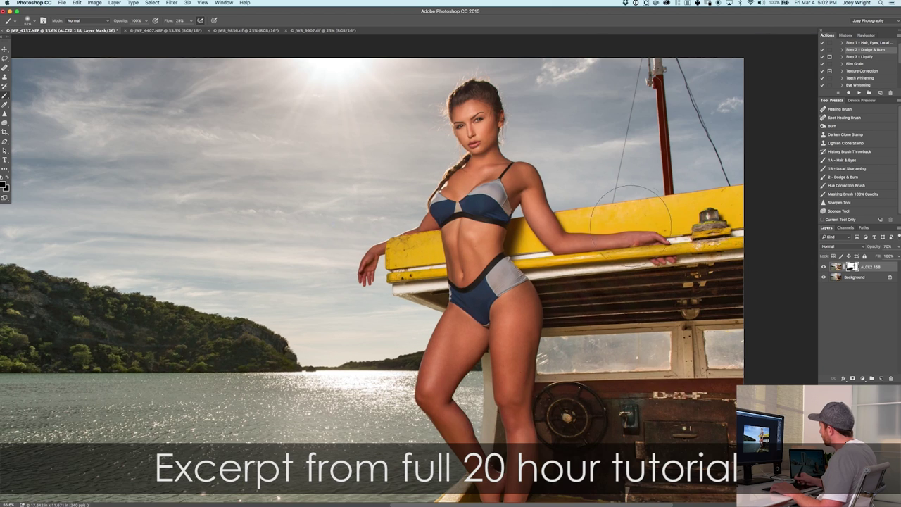
{"action": "left_click_drag", "start_coordinate": [620, 263], "coordinate": [604, 265]}
Step: Toggle the masked ALCE layer to examine how the contrast now affects the background compared with the model
{"action": "left_click", "coordinate": [824, 268]}
{"action": "left_click", "coordinate": [824, 267]}
{"action": "left_click", "coordinate": [824, 267]}
{"action": "left_click", "coordinate": [824, 268]}
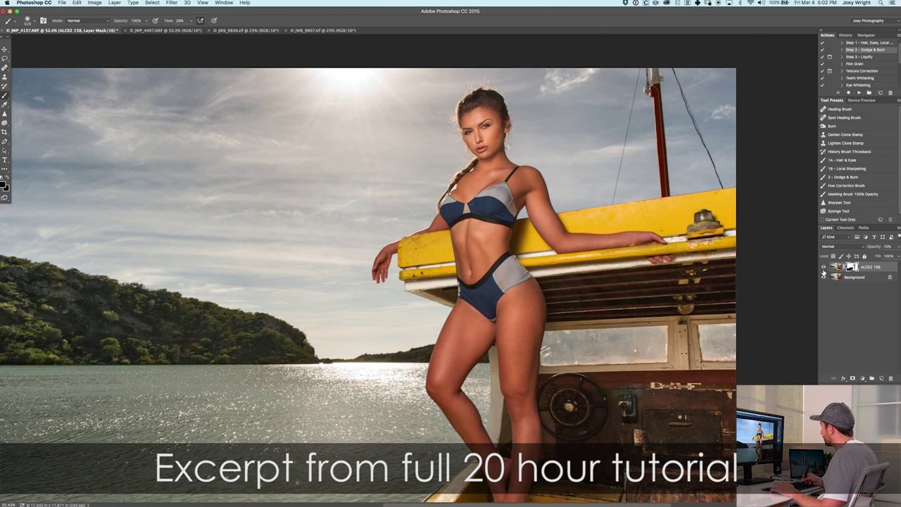
{"action": "scroll", "coordinate": [725, 297], "scroll_direction": "down", "scroll_amount": 3}
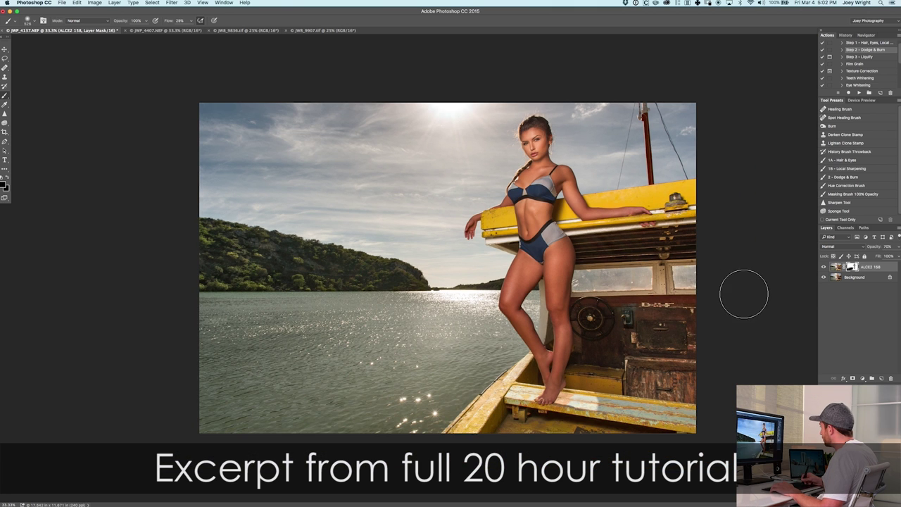
{"action": "scroll", "coordinate": [725, 272], "scroll_direction": "down", "scroll_amount": 1}
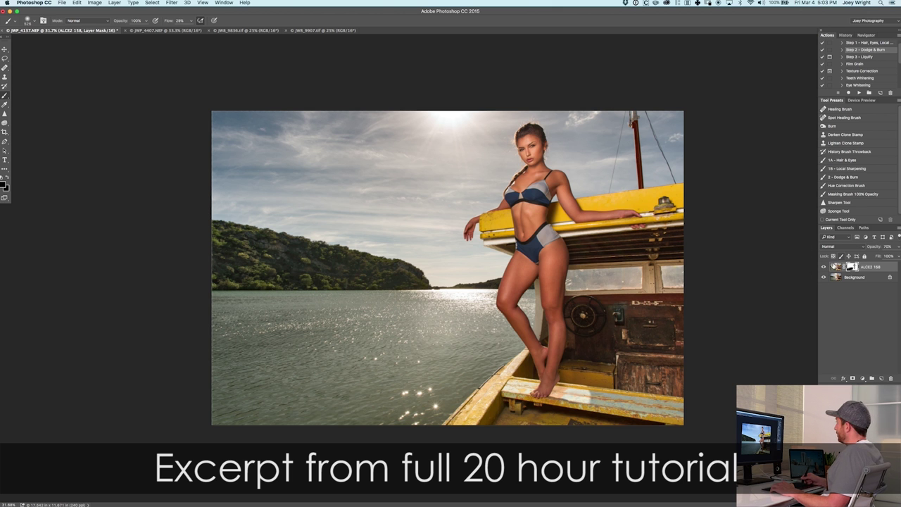
{"action": "left_click", "coordinate": [823, 267]}
{"action": "left_click", "coordinate": [823, 267]}
{"action": "left_click", "coordinate": [823, 267]}
{"action": "left_click", "coordinate": [823, 267]}
{"action": "left_click", "coordinate": [824, 268]}
{"action": "left_click", "coordinate": [824, 267]}
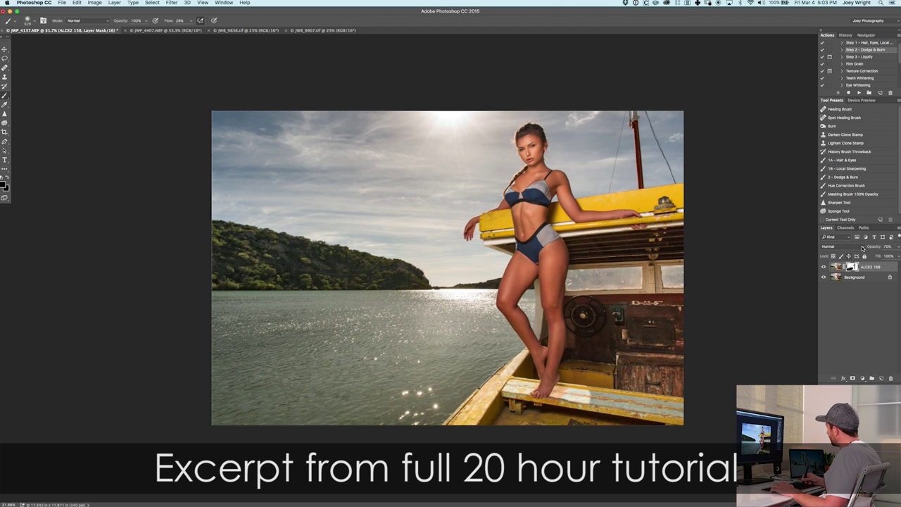
Step: Set the masked ALCE layer's opacity to 86% while comparing the photo with and without it
{"action": "left_click_drag", "start_coordinate": [873, 250], "coordinate": [848, 262]}
{"action": "left_click", "coordinate": [824, 268]}
{"action": "left_click", "coordinate": [823, 268]}
{"action": "scroll", "coordinate": [784, 269], "scroll_direction": "down", "scroll_amount": 2}
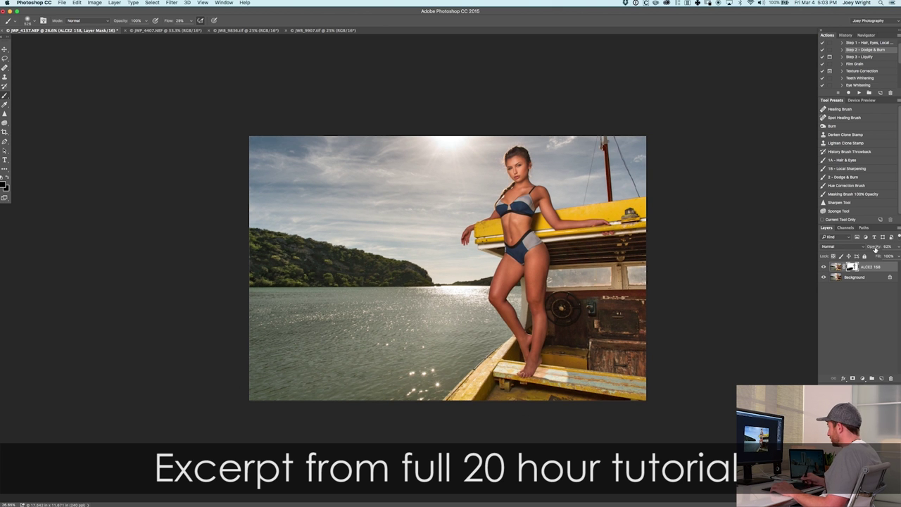
{"action": "left_click", "coordinate": [875, 251]}
{"action": "type", "text": "10"}
{"action": "key", "text": "Return"}
{"action": "mouse_move", "coordinate": [875, 249]}
{"action": "left_mouse_down"}
{"action": "mouse_move", "coordinate": [827, 258]}
{"action": "mouse_move", "coordinate": [875, 245]}
{"action": "left_mouse_up"}
{"action": "left_click", "coordinate": [823, 267]}
{"action": "left_click", "coordinate": [824, 267]}
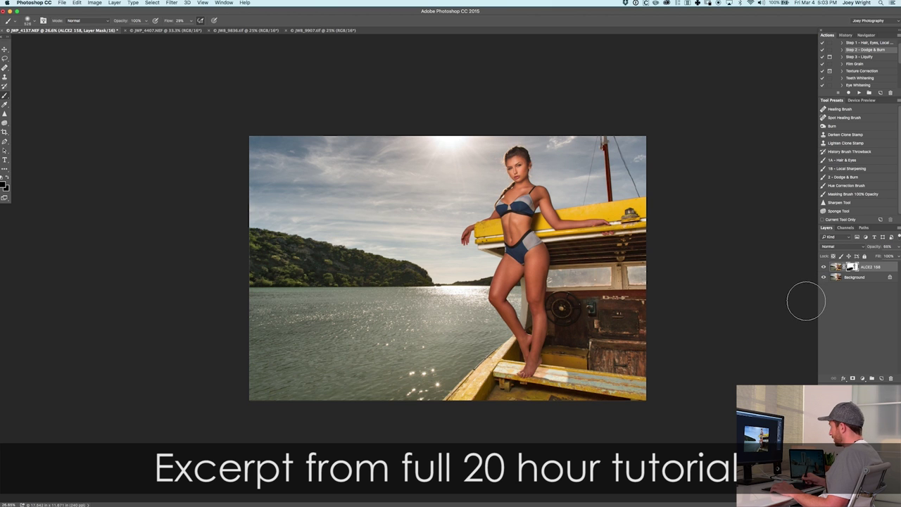
Step: Merge the masked ALCE layer down into the Background layer
{"action": "left_click_drag", "start_coordinate": [528, 168], "coordinate": [560, 169]}
{"action": "scroll", "coordinate": [560, 169], "scroll_direction": "down", "scroll_amount": 4}
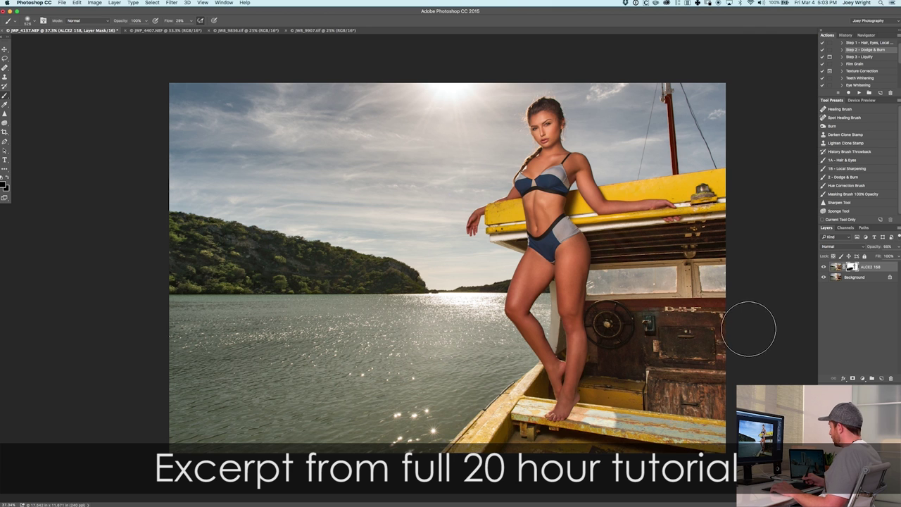
{"action": "key", "text": "super+e"}
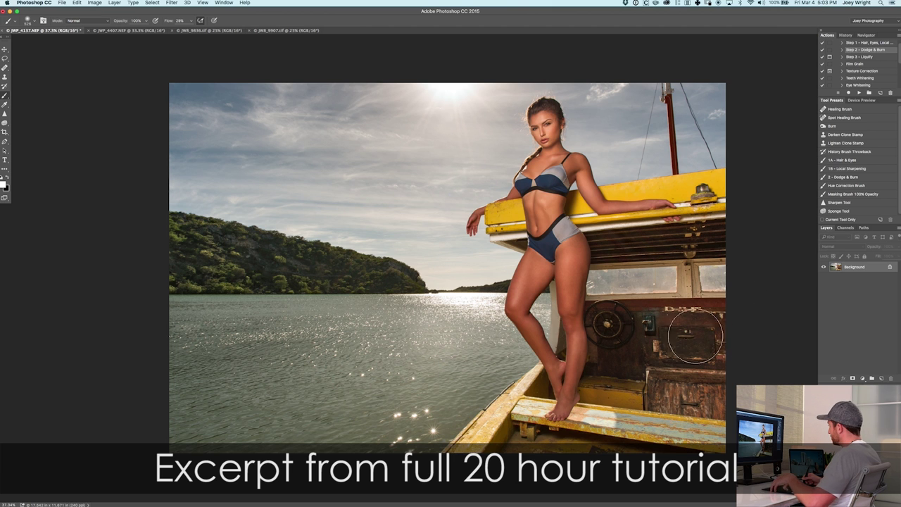
{"action": "key", "text": "F2"}
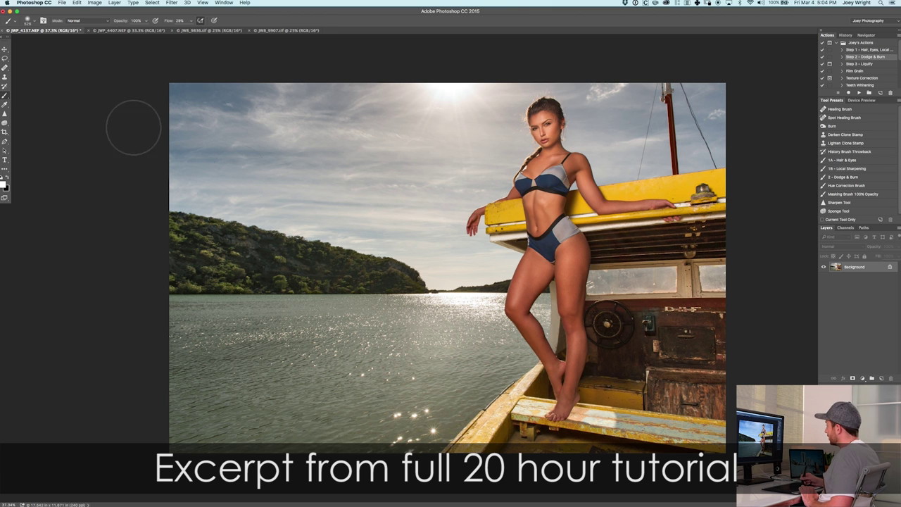
{"action": "left_click", "coordinate": [94, 3]}
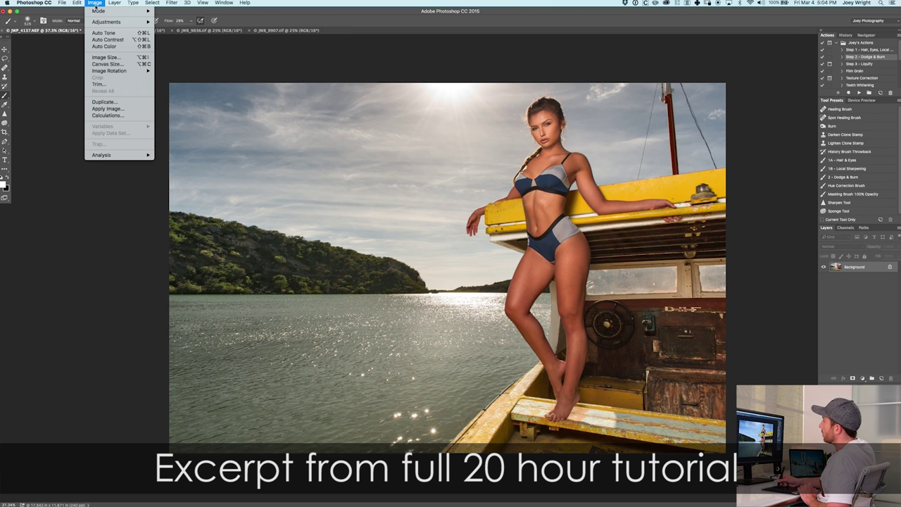
{"action": "mouse_move", "coordinate": [104, 23]}
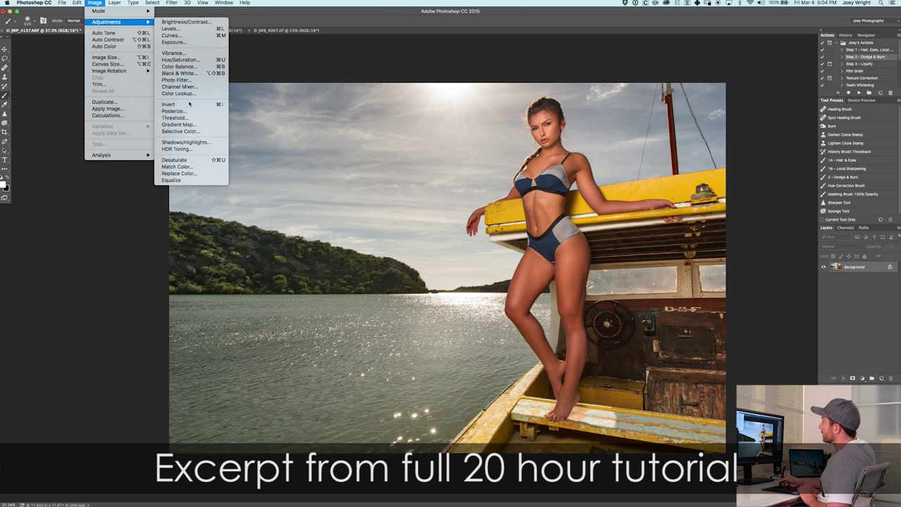
{"action": "left_click", "coordinate": [187, 142]}
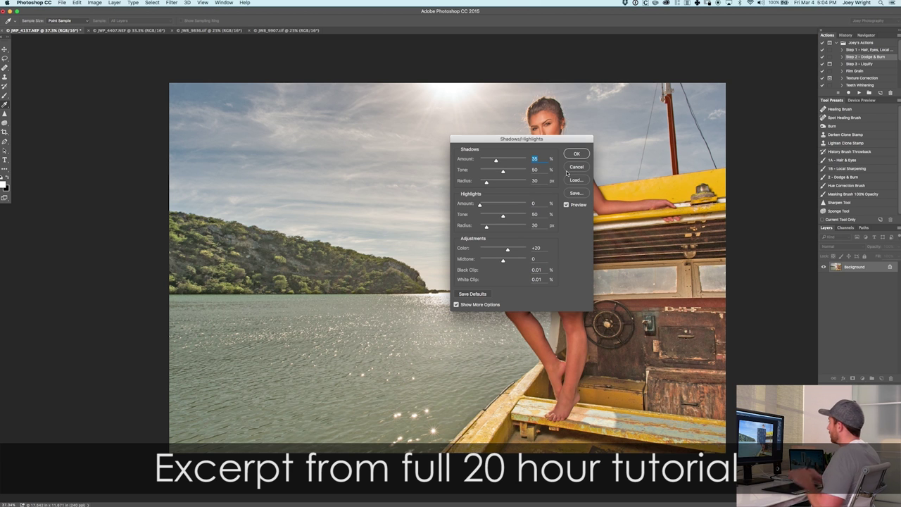
{"action": "left_click_drag", "start_coordinate": [551, 143], "coordinate": [464, 199]}
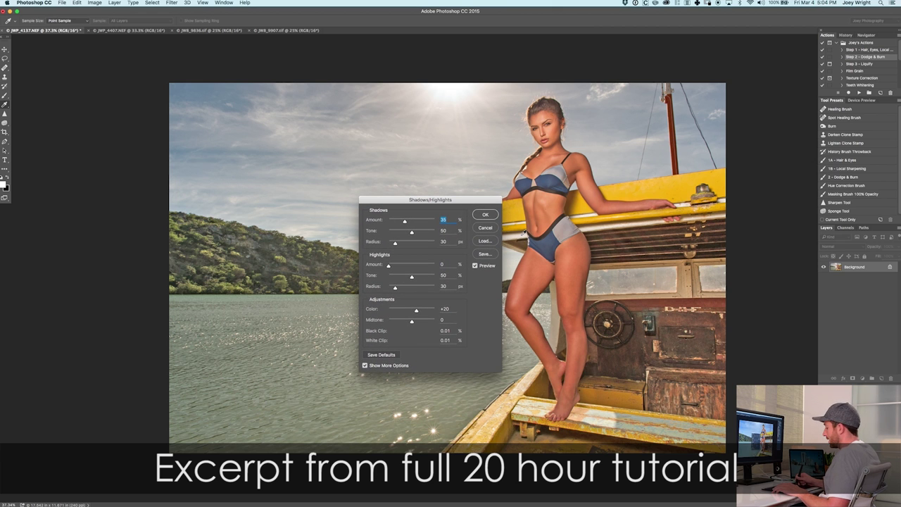
{"action": "left_click", "coordinate": [486, 225]}
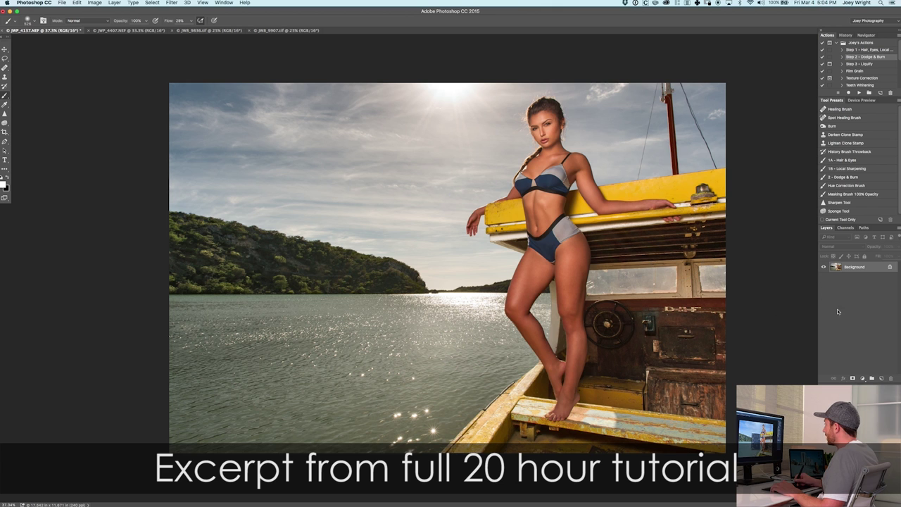
Step: Duplicate the Background layer and open the Shadows/Highlights adjustment for the copy
{"action": "left_click_drag", "start_coordinate": [860, 266], "coordinate": [880, 378]}
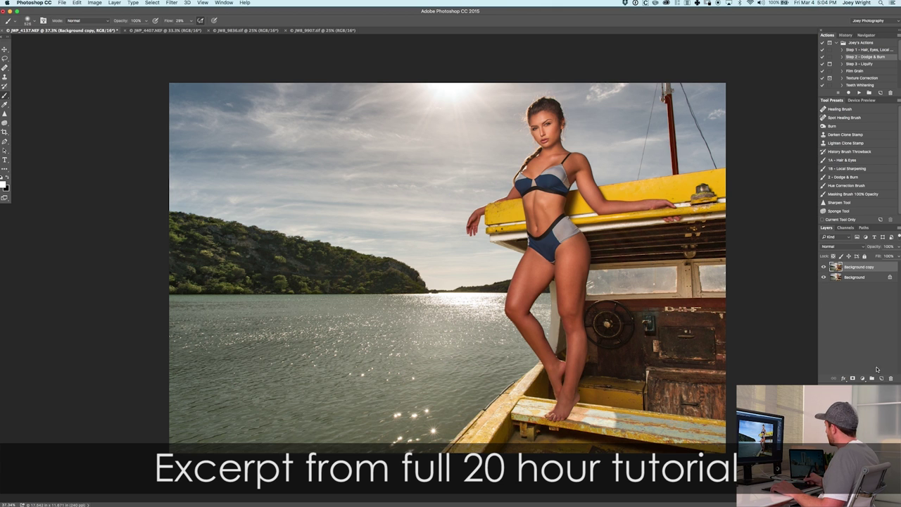
{"action": "left_click", "coordinate": [77, 3]}
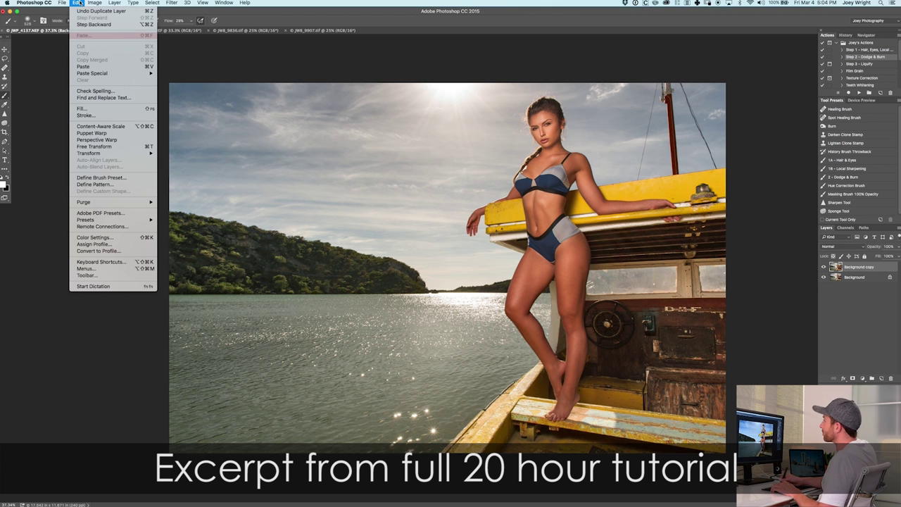
{"action": "mouse_move", "coordinate": [94, 3]}
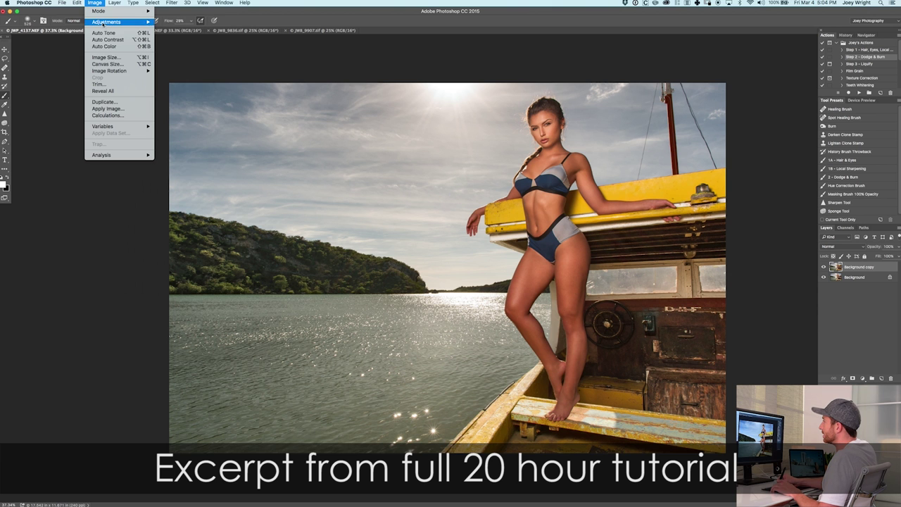
{"action": "mouse_move", "coordinate": [112, 22]}
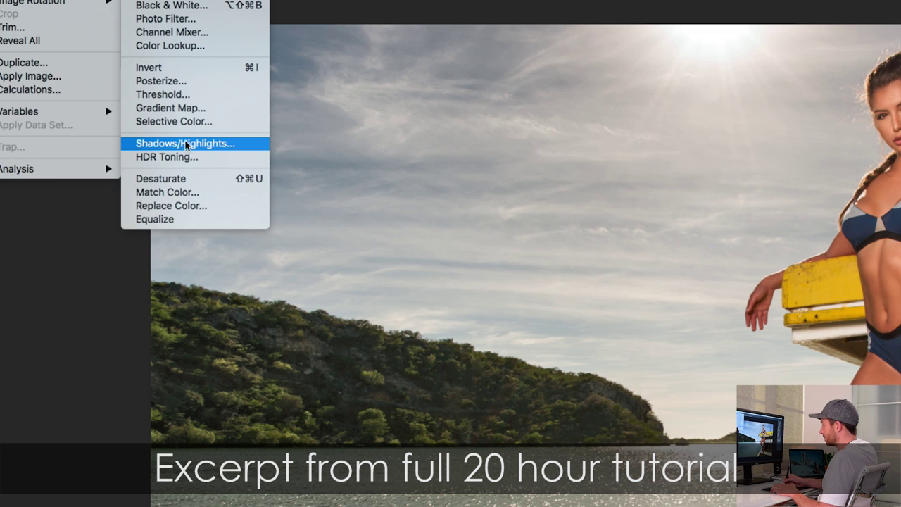
{"action": "left_click", "coordinate": [180, 145]}
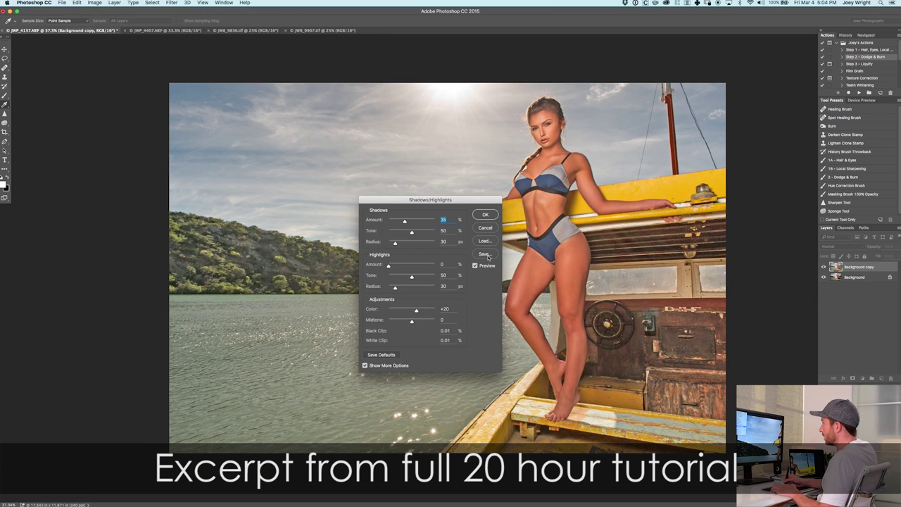
Step: Set the shadows in Shadows/Highlights to 12% amount, 30% tone and 78 px radius
{"action": "left_click", "coordinate": [404, 222]}
{"action": "left_click_drag", "start_coordinate": [404, 222], "coordinate": [393, 223]}
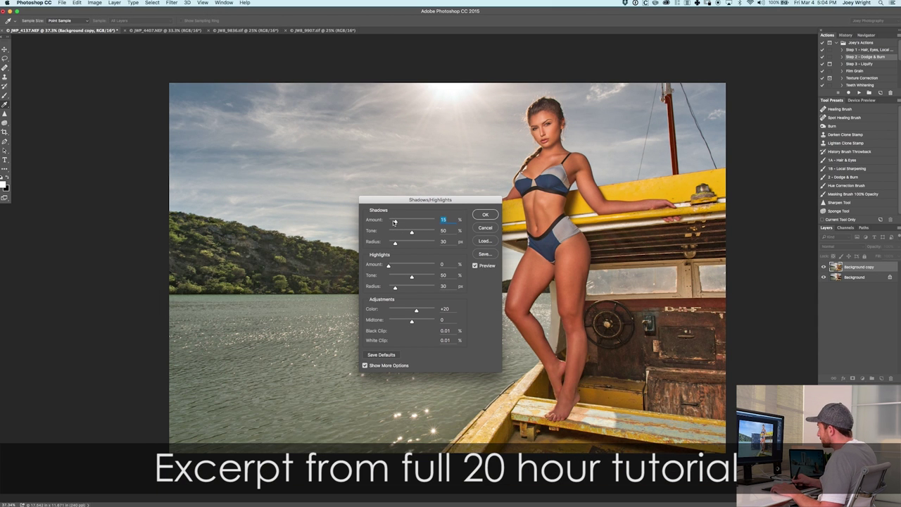
{"action": "left_click_drag", "start_coordinate": [395, 221], "coordinate": [417, 244]}
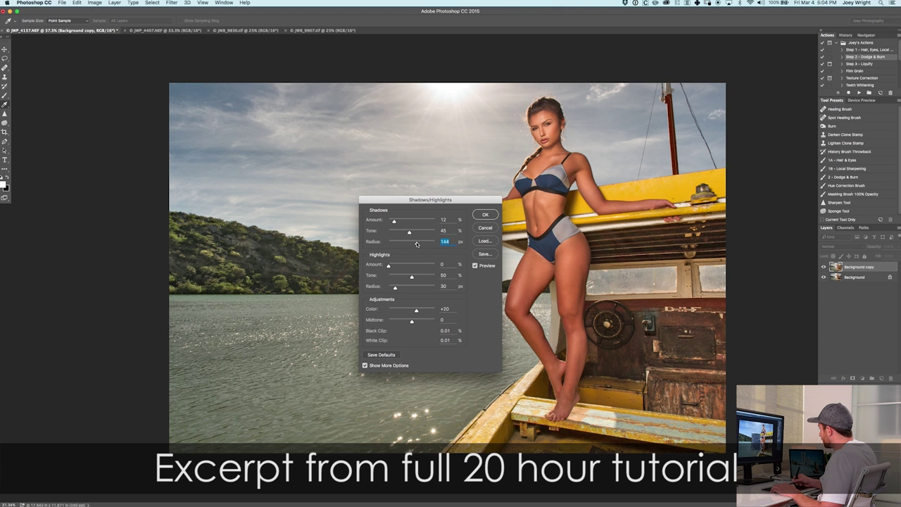
{"action": "left_click_drag", "start_coordinate": [415, 243], "coordinate": [390, 245]}
{"action": "left_click", "coordinate": [398, 243]}
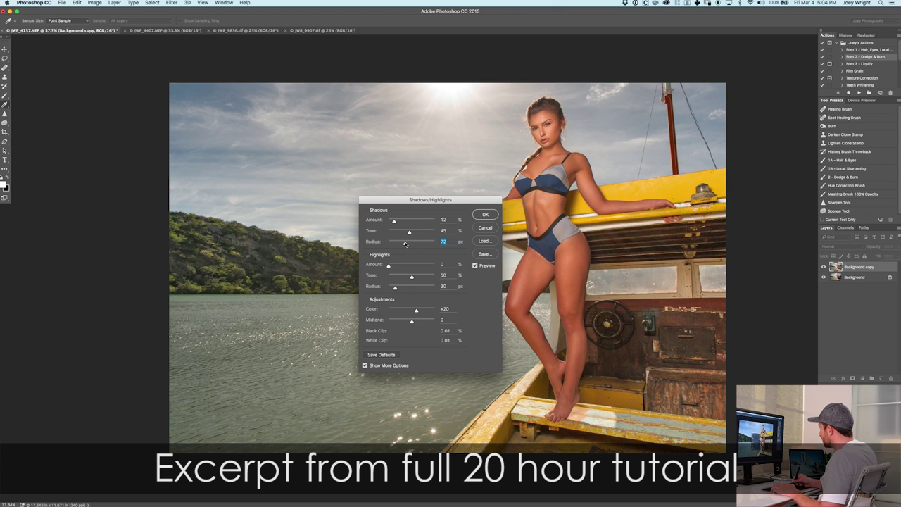
{"action": "left_click_drag", "start_coordinate": [405, 243], "coordinate": [403, 233]}
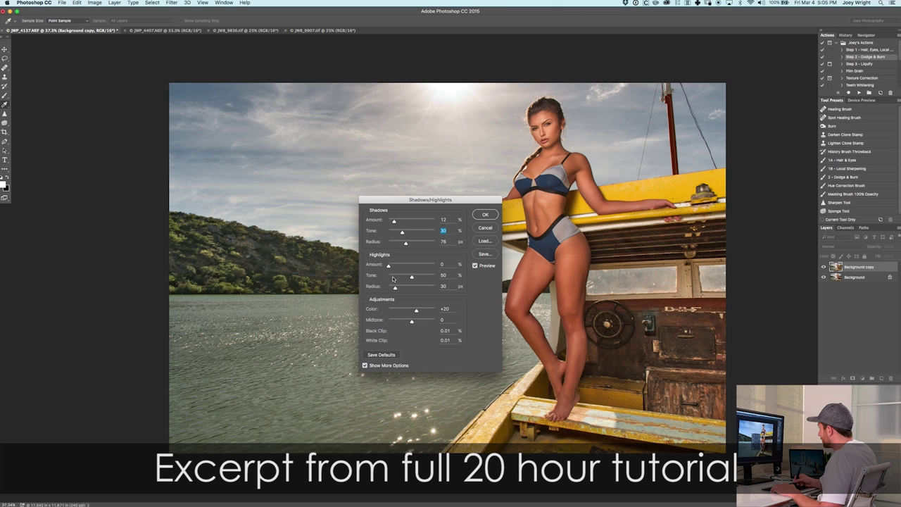
Step: Set the highlights tone and radius to 0 and color to +19, raise the midtone contrast, and apply the Shadows/Highlights adjustment
{"action": "left_click_drag", "start_coordinate": [405, 277], "coordinate": [381, 277]}
{"action": "mouse_move", "coordinate": [416, 312]}
{"action": "left_mouse_down"}
{"action": "mouse_move", "coordinate": [394, 312]}
{"action": "mouse_move", "coordinate": [418, 312]}
{"action": "left_mouse_up"}
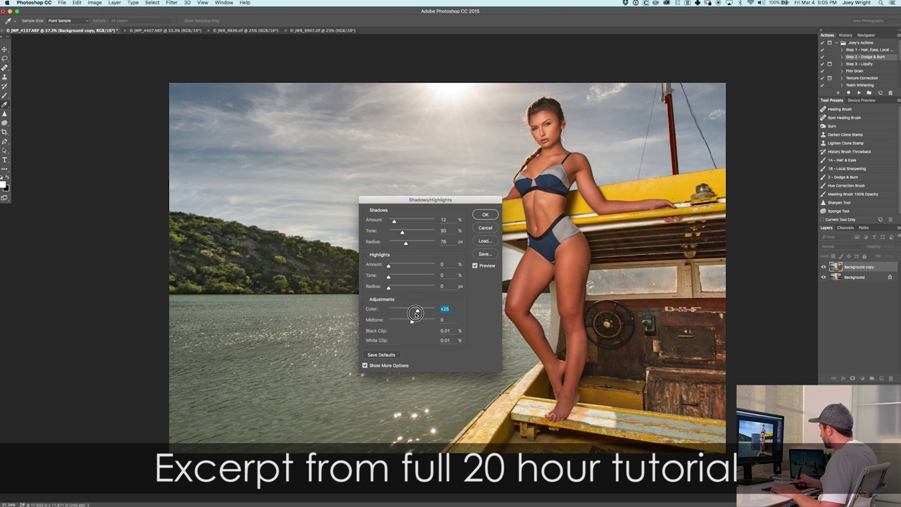
{"action": "left_click_drag", "start_coordinate": [415, 311], "coordinate": [416, 312]}
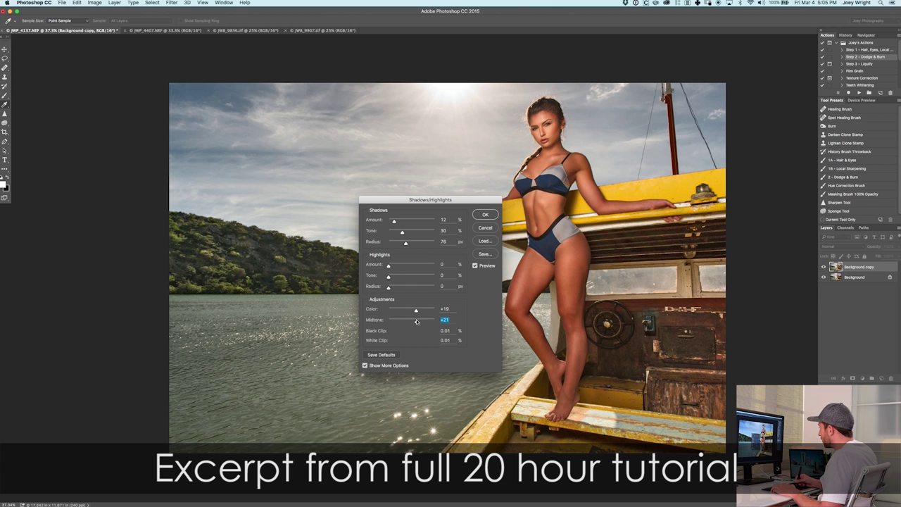
{"action": "left_click_drag", "start_coordinate": [411, 323], "coordinate": [415, 321]}
{"action": "left_click", "coordinate": [484, 215]}
Step: Toggle the Background copy layer to compare the boat, sky and skin with and without the Shadows/Highlights adjustment
{"action": "left_click", "coordinate": [824, 267]}
{"action": "left_click", "coordinate": [824, 267]}
{"action": "left_click", "coordinate": [824, 266]}
{"action": "left_click", "coordinate": [825, 267]}
{"action": "left_click", "coordinate": [824, 268]}
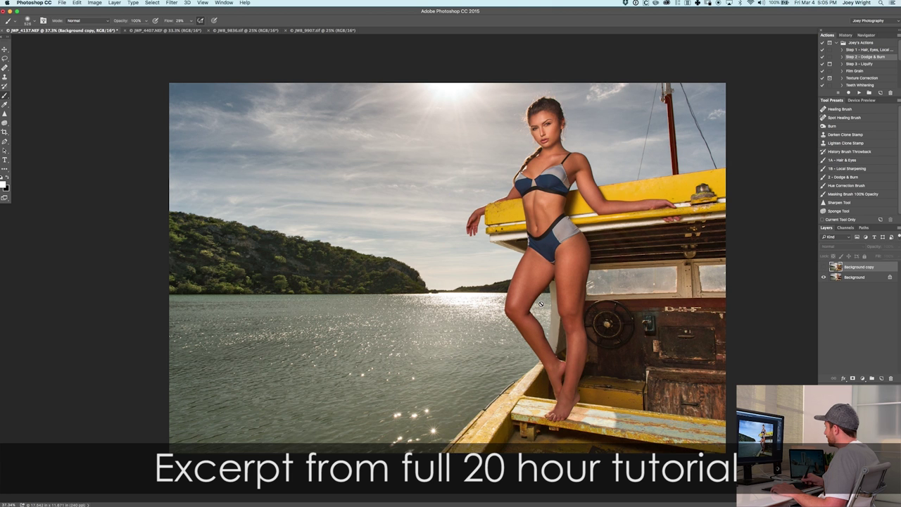
{"action": "left_click", "coordinate": [824, 267]}
{"action": "left_click", "coordinate": [824, 267]}
{"action": "left_click", "coordinate": [825, 267]}
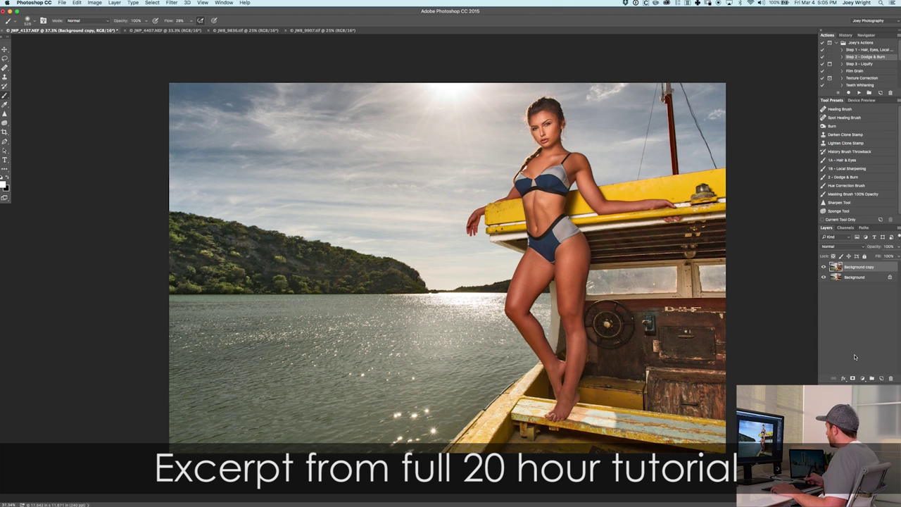
Step: Add a black layer mask to the Background copy so the Shadows/Highlights adjustment is fully hidden
{"action": "left_click", "coordinate": [853, 378]}
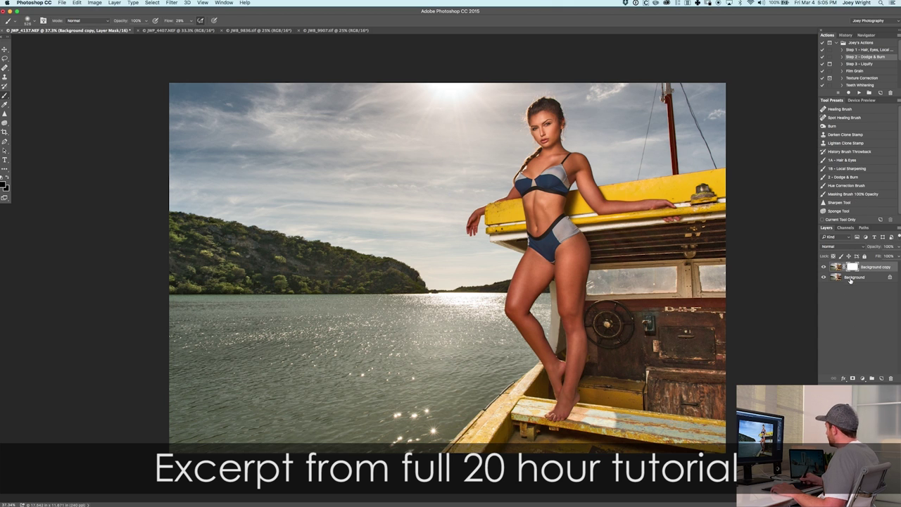
{"action": "key", "text": "super+z"}
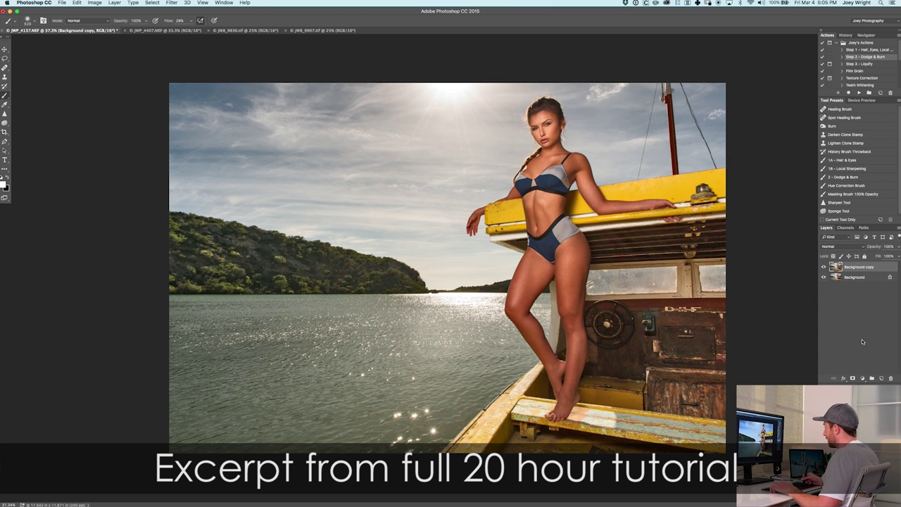
{"action": "left_click", "coordinate": [853, 378], "text": "alt"}
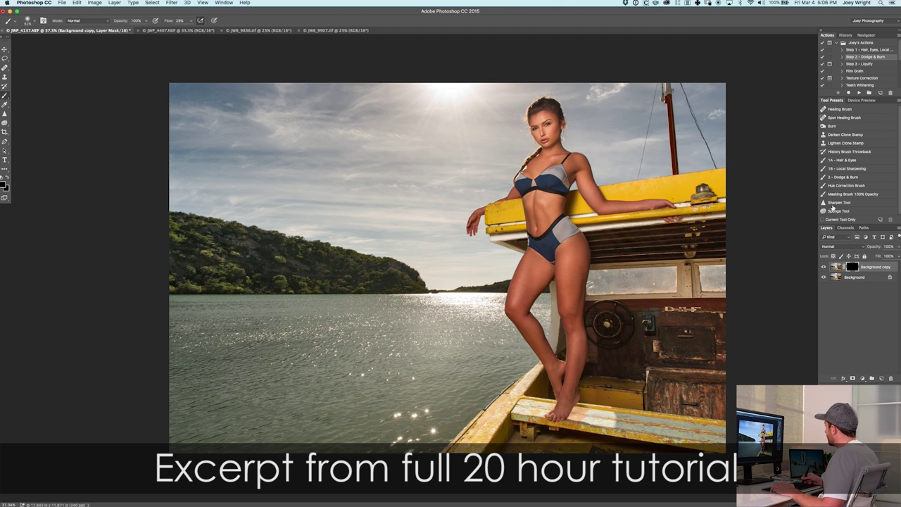
Step: Paint white on the mask over the roof underside and dark cabin interior with an enlarged Masking Brush 100% Opacity preset
{"action": "left_click", "coordinate": [845, 193]}
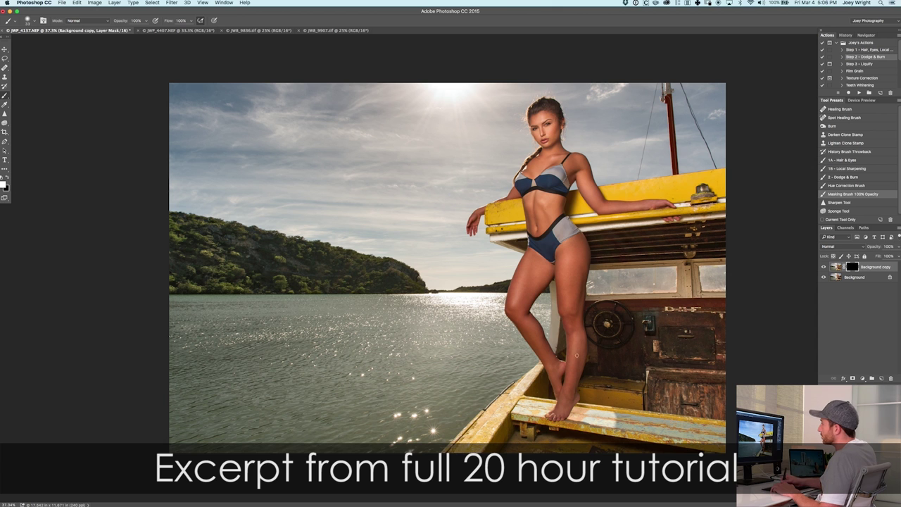
{"action": "key", "text": "bracketright"}
{"action": "key", "text": "bracketright"}
{"action": "key", "text": "bracketright"}
{"action": "key", "text": "bracketright"}
{"action": "key", "text": "bracketright"}
{"action": "key", "text": "bracketright"}
{"action": "key", "text": "bracketright"}
{"action": "key", "text": "bracketright"}
{"action": "key", "text": "bracketright"}
{"action": "key", "text": "bracketright"}
{"action": "key", "text": "bracketright"}
{"action": "key", "text": "bracketright"}
{"action": "key", "text": "bracketright"}
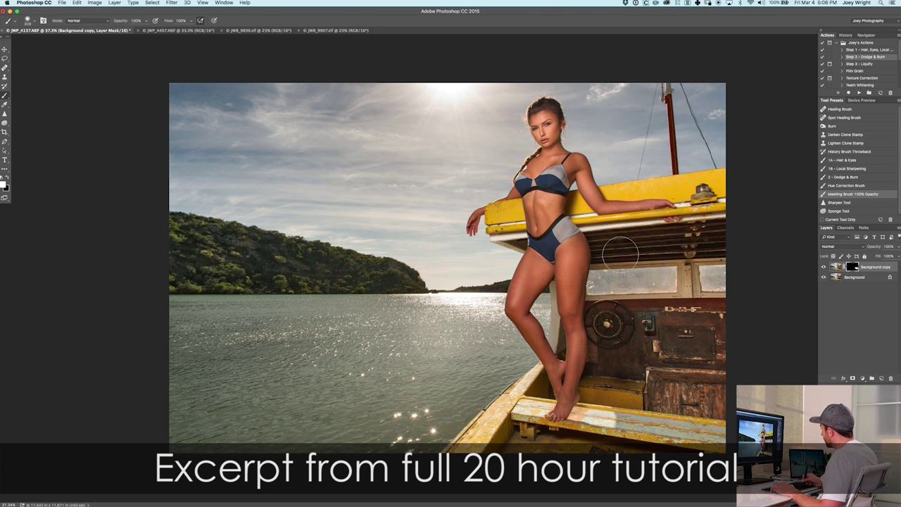
{"action": "left_click_drag", "start_coordinate": [614, 245], "coordinate": [715, 244]}
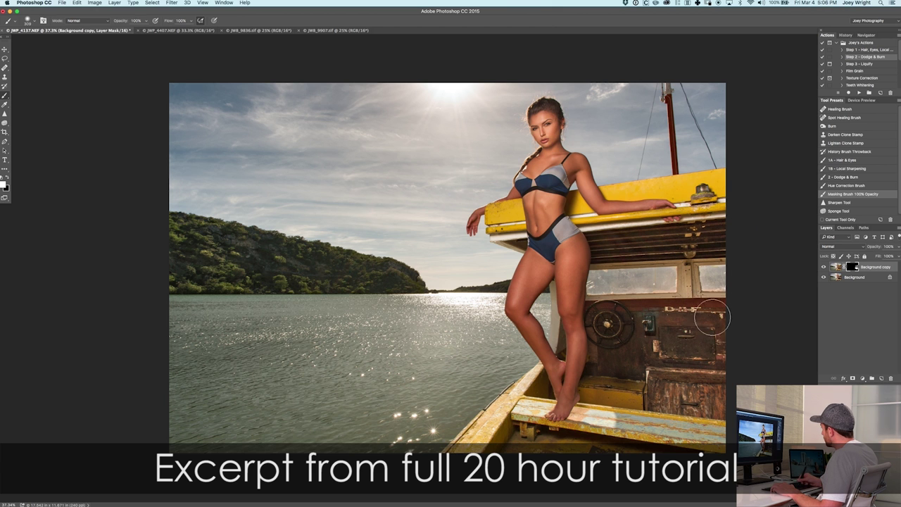
{"action": "left_click_drag", "start_coordinate": [651, 338], "coordinate": [659, 337]}
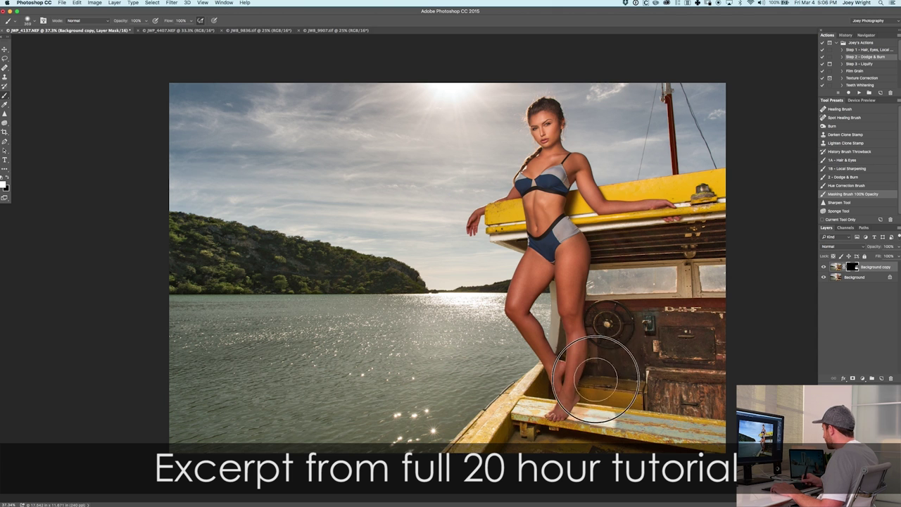
{"action": "key", "text": "bracketleft"}
{"action": "key", "text": "bracketleft"}
{"action": "key", "text": "bracketleft"}
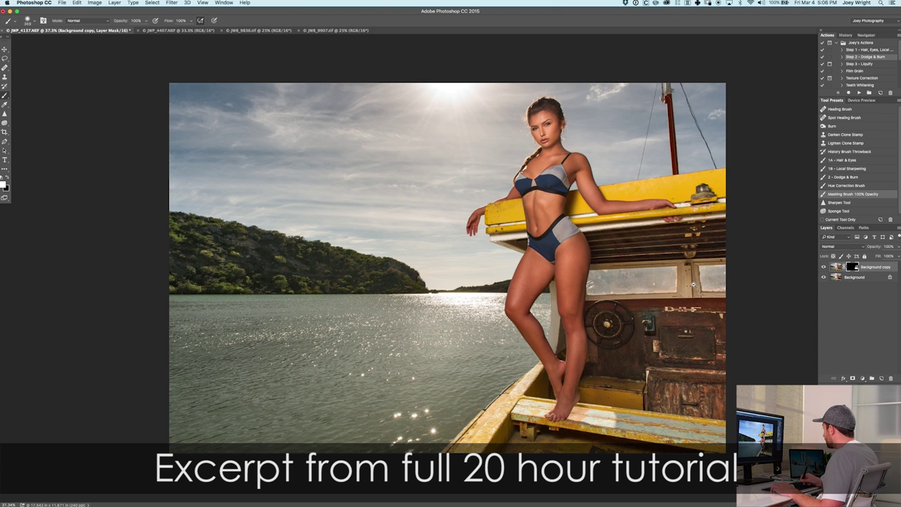
Step: Compare the photo with and without the masked Background copy, then lower its opacity and merge it into the Background layer
{"action": "scroll", "coordinate": [693, 284], "scroll_direction": "down", "scroll_amount": 2}
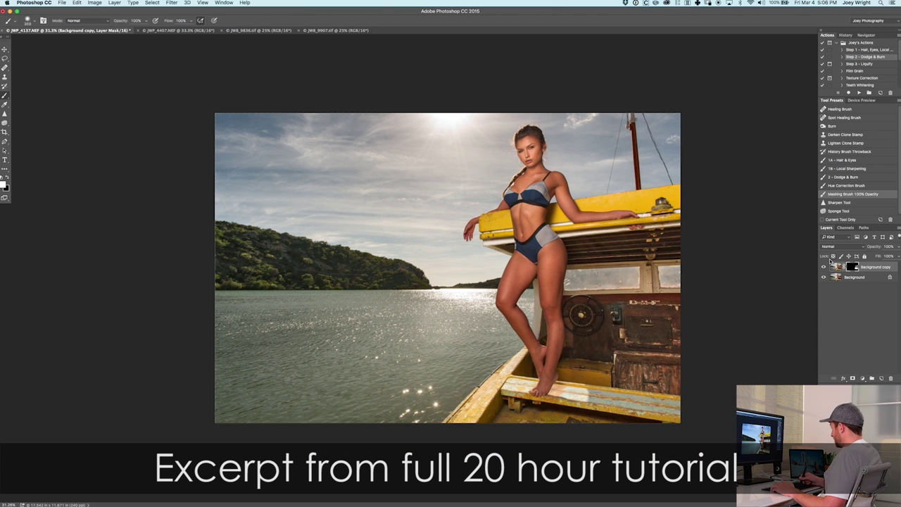
{"action": "left_click", "coordinate": [823, 268]}
{"action": "left_click", "coordinate": [823, 268]}
{"action": "left_click", "coordinate": [824, 267]}
{"action": "left_click", "coordinate": [824, 267]}
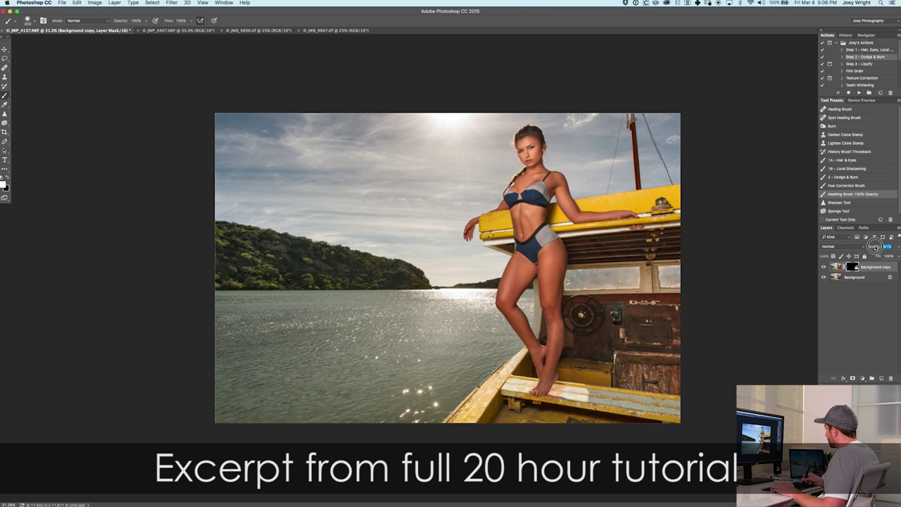
{"action": "key", "text": "super+e"}
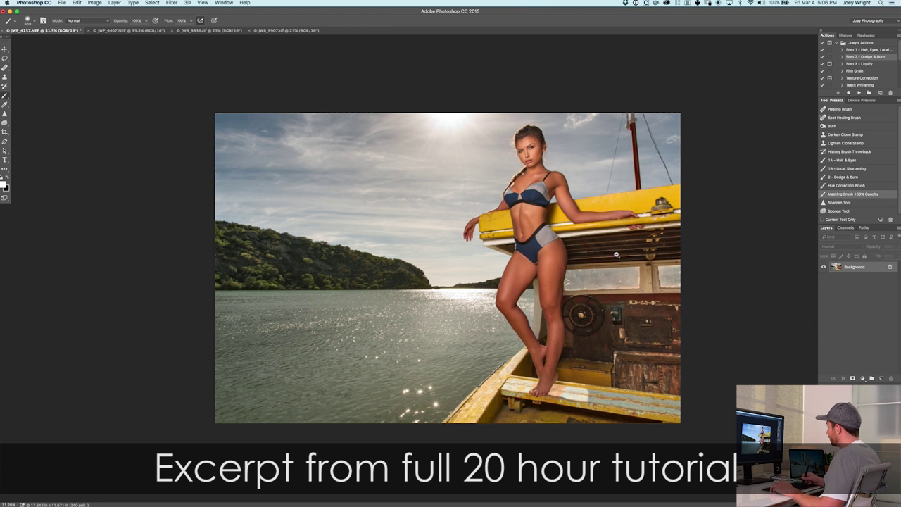
{"action": "scroll", "coordinate": [613, 260], "scroll_direction": "down", "scroll_amount": 1}
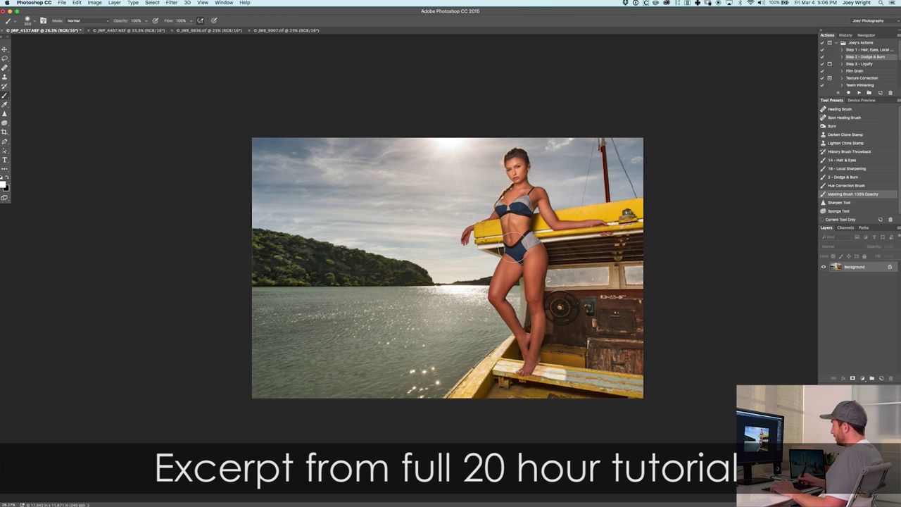
Step: Play the Step 3 - Liquify action to open the boat photo in the Liquify filter
{"action": "scroll", "coordinate": [550, 293], "scroll_direction": "up", "scroll_amount": 3}
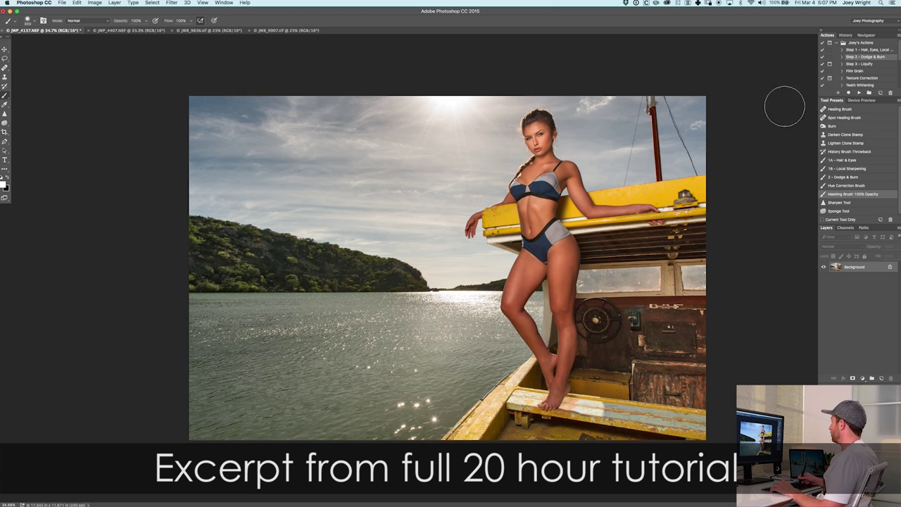
{"action": "left_click", "coordinate": [858, 64]}
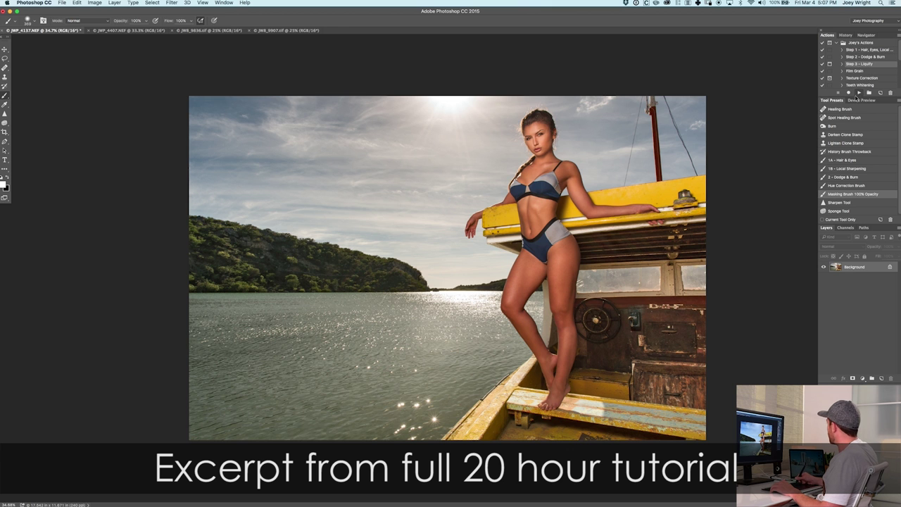
{"action": "left_click", "coordinate": [857, 93]}
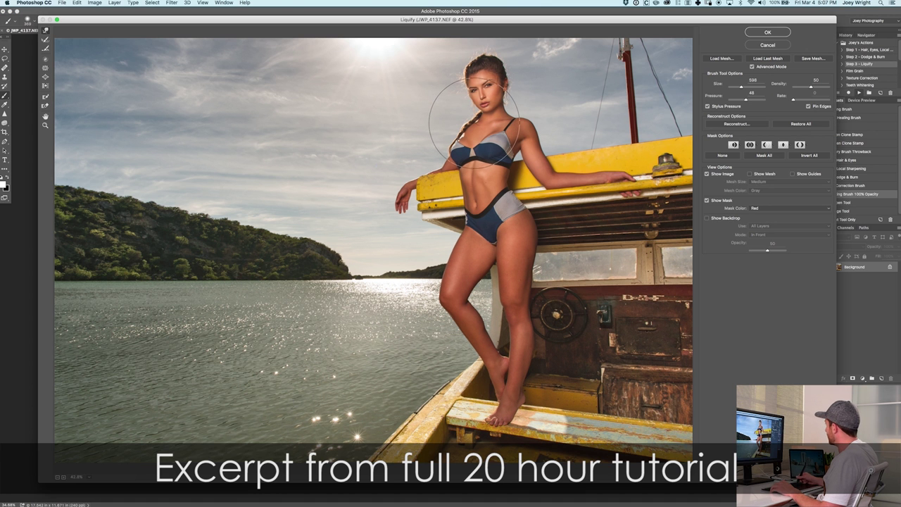
{"action": "key", "text": "alt"}
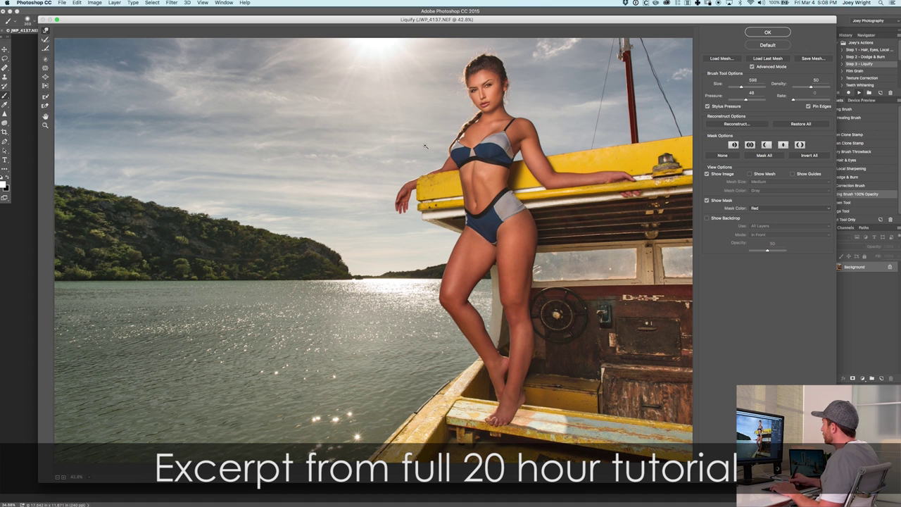
Step: Nudge the hair crown, jawline and neck contours with the Forward Warp brush, reducing its size from about 377 to 153
{"action": "left_click_drag", "start_coordinate": [529, 61], "coordinate": [422, 131]}
{"action": "left_click_drag", "start_coordinate": [490, 152], "coordinate": [343, 163]}
{"action": "left_click_drag", "start_coordinate": [462, 113], "coordinate": [402, 126]}
{"action": "key", "text": "alt"}
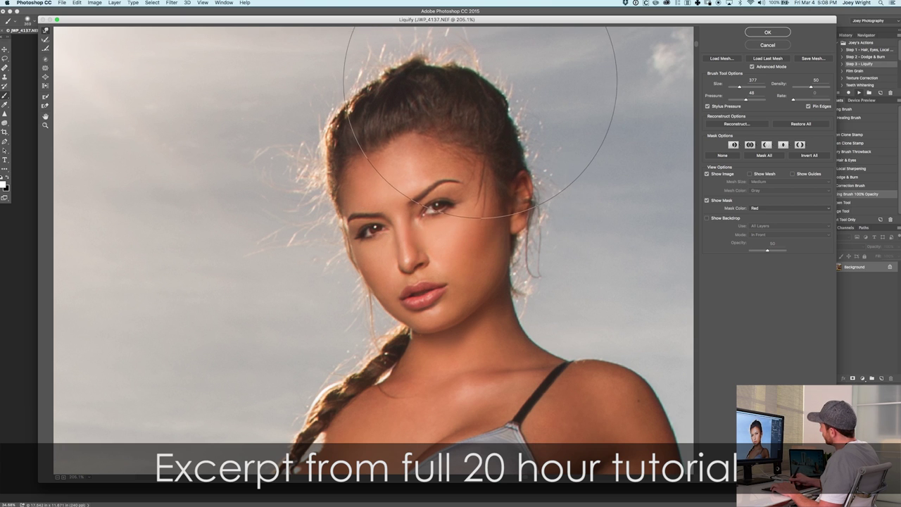
{"action": "left_click_drag", "start_coordinate": [454, 100], "coordinate": [416, 103]}
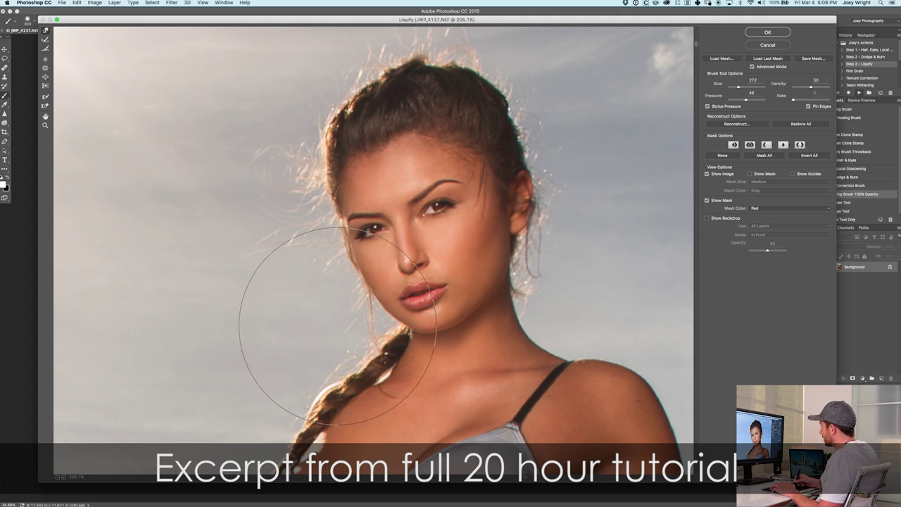
{"action": "mouse_move", "coordinate": [438, 323]}
{"action": "left_mouse_down"}
{"action": "mouse_move", "coordinate": [401, 324]}
{"action": "mouse_move", "coordinate": [443, 323]}
{"action": "mouse_move", "coordinate": [414, 324]}
{"action": "left_mouse_up"}
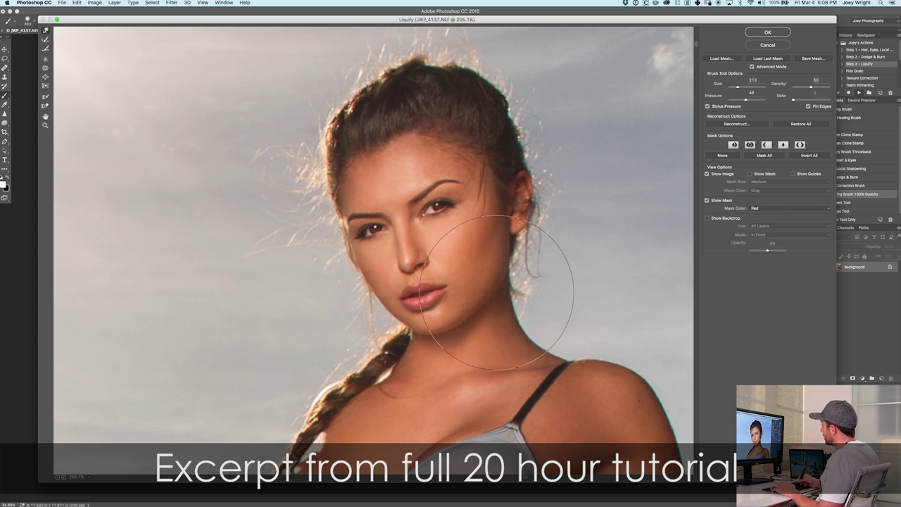
{"action": "left_click_drag", "start_coordinate": [496, 292], "coordinate": [435, 292]}
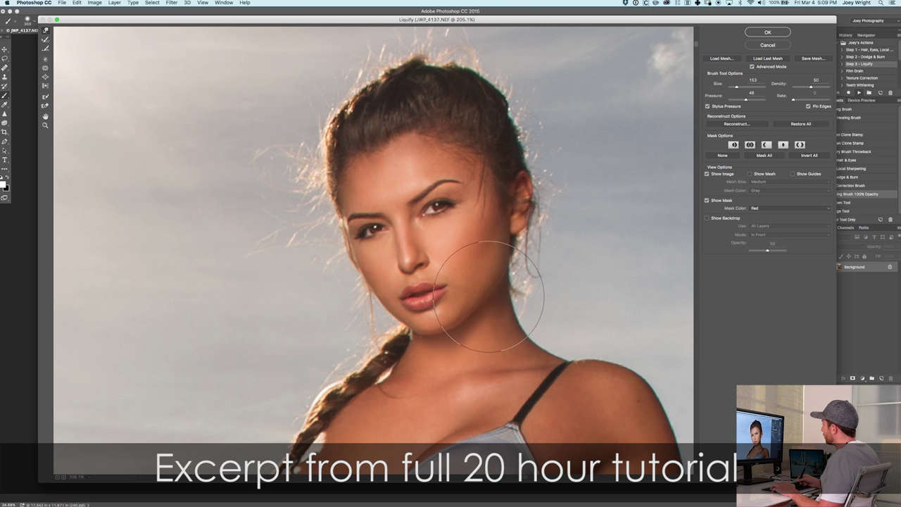
Step: Refine the ear, hair outline, cheek and mouth area with Forward Warp brush sizes between about 70 and 186
{"action": "mouse_move", "coordinate": [455, 171]}
{"action": "left_mouse_down"}
{"action": "mouse_move", "coordinate": [411, 171]}
{"action": "mouse_move", "coordinate": [425, 174]}
{"action": "left_mouse_up"}
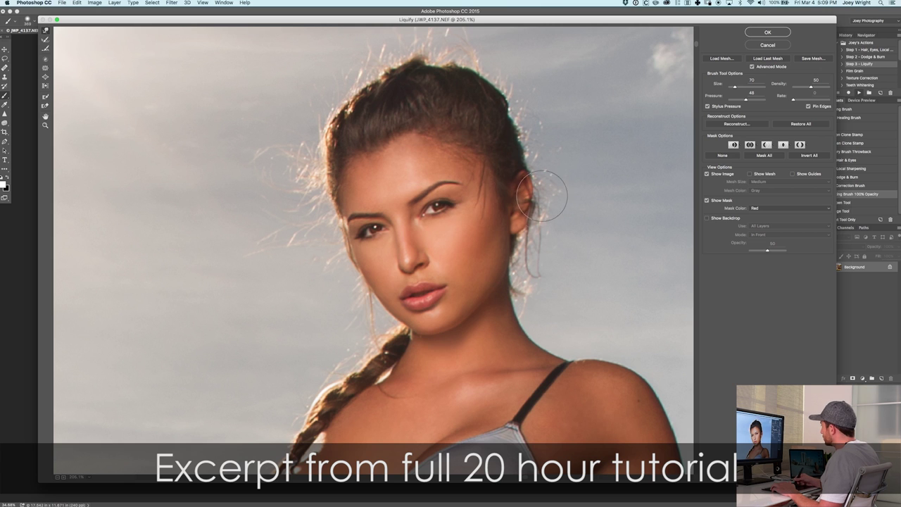
{"action": "left_click_drag", "start_coordinate": [522, 188], "coordinate": [542, 190]}
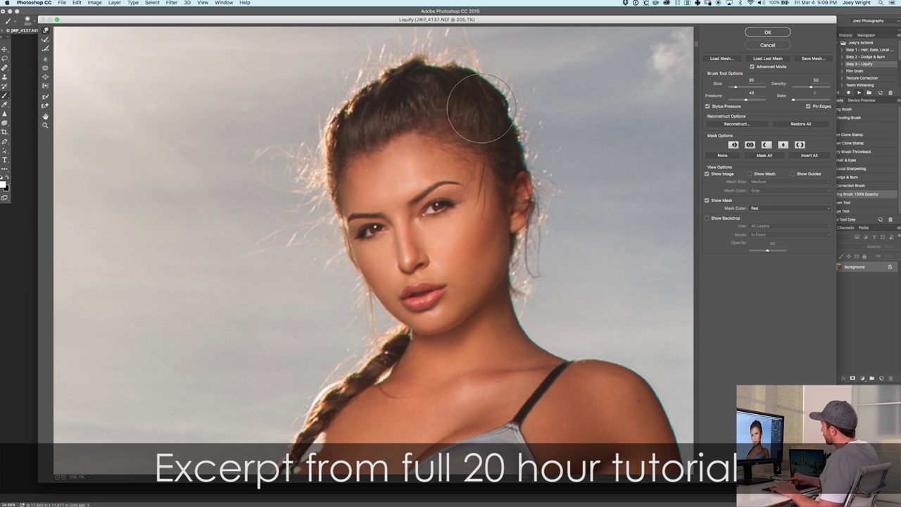
{"action": "left_click_drag", "start_coordinate": [352, 87], "coordinate": [362, 87]}
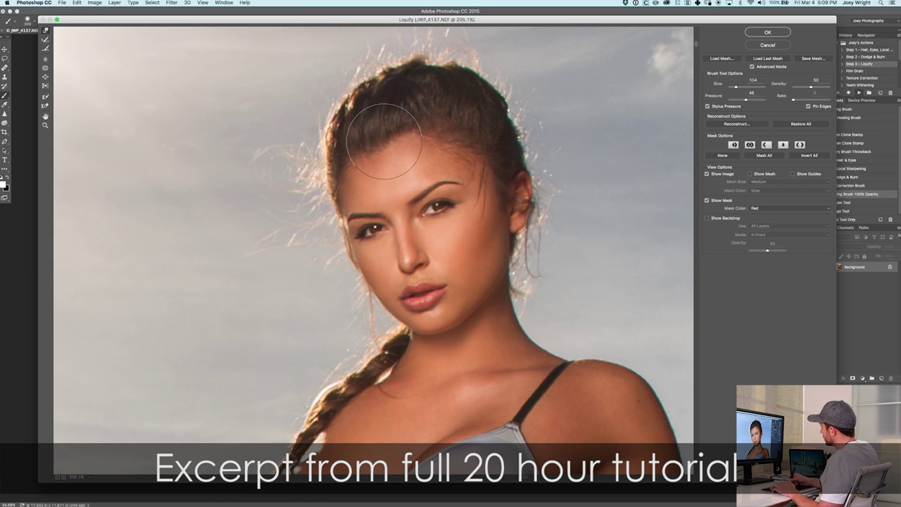
{"action": "left_click_drag", "start_coordinate": [328, 292], "coordinate": [394, 292]}
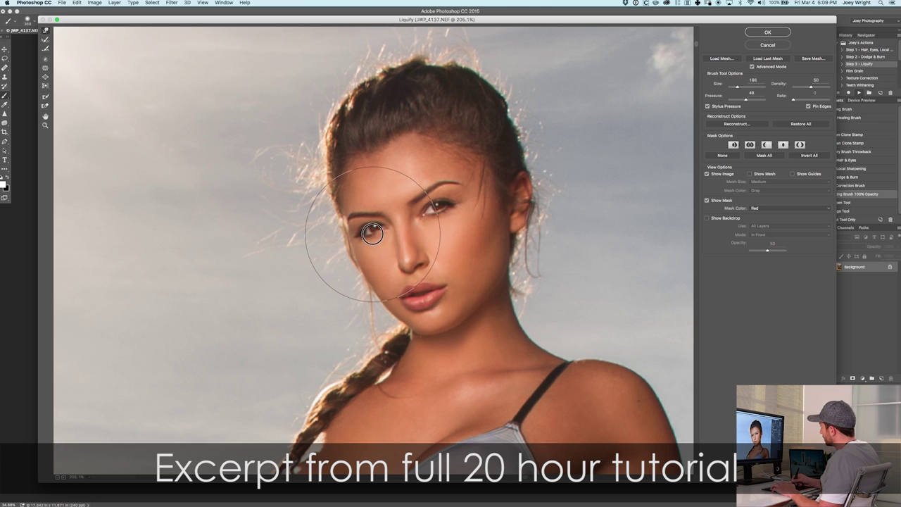
{"action": "mouse_move", "coordinate": [406, 282]}
{"action": "left_mouse_down"}
{"action": "mouse_move", "coordinate": [360, 285]}
{"action": "mouse_move", "coordinate": [442, 285]}
{"action": "left_mouse_up"}
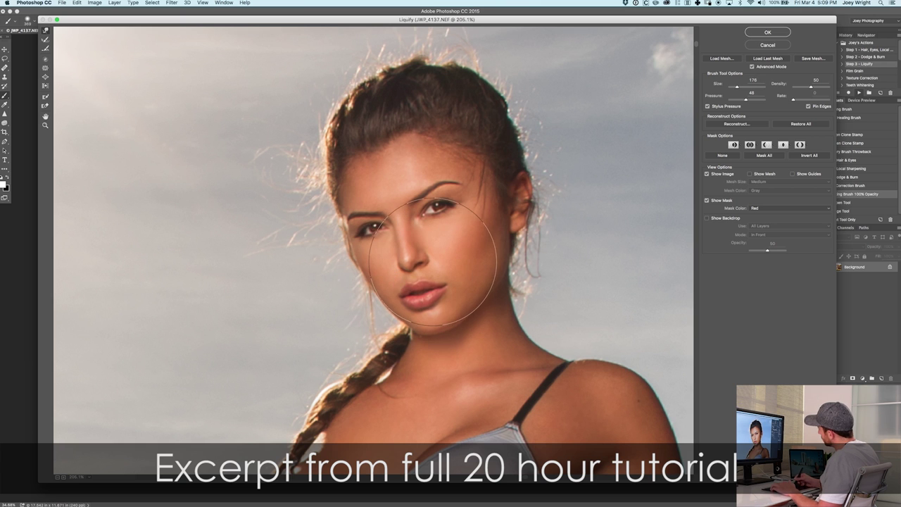
Step: Reshape the upper arm and waist contours with the Forward Warp brush, reducing its size from about 321 to 138
{"action": "scroll", "coordinate": [402, 280], "scroll_direction": "down", "scroll_amount": 5}
{"action": "scroll", "coordinate": [430, 276], "scroll_direction": "down", "scroll_amount": 2}
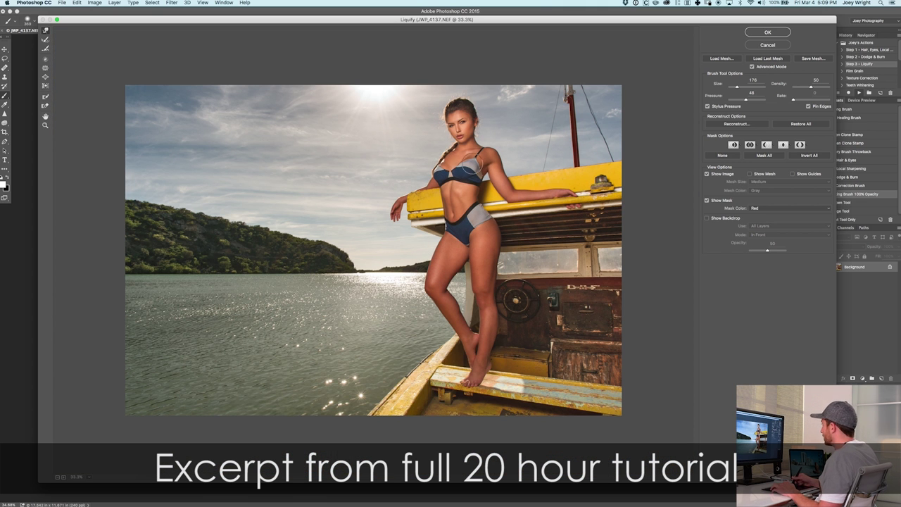
{"action": "left_click_drag", "start_coordinate": [399, 221], "coordinate": [538, 133]}
{"action": "left_click_drag", "start_coordinate": [500, 190], "coordinate": [557, 193]}
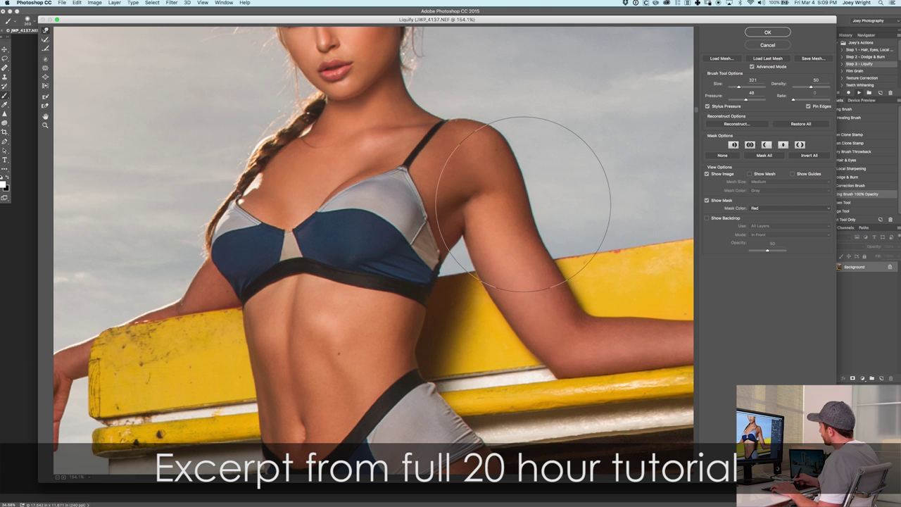
{"action": "left_click_drag", "start_coordinate": [402, 332], "coordinate": [326, 331]}
{"action": "key", "text": "bracketleft"}
{"action": "key", "text": "f"}
{"action": "left_click_drag", "start_coordinate": [401, 332], "coordinate": [402, 332]}
{"action": "key", "text": "d"}
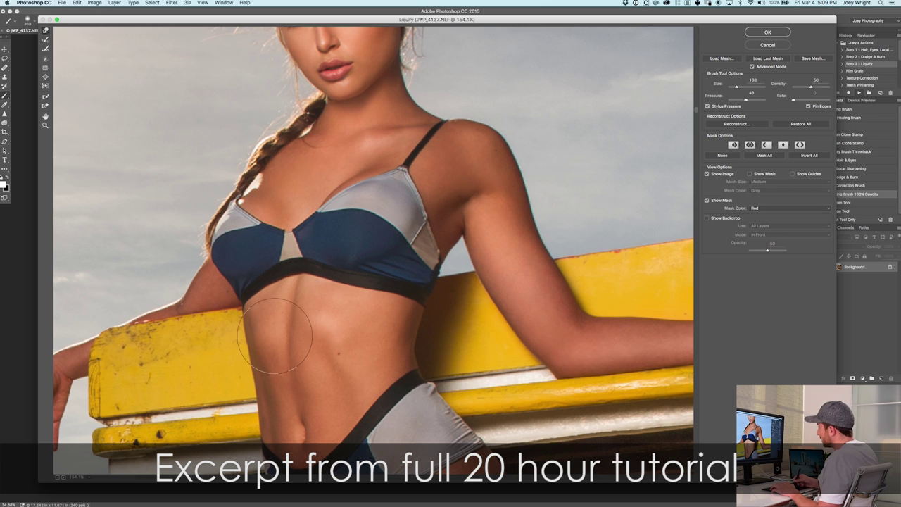
Step: Smooth the outline of the bikini top's cups with a small Forward Warp brush of about 92 to 85
{"action": "left_click_drag", "start_coordinate": [238, 276], "coordinate": [211, 271]}
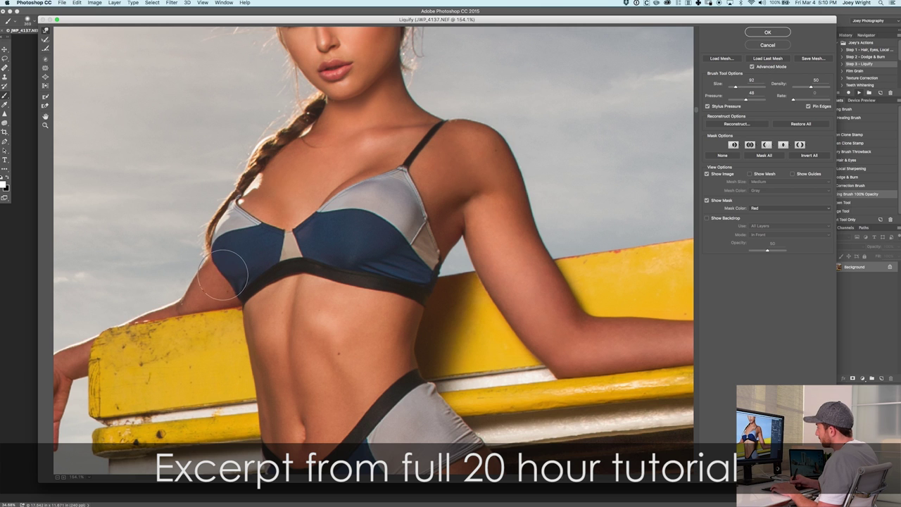
{"action": "key", "text": "bracketleft"}
{"action": "key", "text": "bracketleft"}
{"action": "left_click", "coordinate": [231, 271]}
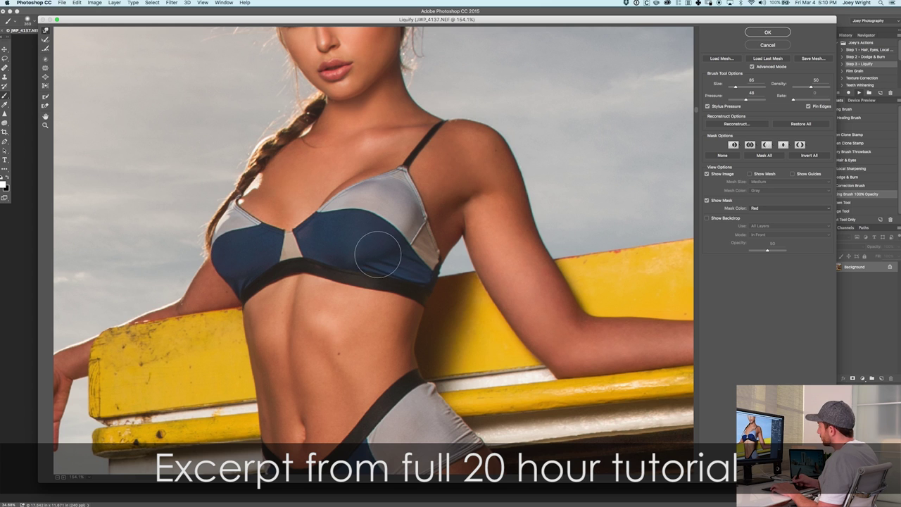
Step: Adjust the outstretched arm and the hip contours with Forward Warp brush sizes of about 369 and 299
{"action": "scroll", "coordinate": [384, 247], "scroll_direction": "down", "scroll_amount": 2}
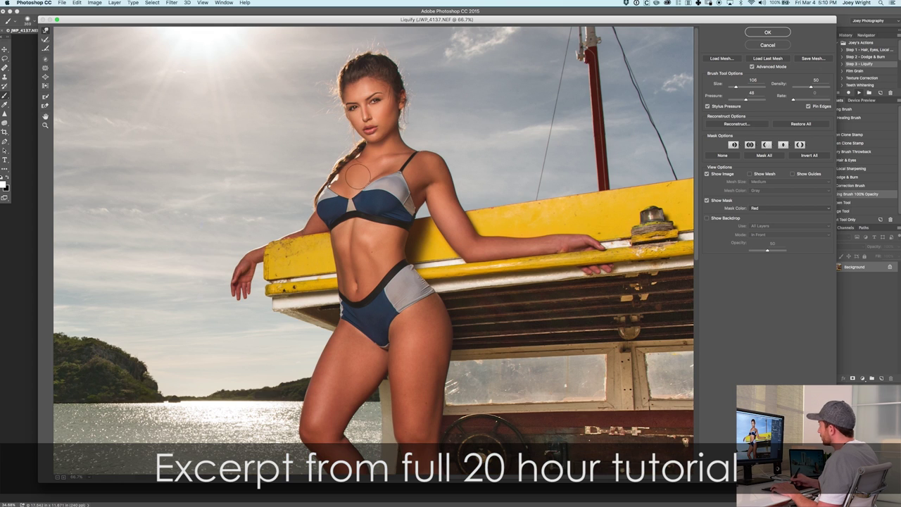
{"action": "left_click_drag", "start_coordinate": [466, 189], "coordinate": [486, 187]}
{"action": "left_click_drag", "start_coordinate": [477, 224], "coordinate": [516, 230]}
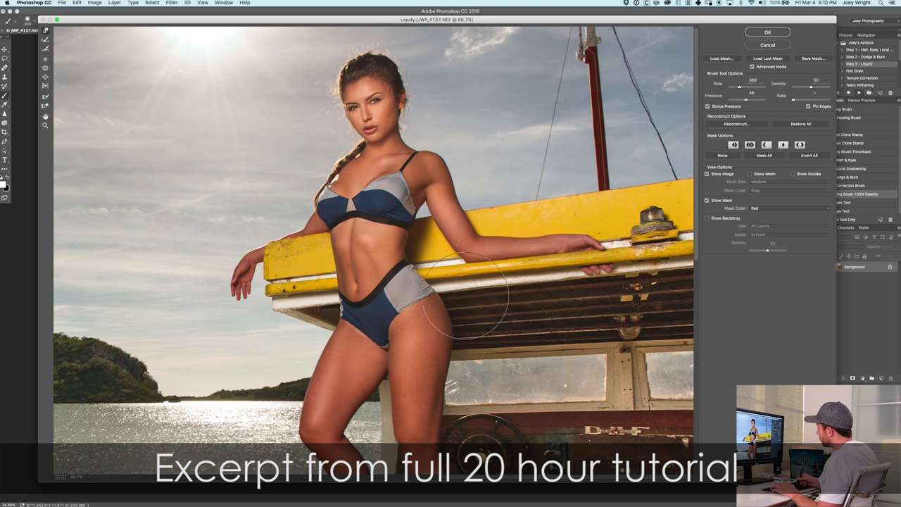
{"action": "scroll", "coordinate": [422, 242], "scroll_direction": "down", "scroll_amount": 3}
{"action": "key", "text": "bracketleft"}
{"action": "key", "text": "bracketleft"}
{"action": "key", "text": "bracketleft"}
{"action": "left_click_drag", "start_coordinate": [363, 243], "coordinate": [353, 246]}
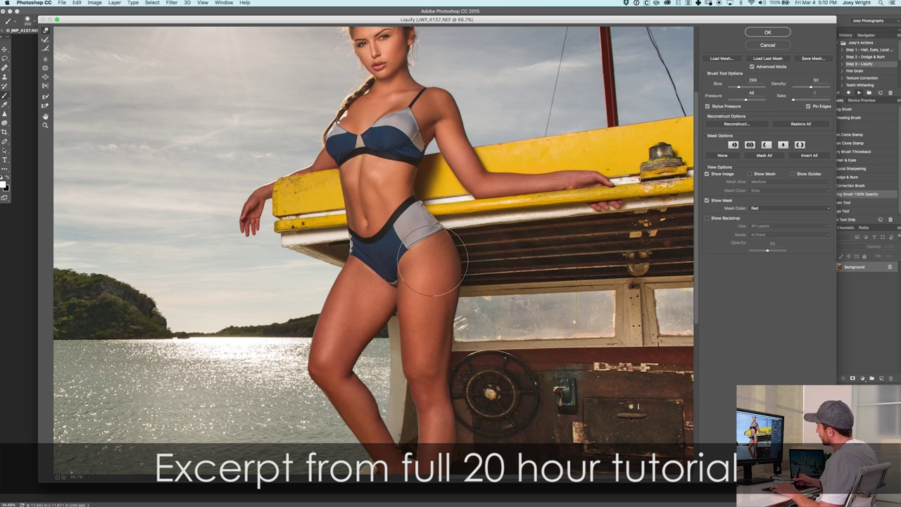
Step: Reshape the thighs, knees and calves with large Forward Warp brushes of about 443 to 773, and apply the Liquify changes
{"action": "left_click_drag", "start_coordinate": [318, 309], "coordinate": [367, 309]}
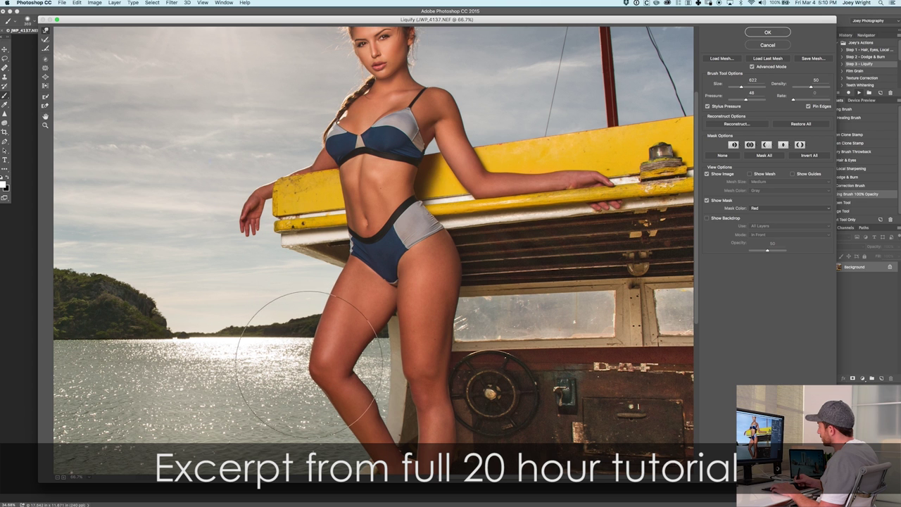
{"action": "mouse_move", "coordinate": [370, 376]}
{"action": "left_mouse_down"}
{"action": "mouse_move", "coordinate": [377, 276]}
{"action": "mouse_move", "coordinate": [385, 271]}
{"action": "mouse_move", "coordinate": [333, 264]}
{"action": "left_mouse_up"}
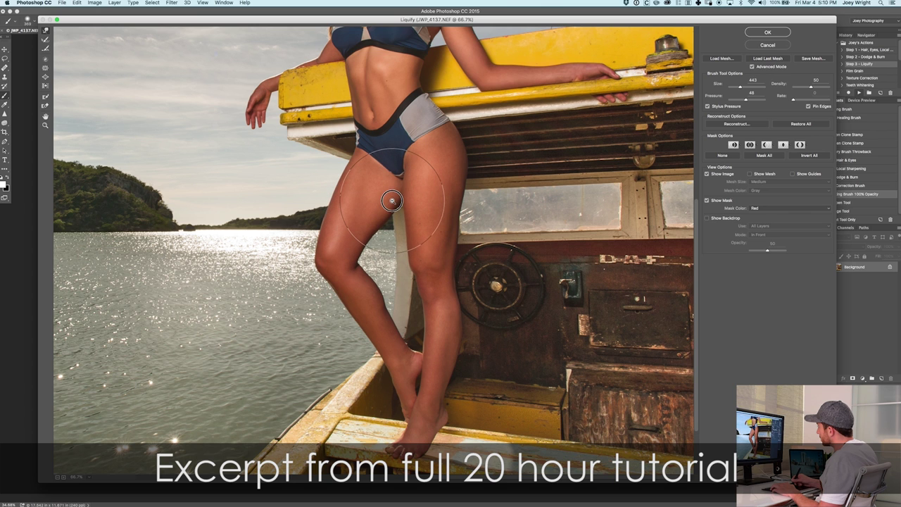
{"action": "left_click_drag", "start_coordinate": [418, 215], "coordinate": [398, 216]}
{"action": "left_click_drag", "start_coordinate": [475, 207], "coordinate": [506, 207]}
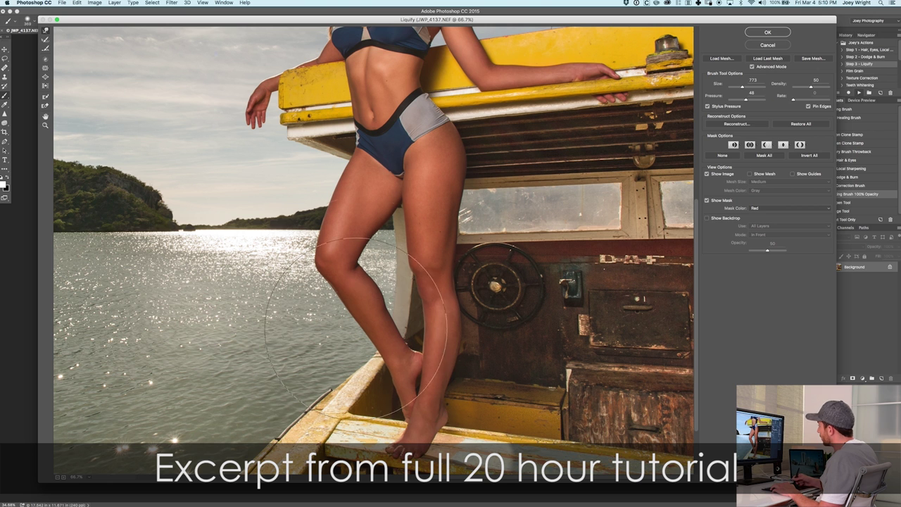
{"action": "scroll", "coordinate": [384, 289], "scroll_direction": "down", "scroll_amount": 2}
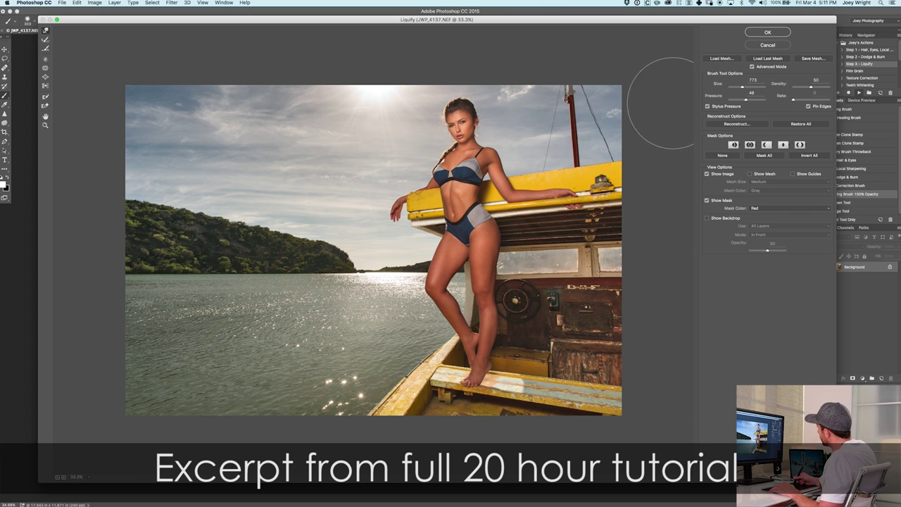
{"action": "left_click", "coordinate": [767, 32]}
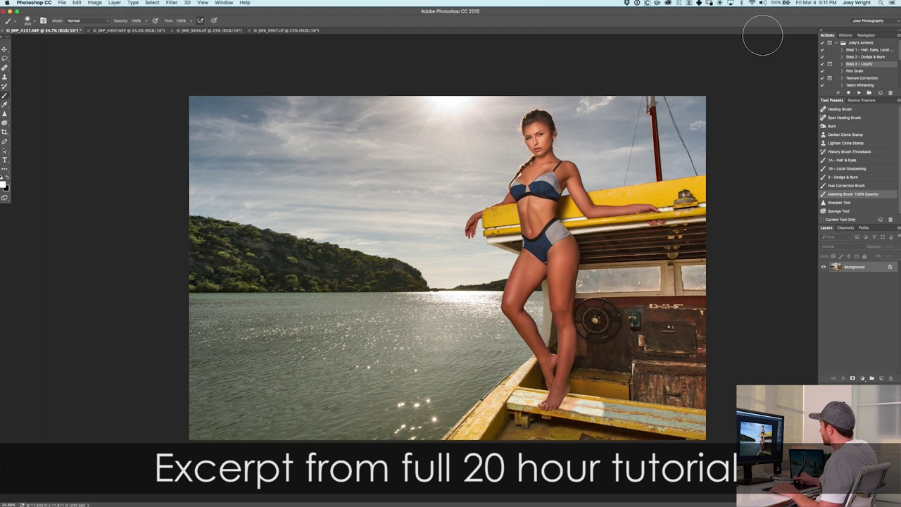
Step: Remove the small moles on the straight leg's thigh and above its knee with the Healing Brush, sampling clean skin nearby
{"action": "scroll", "coordinate": [568, 290], "scroll_direction": "up", "scroll_amount": 6}
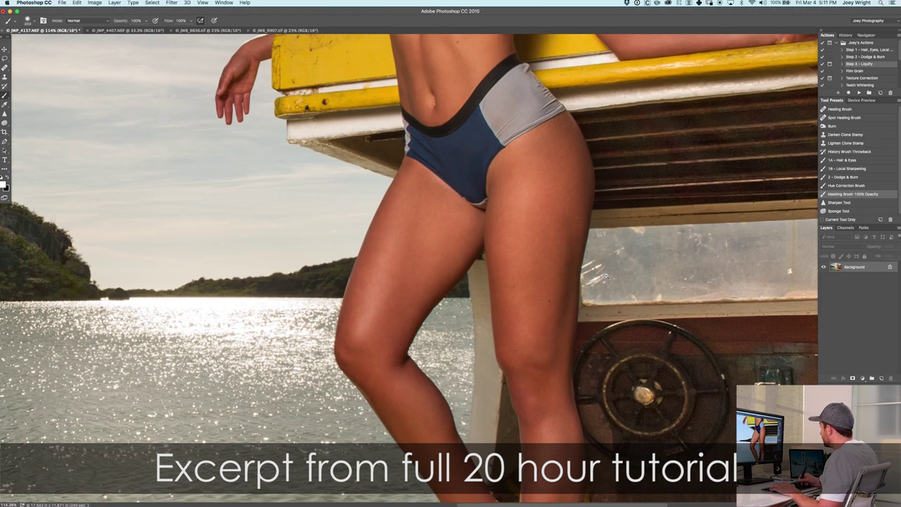
{"action": "left_click", "coordinate": [857, 110]}
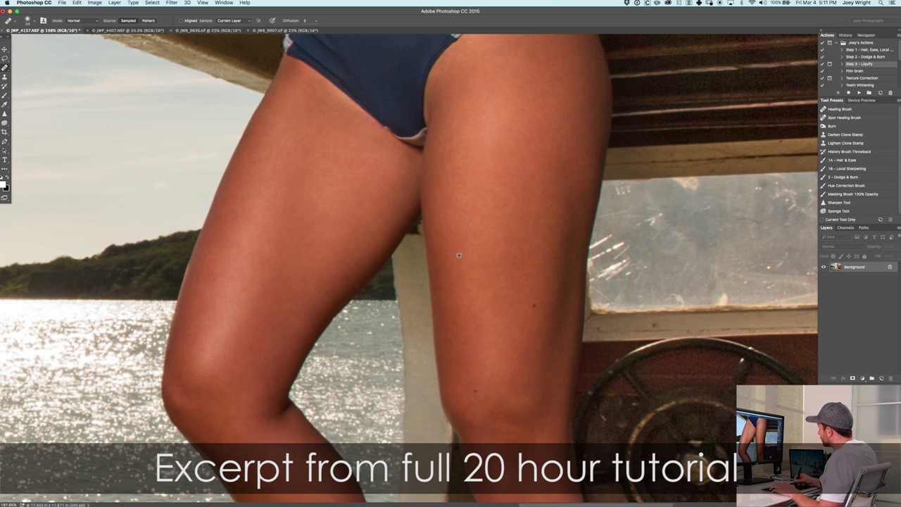
{"action": "left_click", "coordinate": [458, 287], "text": "alt"}
{"action": "left_click", "coordinate": [474, 387]}
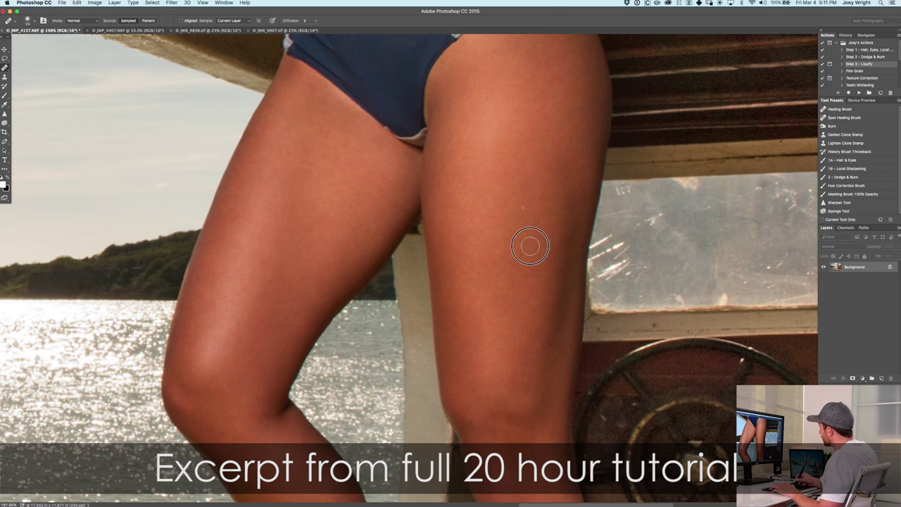
{"action": "left_click", "coordinate": [479, 268], "text": "alt"}
{"action": "left_click", "coordinate": [476, 304]}
{"action": "left_click", "coordinate": [474, 342]}
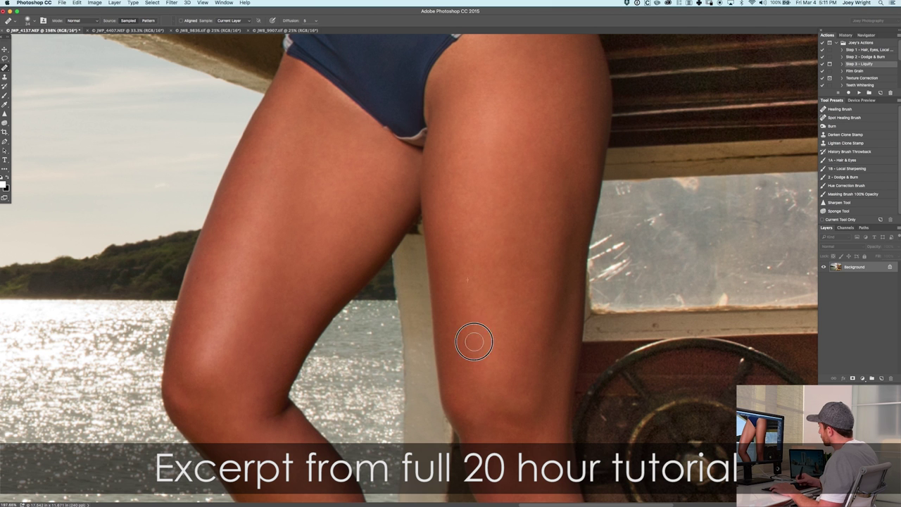
{"action": "left_click", "coordinate": [525, 221], "text": "alt"}
{"action": "left_click", "coordinate": [528, 243], "text": "alt"}
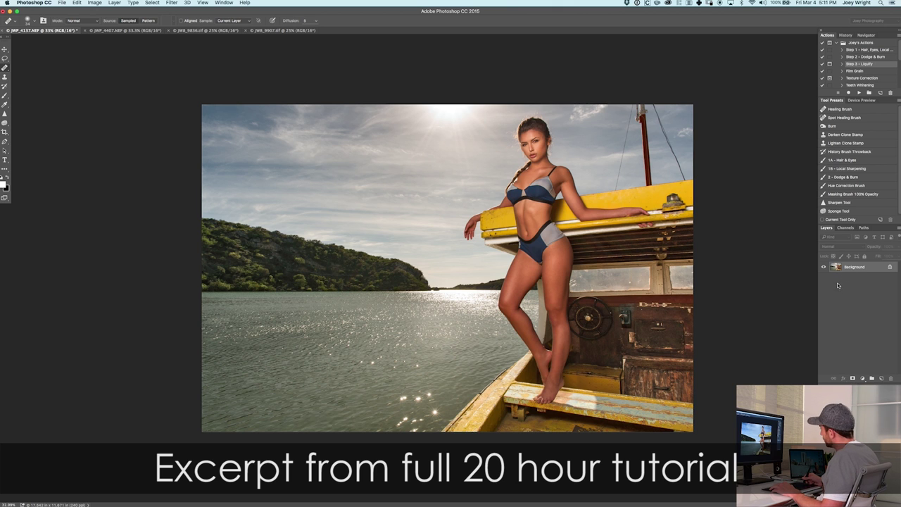
Step: Convert the background to a regular layer, stretch it downward to about 101.14% height, and flatten the image
{"action": "double_click", "coordinate": [879, 267]}
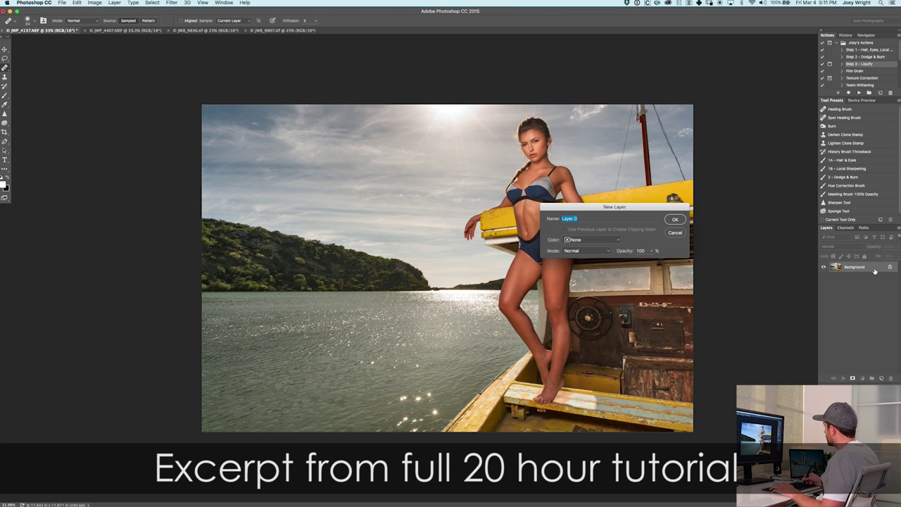
{"action": "left_click", "coordinate": [674, 219]}
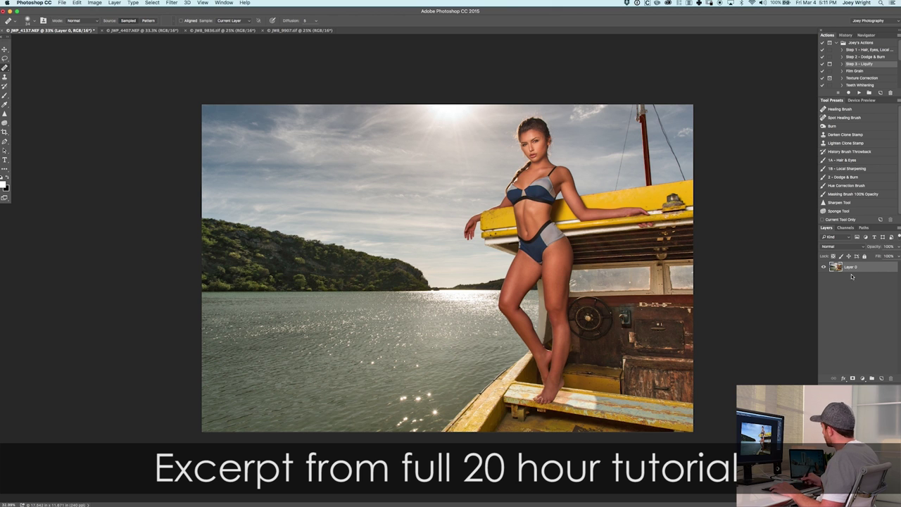
{"action": "left_click", "coordinate": [5, 50]}
{"action": "left_click", "coordinate": [448, 432]}
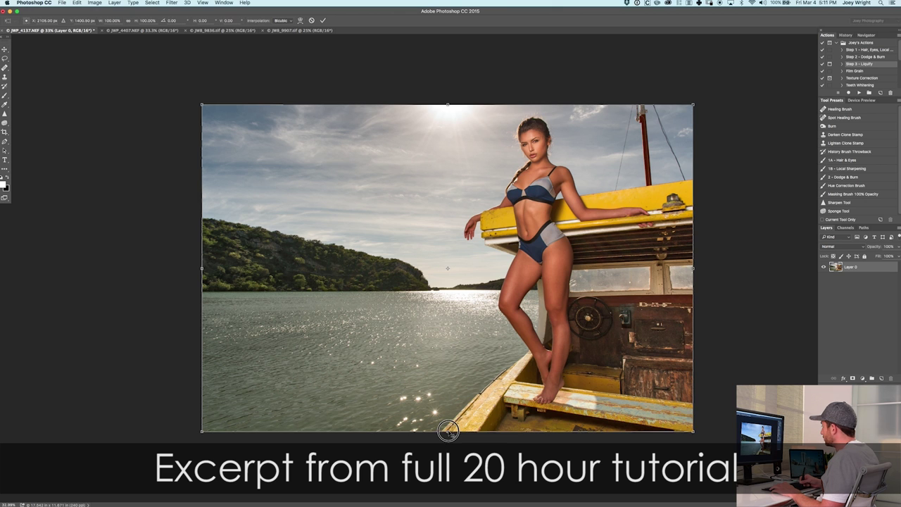
{"action": "left_click_drag", "start_coordinate": [448, 432], "coordinate": [447, 436]}
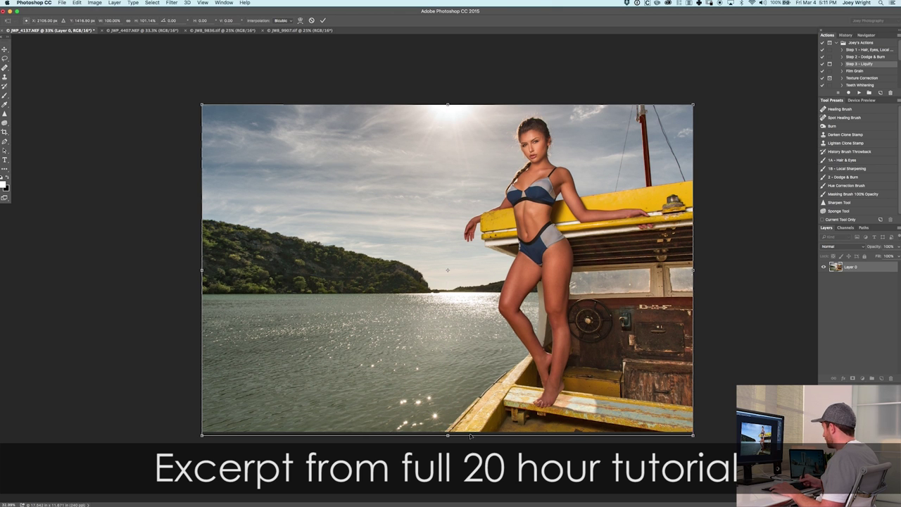
{"action": "key", "text": "Return"}
{"action": "key", "text": "super+shift+e"}
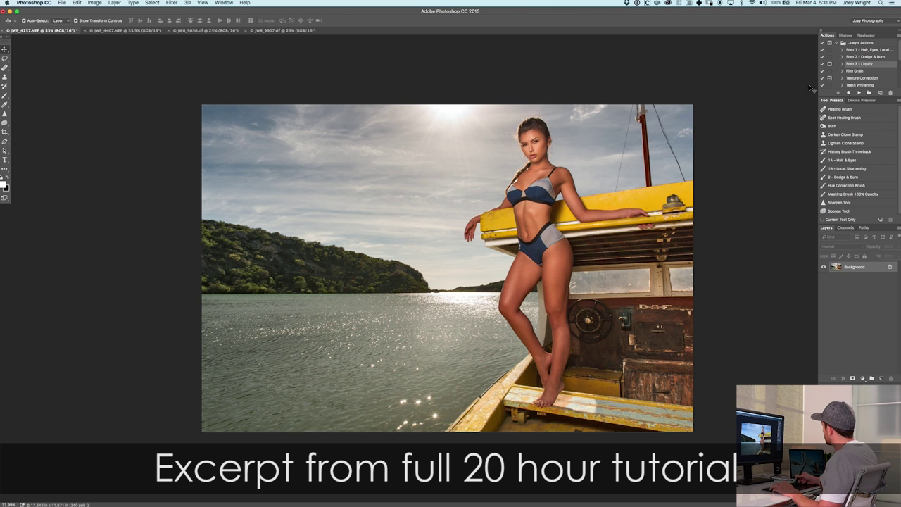
Step: Start a Color Range selection from the clouds in the left part of the sky, with the Range at 43%
{"action": "left_click_drag", "start_coordinate": [590, 206], "coordinate": [569, 205]}
{"action": "scroll", "coordinate": [569, 205], "scroll_direction": "up", "scroll_amount": 3}
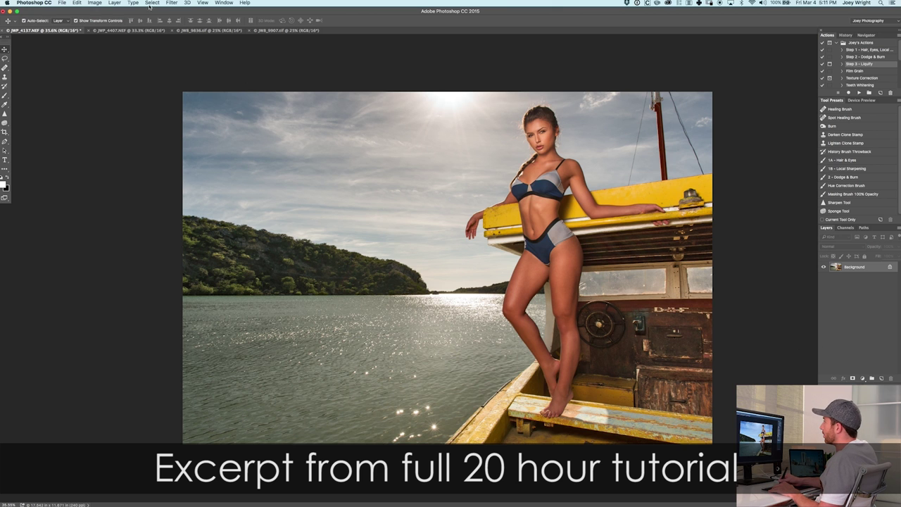
{"action": "left_click", "coordinate": [171, 4]}
{"action": "mouse_move", "coordinate": [150, 3]}
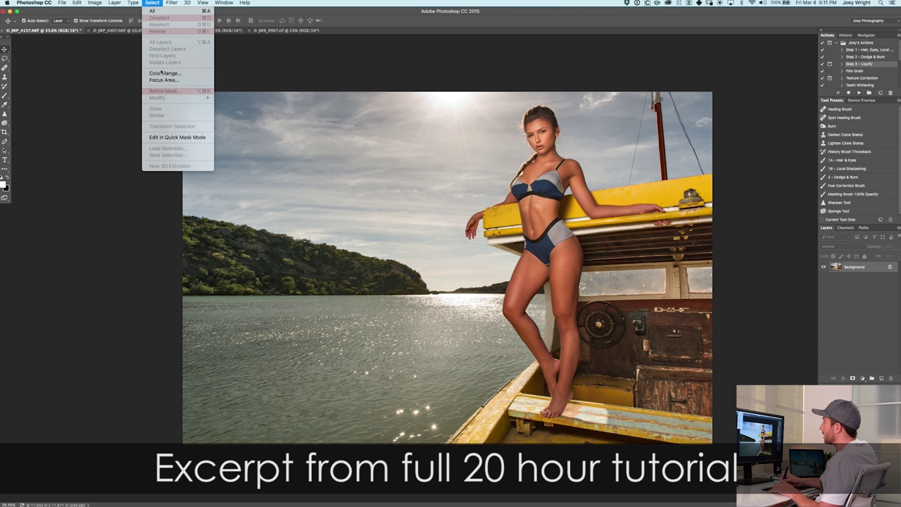
{"action": "left_click", "coordinate": [164, 74]}
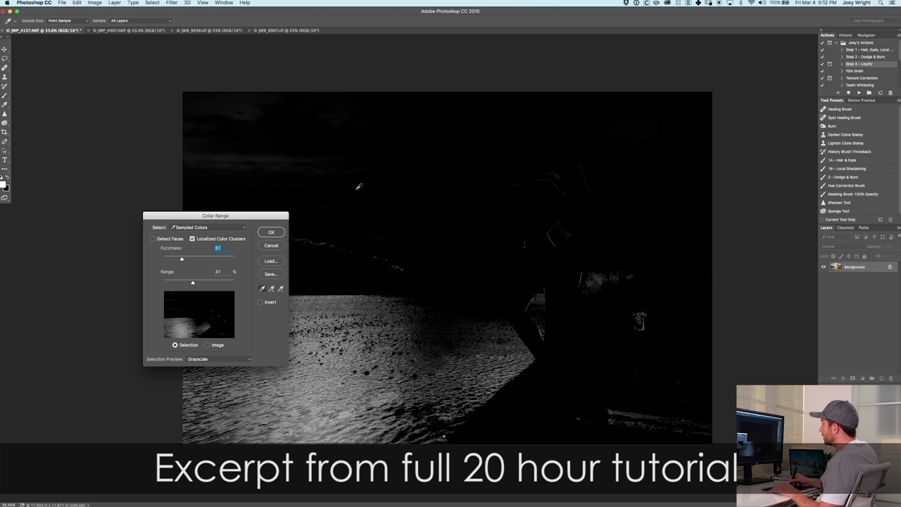
{"action": "left_click", "coordinate": [359, 186]}
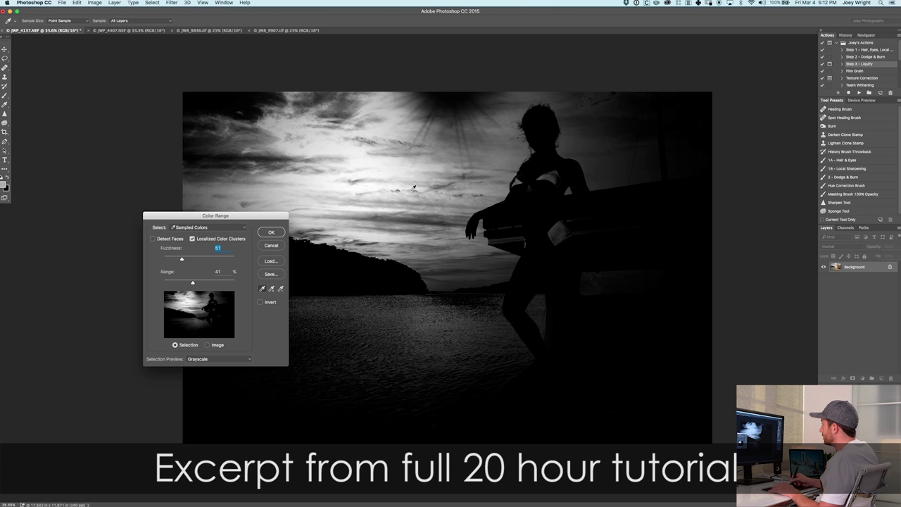
{"action": "left_click", "coordinate": [394, 166]}
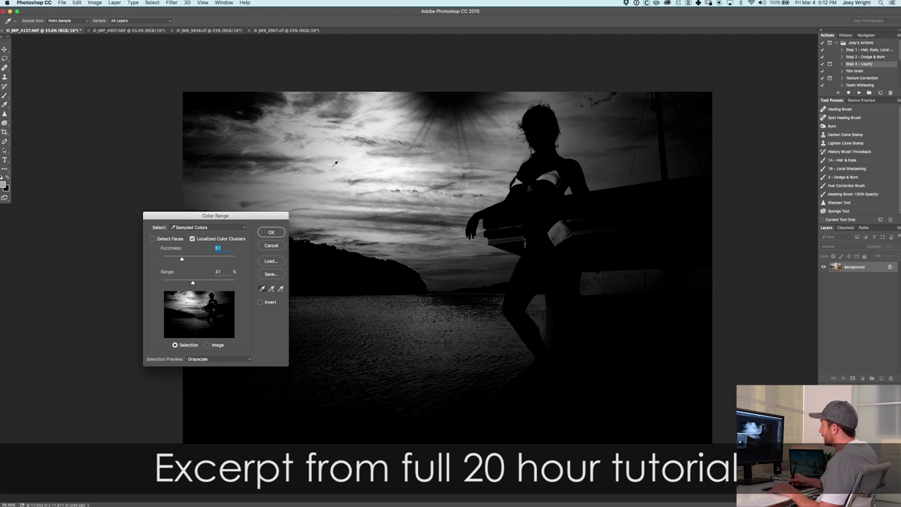
{"action": "left_click", "coordinate": [250, 104]}
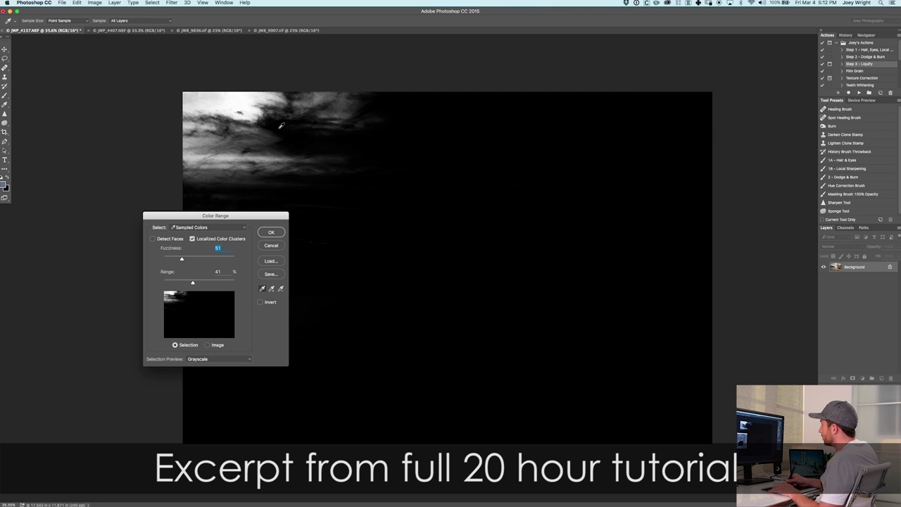
{"action": "left_click", "coordinate": [303, 140]}
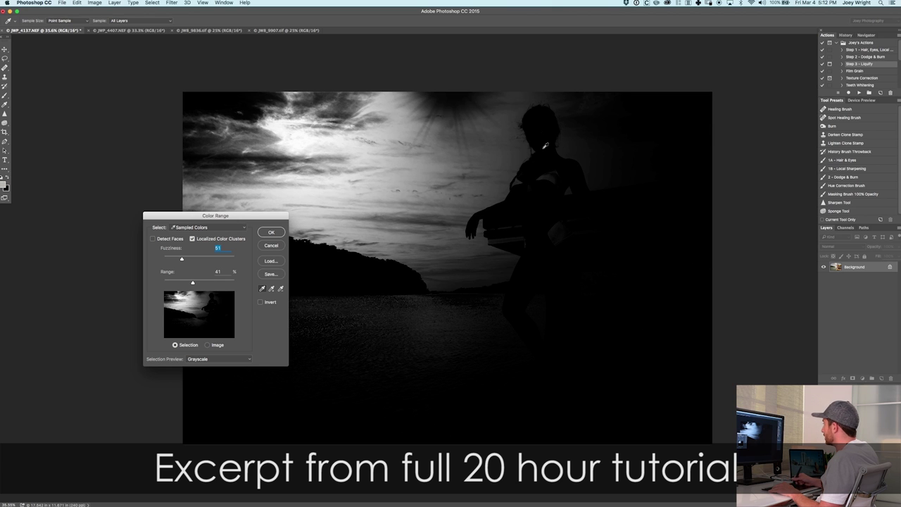
{"action": "mouse_move", "coordinate": [197, 284]}
{"action": "left_mouse_down"}
{"action": "mouse_move", "coordinate": [206, 285]}
{"action": "mouse_move", "coordinate": [193, 286]}
{"action": "left_mouse_up"}
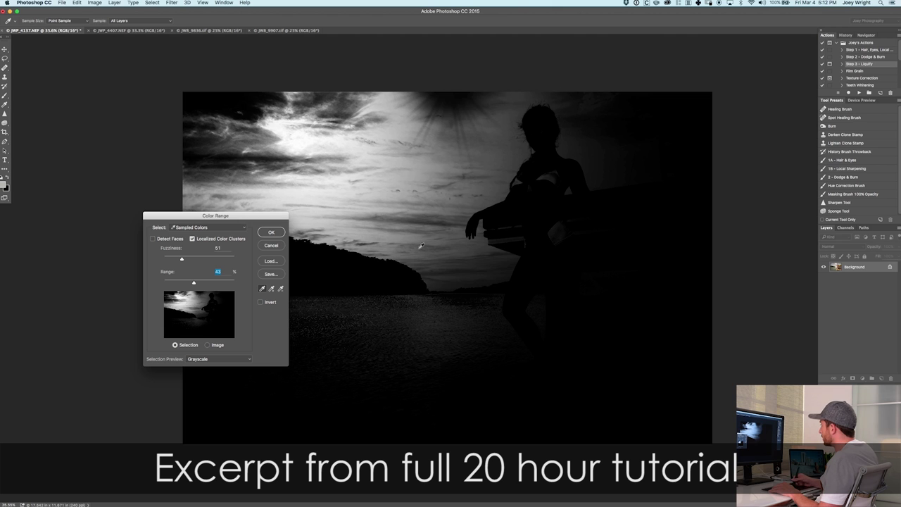
Step: Add the bright sky beside the woman and the sky around the boat's mast to the Color Range samples
{"action": "left_click", "coordinate": [478, 259]}
{"action": "left_click", "coordinate": [463, 185]}
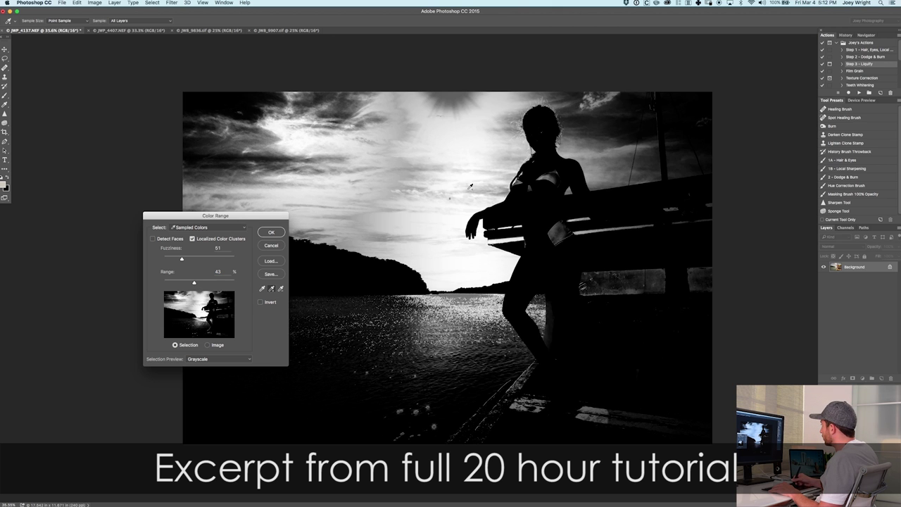
{"action": "left_click", "coordinate": [399, 188]}
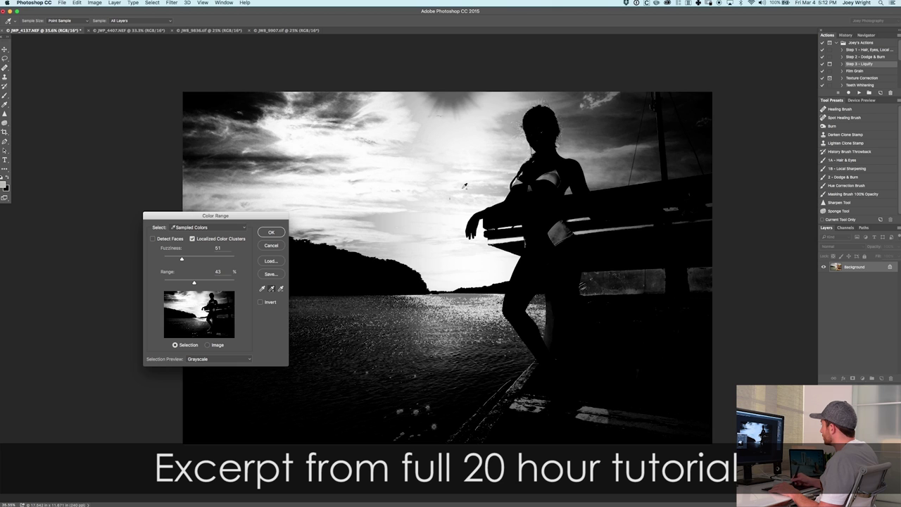
{"action": "left_click", "coordinate": [617, 130]}
{"action": "left_click", "coordinate": [651, 156]}
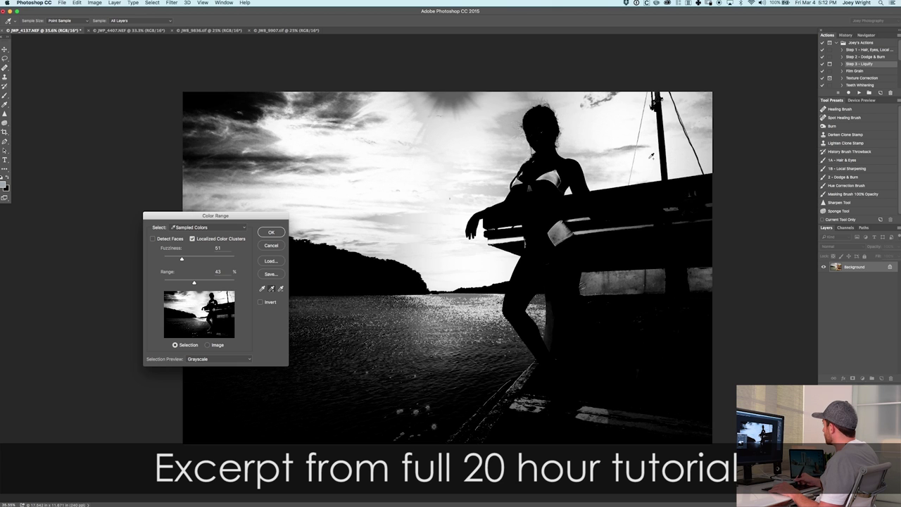
{"action": "left_click", "coordinate": [606, 152]}
{"action": "left_click", "coordinate": [603, 156]}
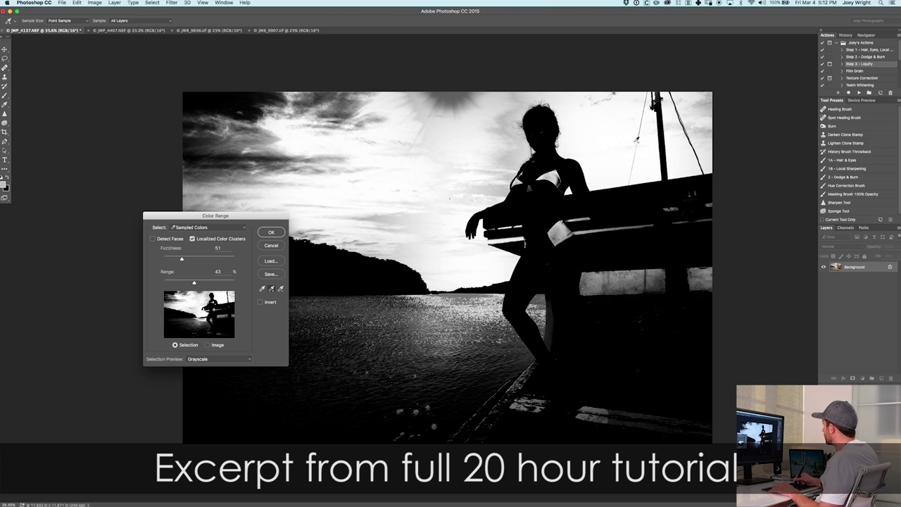
{"action": "left_click", "coordinate": [701, 129]}
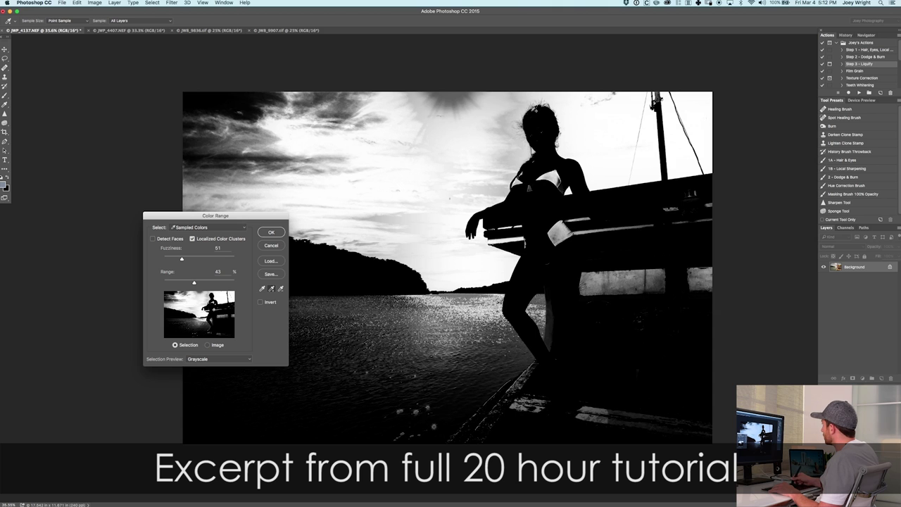
Step: Add the darker clouds, upper corner and lower haze of the left sky to the Color Range samples
{"action": "left_click", "coordinate": [249, 144]}
{"action": "left_click", "coordinate": [275, 135]}
{"action": "left_click", "coordinate": [293, 143]}
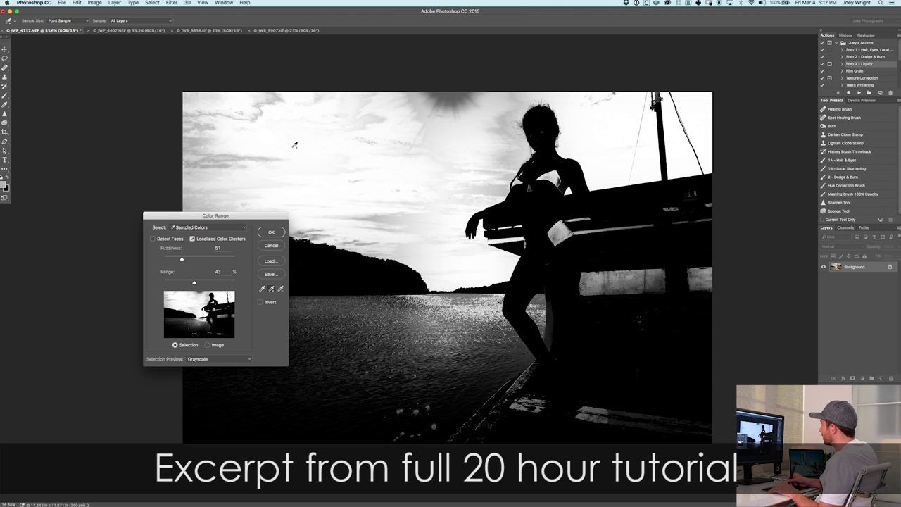
{"action": "left_click", "coordinate": [218, 162]}
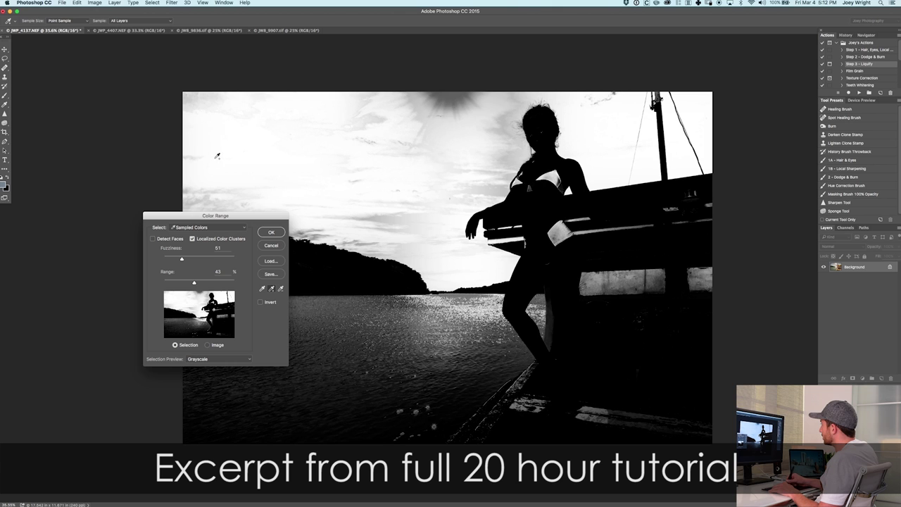
{"action": "left_click", "coordinate": [209, 111]}
{"action": "left_click", "coordinate": [213, 102]}
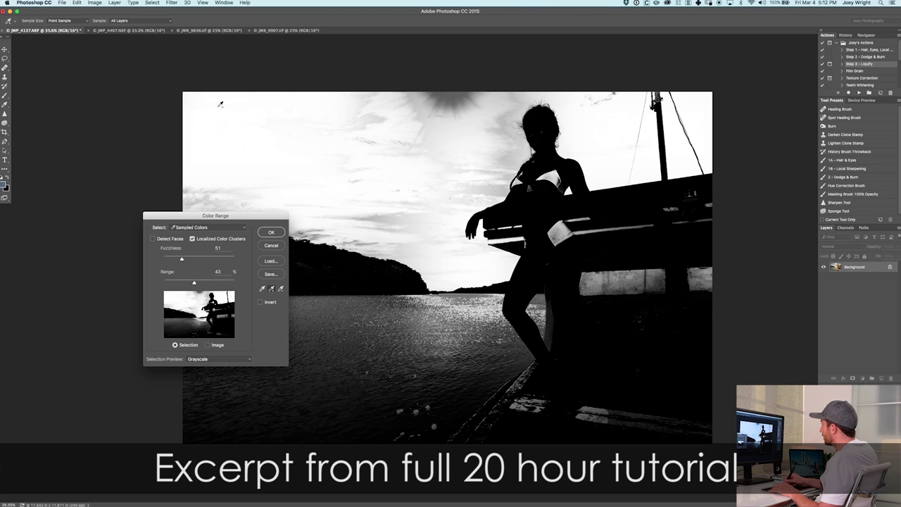
{"action": "left_click", "coordinate": [380, 211]}
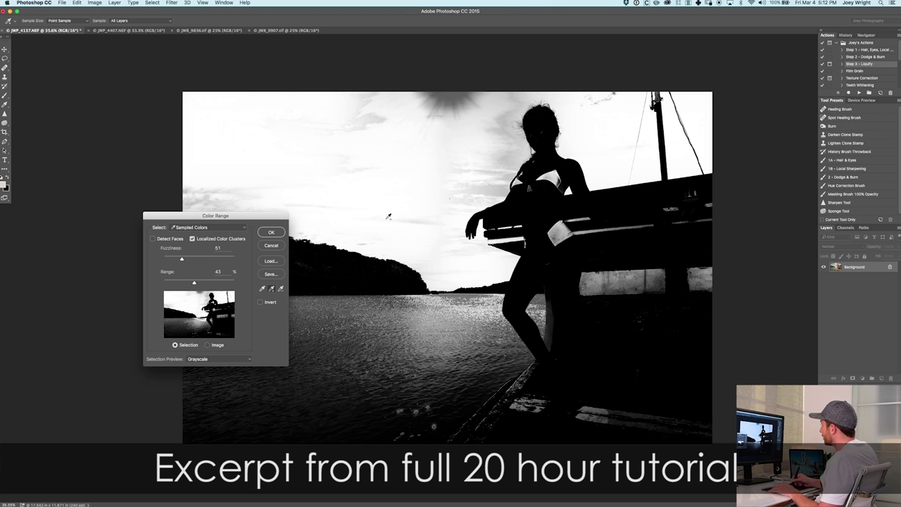
{"action": "left_click", "coordinate": [220, 200]}
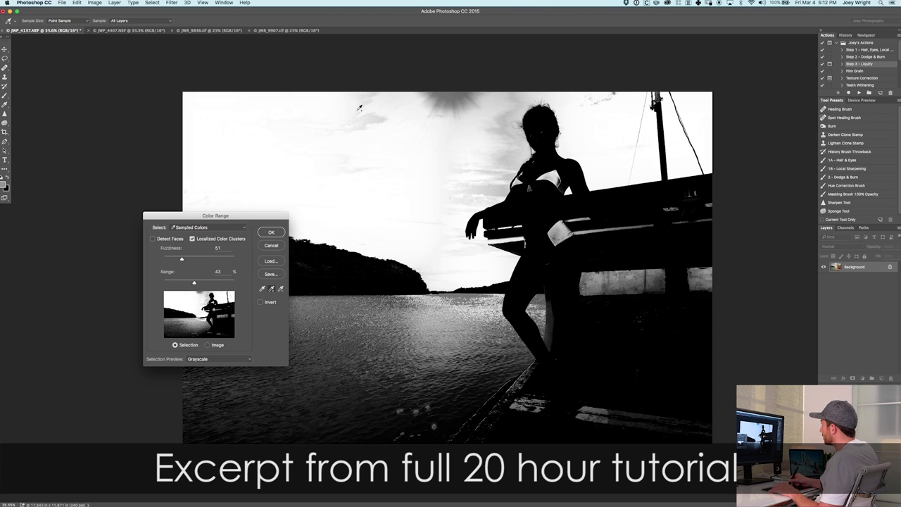
Step: Add the central sky, the sun's glare and the cloud near the mast to the samples, and accept the Color Range selection
{"action": "left_click", "coordinate": [401, 116]}
{"action": "left_click", "coordinate": [495, 136]}
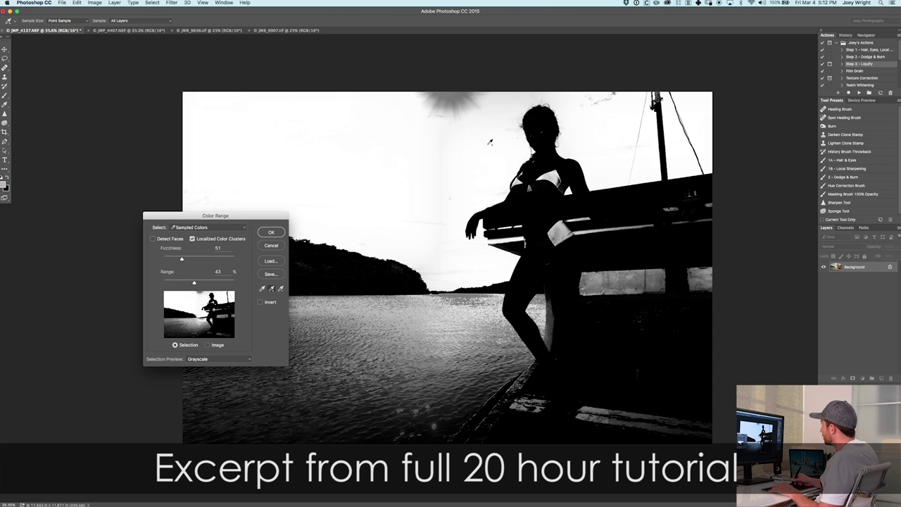
{"action": "left_click", "coordinate": [446, 146]}
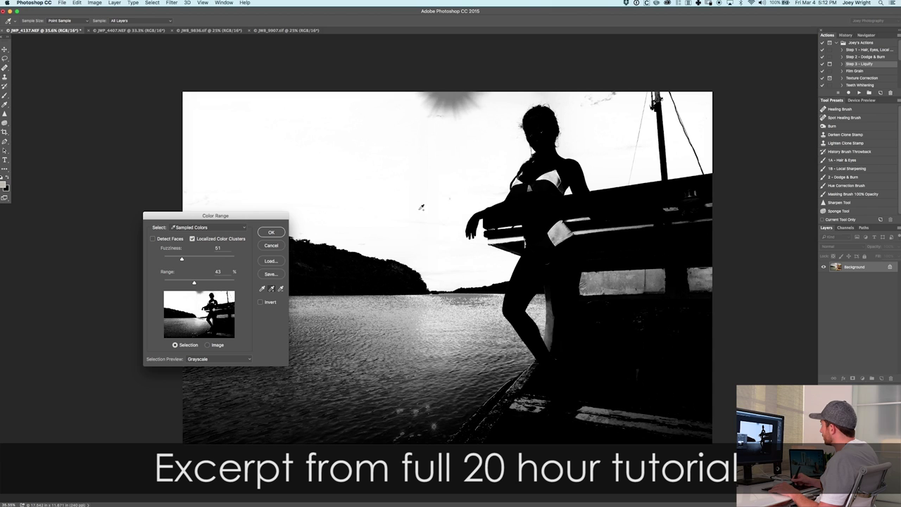
{"action": "left_click", "coordinate": [447, 271]}
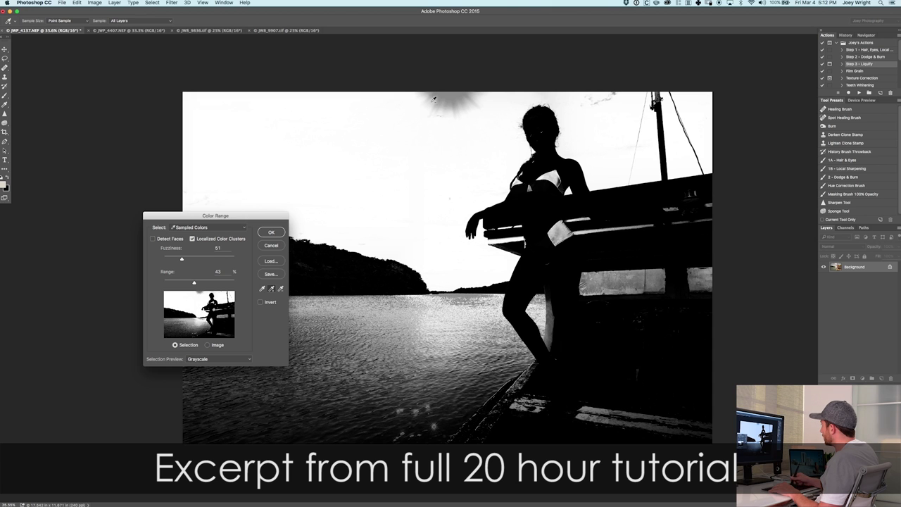
{"action": "left_click", "coordinate": [458, 104]}
{"action": "left_click", "coordinate": [441, 112]}
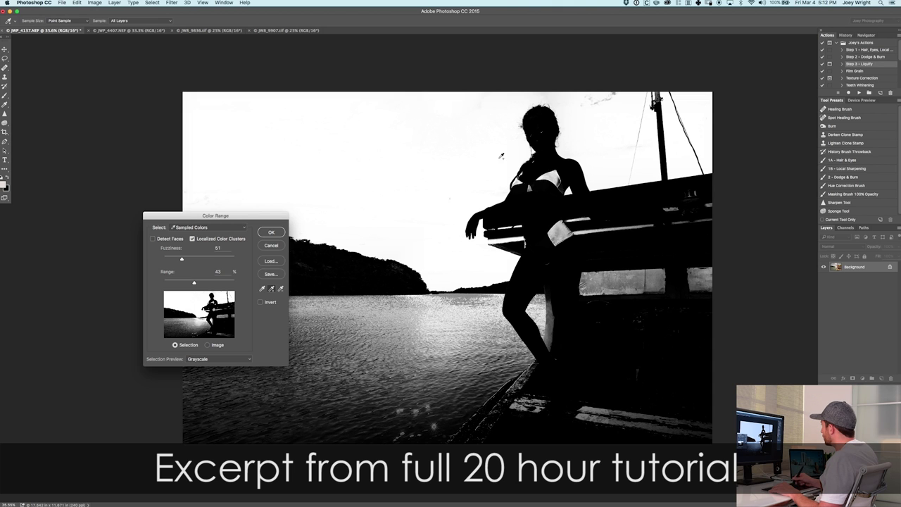
{"action": "left_click", "coordinate": [610, 98]}
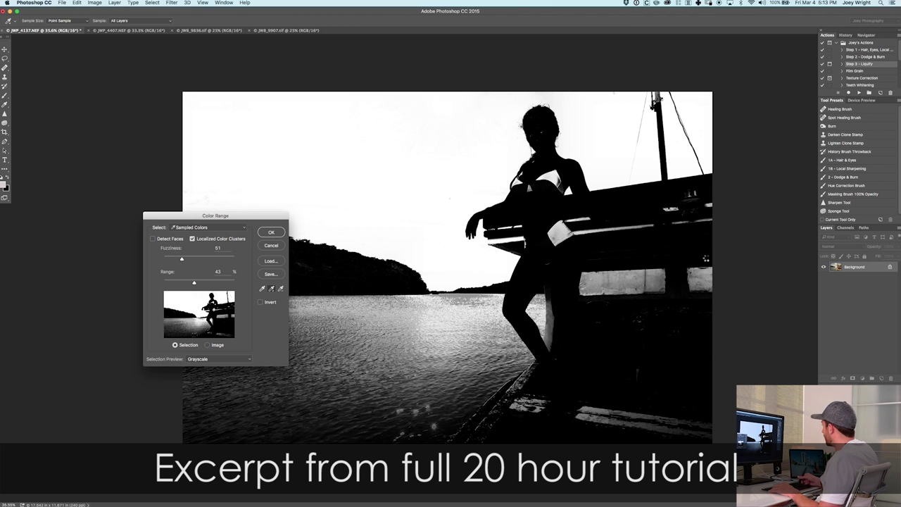
{"action": "left_click", "coordinate": [272, 232]}
Step: Add a Curves adjustment layer masked by the sky selection, and move its properties window clear of the boat's roof
{"action": "left_click", "coordinate": [863, 378]}
{"action": "left_click", "coordinate": [863, 378]}
{"action": "left_click", "coordinate": [863, 378]}
{"action": "left_click", "coordinate": [860, 420]}
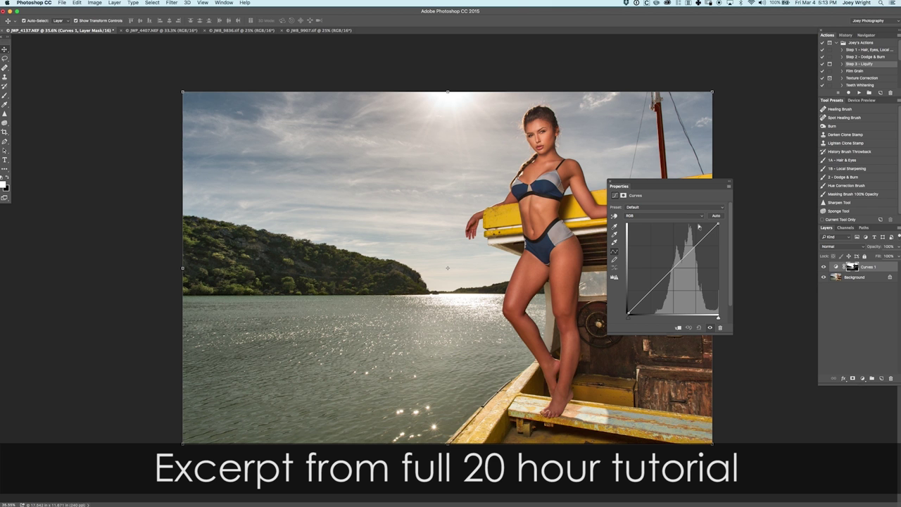
{"action": "left_click_drag", "start_coordinate": [662, 183], "coordinate": [716, 269]}
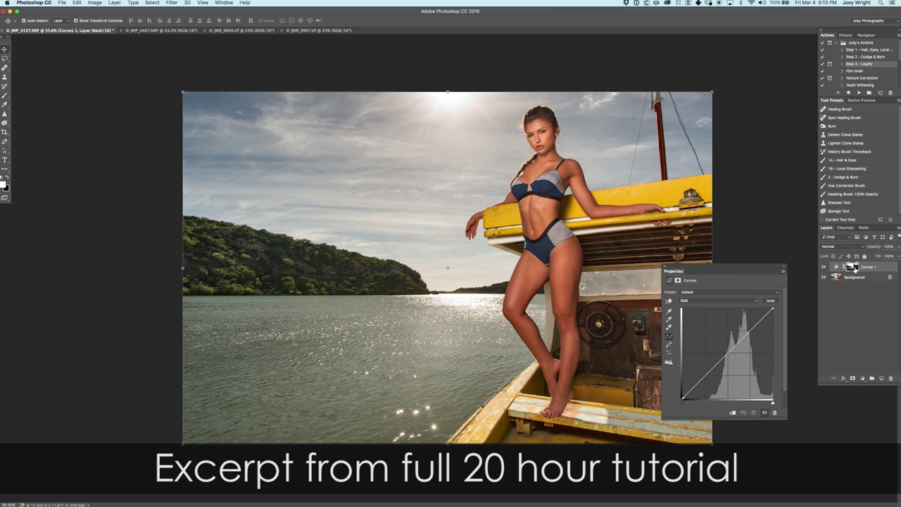
Step: Display the Curves mask and paint the white roof edge beside the woman's hip black with the Masking Brush 100% Opacity preset
{"action": "left_click", "coordinate": [854, 269], "text": "alt"}
{"action": "key", "text": "ctrl+v"}
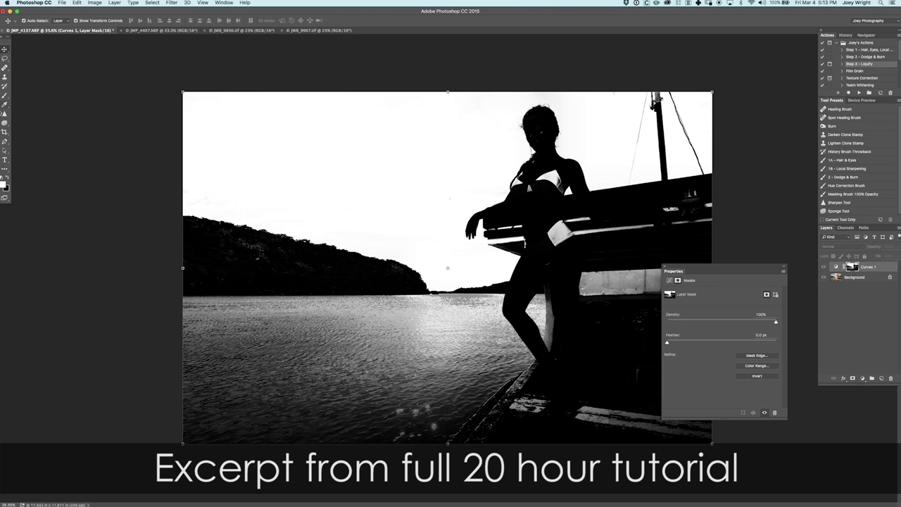
{"action": "left_click", "coordinate": [853, 195]}
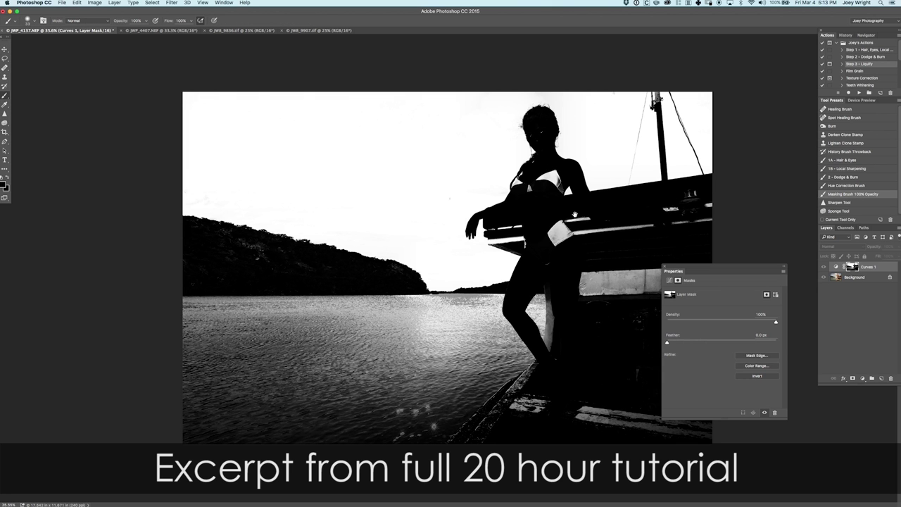
{"action": "left_click_drag", "start_coordinate": [561, 228], "coordinate": [595, 229]}
{"action": "left_click_drag", "start_coordinate": [536, 251], "coordinate": [552, 250]}
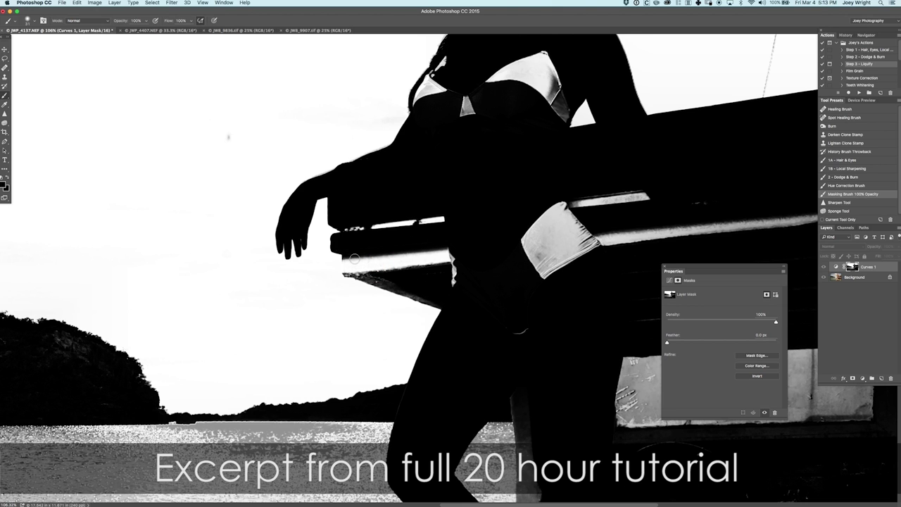
{"action": "left_click_drag", "start_coordinate": [347, 266], "coordinate": [429, 292]}
{"action": "mouse_move", "coordinate": [395, 267]}
{"action": "left_mouse_down"}
{"action": "mouse_move", "coordinate": [447, 249]}
{"action": "mouse_move", "coordinate": [456, 266]}
{"action": "left_mouse_up"}
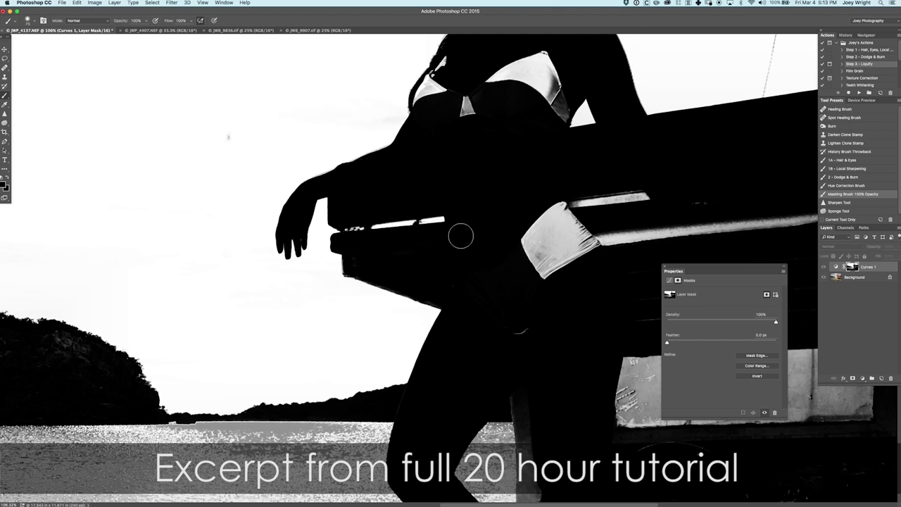
Step: Paint black over the thin roof strip, the bikini bottom and the bikini top on the Curves mask
{"action": "mouse_move", "coordinate": [356, 233]}
{"action": "left_mouse_down"}
{"action": "mouse_move", "coordinate": [456, 215]}
{"action": "mouse_move", "coordinate": [561, 228]}
{"action": "mouse_move", "coordinate": [520, 330]}
{"action": "mouse_move", "coordinate": [532, 308]}
{"action": "mouse_move", "coordinate": [525, 235]}
{"action": "mouse_move", "coordinate": [603, 187]}
{"action": "mouse_move", "coordinate": [574, 247]}
{"action": "mouse_move", "coordinate": [595, 239]}
{"action": "left_mouse_up"}
{"action": "mouse_move", "coordinate": [467, 90]}
{"action": "left_mouse_down"}
{"action": "mouse_move", "coordinate": [428, 162]}
{"action": "mouse_move", "coordinate": [377, 174]}
{"action": "mouse_move", "coordinate": [392, 172]}
{"action": "left_mouse_up"}
{"action": "mouse_move", "coordinate": [394, 168]}
{"action": "left_mouse_down"}
{"action": "mouse_move", "coordinate": [405, 143]}
{"action": "mouse_move", "coordinate": [399, 182]}
{"action": "mouse_move", "coordinate": [413, 131]}
{"action": "mouse_move", "coordinate": [439, 109]}
{"action": "mouse_move", "coordinate": [451, 139]}
{"action": "mouse_move", "coordinate": [489, 153]}
{"action": "mouse_move", "coordinate": [444, 183]}
{"action": "mouse_move", "coordinate": [485, 142]}
{"action": "mouse_move", "coordinate": [516, 143]}
{"action": "mouse_move", "coordinate": [515, 179]}
{"action": "left_mouse_up"}
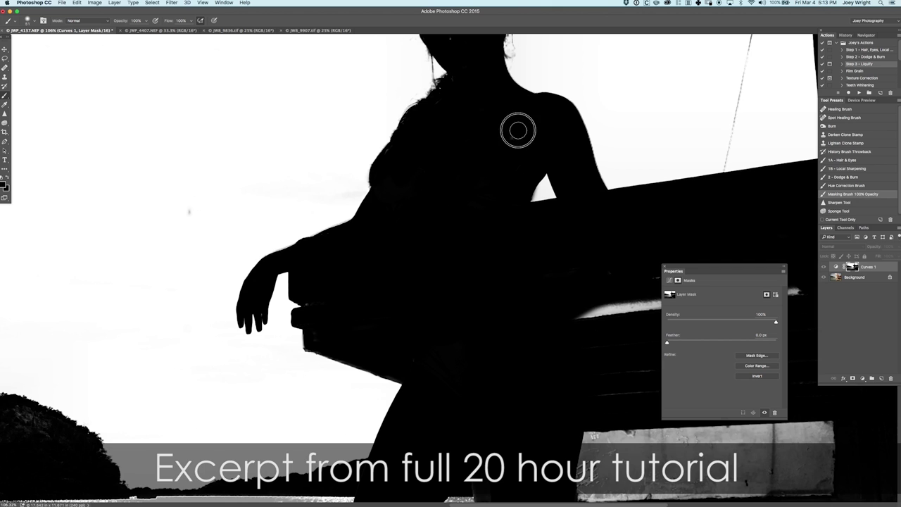
Step: Paint black over the remaining light spots on the body, the roof fittings and the bright strip beneath the boat's roof on the Curves mask
{"action": "left_click_drag", "start_coordinate": [474, 215], "coordinate": [397, 346]}
{"action": "left_click_drag", "start_coordinate": [213, 171], "coordinate": [247, 162]}
{"action": "left_click_drag", "start_coordinate": [464, 317], "coordinate": [350, 120]}
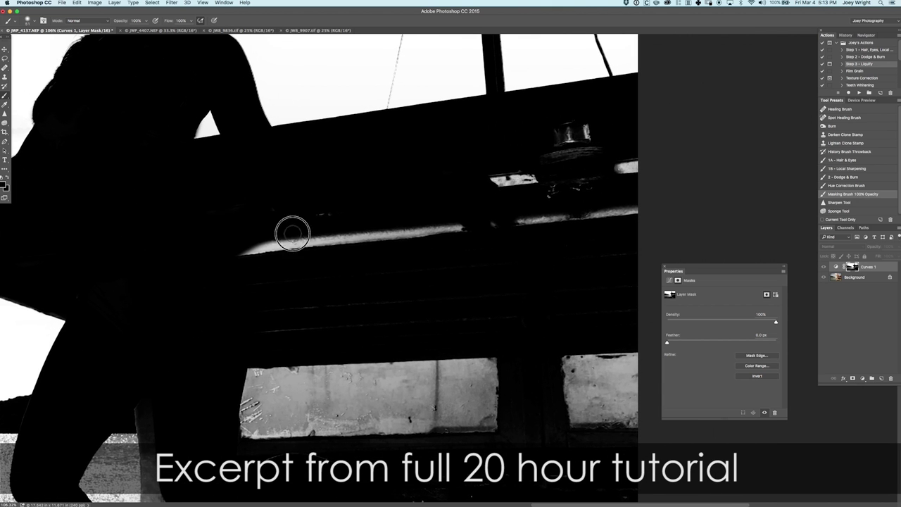
{"action": "mouse_move", "coordinate": [309, 218]}
{"action": "left_mouse_down"}
{"action": "mouse_move", "coordinate": [428, 216]}
{"action": "mouse_move", "coordinate": [461, 235]}
{"action": "mouse_move", "coordinate": [488, 194]}
{"action": "mouse_move", "coordinate": [521, 182]}
{"action": "mouse_move", "coordinate": [536, 197]}
{"action": "mouse_move", "coordinate": [534, 226]}
{"action": "mouse_move", "coordinate": [632, 204]}
{"action": "mouse_move", "coordinate": [483, 227]}
{"action": "mouse_move", "coordinate": [571, 228]}
{"action": "mouse_move", "coordinate": [550, 220]}
{"action": "mouse_move", "coordinate": [632, 170]}
{"action": "mouse_move", "coordinate": [629, 161]}
{"action": "mouse_move", "coordinate": [569, 195]}
{"action": "mouse_move", "coordinate": [580, 176]}
{"action": "mouse_move", "coordinate": [587, 135]}
{"action": "left_mouse_up"}
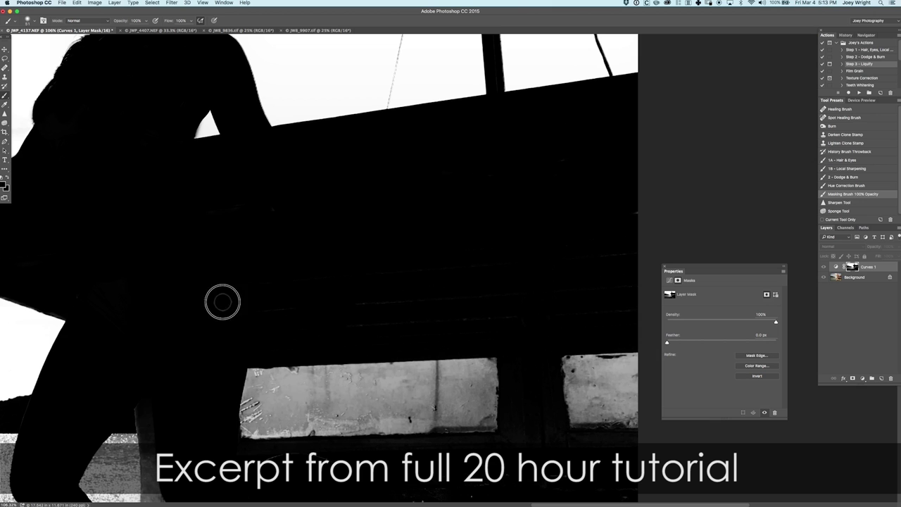
Step: Paint black over the grey cabin post behind the woman's legs on the Curves mask
{"action": "mouse_move", "coordinate": [280, 288]}
{"action": "left_mouse_down"}
{"action": "mouse_move", "coordinate": [328, 101]}
{"action": "mouse_move", "coordinate": [320, 105]}
{"action": "left_mouse_up"}
{"action": "mouse_move", "coordinate": [197, 369]}
{"action": "left_mouse_down"}
{"action": "mouse_move", "coordinate": [204, 335]}
{"action": "mouse_move", "coordinate": [182, 418]}
{"action": "mouse_move", "coordinate": [189, 397]}
{"action": "mouse_move", "coordinate": [181, 413]}
{"action": "mouse_move", "coordinate": [178, 386]}
{"action": "mouse_move", "coordinate": [196, 314]}
{"action": "mouse_move", "coordinate": [186, 389]}
{"action": "mouse_move", "coordinate": [194, 303]}
{"action": "mouse_move", "coordinate": [182, 396]}
{"action": "mouse_move", "coordinate": [196, 266]}
{"action": "mouse_move", "coordinate": [189, 247]}
{"action": "mouse_move", "coordinate": [191, 329]}
{"action": "mouse_move", "coordinate": [192, 200]}
{"action": "mouse_move", "coordinate": [186, 248]}
{"action": "mouse_move", "coordinate": [205, 305]}
{"action": "mouse_move", "coordinate": [207, 358]}
{"action": "mouse_move", "coordinate": [217, 289]}
{"action": "left_mouse_up"}
{"action": "key", "text": "space"}
Step: Paint black over the boat's gunwale, the deck and the bright bench planks on the Curves mask
{"action": "left_click_drag", "start_coordinate": [216, 385], "coordinate": [352, 176]}
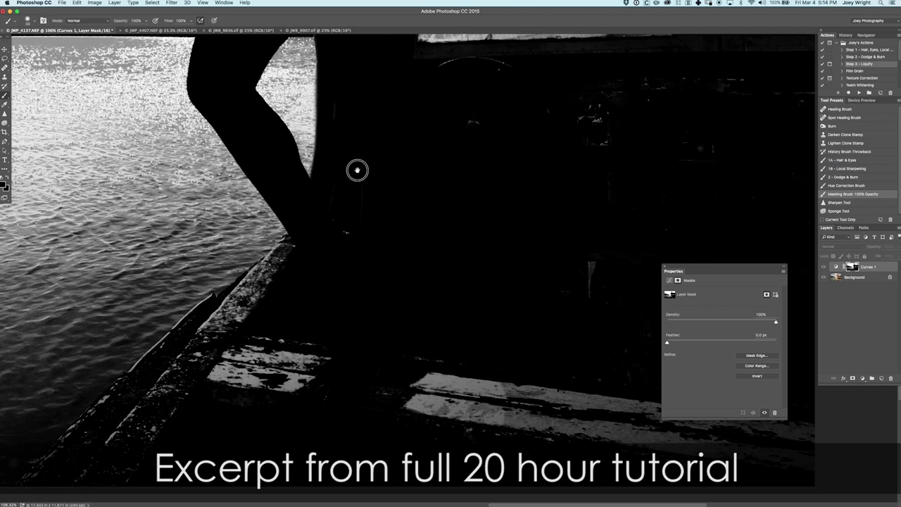
{"action": "mouse_move", "coordinate": [183, 371]}
{"action": "left_mouse_down"}
{"action": "mouse_move", "coordinate": [159, 401]}
{"action": "mouse_move", "coordinate": [62, 470]}
{"action": "mouse_move", "coordinate": [155, 368]}
{"action": "mouse_move", "coordinate": [131, 408]}
{"action": "mouse_move", "coordinate": [209, 316]}
{"action": "mouse_move", "coordinate": [258, 292]}
{"action": "mouse_move", "coordinate": [297, 246]}
{"action": "mouse_move", "coordinate": [204, 383]}
{"action": "mouse_move", "coordinate": [272, 359]}
{"action": "left_mouse_up"}
{"action": "left_click_drag", "start_coordinate": [319, 311], "coordinate": [285, 317]}
{"action": "left_click_drag", "start_coordinate": [310, 328], "coordinate": [330, 329]}
{"action": "left_click_drag", "start_coordinate": [242, 371], "coordinate": [342, 297]}
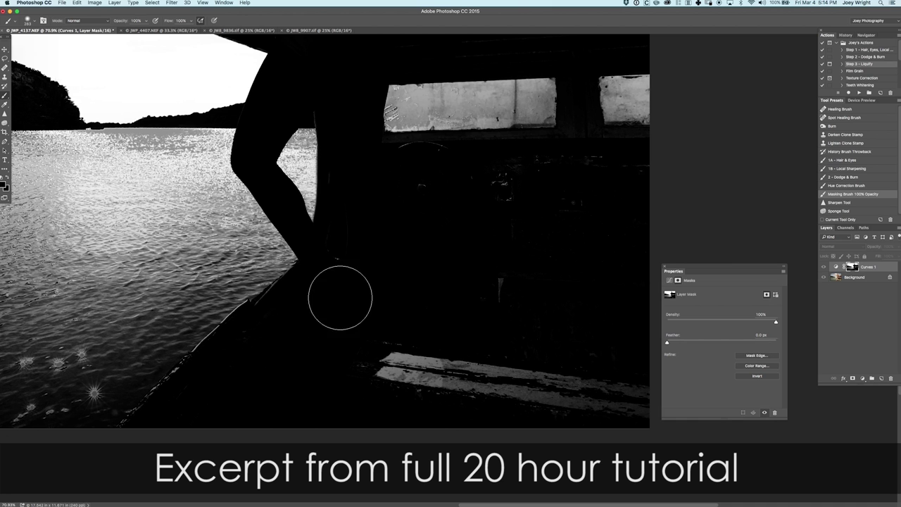
{"action": "mouse_move", "coordinate": [534, 301]}
{"action": "left_mouse_down"}
{"action": "mouse_move", "coordinate": [350, 404]}
{"action": "mouse_move", "coordinate": [535, 359]}
{"action": "left_mouse_up"}
{"action": "scroll", "coordinate": [383, 278], "scroll_direction": "down", "scroll_amount": 3}
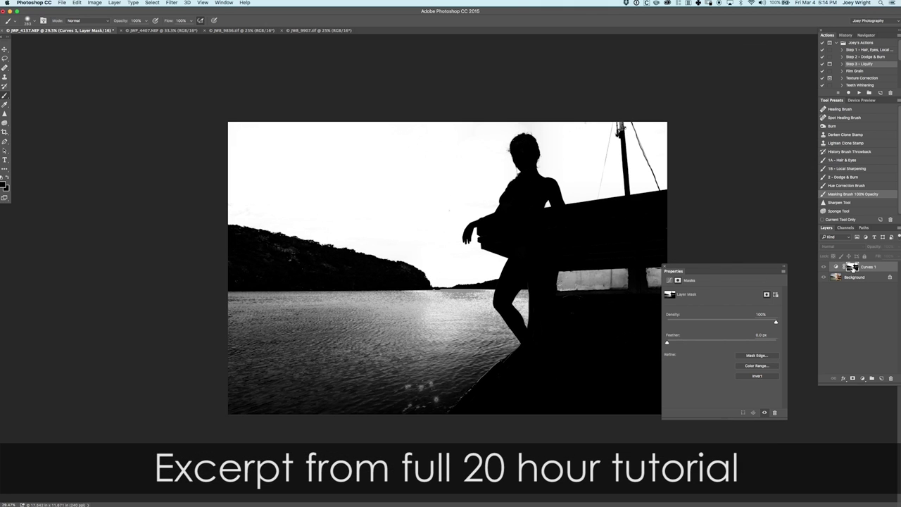
Step: Return from the mask view to the photo, darken the sky by lowering the RGB curve's midtones, and close the curve settings
{"action": "left_click", "coordinate": [852, 267], "text": "alt"}
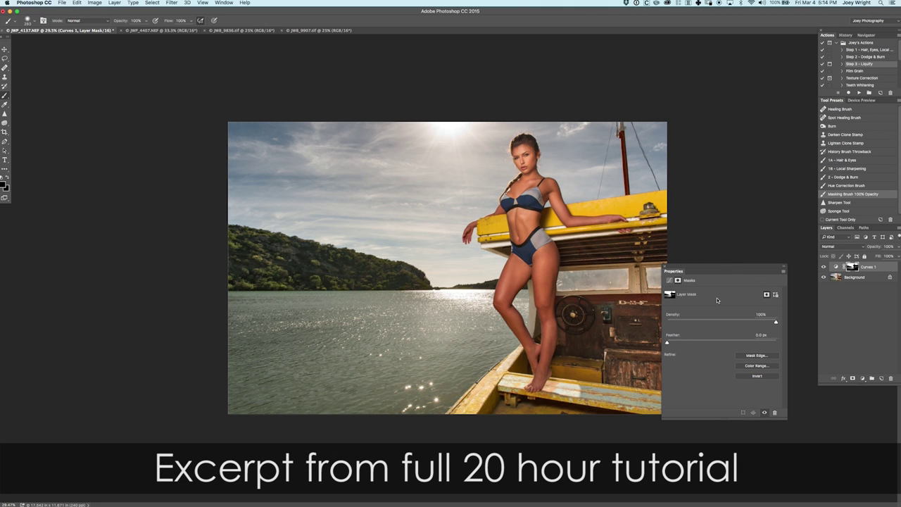
{"action": "left_click", "coordinate": [670, 280]}
{"action": "mouse_move", "coordinate": [732, 347]}
{"action": "left_mouse_down"}
{"action": "mouse_move", "coordinate": [733, 361]}
{"action": "mouse_move", "coordinate": [728, 350]}
{"action": "left_mouse_up"}
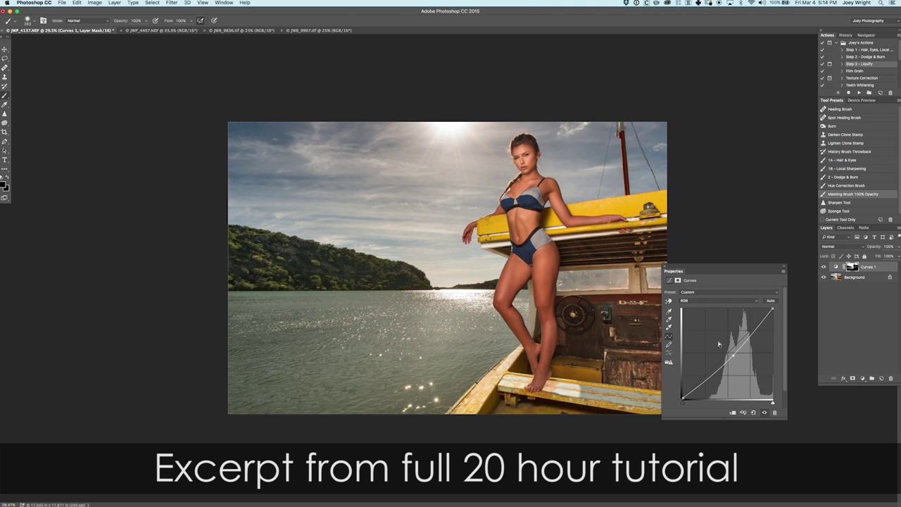
{"action": "left_click", "coordinate": [666, 266]}
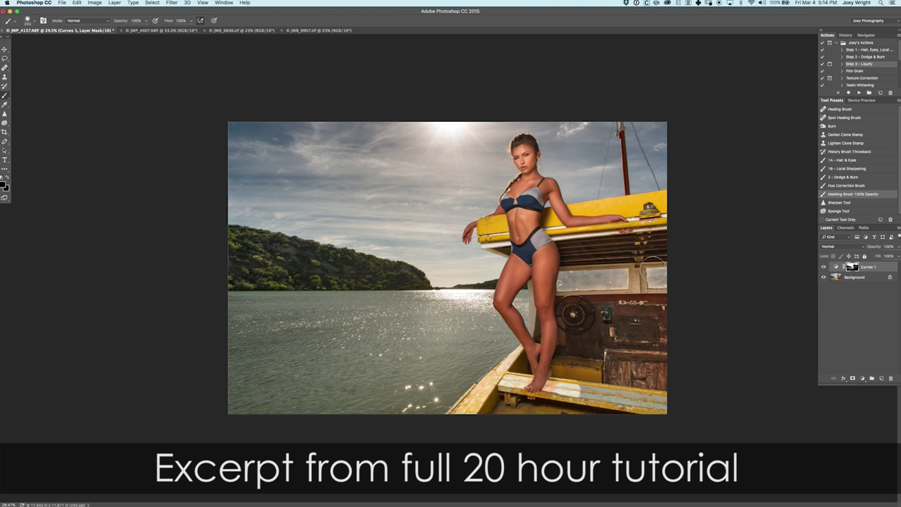
Step: Add a second Curves adjustment layer directly above the Background and slightly raise the midtones of its Blue channel
{"action": "left_click", "coordinate": [854, 278]}
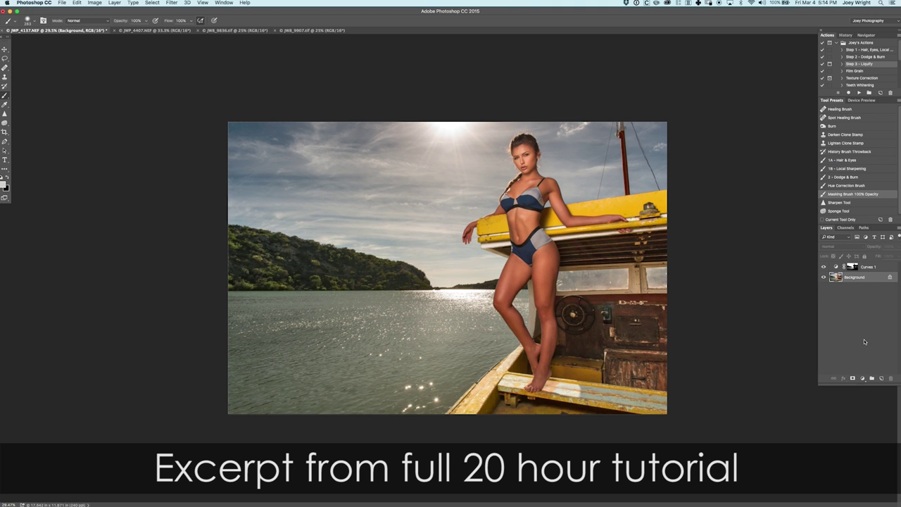
{"action": "left_click", "coordinate": [864, 378]}
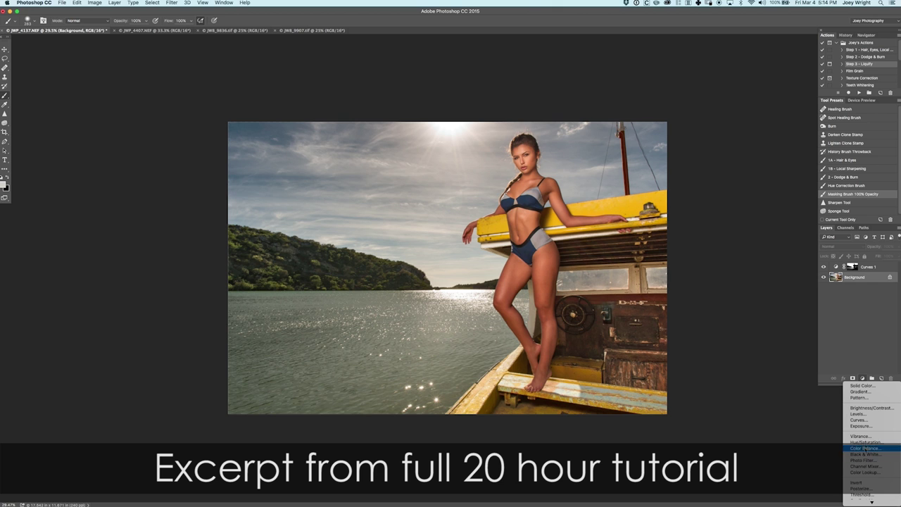
{"action": "left_click", "coordinate": [865, 421]}
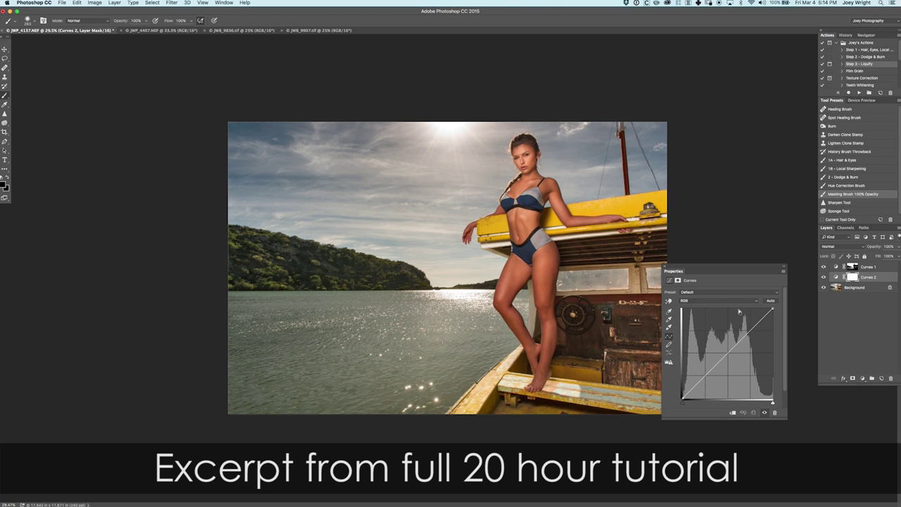
{"action": "left_click", "coordinate": [732, 300]}
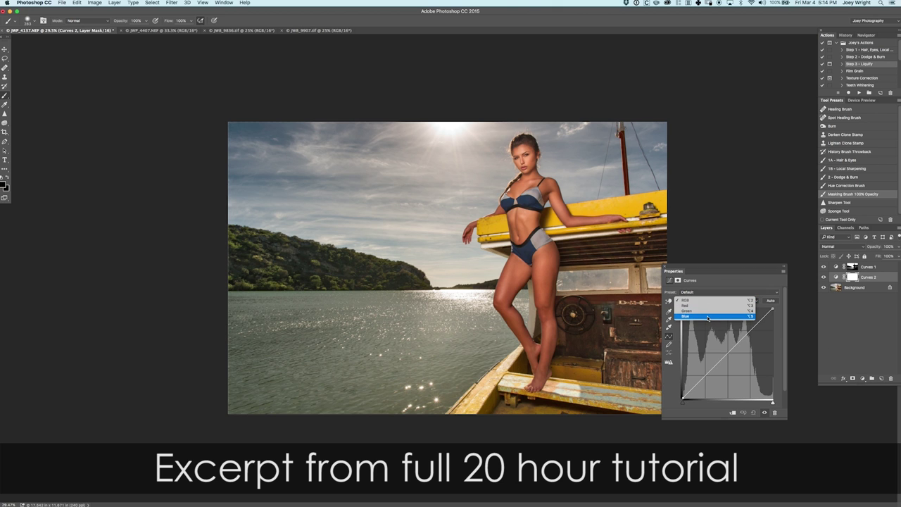
{"action": "left_click", "coordinate": [708, 317]}
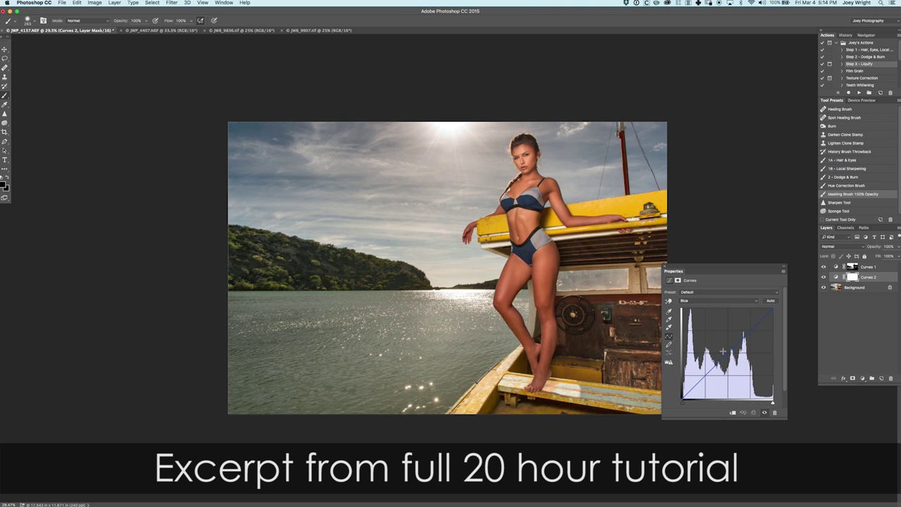
{"action": "left_click_drag", "start_coordinate": [729, 349], "coordinate": [729, 347]}
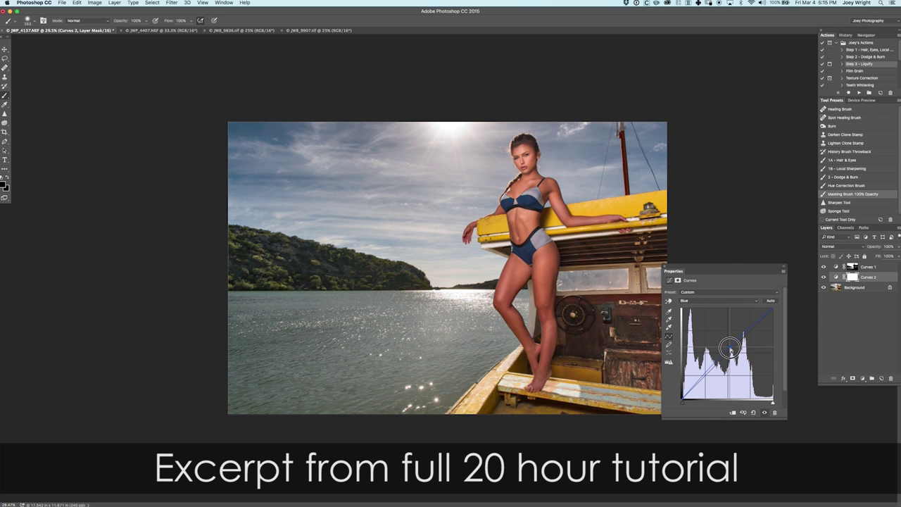
{"action": "left_click_drag", "start_coordinate": [730, 348], "coordinate": [729, 347]}
Step: Place a midtone point on the Green channel of the new Curves layer and nudge it slightly
{"action": "left_click", "coordinate": [708, 302]}
{"action": "left_click", "coordinate": [709, 292]}
{"action": "left_click", "coordinate": [725, 355]}
{"action": "left_click_drag", "start_coordinate": [725, 355], "coordinate": [726, 355]}
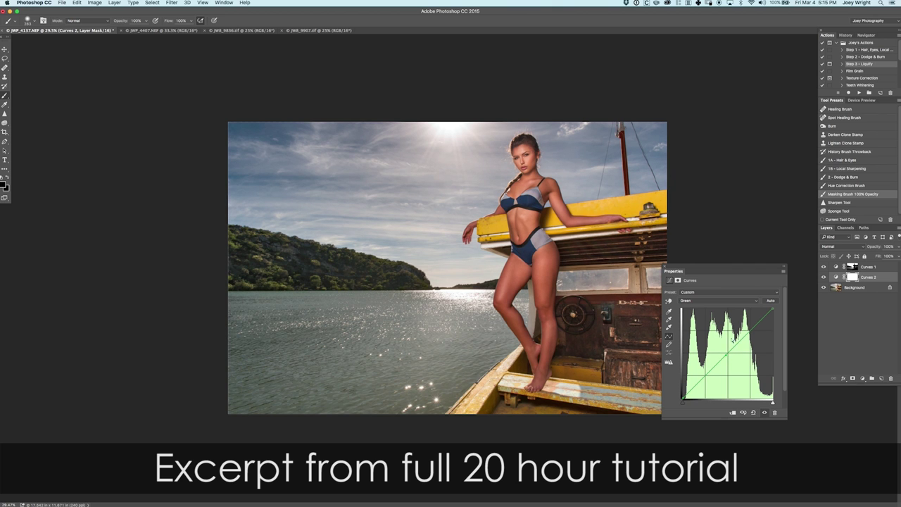
Step: Fine-tune the Red channel's midtone point near the diagonal on the unmasked Curves layer, and close its settings
{"action": "left_click", "coordinate": [713, 300]}
{"action": "left_click", "coordinate": [713, 292]}
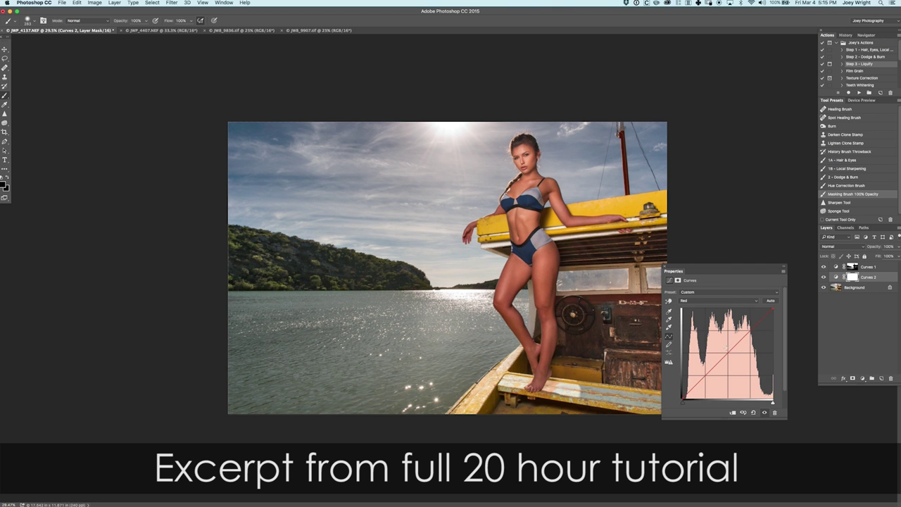
{"action": "left_click_drag", "start_coordinate": [727, 355], "coordinate": [729, 357]}
{"action": "left_click_drag", "start_coordinate": [730, 356], "coordinate": [728, 352]}
{"action": "left_click_drag", "start_coordinate": [730, 351], "coordinate": [727, 352]}
{"action": "left_click", "coordinate": [701, 301]}
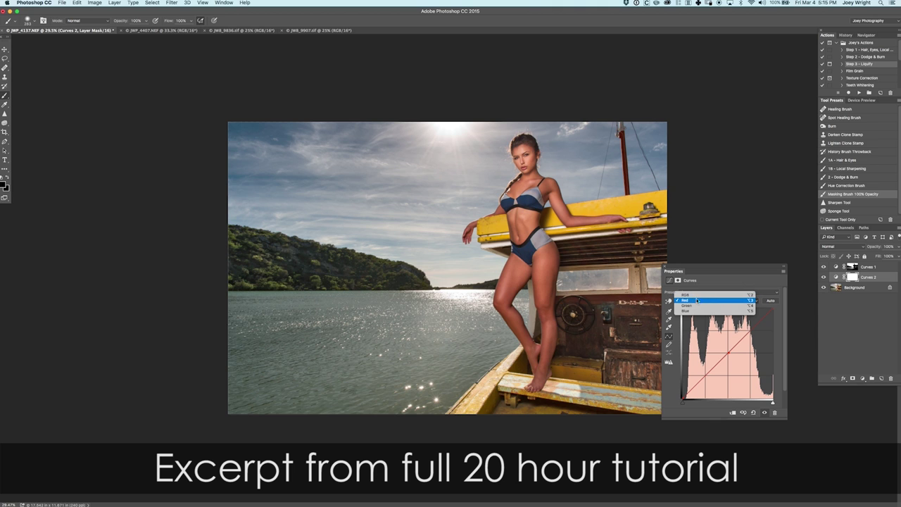
{"action": "left_click", "coordinate": [711, 285]}
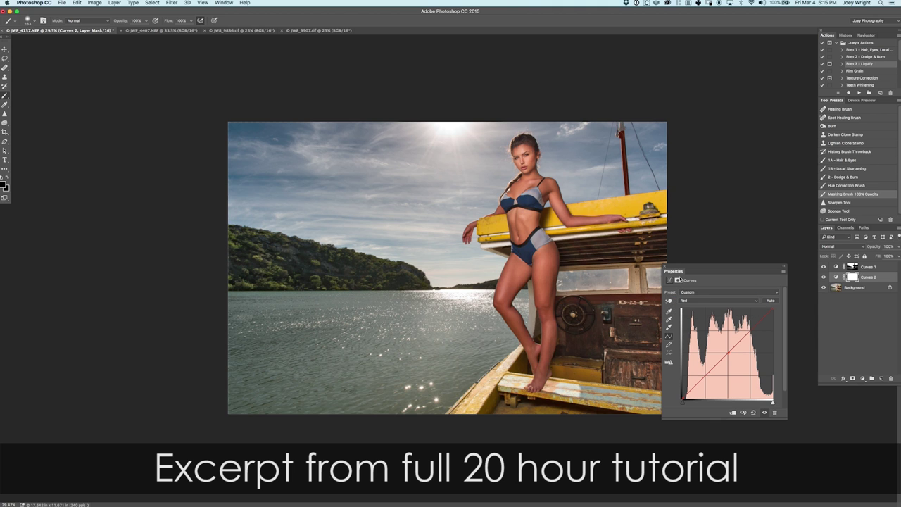
{"action": "left_click", "coordinate": [665, 267]}
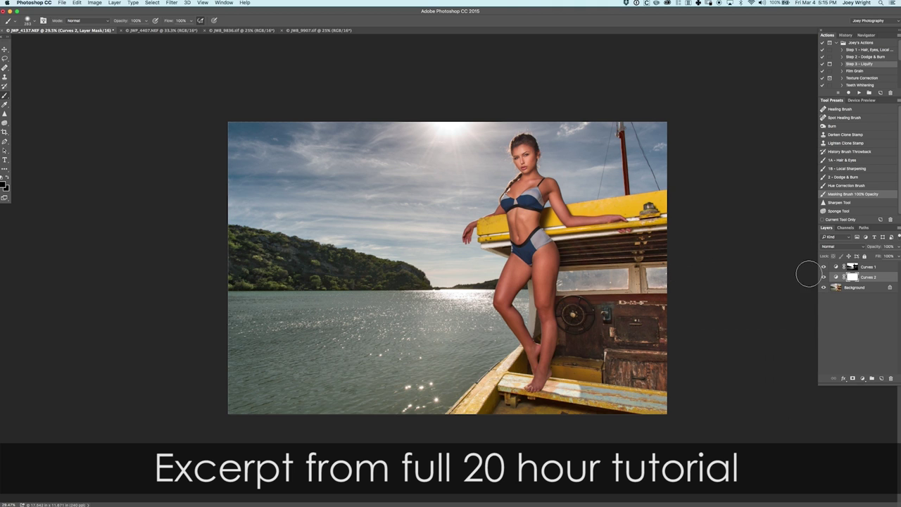
Step: Reshape the sky-masked Curves 1 layer's RGB curve with a point in the shadows and a raised point in the highlights
{"action": "left_click", "coordinate": [839, 268]}
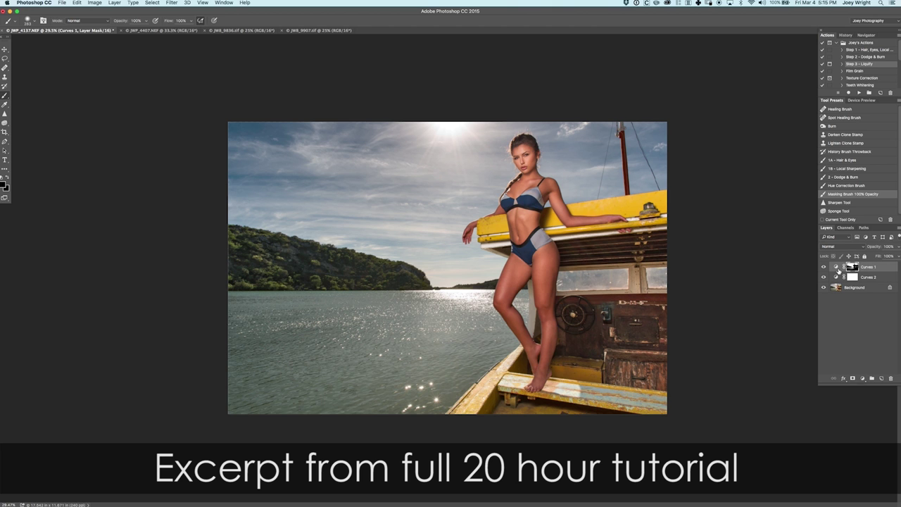
{"action": "double_click", "coordinate": [837, 269]}
{"action": "mouse_move", "coordinate": [735, 349]}
{"action": "left_mouse_down"}
{"action": "mouse_move", "coordinate": [704, 349]}
{"action": "mouse_move", "coordinate": [732, 351]}
{"action": "left_mouse_up"}
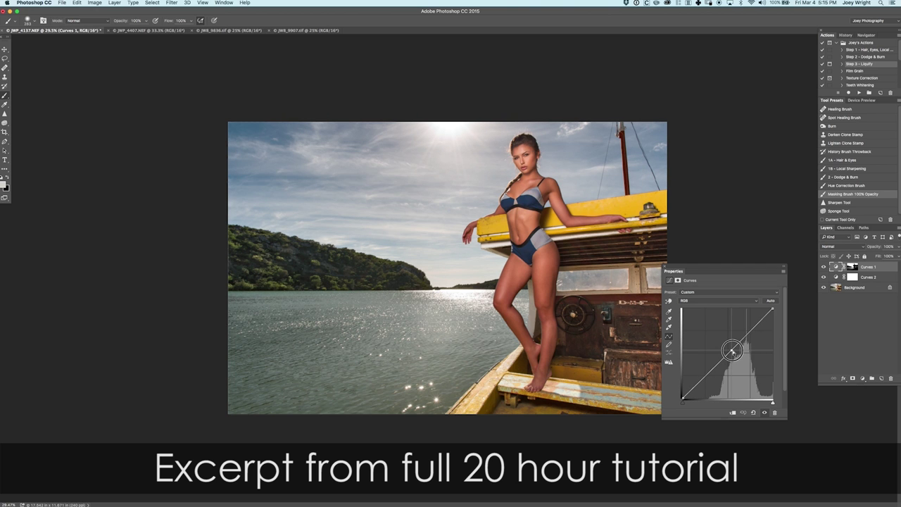
{"action": "left_click_drag", "start_coordinate": [732, 350], "coordinate": [709, 376]}
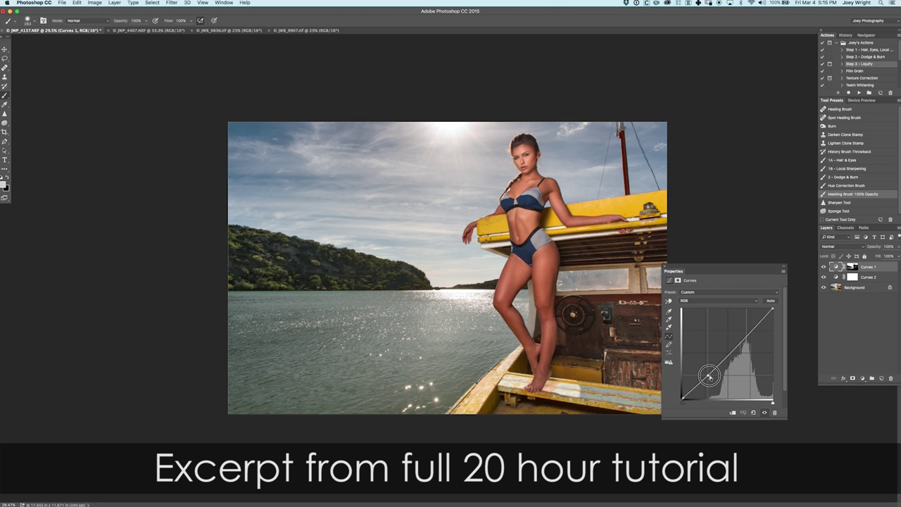
{"action": "left_click_drag", "start_coordinate": [741, 342], "coordinate": [741, 338]}
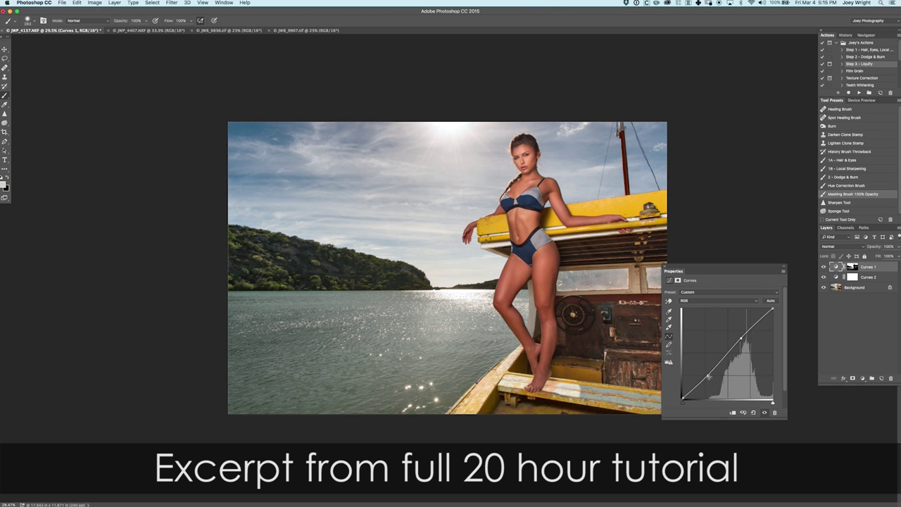
{"action": "left_click_drag", "start_coordinate": [708, 377], "coordinate": [709, 373]}
{"action": "left_click_drag", "start_coordinate": [741, 338], "coordinate": [748, 330]}
{"action": "left_click_drag", "start_coordinate": [744, 337], "coordinate": [746, 332]}
Step: Slightly raise the midtones of the Blue channel on the sky-masked Curves layer
{"action": "left_click_drag", "start_coordinate": [590, 319], "coordinate": [623, 315]}
{"action": "key", "text": "super+minus"}
{"action": "key", "text": "super+minus"}
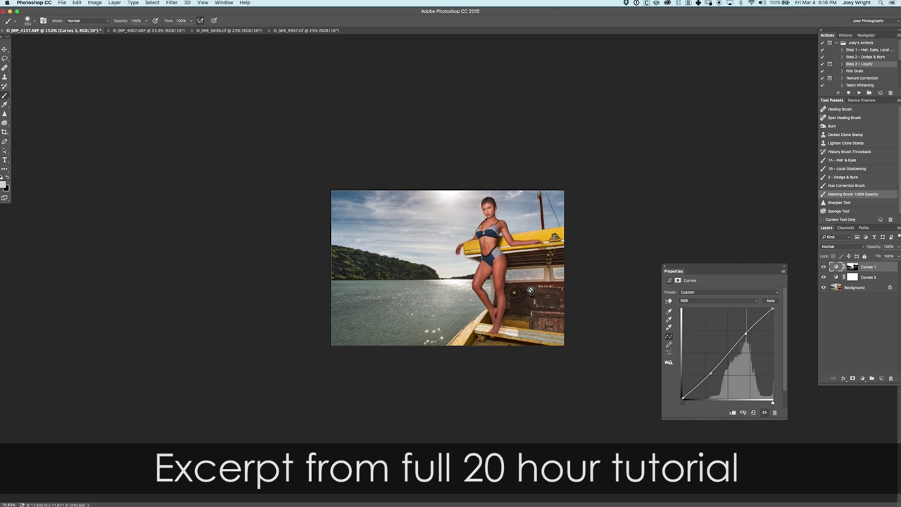
{"action": "left_click", "coordinate": [529, 299]}
{"action": "mouse_move", "coordinate": [529, 299]}
{"action": "left_mouse_down"}
{"action": "mouse_move", "coordinate": [544, 301]}
{"action": "mouse_move", "coordinate": [532, 305]}
{"action": "left_mouse_up"}
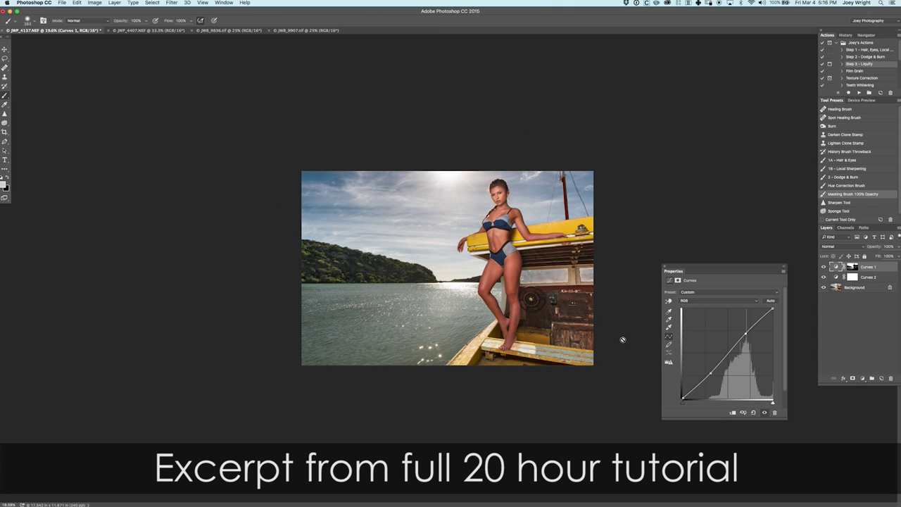
{"action": "left_click", "coordinate": [713, 306]}
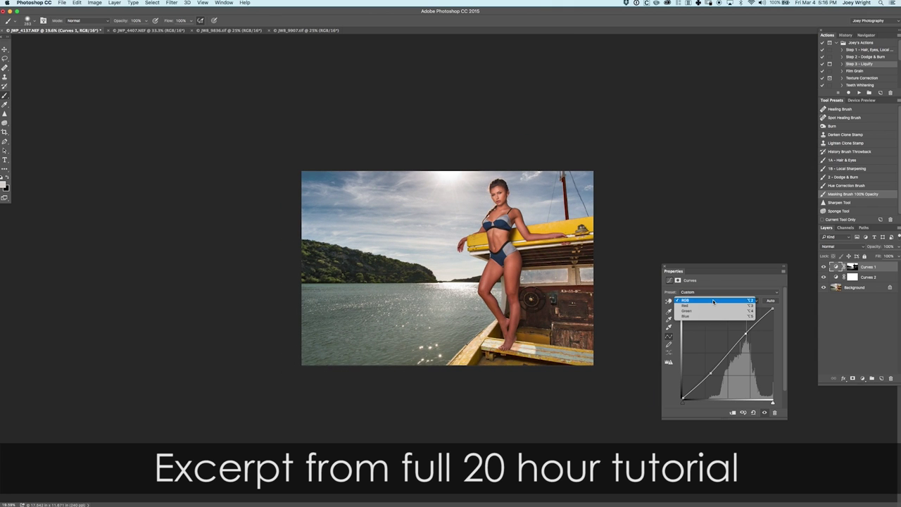
{"action": "left_click", "coordinate": [703, 322]}
{"action": "left_click", "coordinate": [726, 354]}
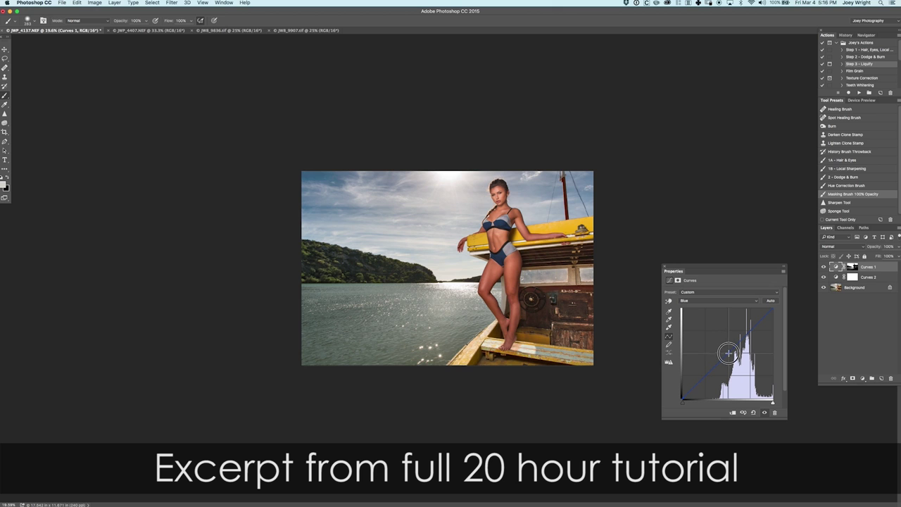
{"action": "left_click_drag", "start_coordinate": [729, 354], "coordinate": [726, 350]}
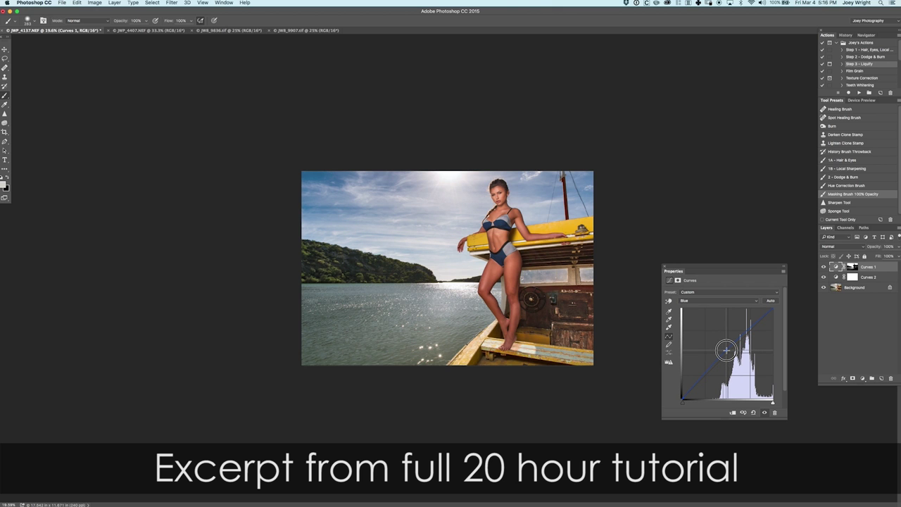
{"action": "left_click_drag", "start_coordinate": [725, 349], "coordinate": [728, 345]}
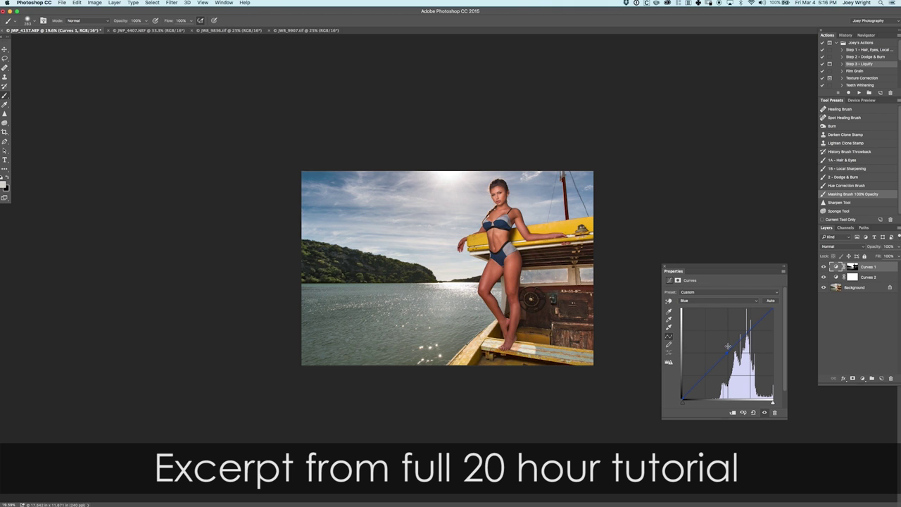
Step: Slightly raise the Green channel's midtones on the sky-masked Curves layer, and close its settings
{"action": "left_click", "coordinate": [714, 301]}
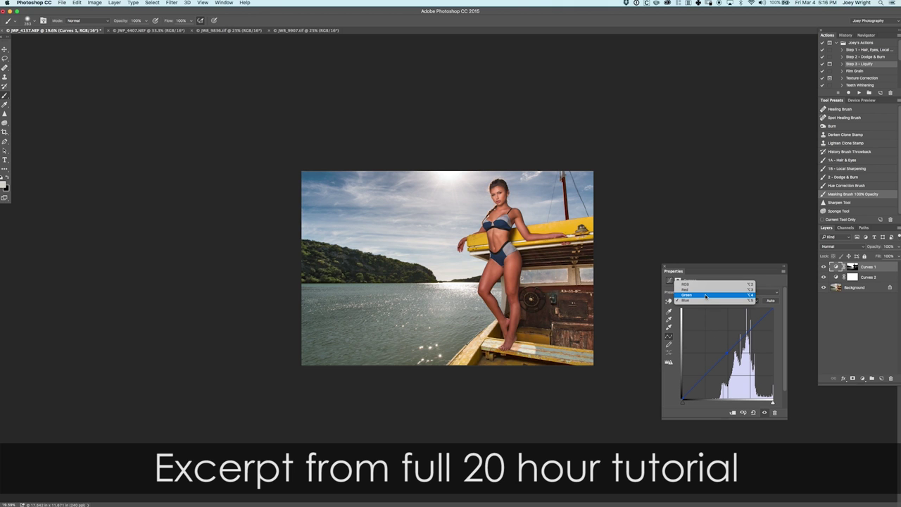
{"action": "left_click", "coordinate": [705, 296]}
{"action": "left_click_drag", "start_coordinate": [728, 359], "coordinate": [727, 354]}
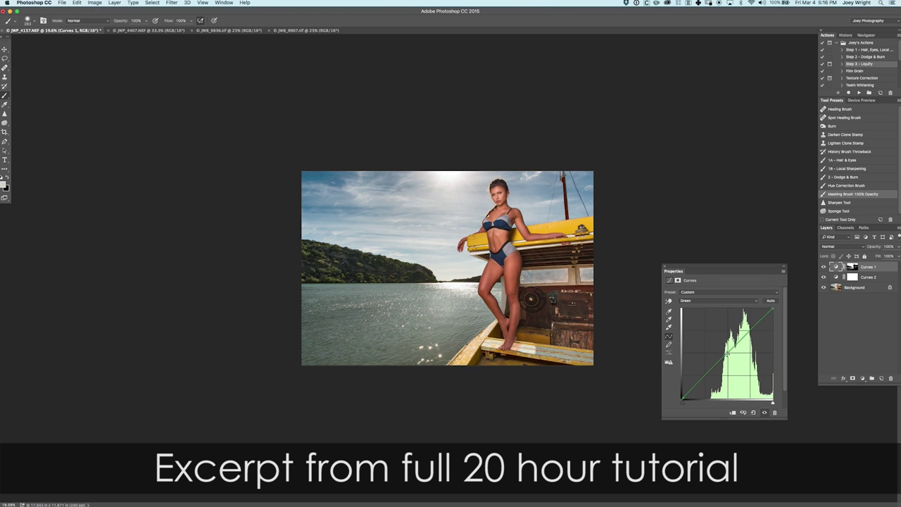
{"action": "left_click", "coordinate": [664, 267]}
Step: Hide both Curves layers and show them again to compare the photo before and after the colour adjustments
{"action": "scroll", "coordinate": [642, 264], "scroll_direction": "up", "scroll_amount": 5}
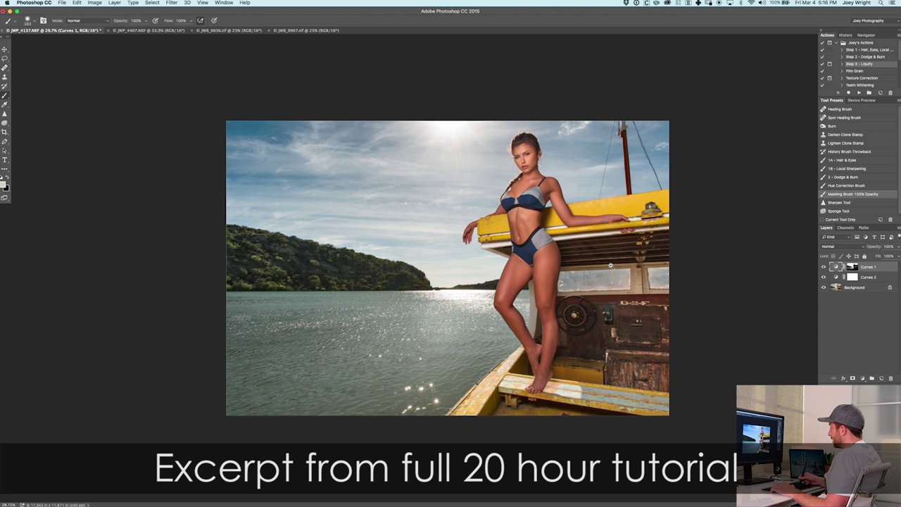
{"action": "scroll", "coordinate": [636, 257], "scroll_direction": "up", "scroll_amount": 3}
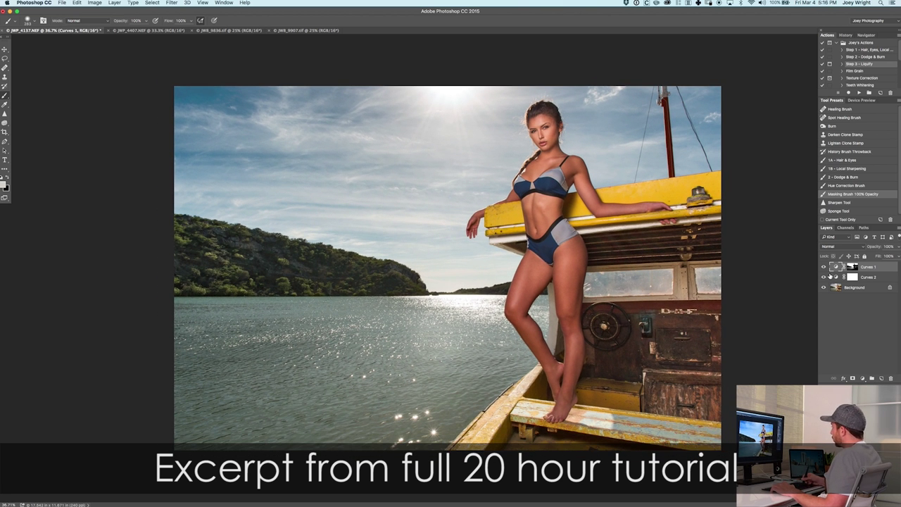
{"action": "left_click_drag", "start_coordinate": [824, 279], "coordinate": [827, 270]}
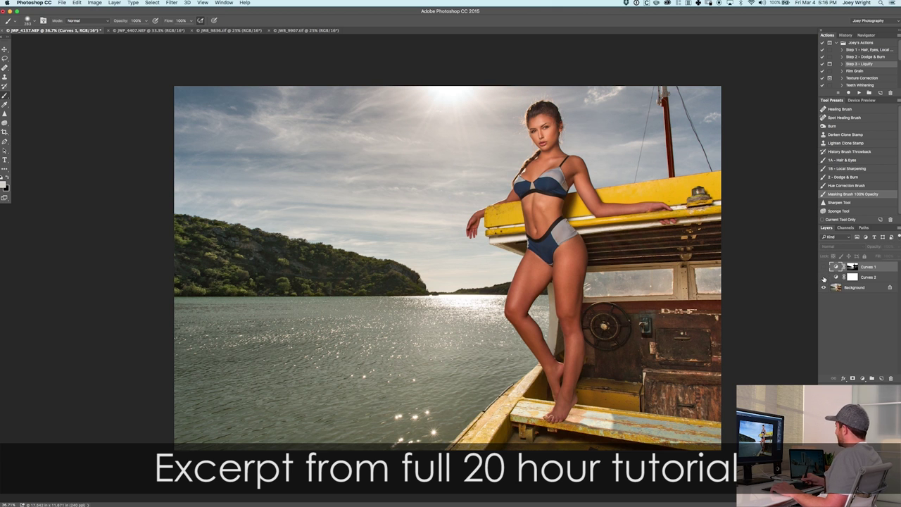
{"action": "left_click_drag", "start_coordinate": [824, 278], "coordinate": [828, 270]}
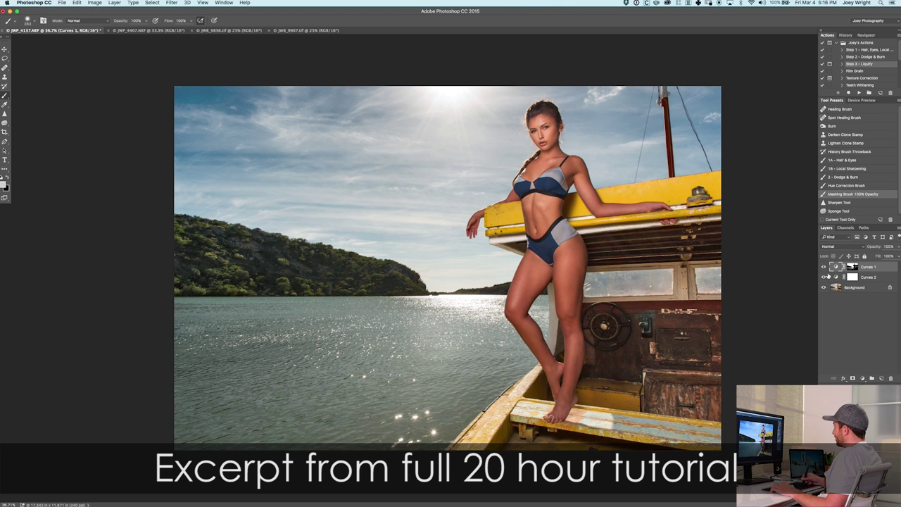
Step: Merge both Curves adjustment layers into the Background
{"action": "mouse_move", "coordinate": [824, 268]}
{"action": "left_mouse_down"}
{"action": "mouse_move", "coordinate": [825, 278]}
{"action": "mouse_move", "coordinate": [826, 269]}
{"action": "left_mouse_up"}
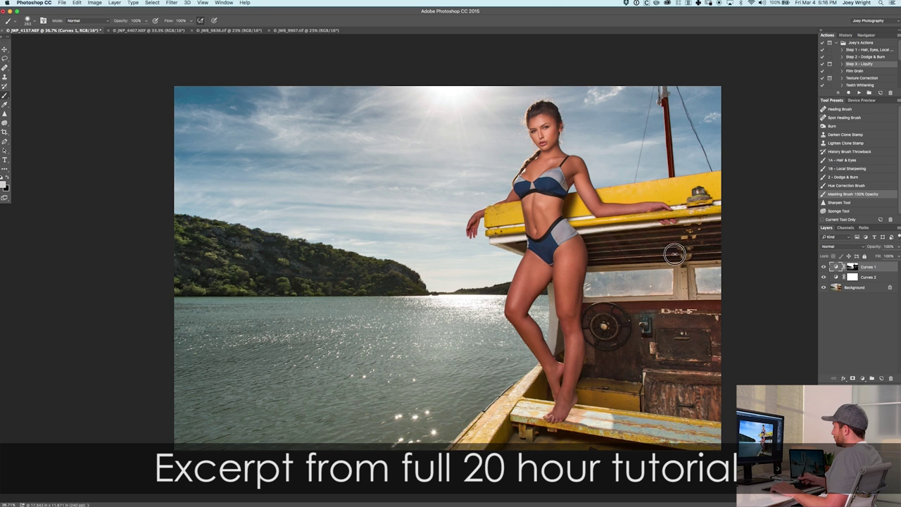
{"action": "scroll", "coordinate": [680, 259], "scroll_direction": "down", "scroll_amount": 4}
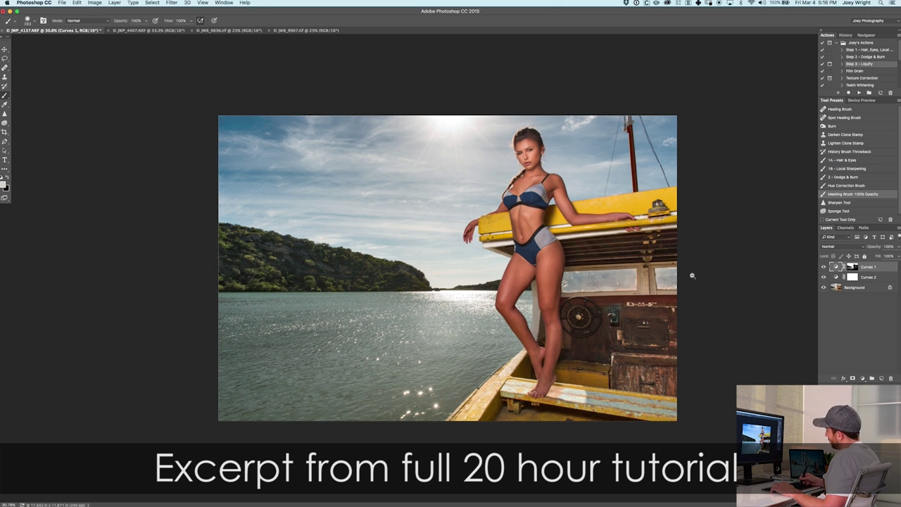
{"action": "left_click_drag", "start_coordinate": [687, 279], "coordinate": [683, 283]}
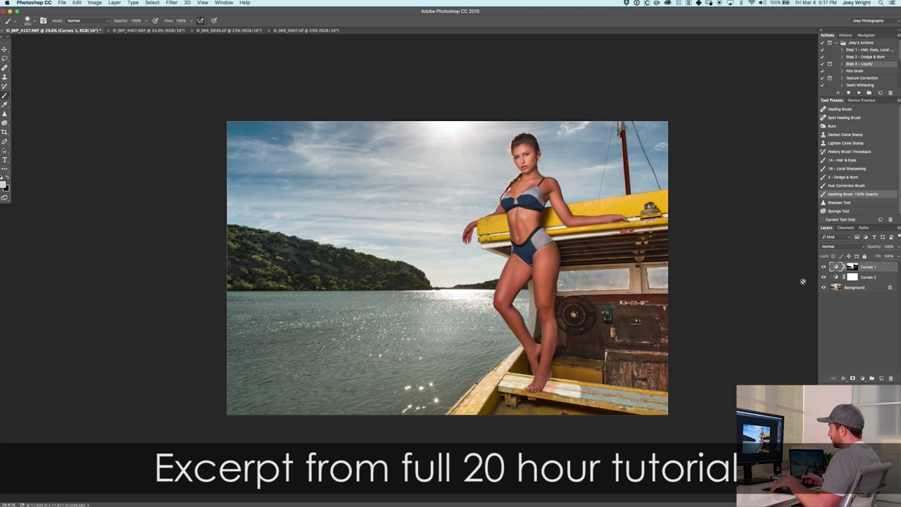
{"action": "key", "text": "shift+super+e"}
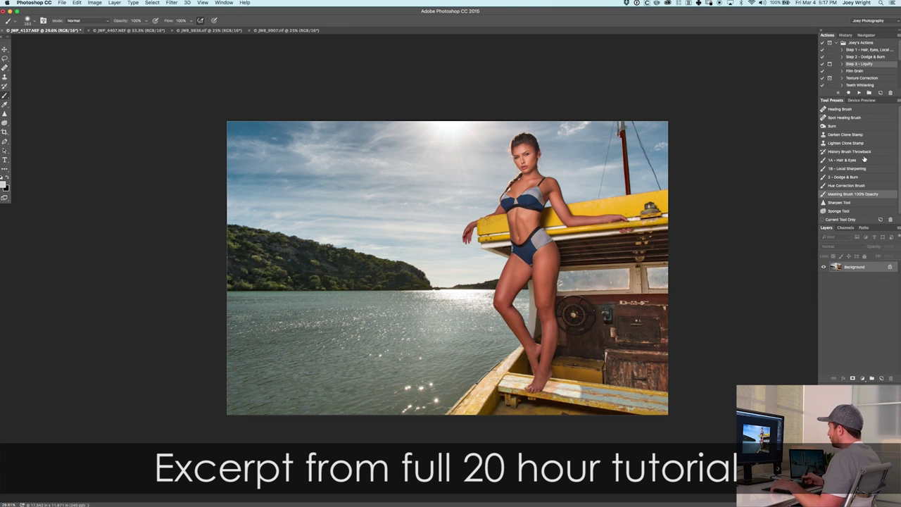
Step: Run the Step 2 - Dodge & Burn action and paint on the Light layer's mask to brighten the boat cabin area around the legs
{"action": "left_click", "coordinate": [869, 57]}
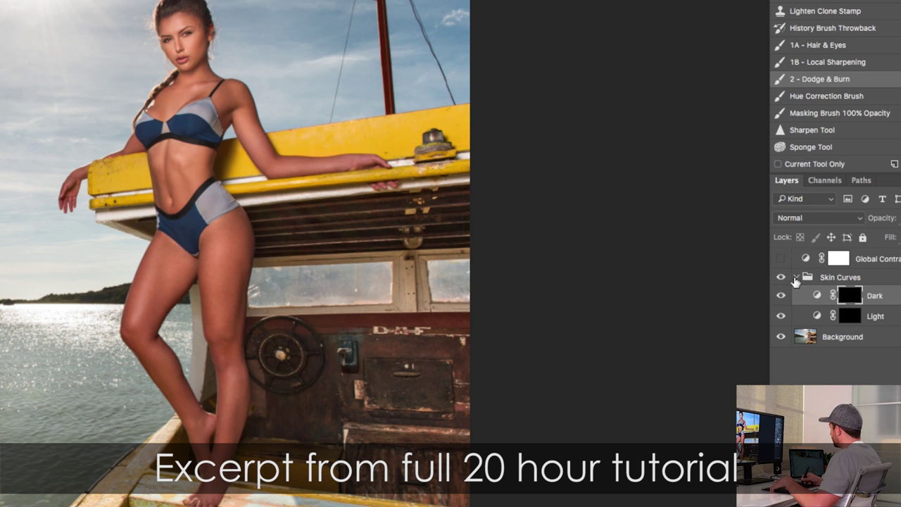
{"action": "left_click", "coordinate": [849, 317]}
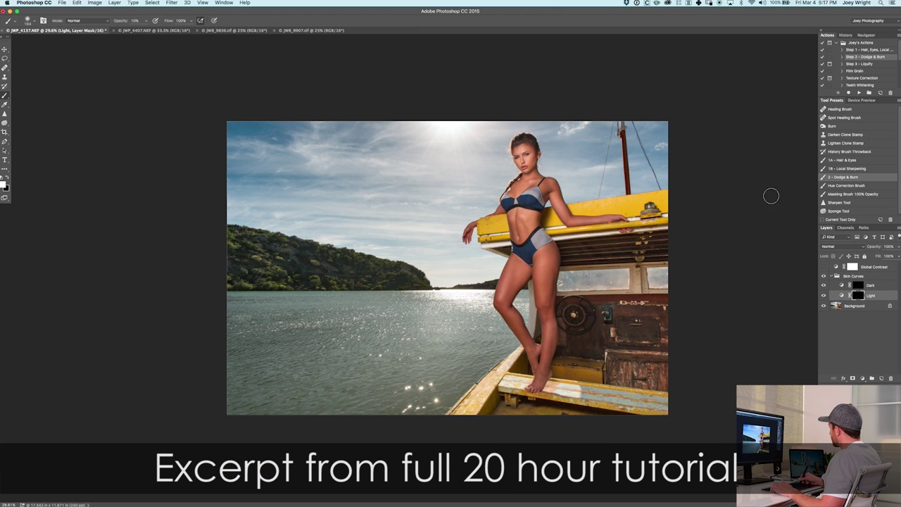
{"action": "left_click_drag", "start_coordinate": [555, 283], "coordinate": [593, 277]}
{"action": "left_click_drag", "start_coordinate": [535, 273], "coordinate": [548, 273]}
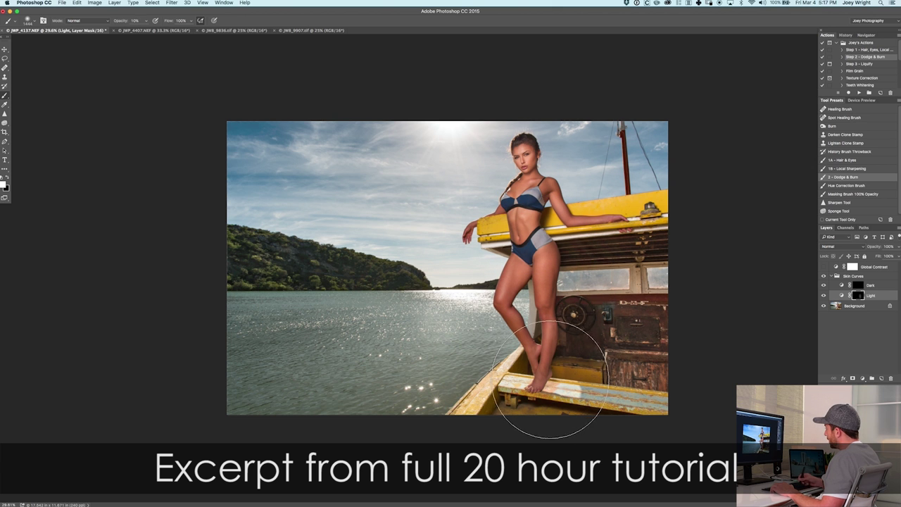
{"action": "scroll", "coordinate": [585, 287], "scroll_direction": "down", "scroll_amount": 3}
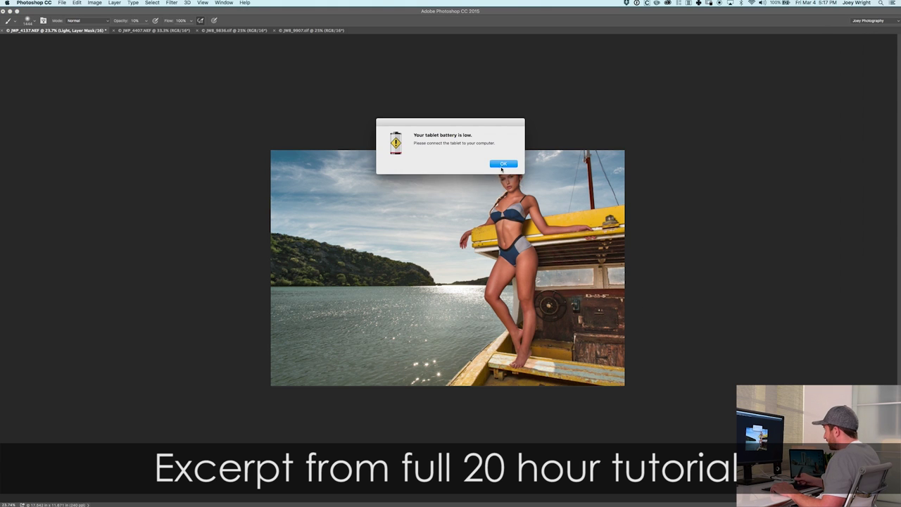
{"action": "left_click", "coordinate": [502, 165]}
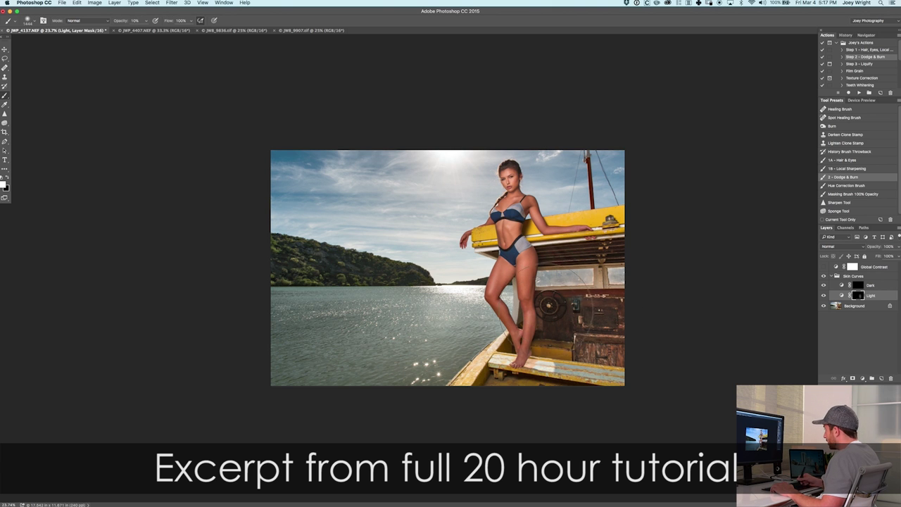
Step: Lower the Light layer's opacity to about 80% and toggle its visibility to compare the brightening
{"action": "left_click", "coordinate": [823, 296]}
{"action": "left_click", "coordinate": [823, 296]}
{"action": "left_click", "coordinate": [824, 296]}
{"action": "left_click", "coordinate": [824, 297]}
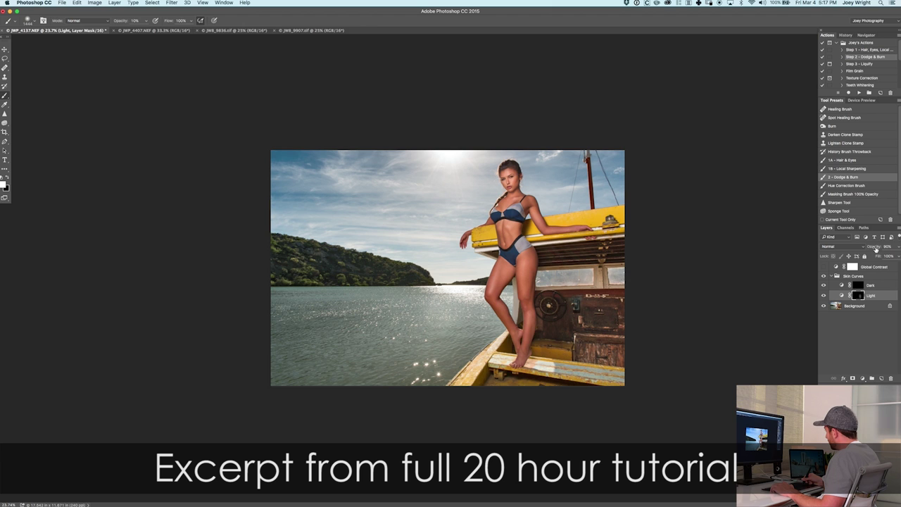
{"action": "left_click", "coordinate": [838, 285]}
{"action": "left_click", "coordinate": [824, 296]}
{"action": "left_click", "coordinate": [824, 296]}
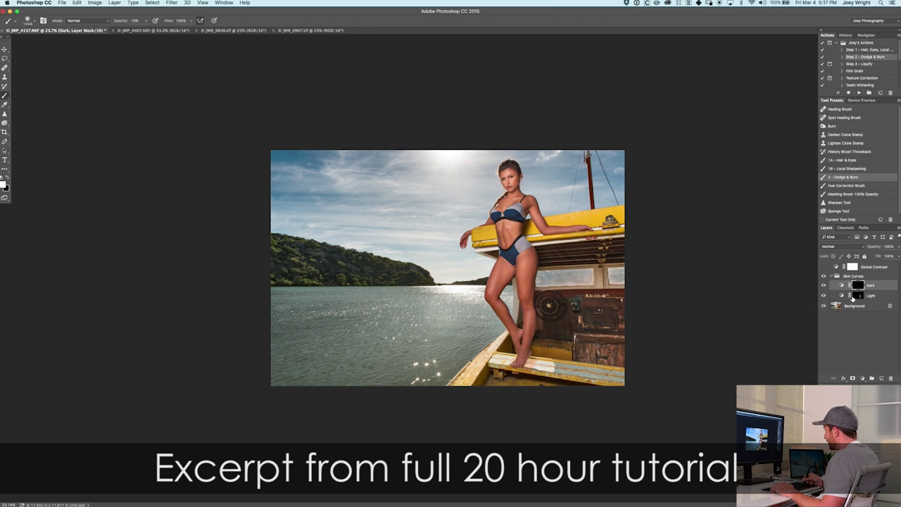
Step: Paint more brightening around the boat cabin on the Light layer's mask and compare with the layer hidden and shown
{"action": "left_click", "coordinate": [857, 296]}
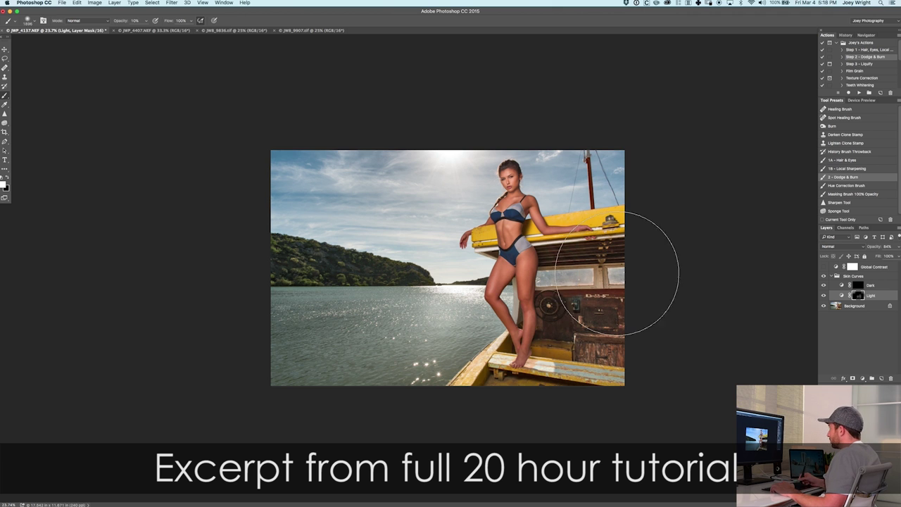
{"action": "left_click", "coordinate": [824, 297]}
{"action": "left_click", "coordinate": [825, 297]}
{"action": "left_click", "coordinate": [824, 299]}
{"action": "left_click", "coordinate": [823, 299]}
{"action": "left_click_drag", "start_coordinate": [576, 262], "coordinate": [594, 257]}
{"action": "scroll", "coordinate": [594, 257], "scroll_direction": "up", "scroll_amount": 1}
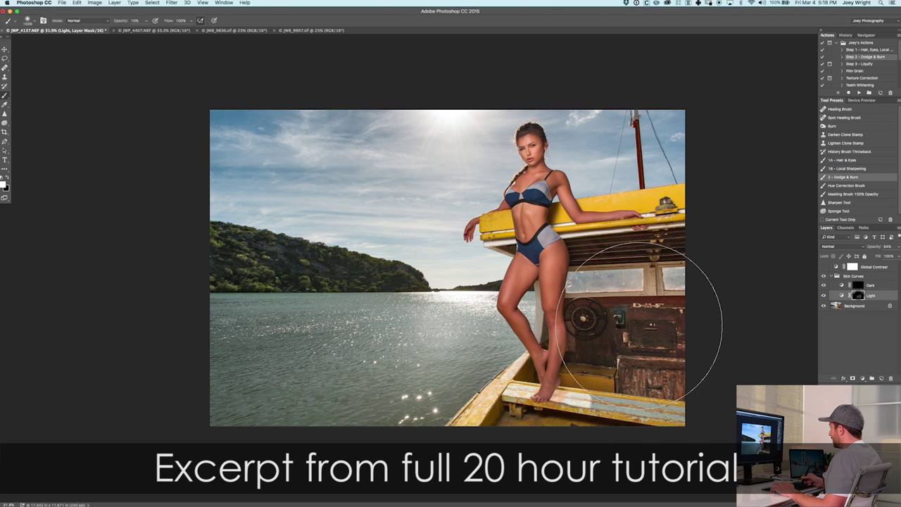
Step: Flatten the image, discarding the hidden Global Contrast layer, and save it as JWP_4137-Edit.psd
{"action": "key", "text": "super+shift+f"}
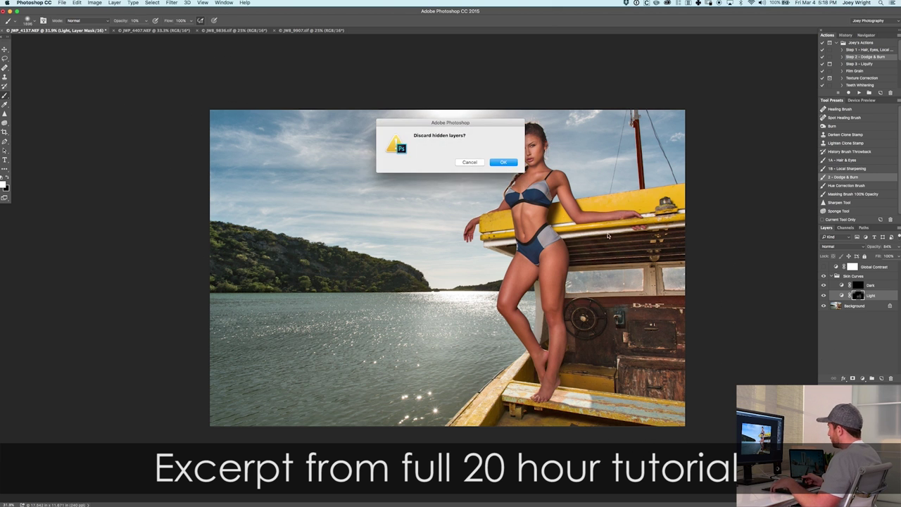
{"action": "left_click", "coordinate": [508, 161]}
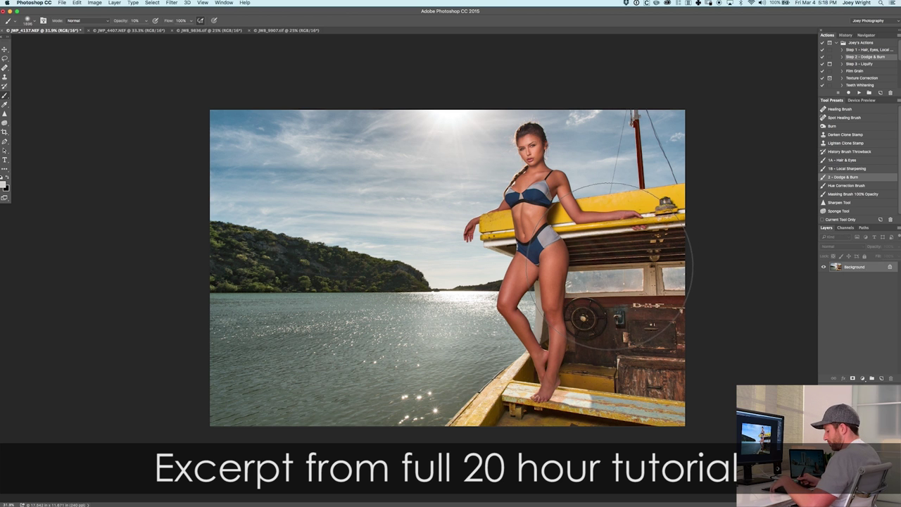
{"action": "key", "text": "ctrl+s"}
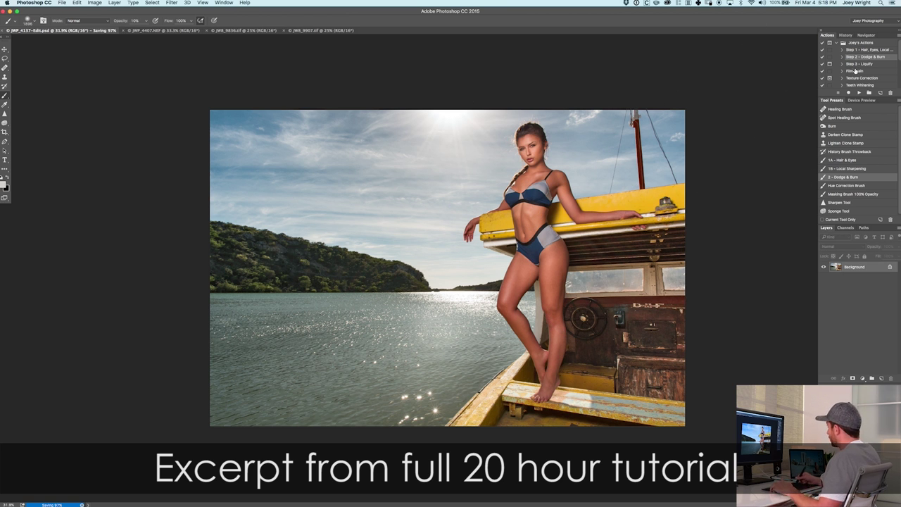
Step: Run the Film Grain action, inspect the grain up close over the model, and flatten the grain layer into the Background
{"action": "left_click", "coordinate": [855, 71]}
{"action": "left_click", "coordinate": [858, 93]}
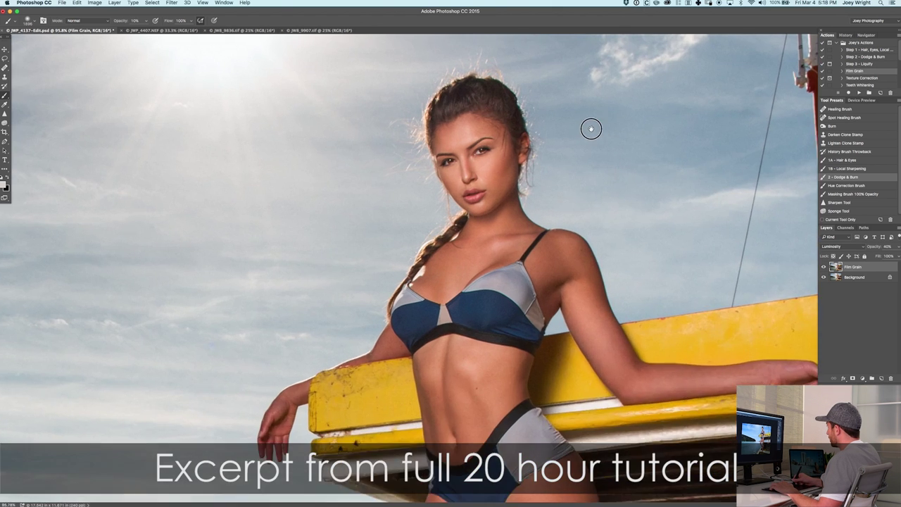
{"action": "scroll", "coordinate": [591, 129], "scroll_direction": "up", "scroll_amount": 8}
{"action": "mouse_move", "coordinate": [595, 165]}
{"action": "left_mouse_down"}
{"action": "mouse_move", "coordinate": [563, 221]}
{"action": "mouse_move", "coordinate": [567, 242]}
{"action": "left_mouse_up"}
{"action": "left_click_drag", "start_coordinate": [657, 237], "coordinate": [254, 237]}
{"action": "mouse_move", "coordinate": [497, 243]}
{"action": "left_mouse_down"}
{"action": "mouse_move", "coordinate": [146, 246]}
{"action": "mouse_move", "coordinate": [422, 246]}
{"action": "left_mouse_up"}
{"action": "scroll", "coordinate": [654, 270], "scroll_direction": "down", "scroll_amount": 2}
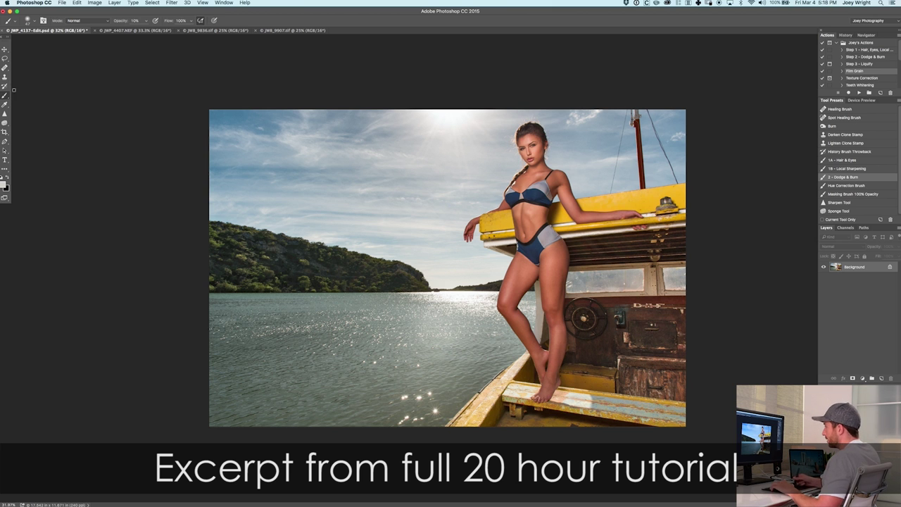
Step: Remove the bright starburst glints from the water beside the boat with the Spot Healing Brush, and save the file
{"action": "left_click", "coordinate": [848, 117]}
{"action": "scroll", "coordinate": [438, 380], "scroll_direction": "up", "scroll_amount": 6}
{"action": "left_click", "coordinate": [450, 374]}
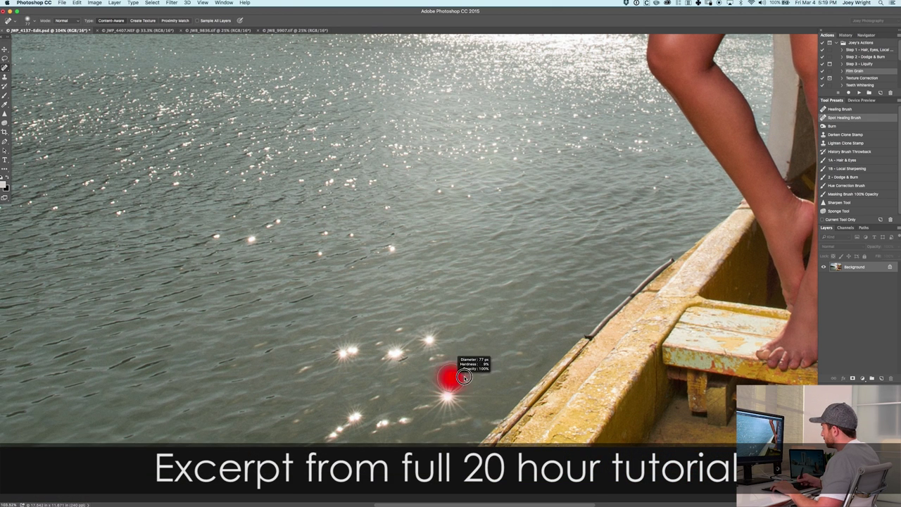
{"action": "left_click", "coordinate": [344, 352]}
{"action": "mouse_move", "coordinate": [378, 355]}
{"action": "left_mouse_down"}
{"action": "mouse_move", "coordinate": [409, 335]}
{"action": "mouse_move", "coordinate": [430, 341]}
{"action": "left_mouse_up"}
{"action": "mouse_move", "coordinate": [438, 389]}
{"action": "left_mouse_down"}
{"action": "mouse_move", "coordinate": [471, 421]}
{"action": "mouse_move", "coordinate": [417, 410]}
{"action": "mouse_move", "coordinate": [376, 416]}
{"action": "mouse_move", "coordinate": [382, 444]}
{"action": "mouse_move", "coordinate": [345, 439]}
{"action": "mouse_move", "coordinate": [445, 416]}
{"action": "mouse_move", "coordinate": [470, 399]}
{"action": "mouse_move", "coordinate": [457, 412]}
{"action": "mouse_move", "coordinate": [493, 378]}
{"action": "left_mouse_up"}
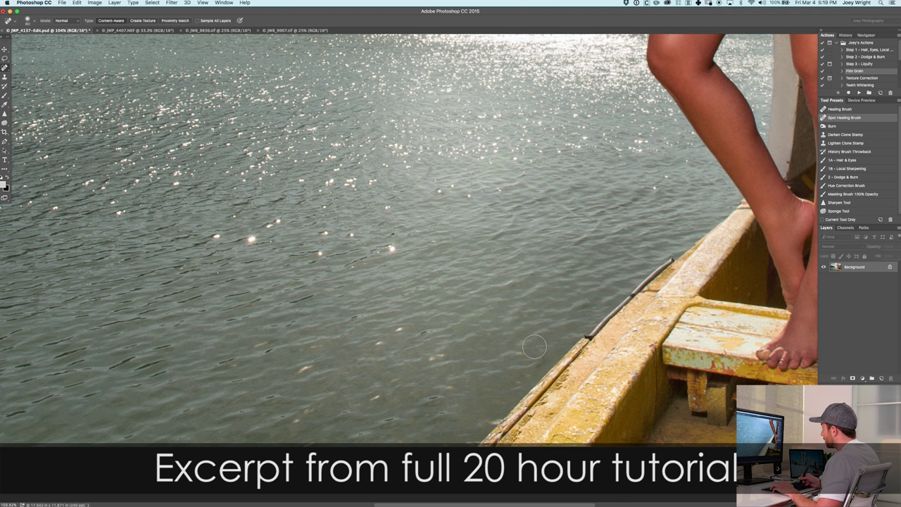
{"action": "key", "text": "super+0"}
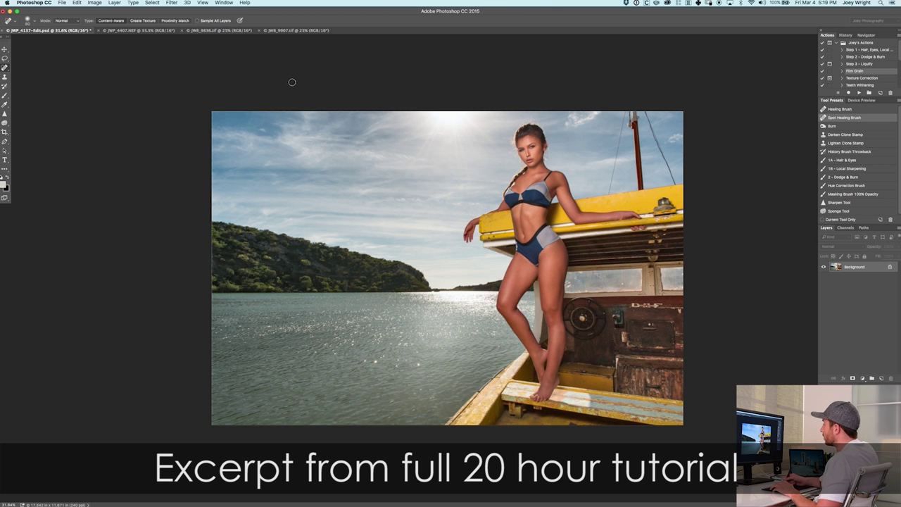
{"action": "key", "text": "super+s"}
Step: Open the photo in the Alien Skin Exposure 7 filter
{"action": "left_click", "coordinate": [172, 3]}
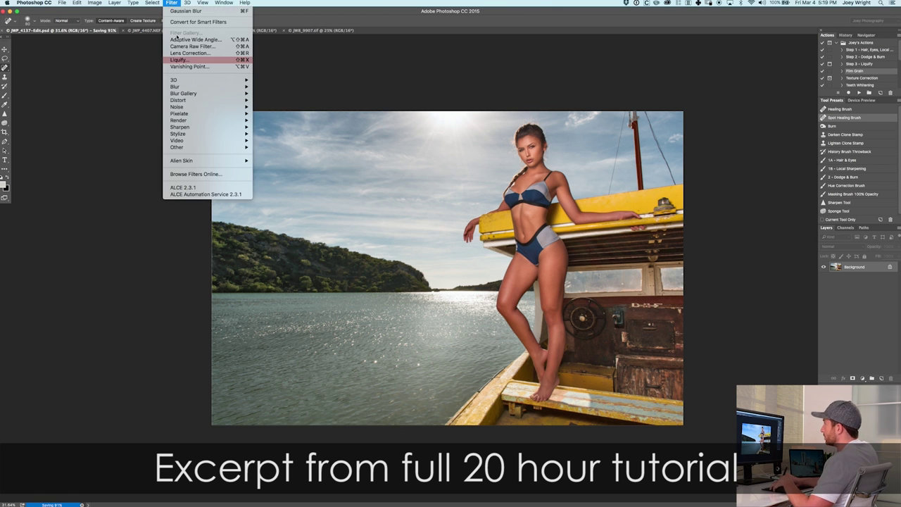
{"action": "mouse_move", "coordinate": [181, 160]}
{"action": "left_click", "coordinate": [276, 167]}
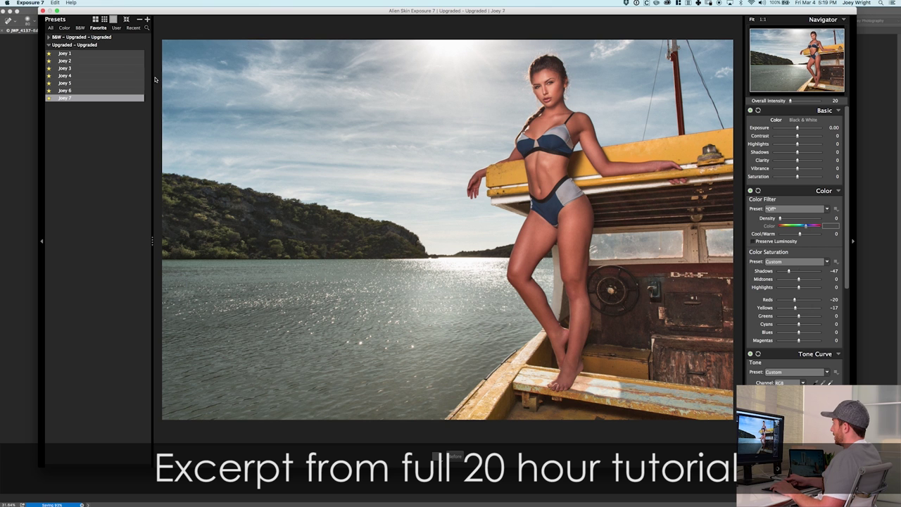
Step: Preview the favourite presets Joey 1 through Joey 7 on the photo
{"action": "left_click", "coordinate": [88, 54]}
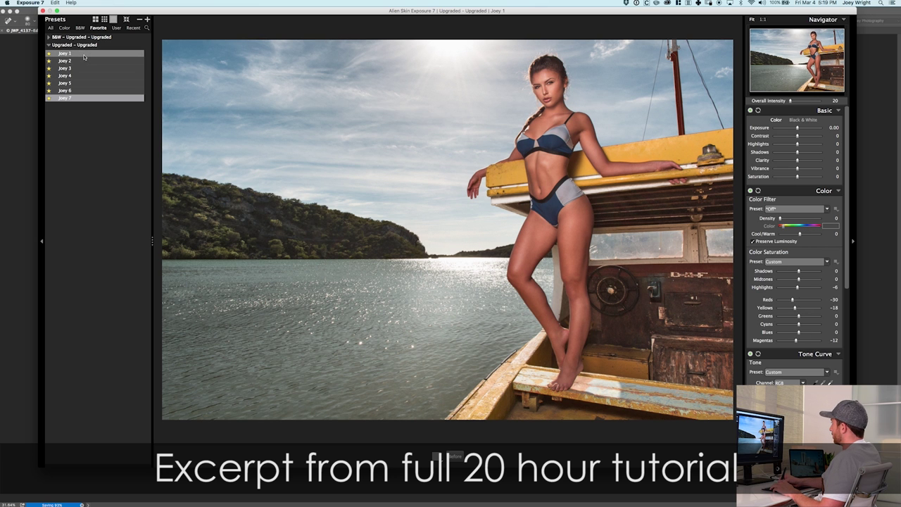
{"action": "left_click", "coordinate": [83, 62]}
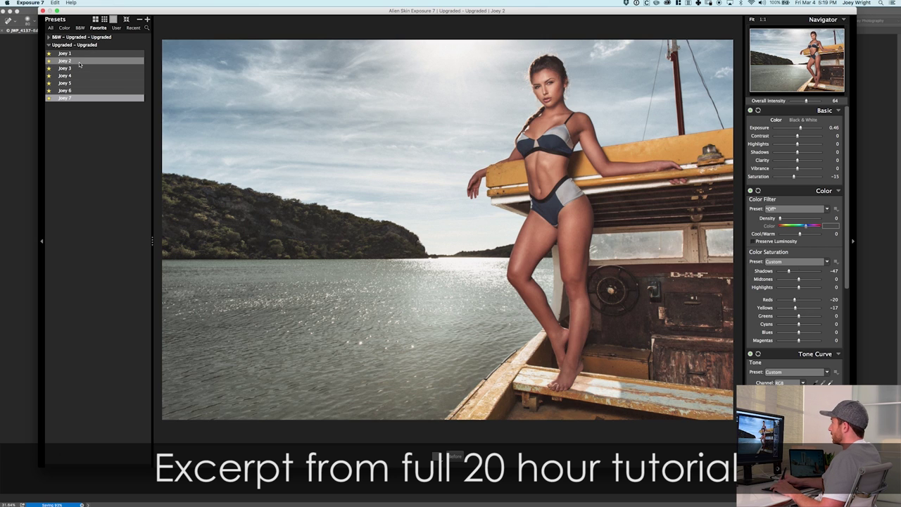
{"action": "left_click", "coordinate": [78, 69]}
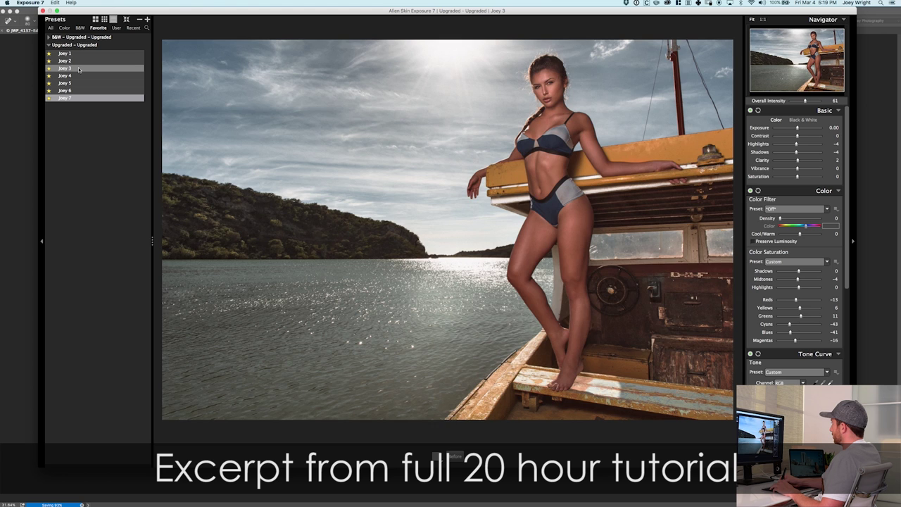
{"action": "left_click", "coordinate": [79, 75]}
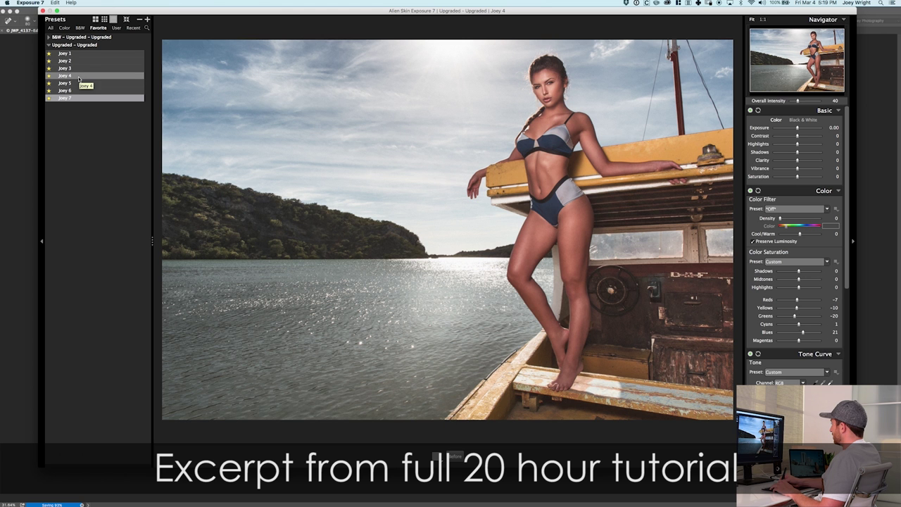
{"action": "left_click", "coordinate": [80, 83]}
{"action": "left_click", "coordinate": [80, 91]}
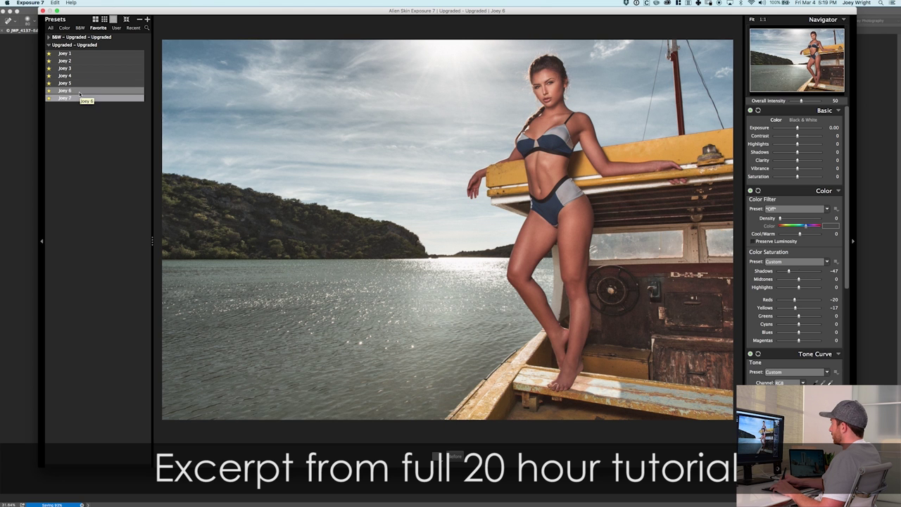
{"action": "left_click", "coordinate": [80, 98]}
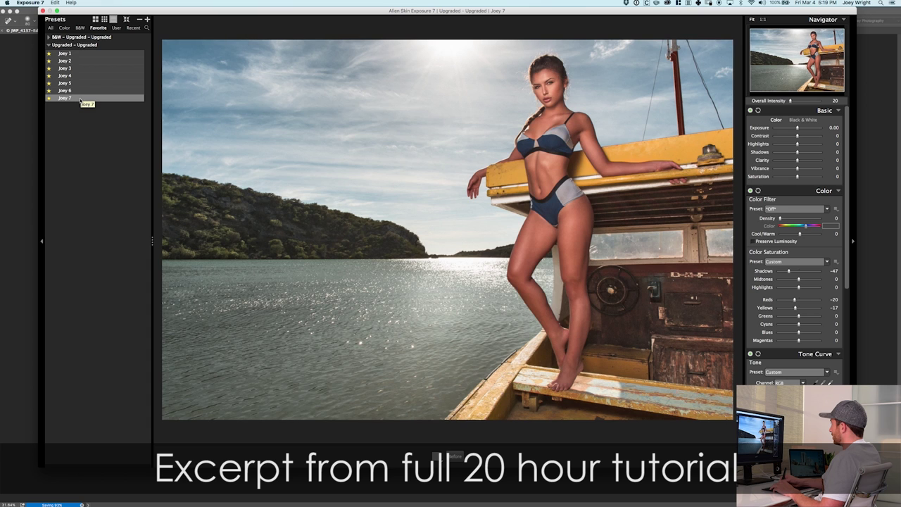
Step: Apply the Joey 6 preset with the overall intensity set to 20
{"action": "left_click", "coordinate": [81, 91]}
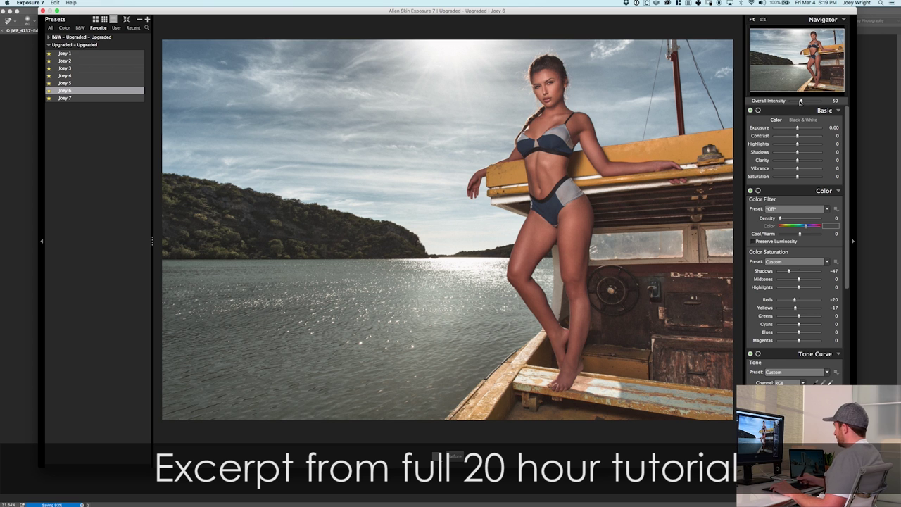
{"action": "left_click_drag", "start_coordinate": [800, 102], "coordinate": [790, 102]}
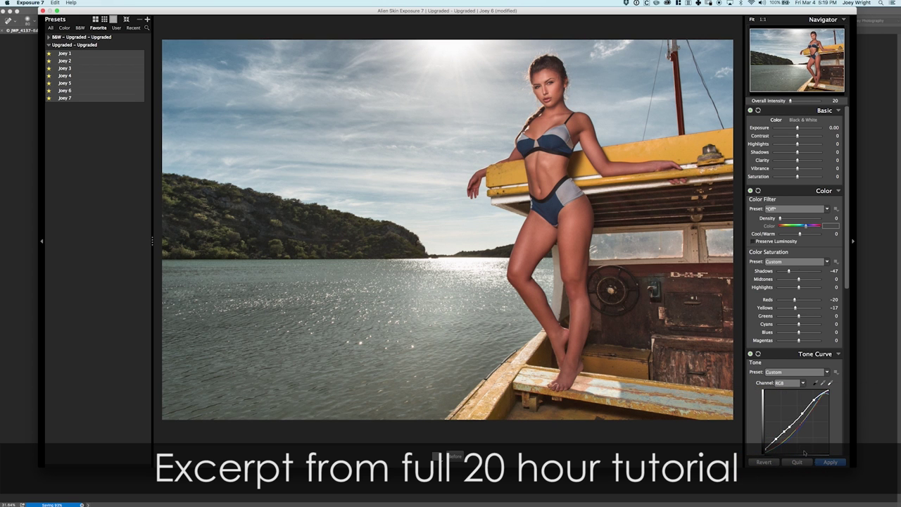
{"action": "left_click", "coordinate": [830, 462]}
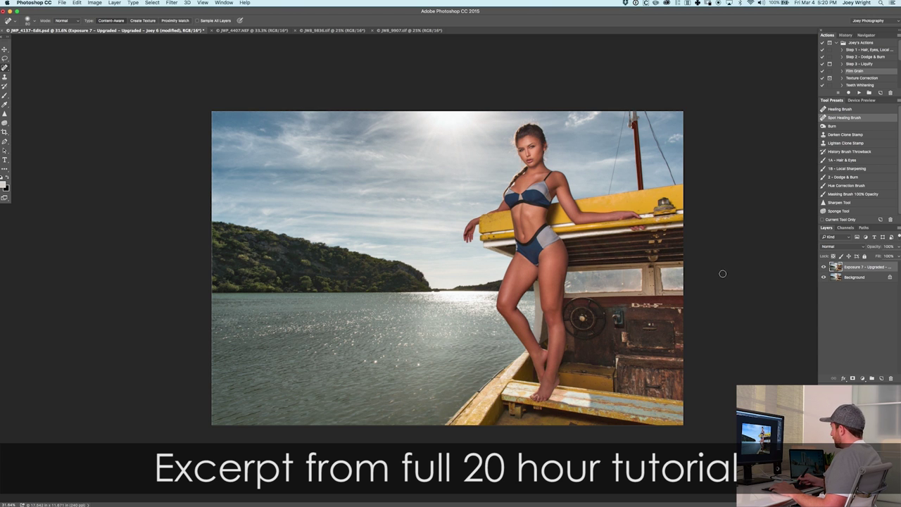
Step: Hide and show the Exposure 7 layer to compare the photo before and after the colour preset
{"action": "scroll", "coordinate": [635, 280], "scroll_direction": "up", "scroll_amount": 2}
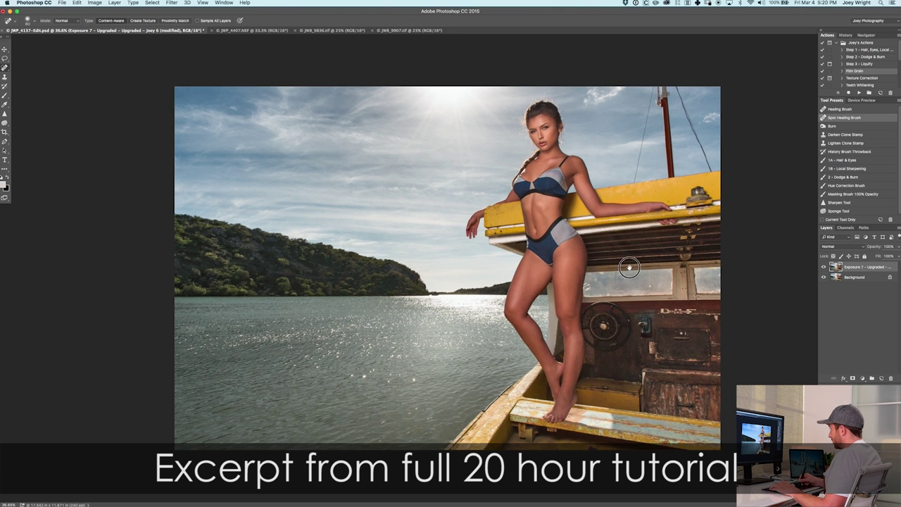
{"action": "scroll", "coordinate": [627, 267], "scroll_direction": "down", "scroll_amount": 5}
{"action": "scroll", "coordinate": [632, 273], "scroll_direction": "up", "scroll_amount": 1}
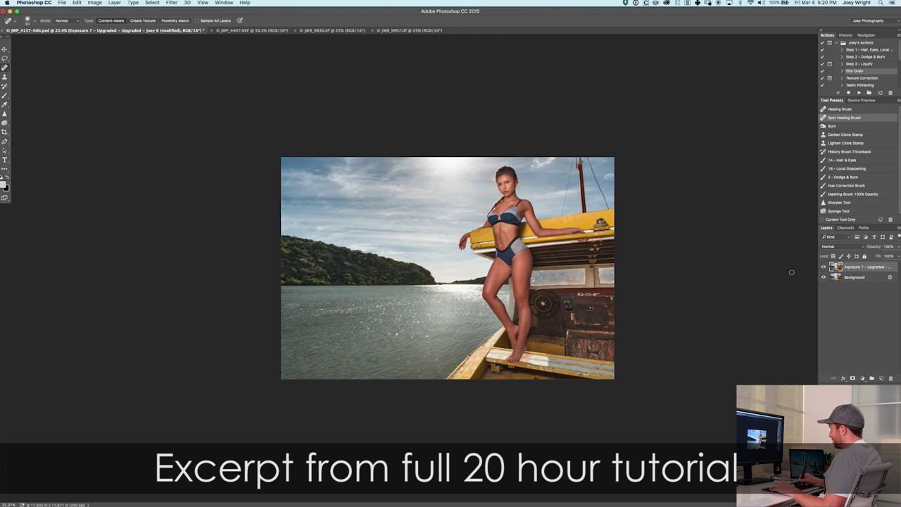
{"action": "left_click", "coordinate": [824, 267]}
{"action": "left_click", "coordinate": [824, 267]}
{"action": "left_click", "coordinate": [824, 267]}
{"action": "left_click", "coordinate": [824, 268]}
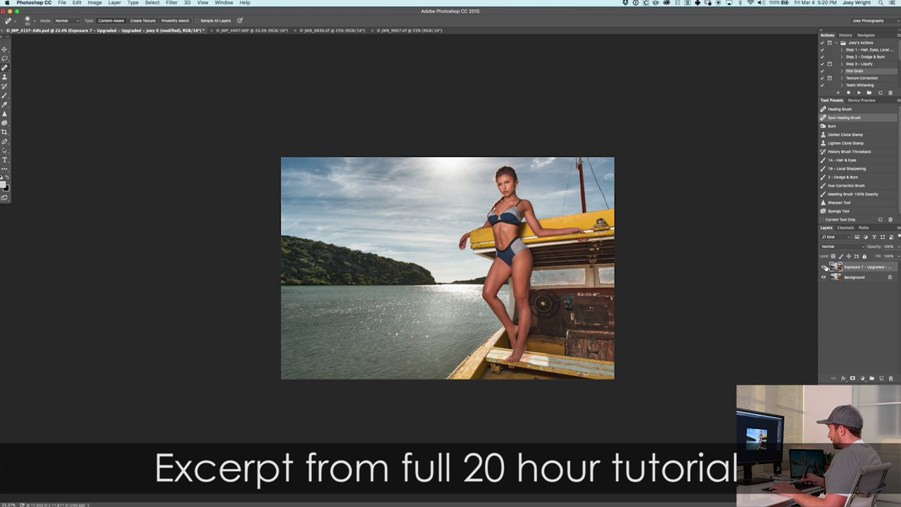
Step: Reduce the Exposure 7 layer's opacity to 50% and toggle its visibility to compare the photo with and without the colour preset
{"action": "left_click", "coordinate": [824, 267]}
{"action": "left_click", "coordinate": [825, 268]}
{"action": "left_click", "coordinate": [825, 267]}
{"action": "left_click", "coordinate": [825, 268]}
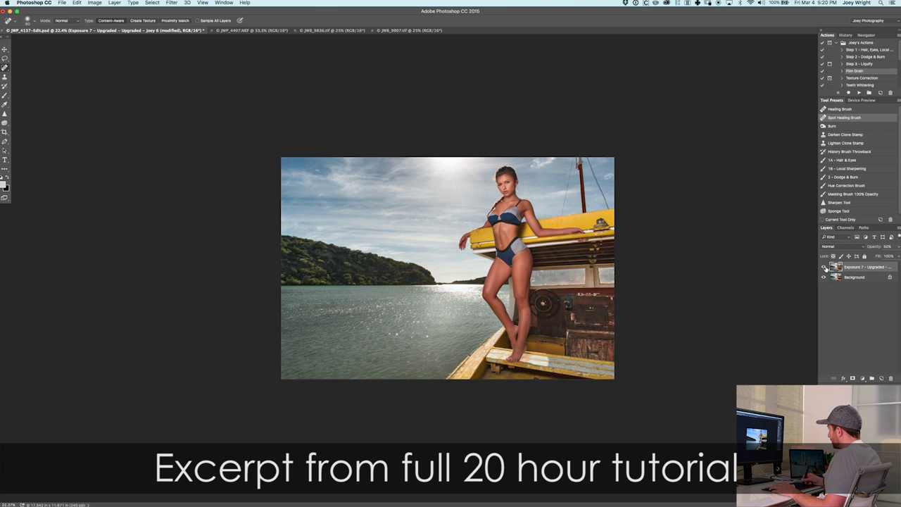
{"action": "left_click_drag", "start_coordinate": [613, 266], "coordinate": [658, 268]}
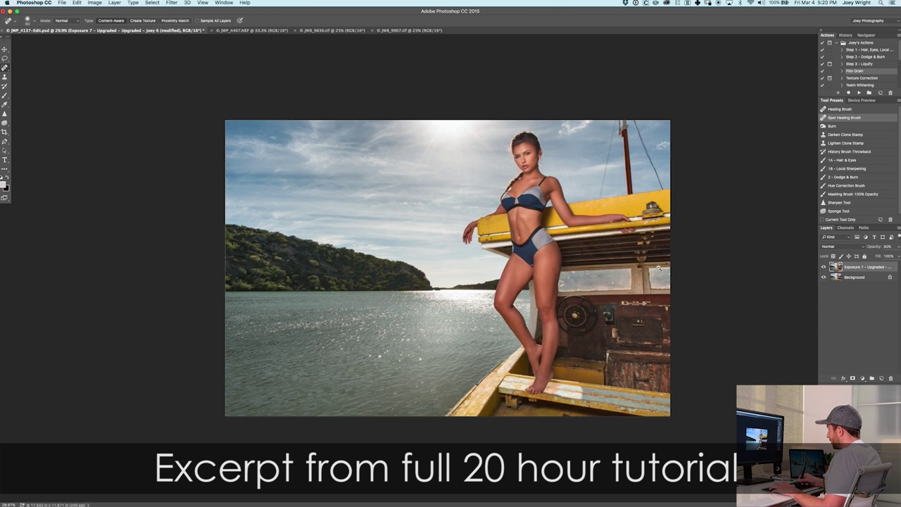
{"action": "scroll", "coordinate": [673, 275], "scroll_direction": "down", "scroll_amount": 1}
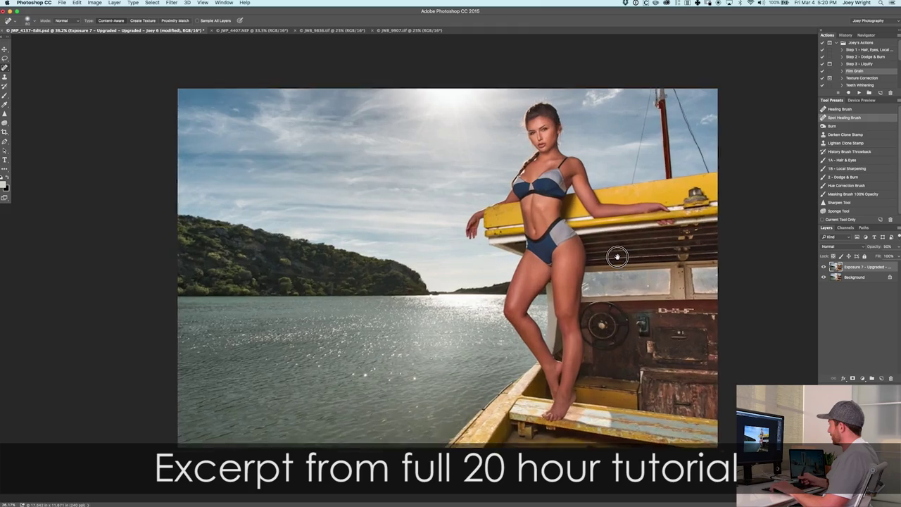
{"action": "scroll", "coordinate": [618, 257], "scroll_direction": "up", "scroll_amount": 1}
Step: Add a new layer above the Exposure 7 layer and fill it with the original unretouched photo from history
{"action": "left_click", "coordinate": [877, 377]}
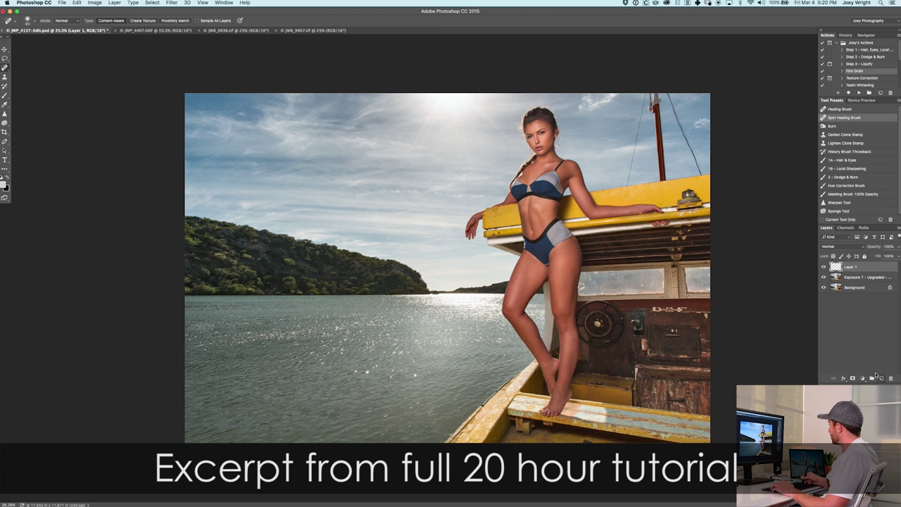
{"action": "left_click", "coordinate": [77, 3]}
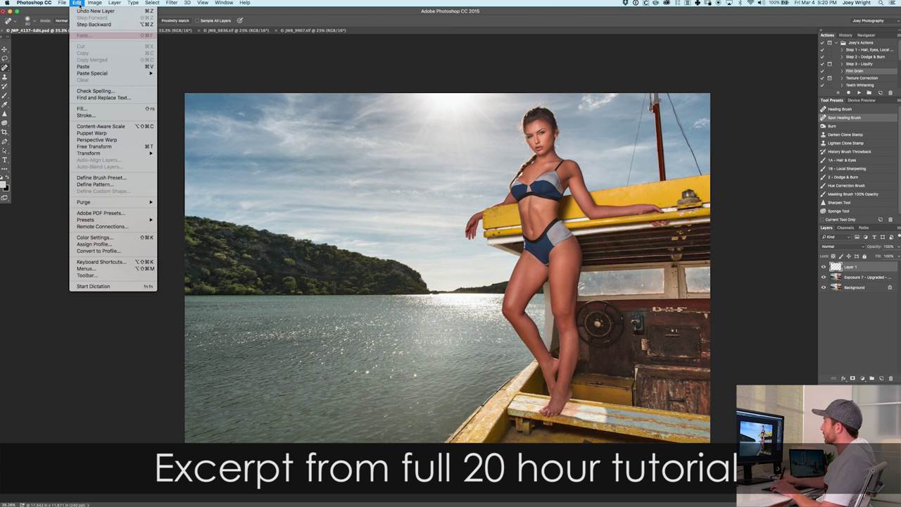
{"action": "left_click", "coordinate": [98, 108]}
{"action": "left_click", "coordinate": [428, 216]}
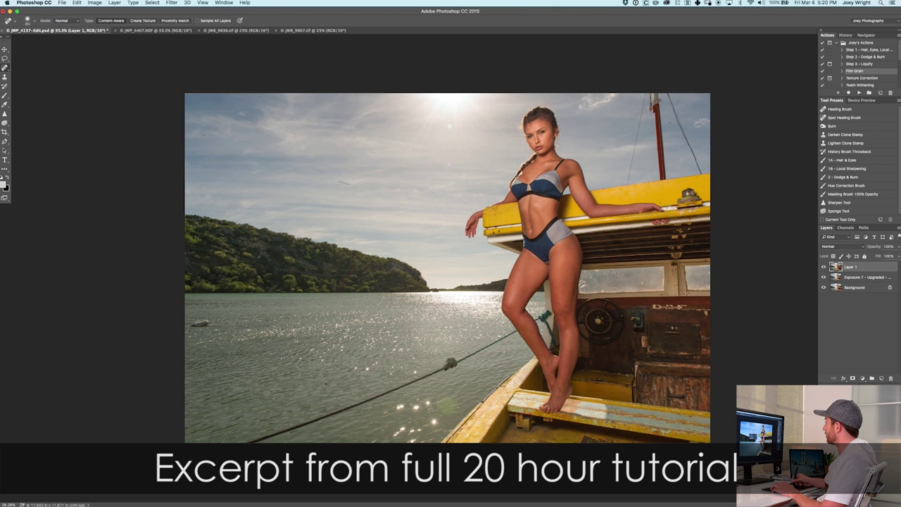
Step: Toggle the visibility of Layer 1 repeatedly to compare the original photo with the retouched result, leaving the layer hidden
{"action": "left_click", "coordinate": [825, 268]}
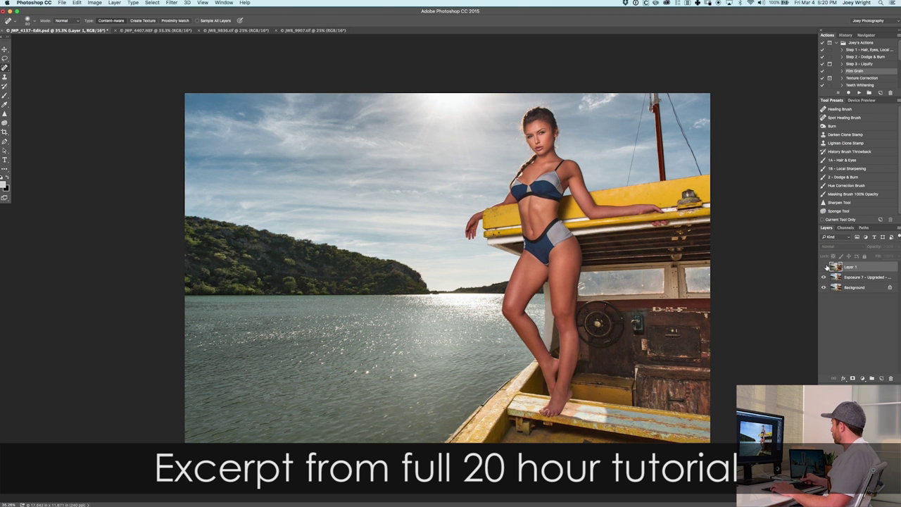
{"action": "left_click", "coordinate": [824, 268]}
{"action": "left_click", "coordinate": [824, 267]}
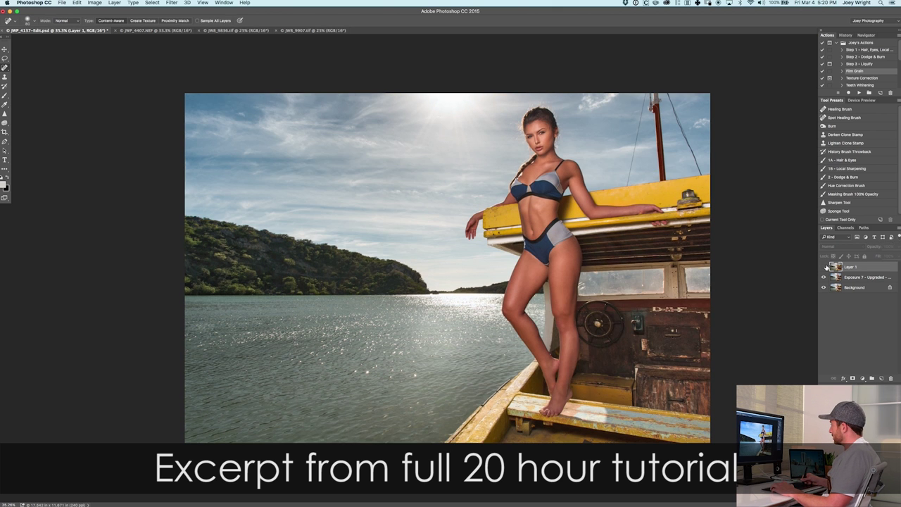
{"action": "left_click", "coordinate": [824, 267]}
{"action": "left_click", "coordinate": [824, 268]}
{"action": "left_click", "coordinate": [825, 267]}
{"action": "left_click", "coordinate": [825, 267]}
{"action": "left_click", "coordinate": [824, 267]}
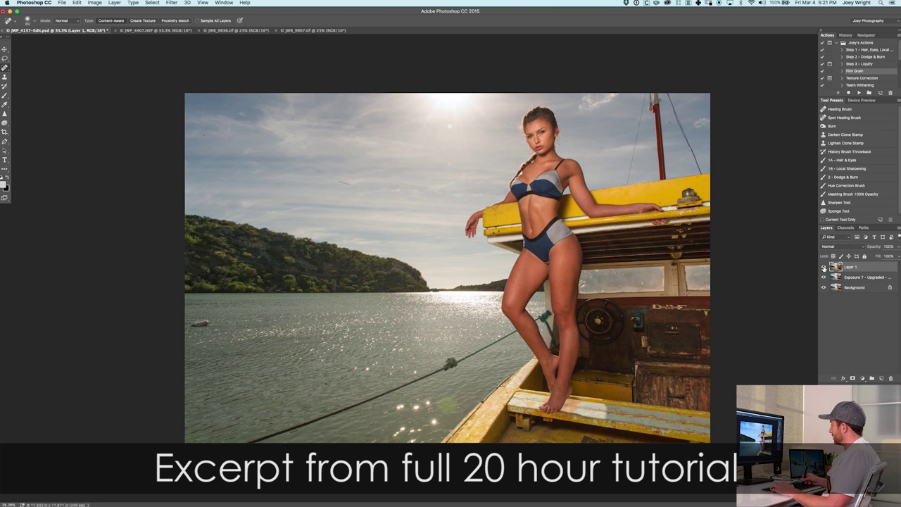
{"action": "left_click", "coordinate": [825, 267]}
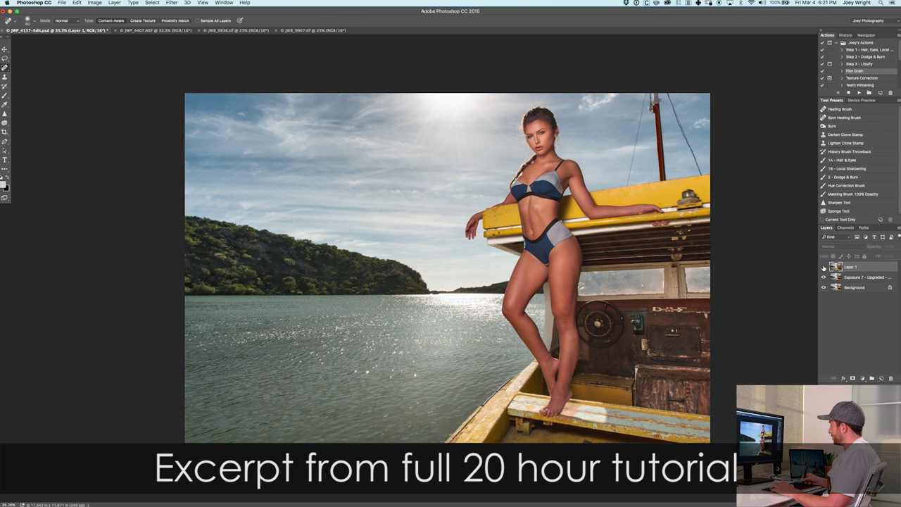
{"action": "left_click", "coordinate": [824, 267]}
{"action": "left_click", "coordinate": [824, 268]}
{"action": "scroll", "coordinate": [647, 284], "scroll_direction": "down", "scroll_amount": 1}
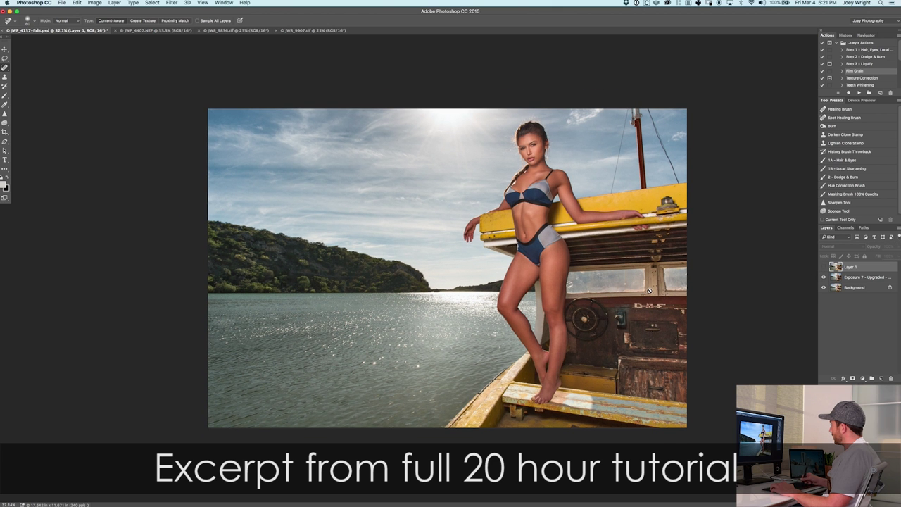